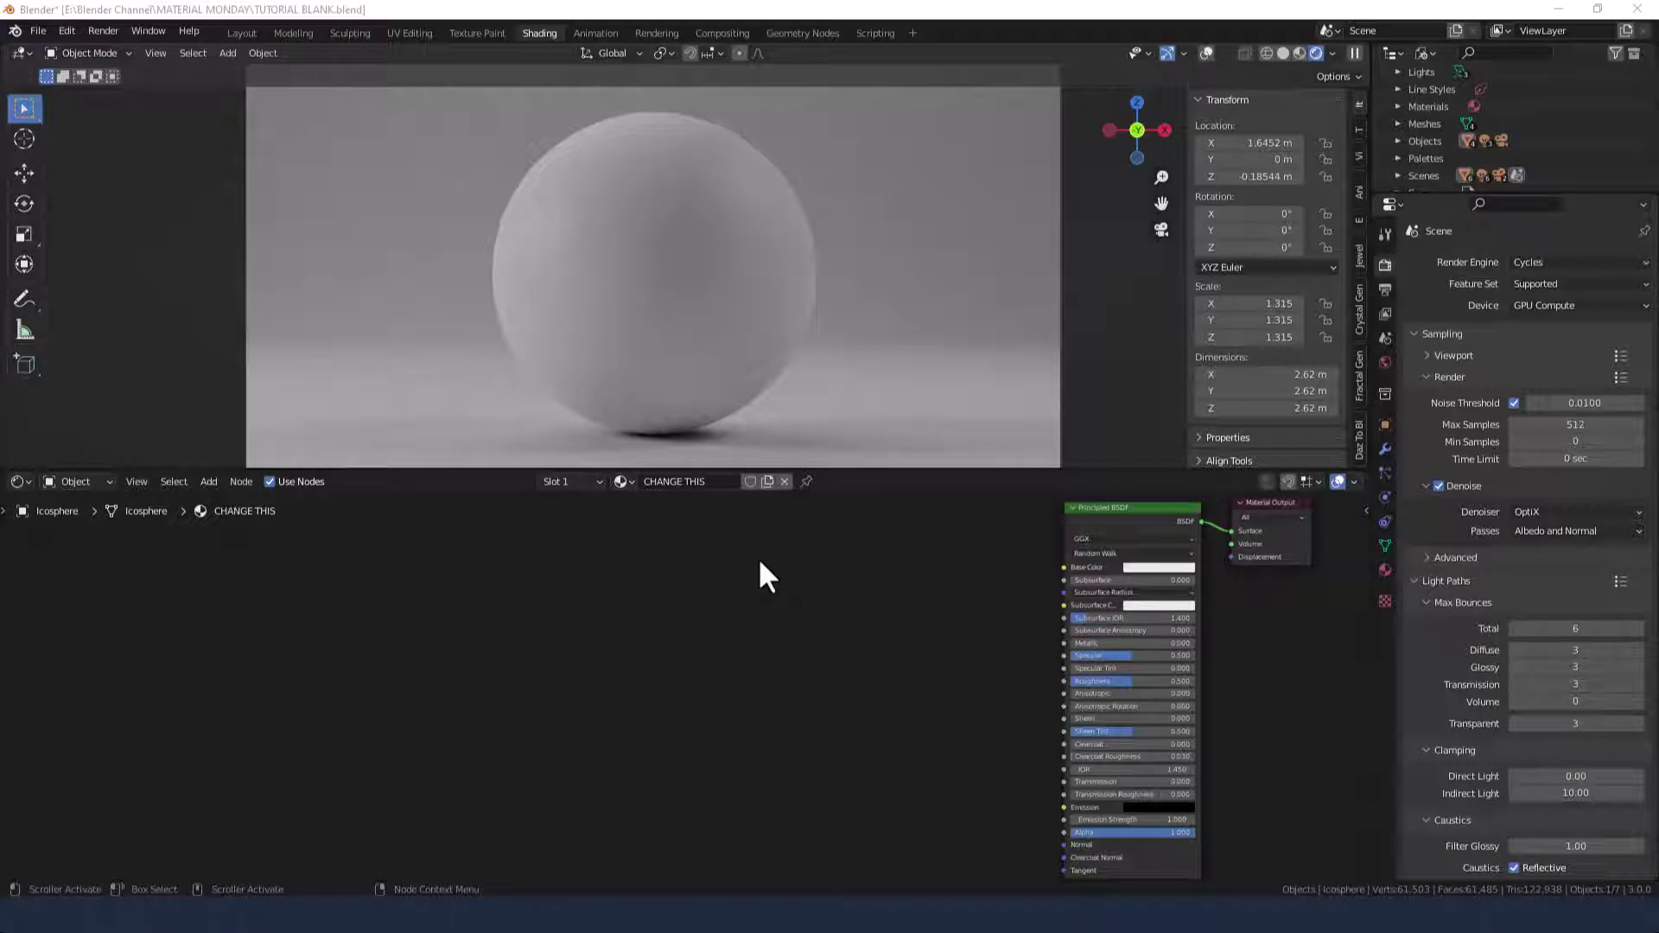
Step: Add a Wave Texture node to the sphere's material
key("shift+a")
left_click(713, 595)
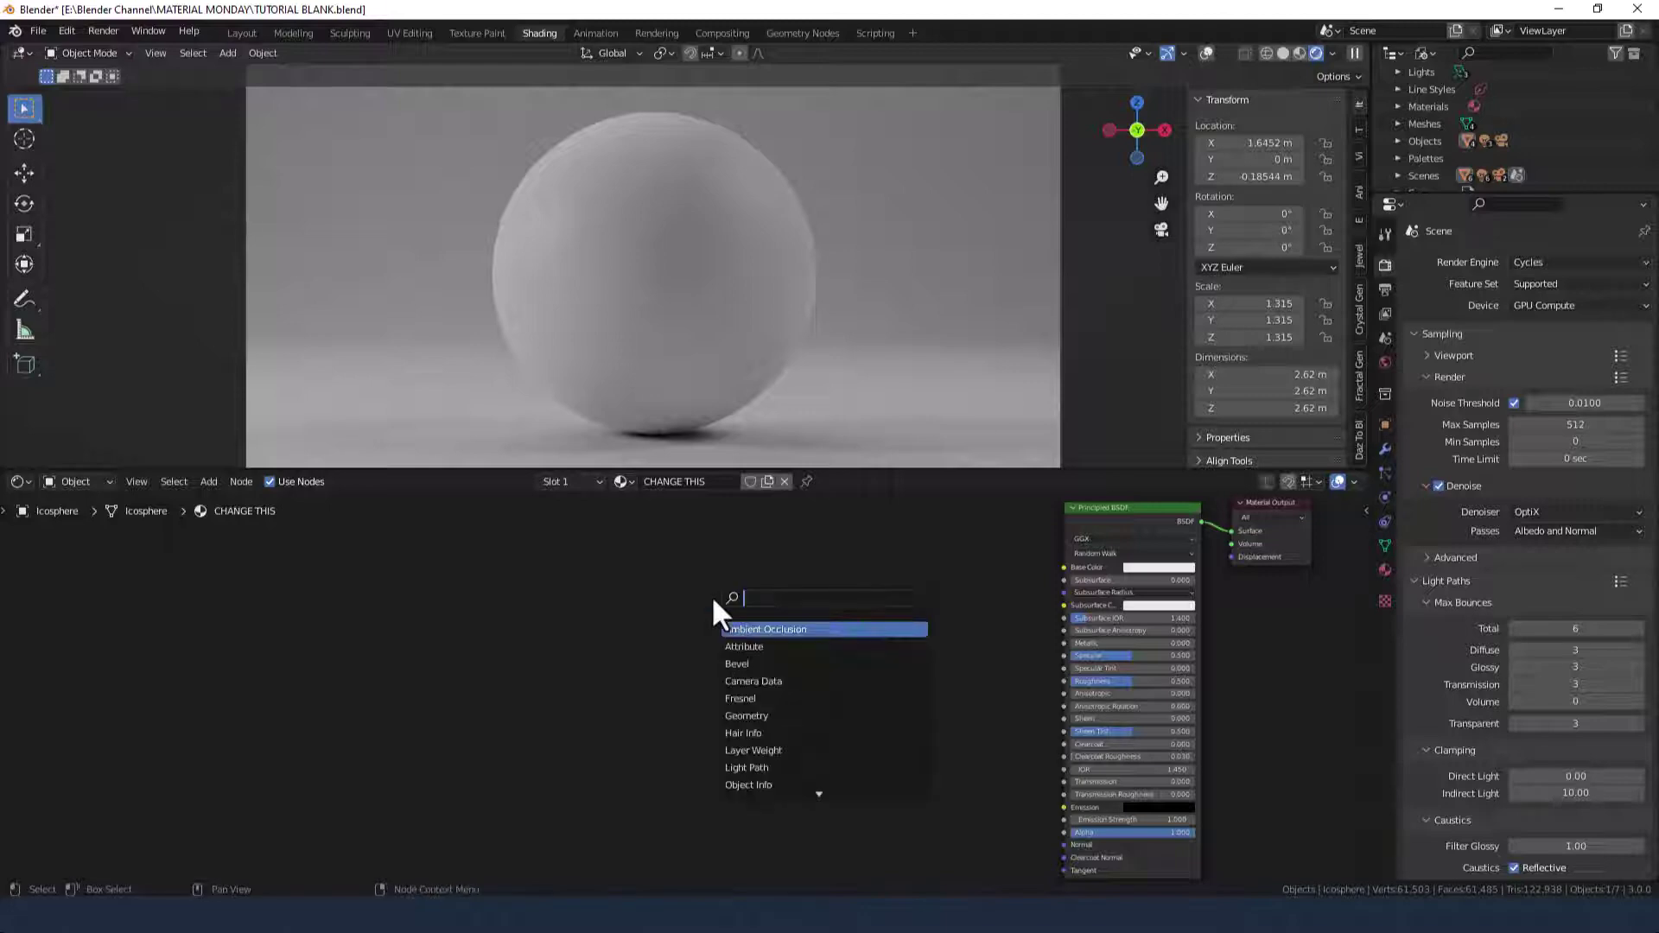
type("WAVE")
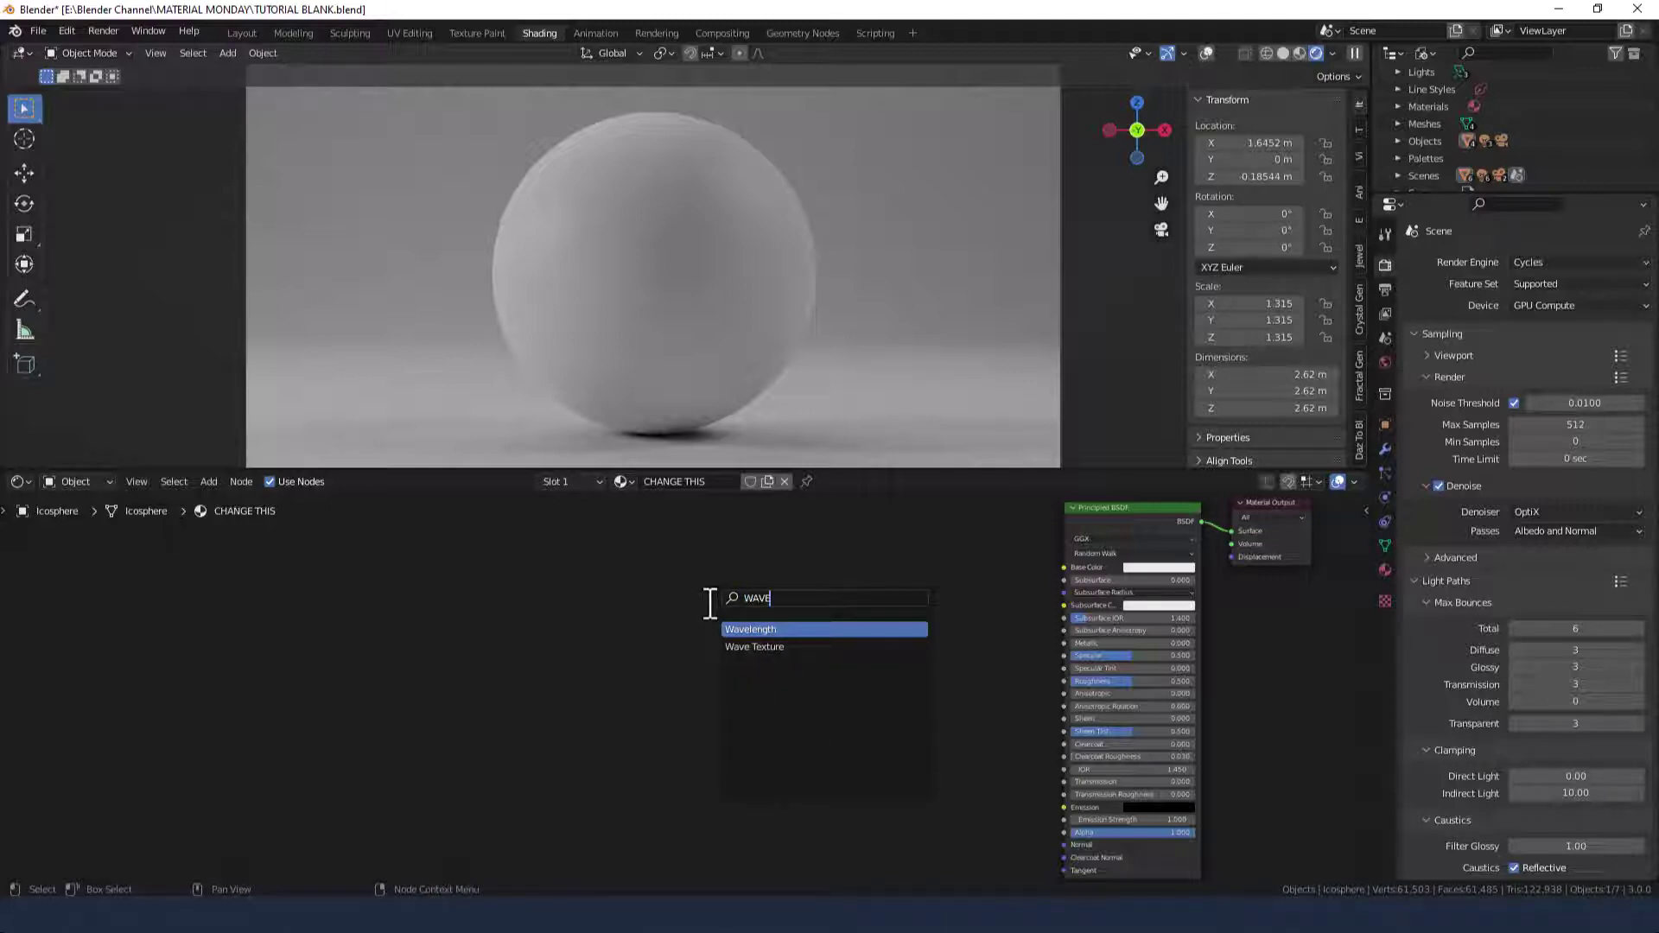
key("Down")
key("Return")
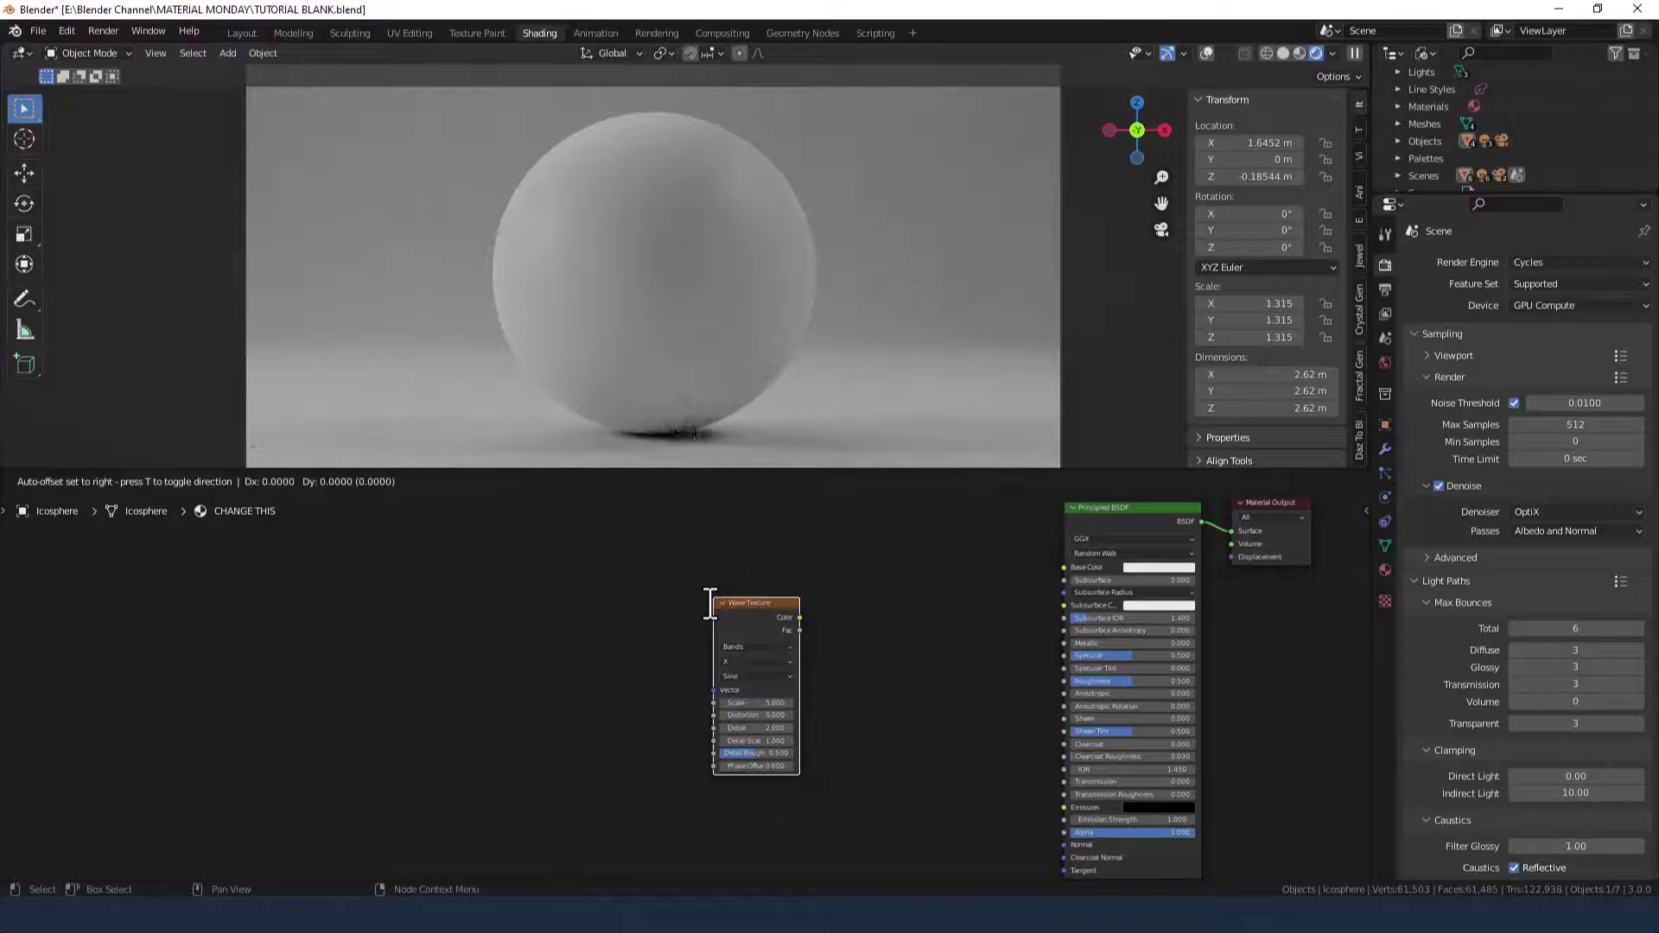
left_click(445, 582)
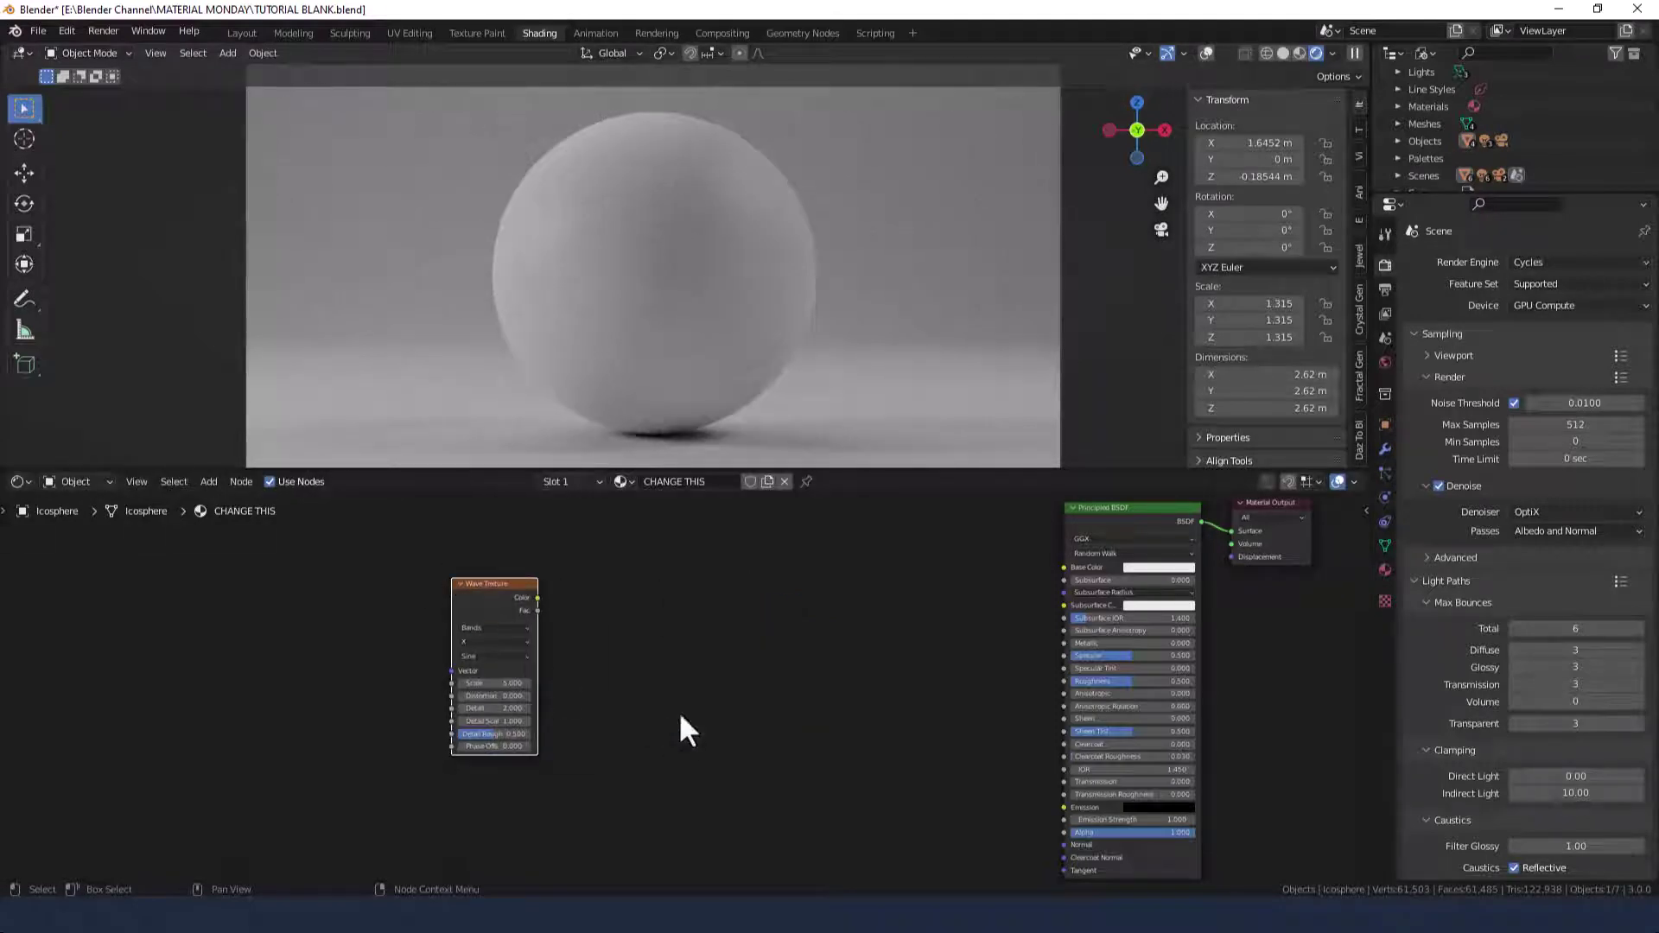
left_click(630, 703)
Step: Add a White Noise Texture by mistake, link it to the Wave Texture, then delete it
key("shift+a")
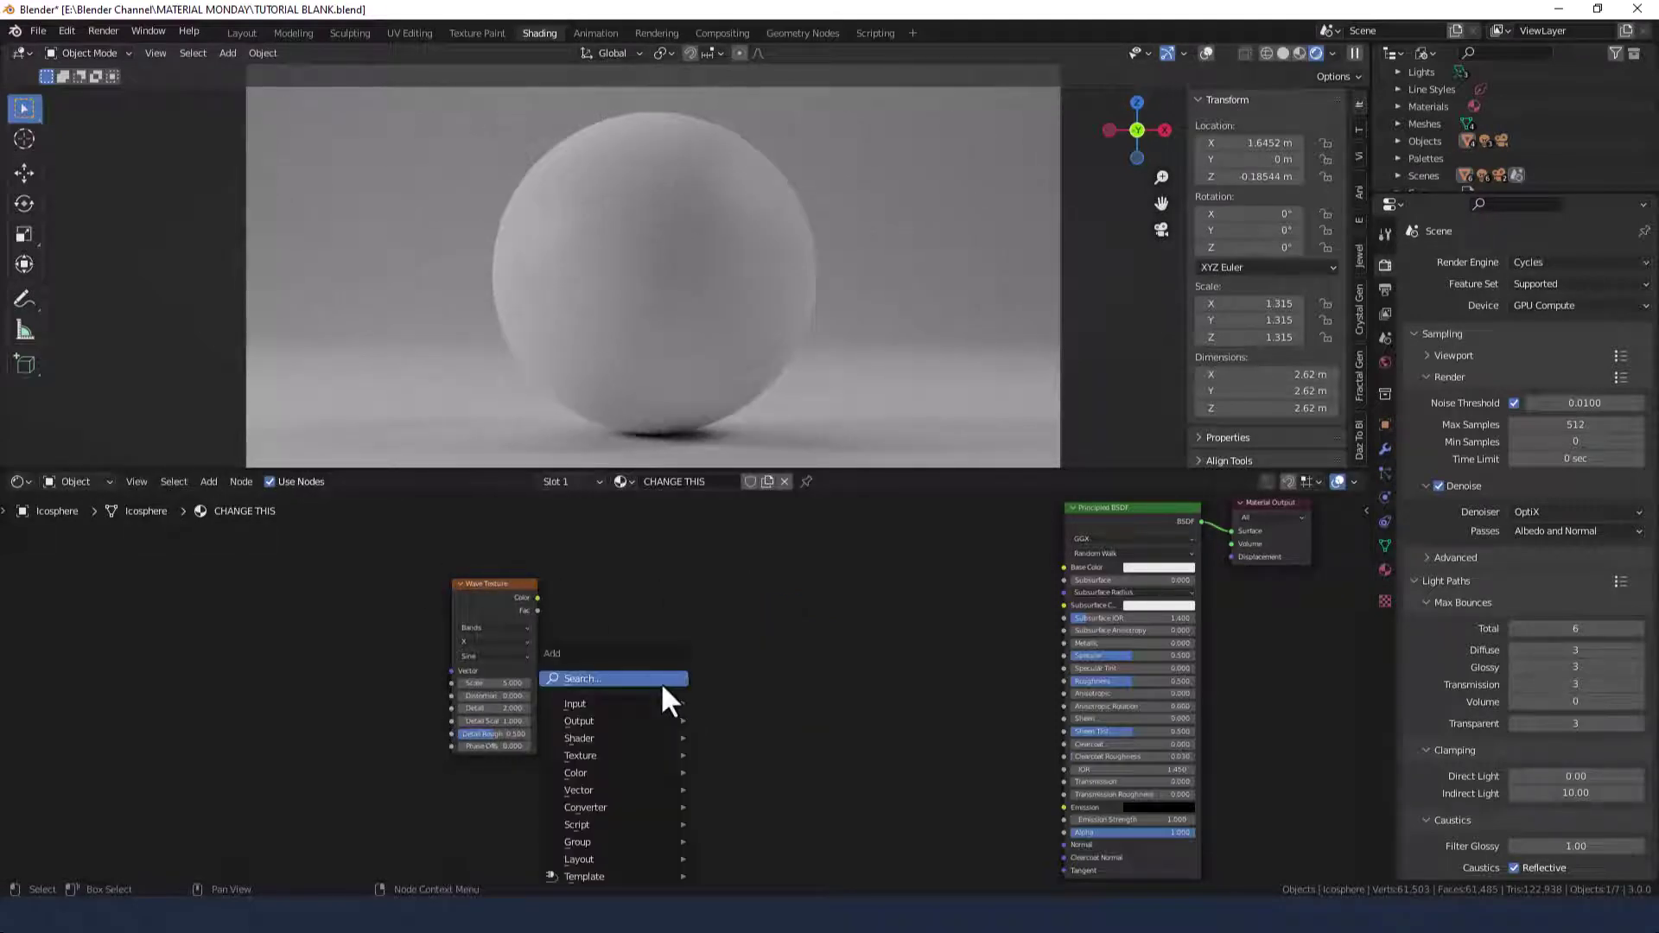
left_click(660, 682)
type("NOIS")
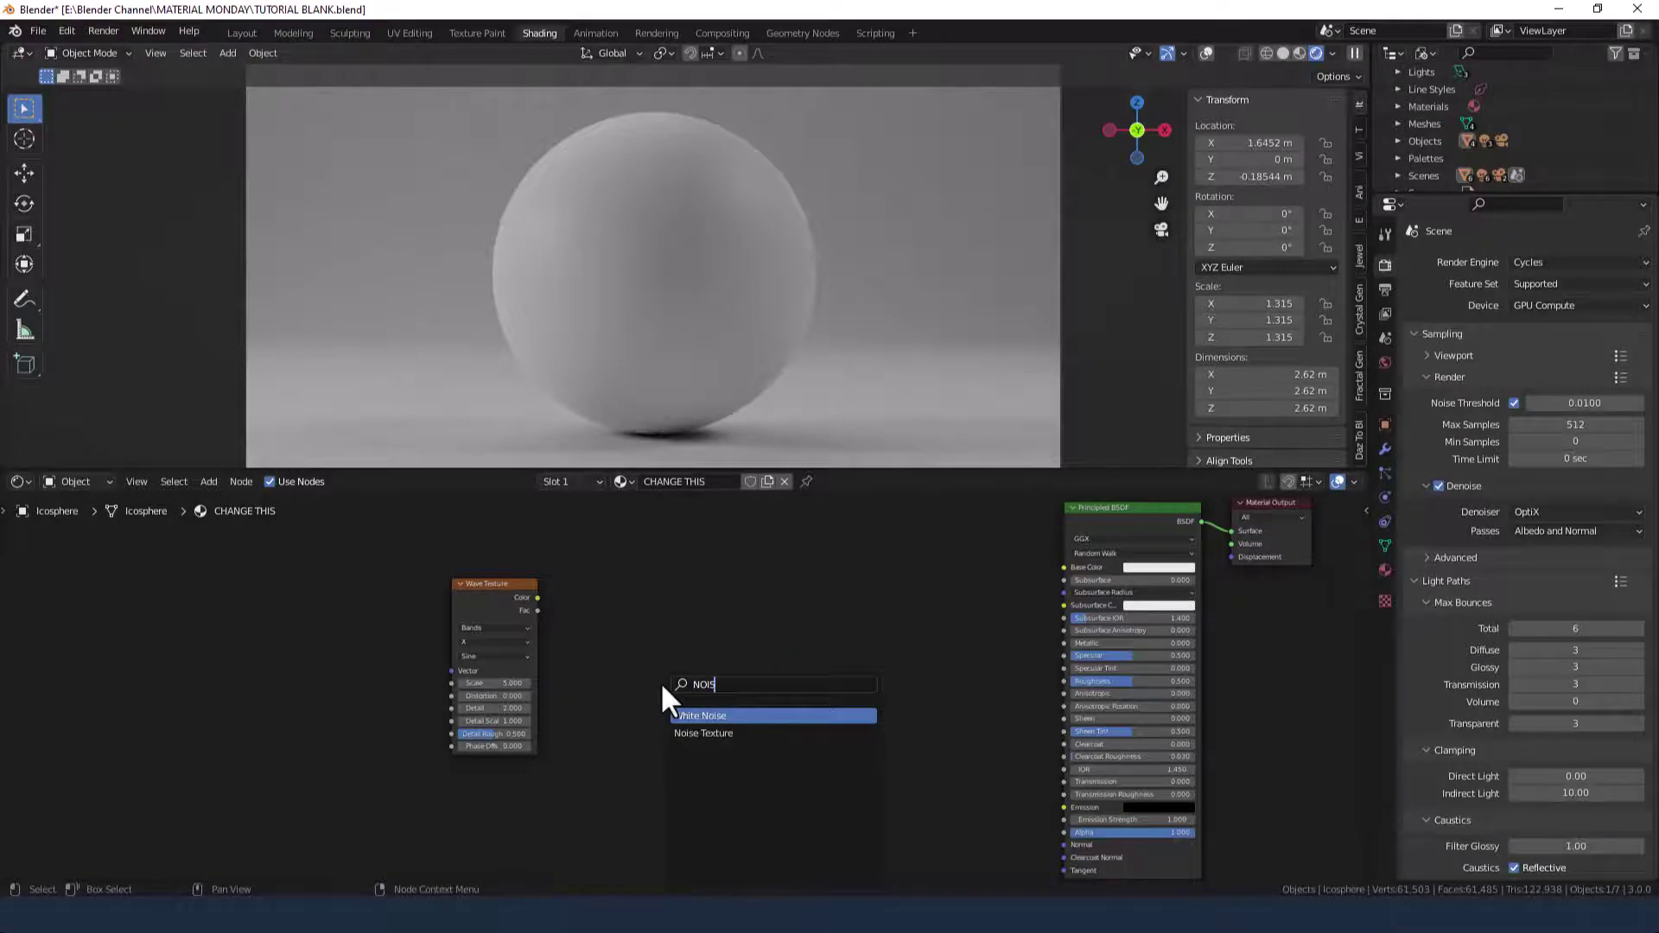
key("Return")
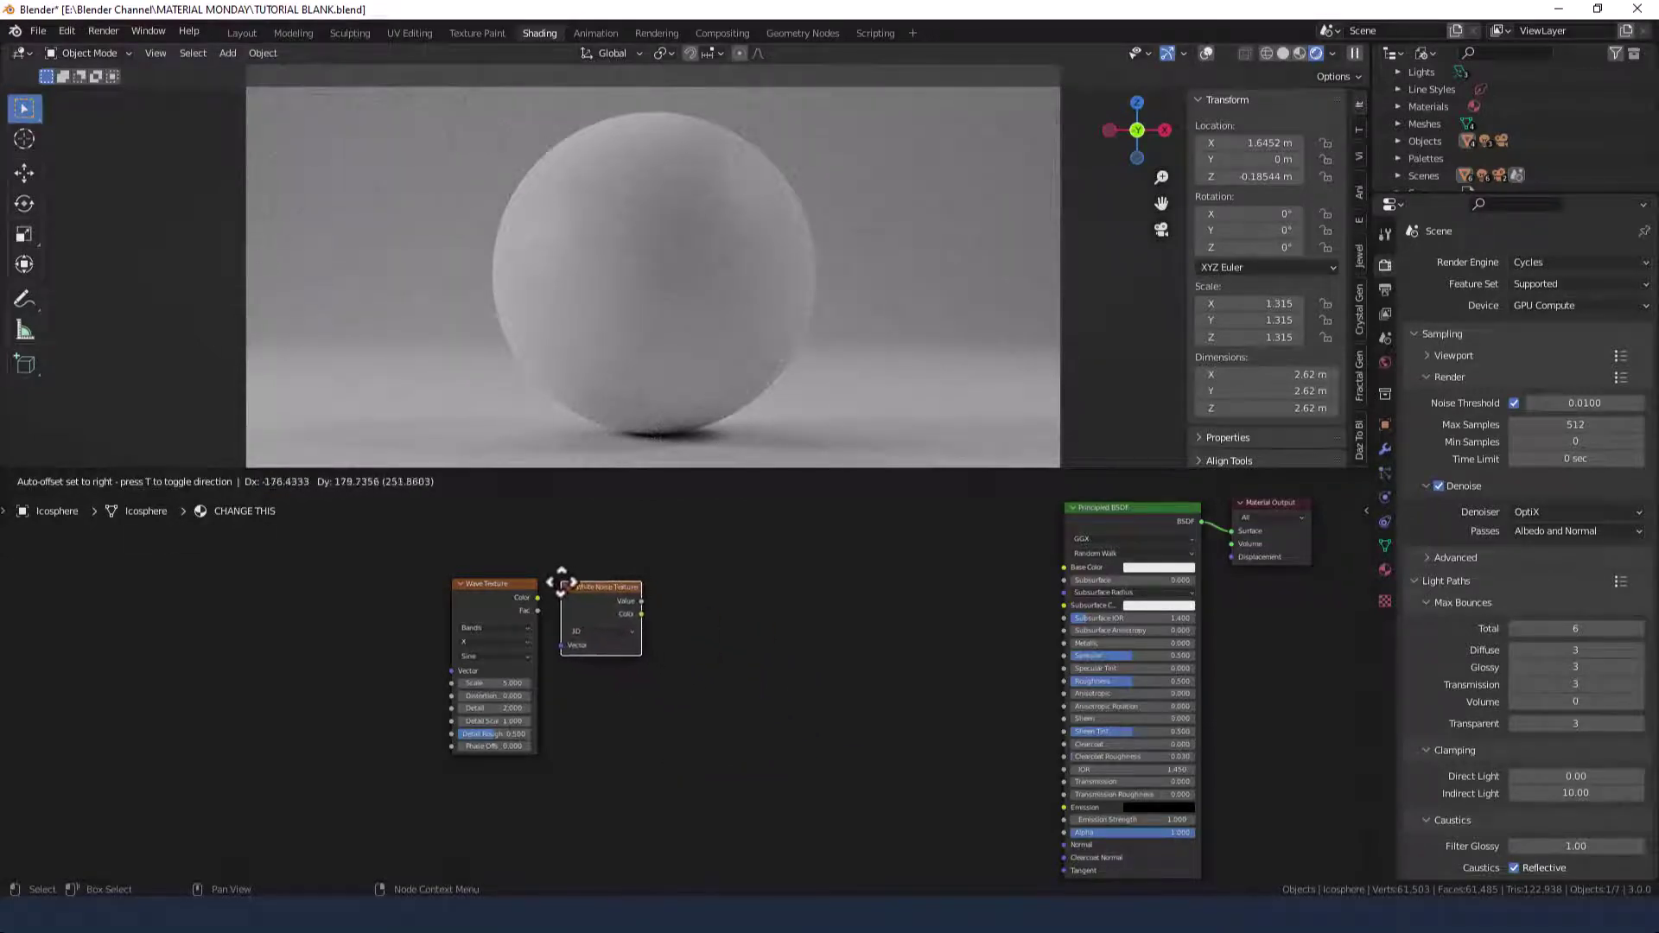
left_click(561, 581)
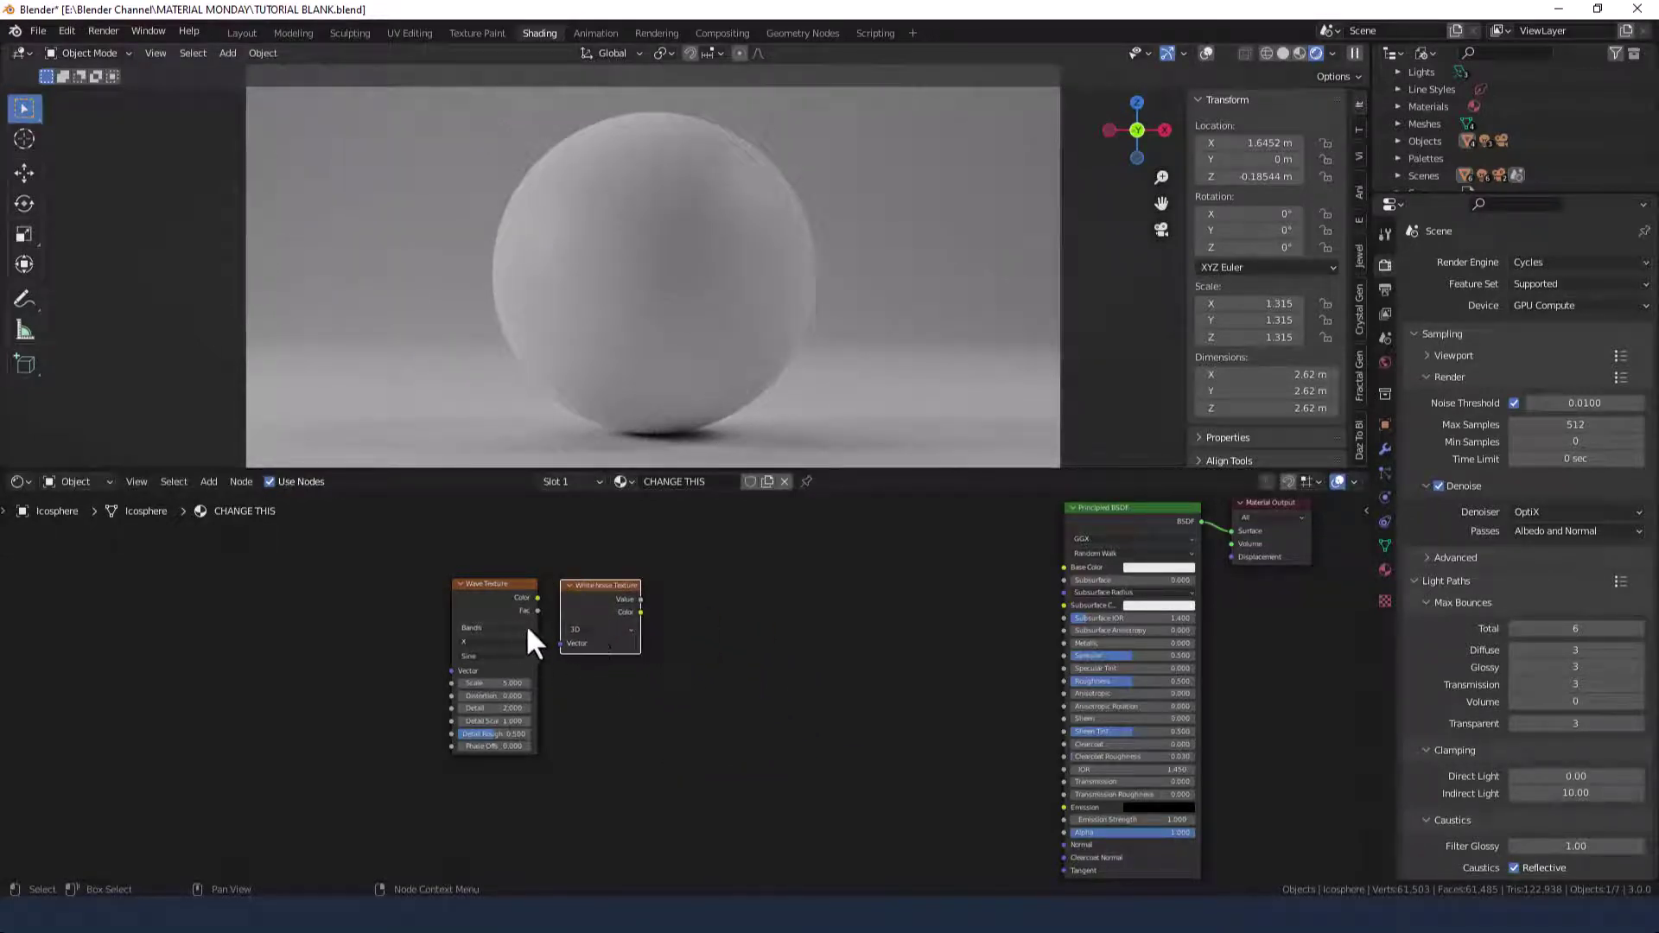
left_click_drag(535, 608, 559, 645)
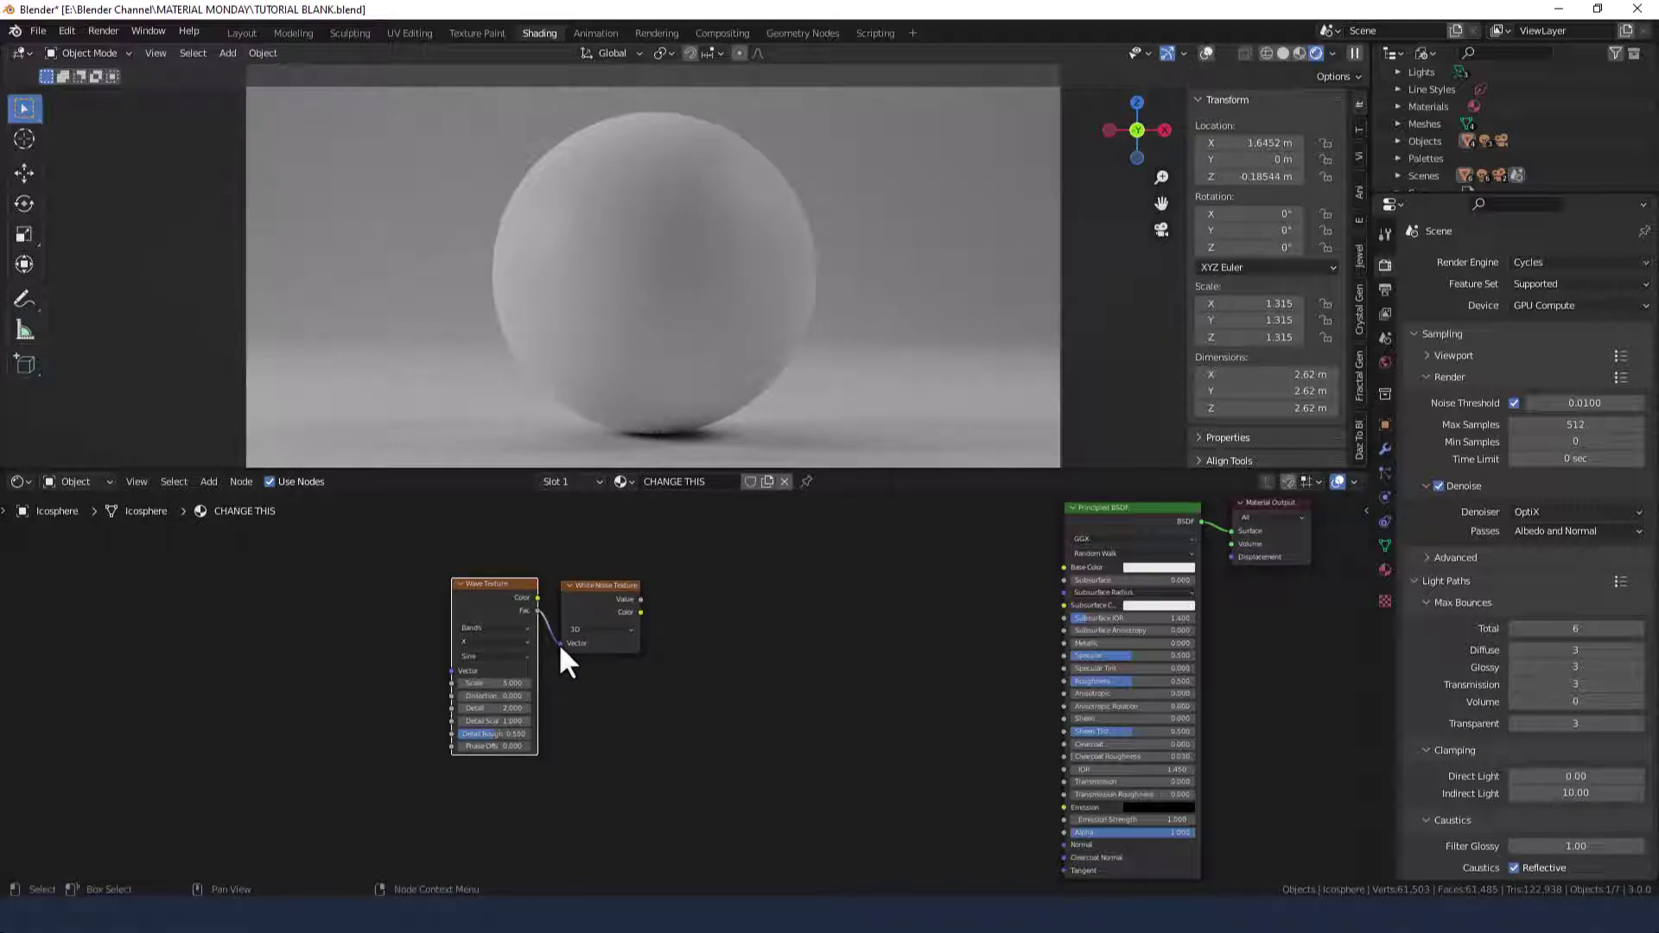
left_click(600, 589)
key("x")
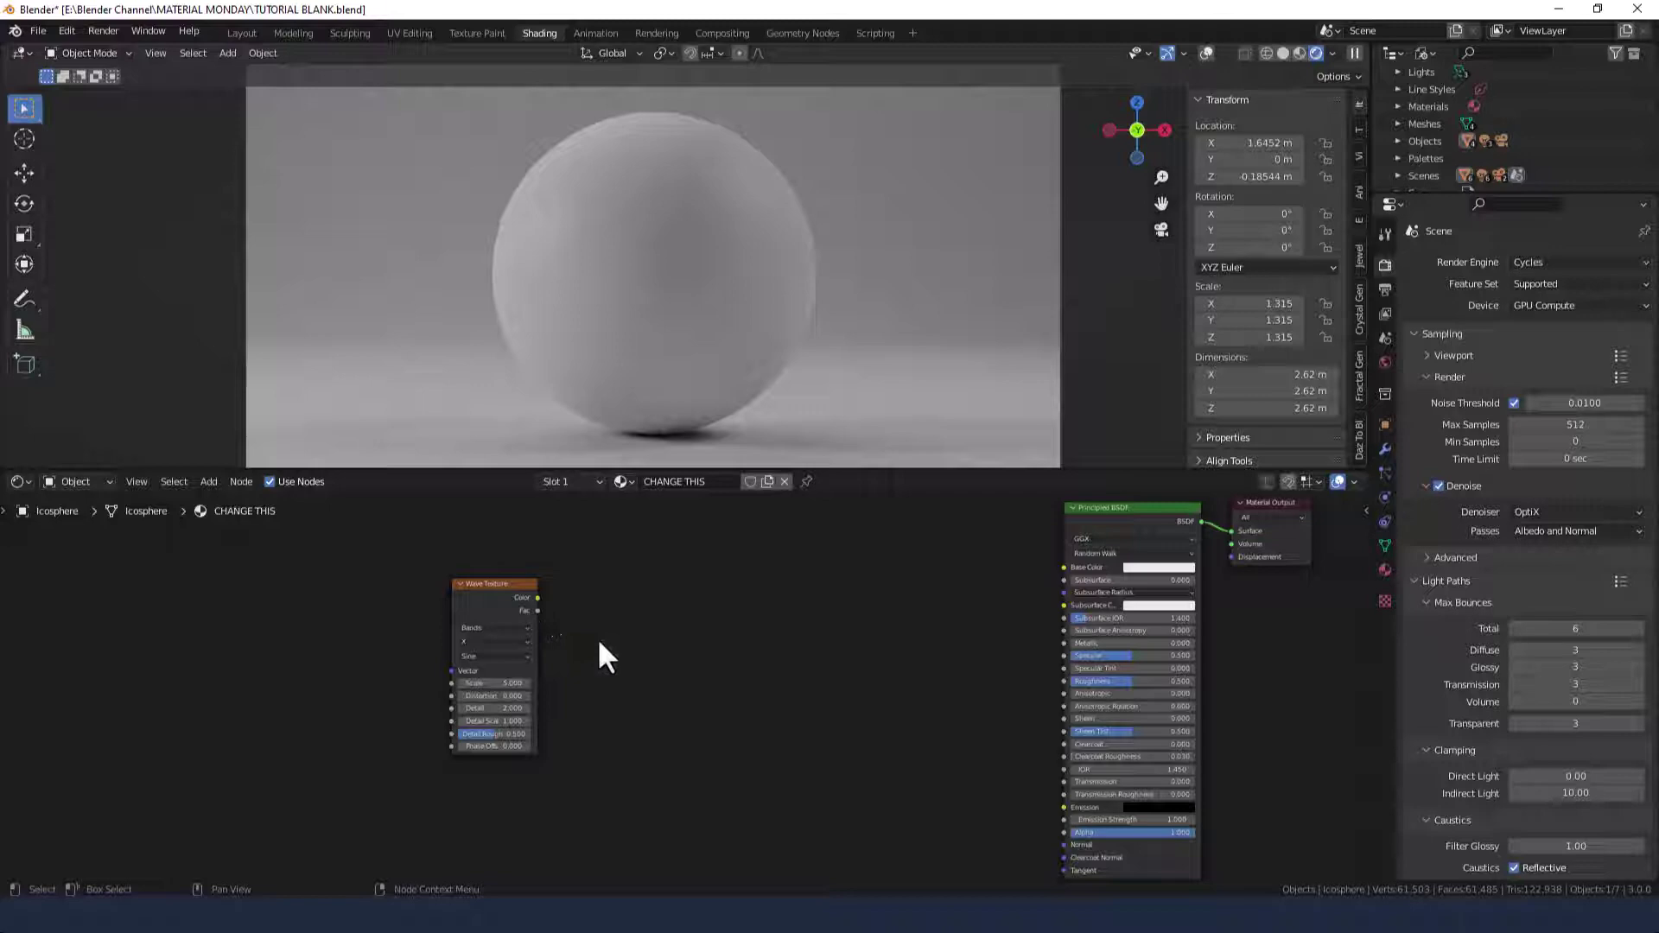
Step: Add a Noise Texture and connect the Wave Texture's Fac to its Vector input
key("shift+a")
type("NOISE")
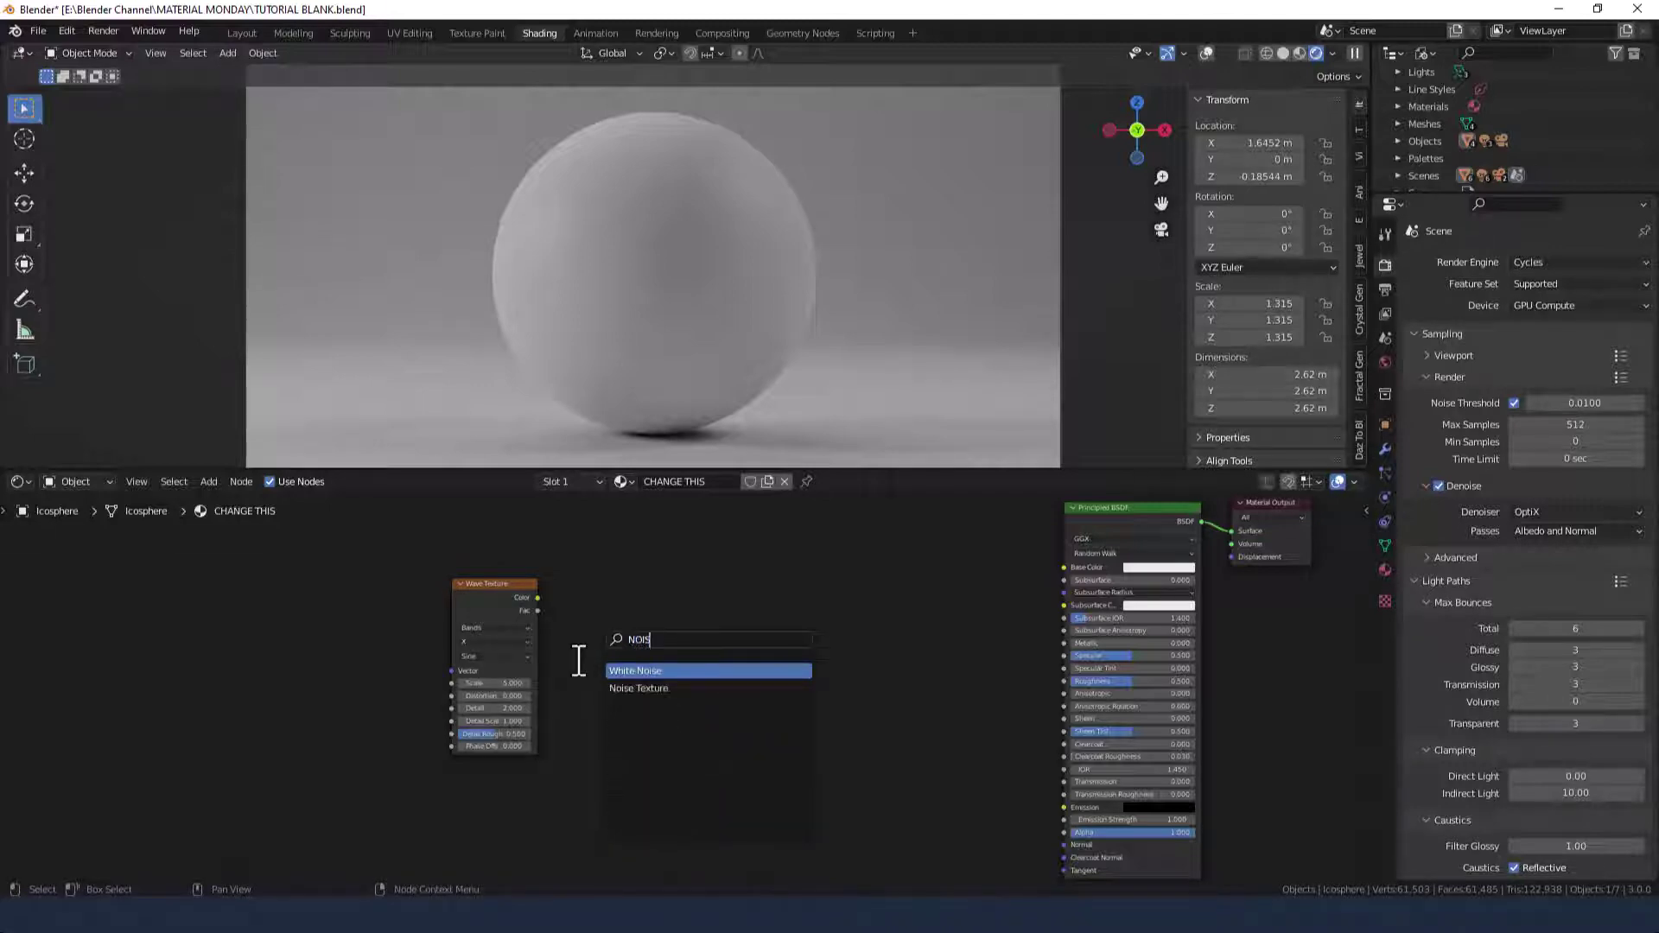
key("Down")
key("Return")
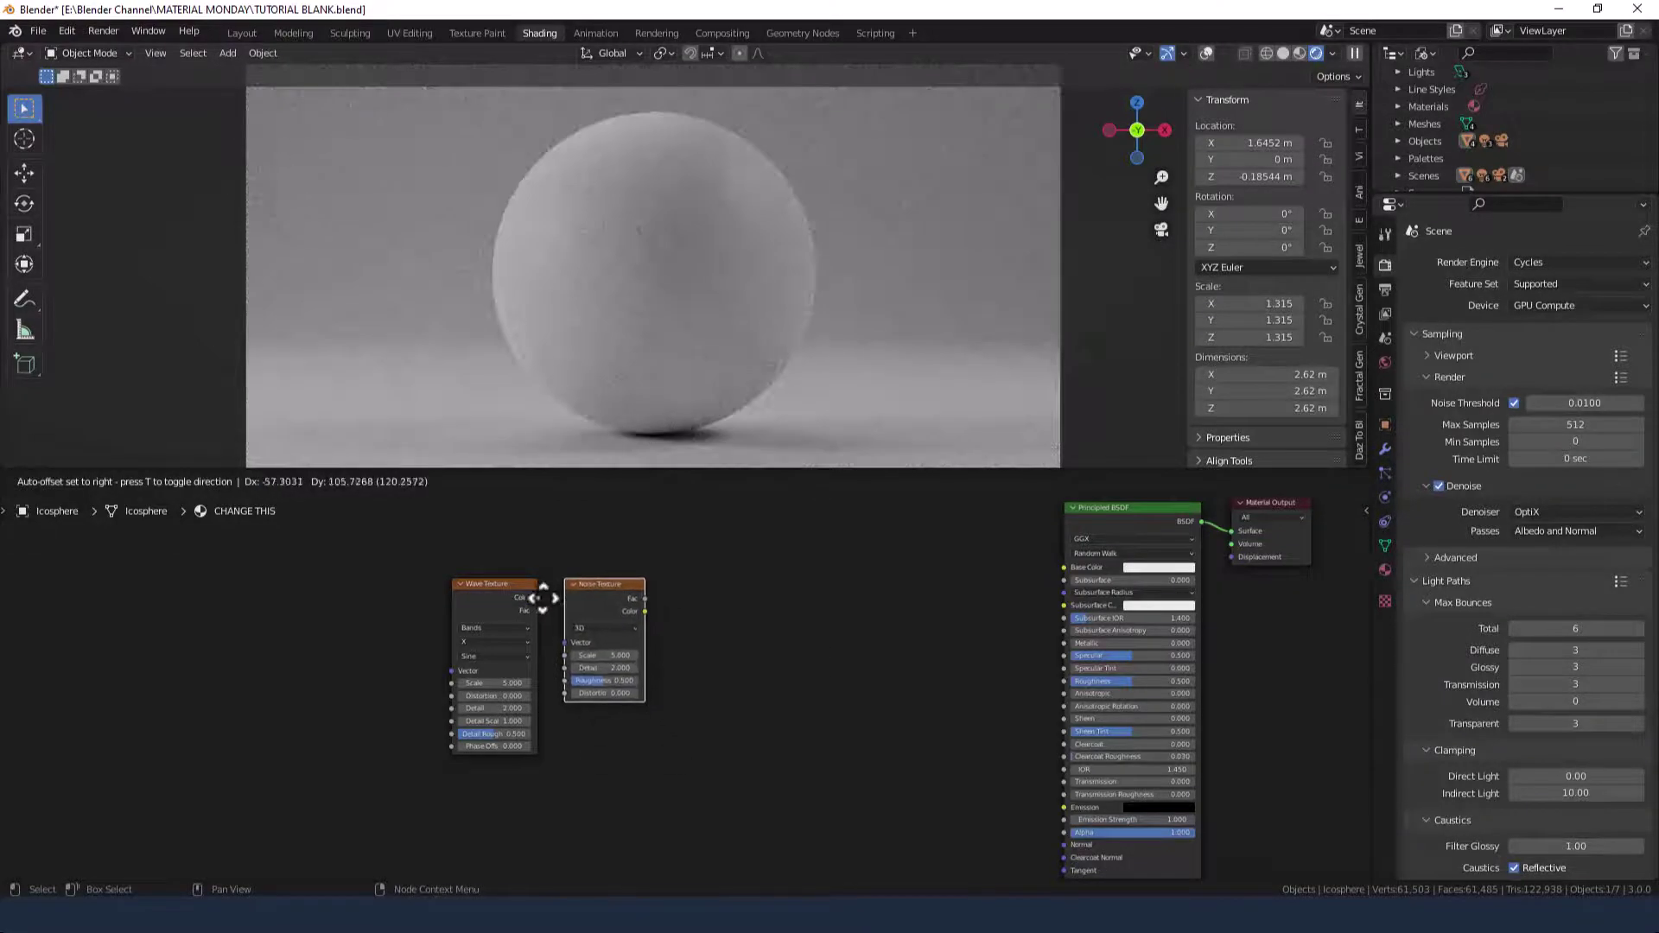
left_click(541, 596)
left_click_drag(536, 612, 567, 642)
Step: Add a Texture Coordinate node feeding Object into Wave Texture Vector, and link Noise Fac to Base Color
key("shift+a")
type("TEXTU")
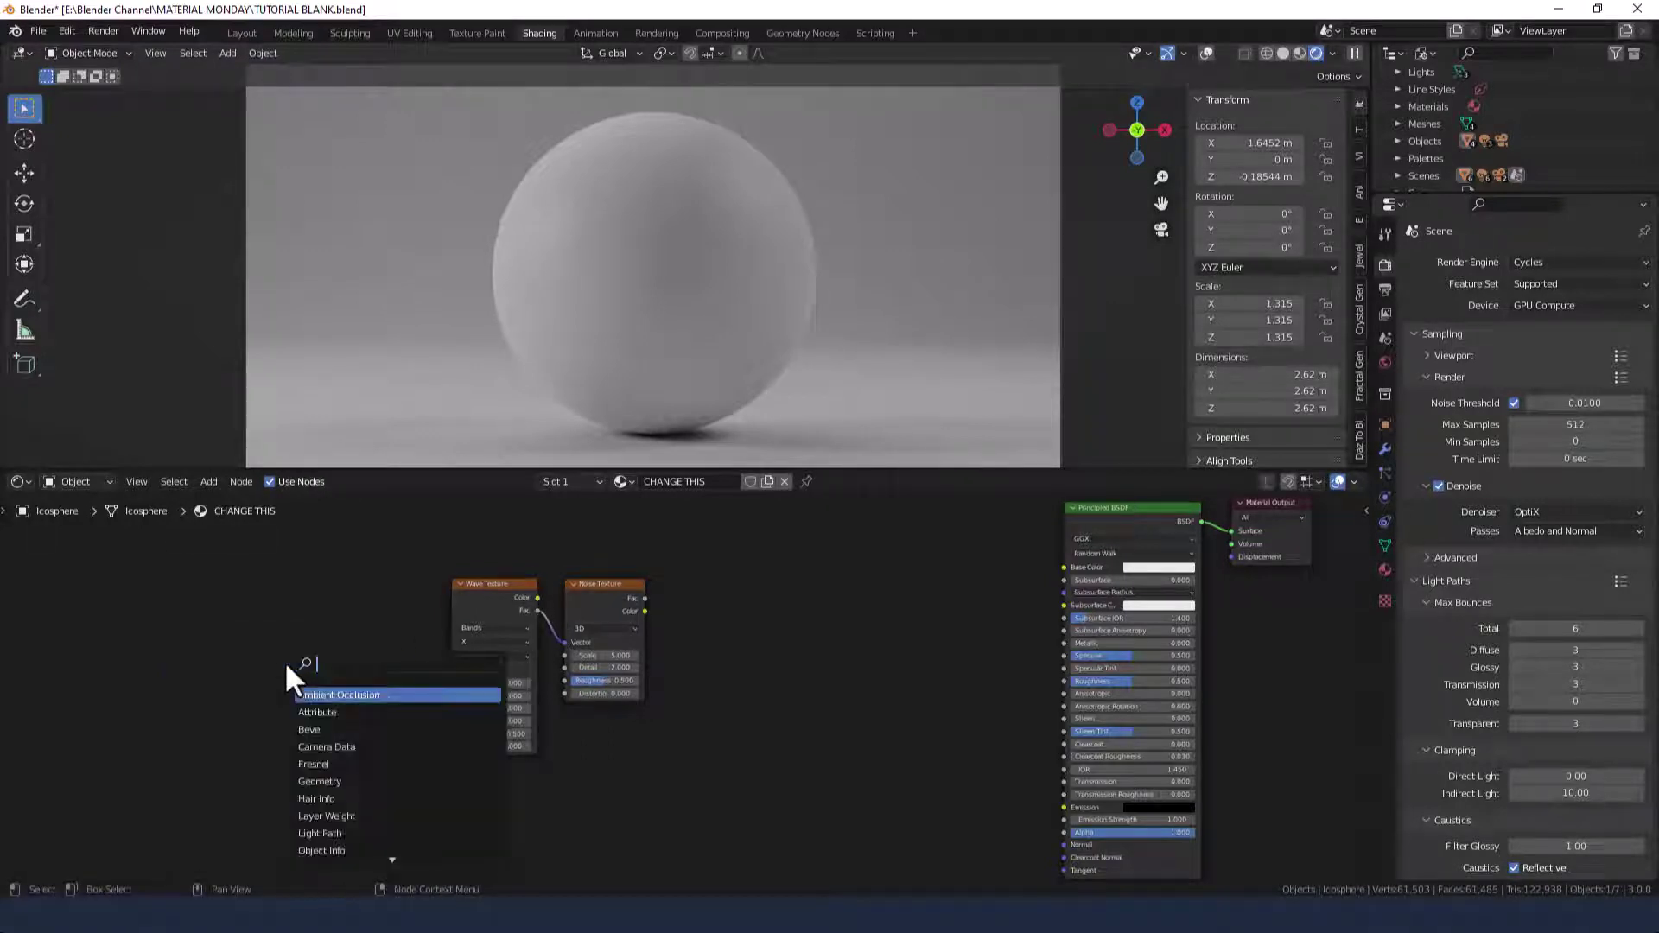
type("RE C")
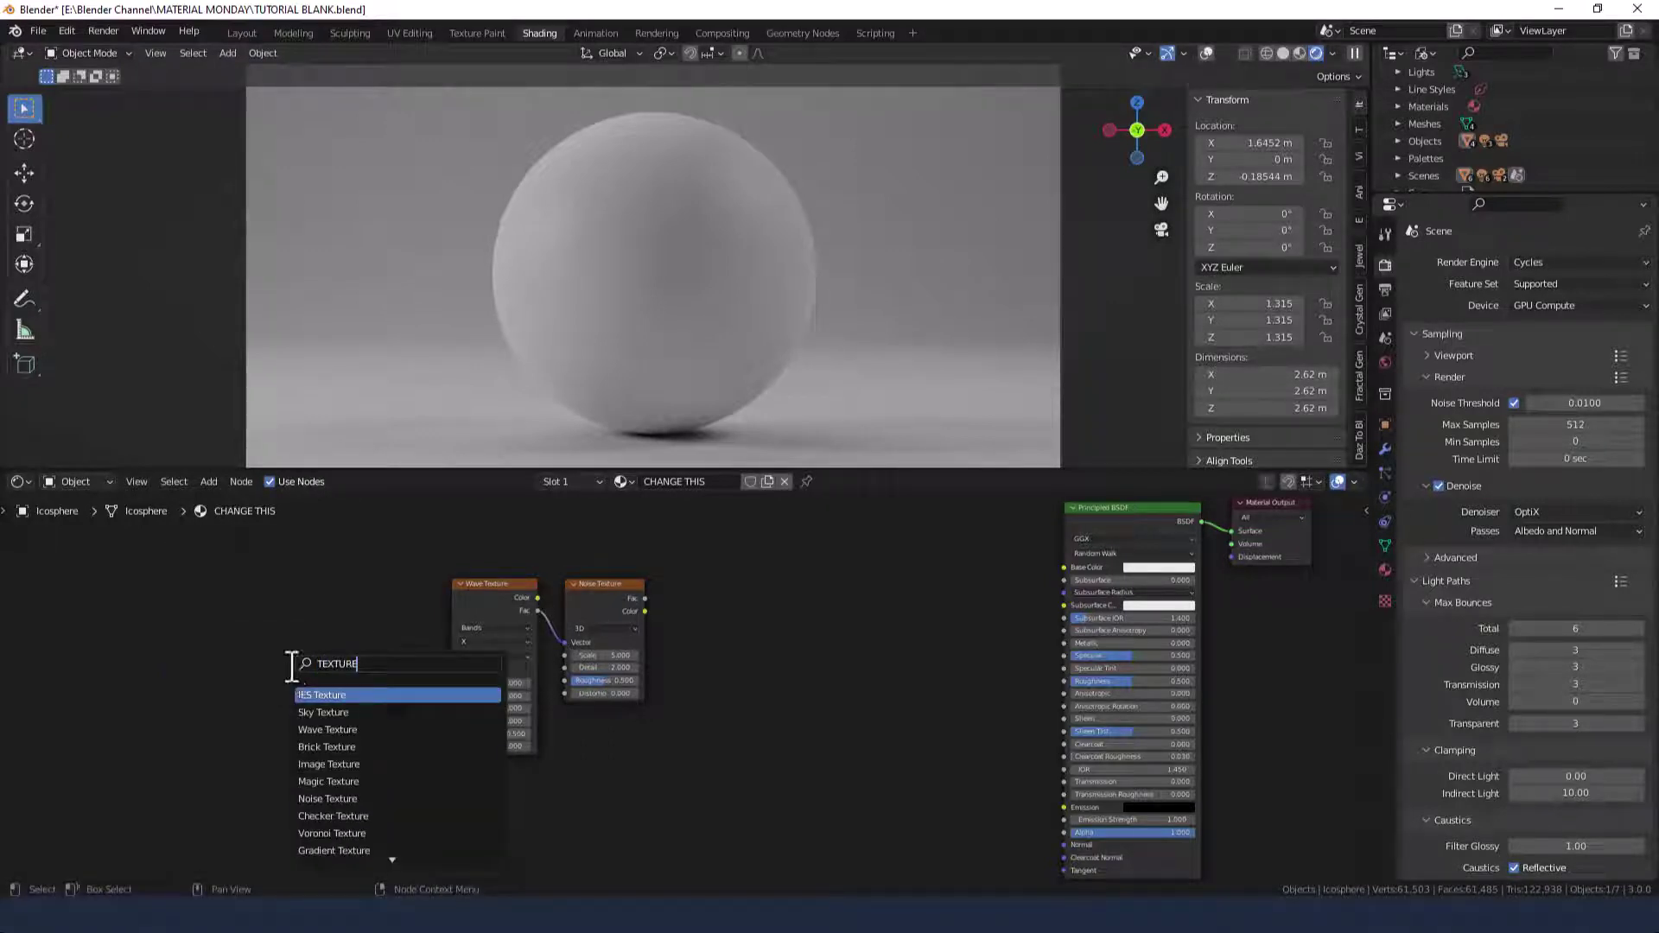
left_click(322, 715)
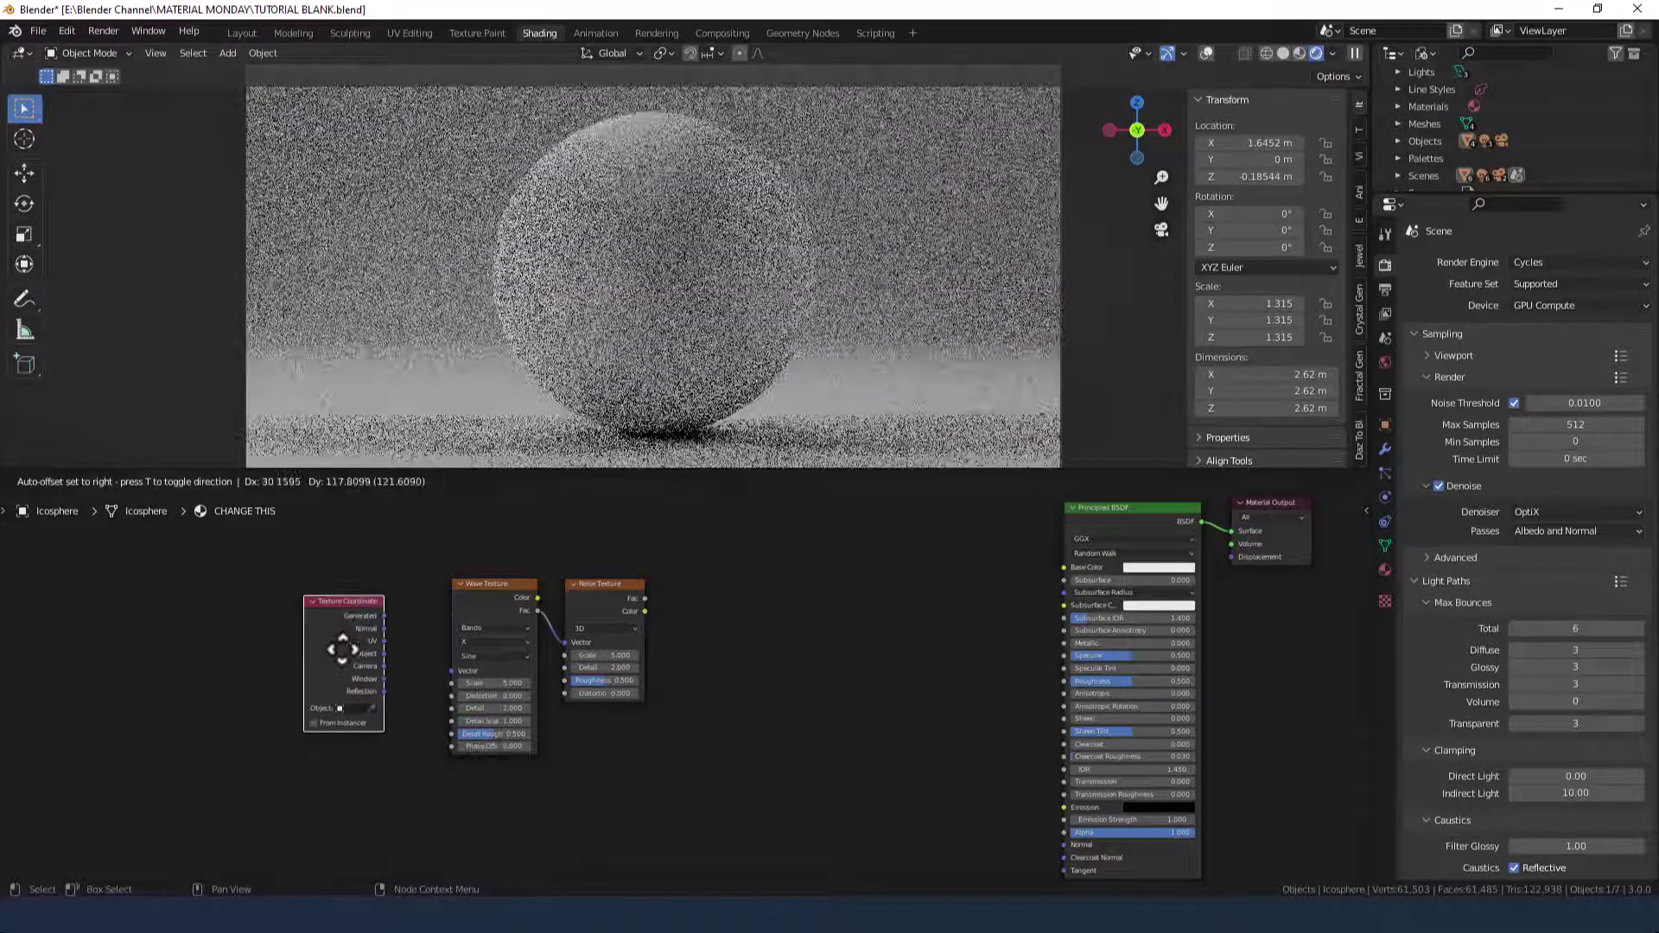
left_click(381, 631)
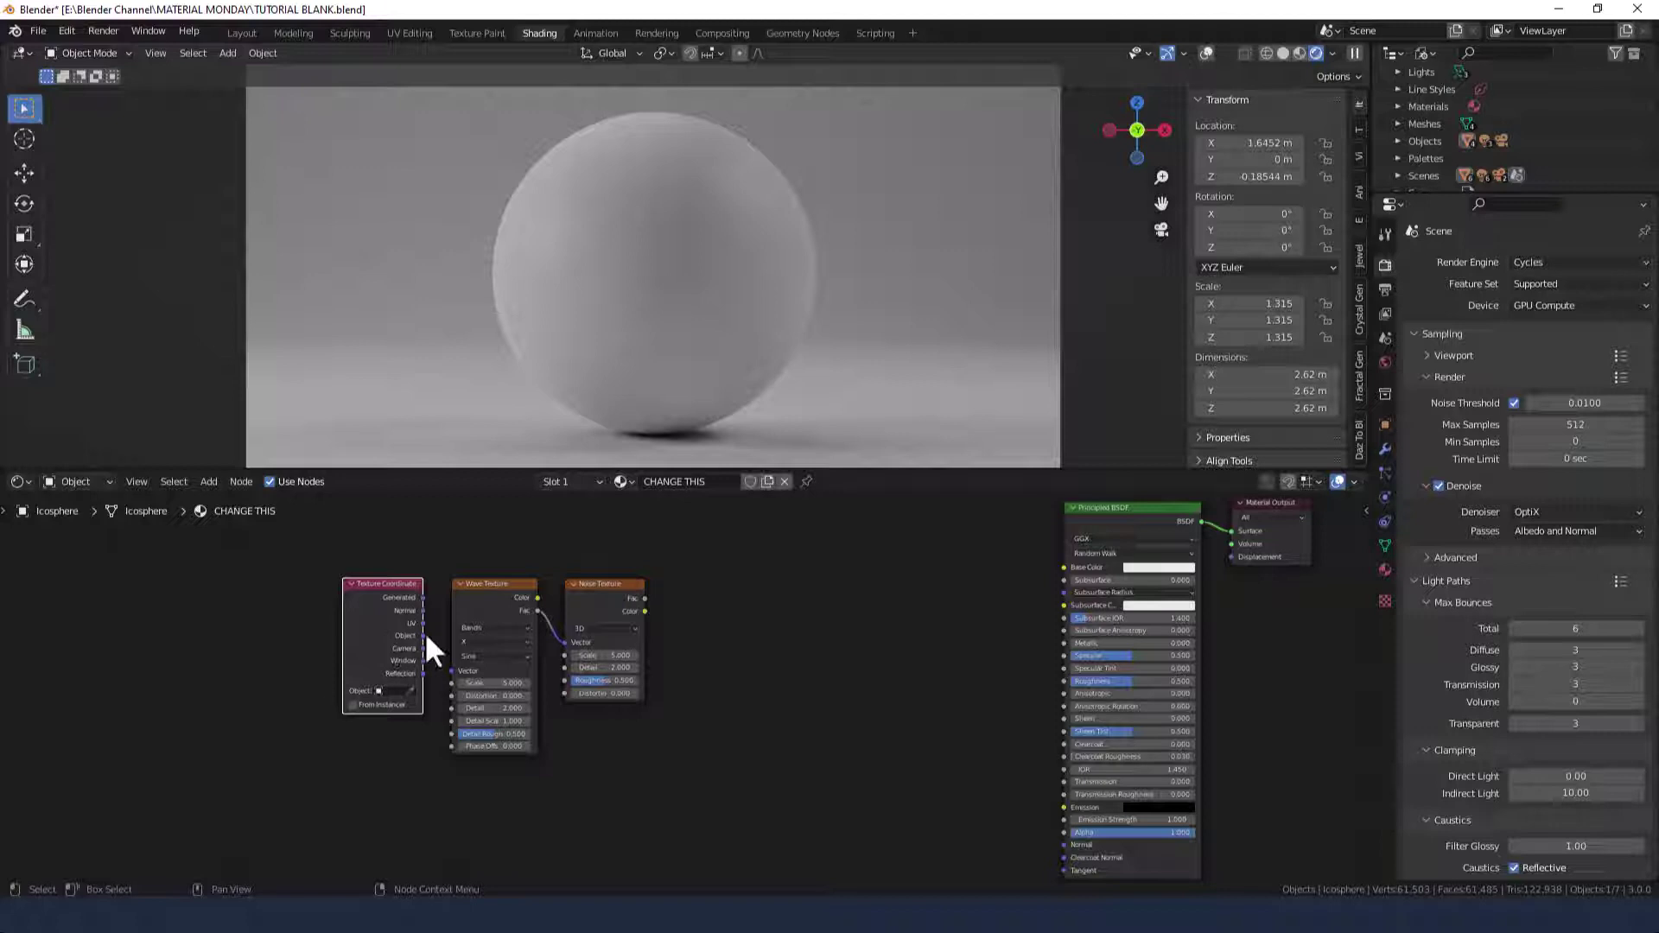
left_click_drag(424, 635, 451, 667)
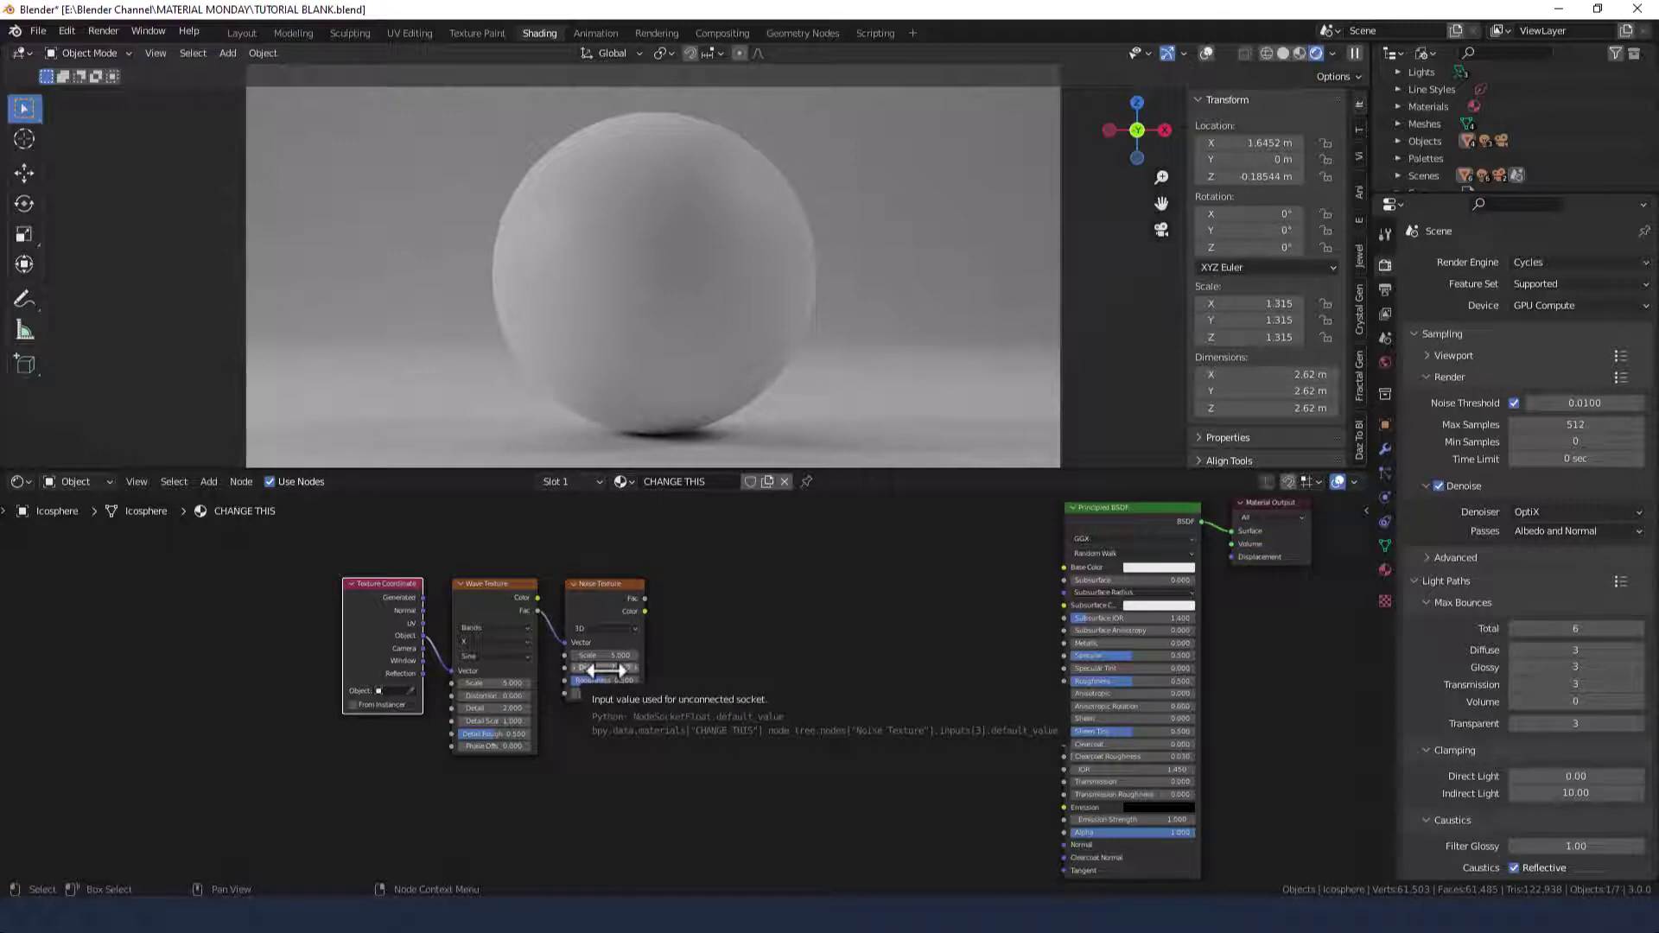
left_click_drag(606, 670, 587, 670)
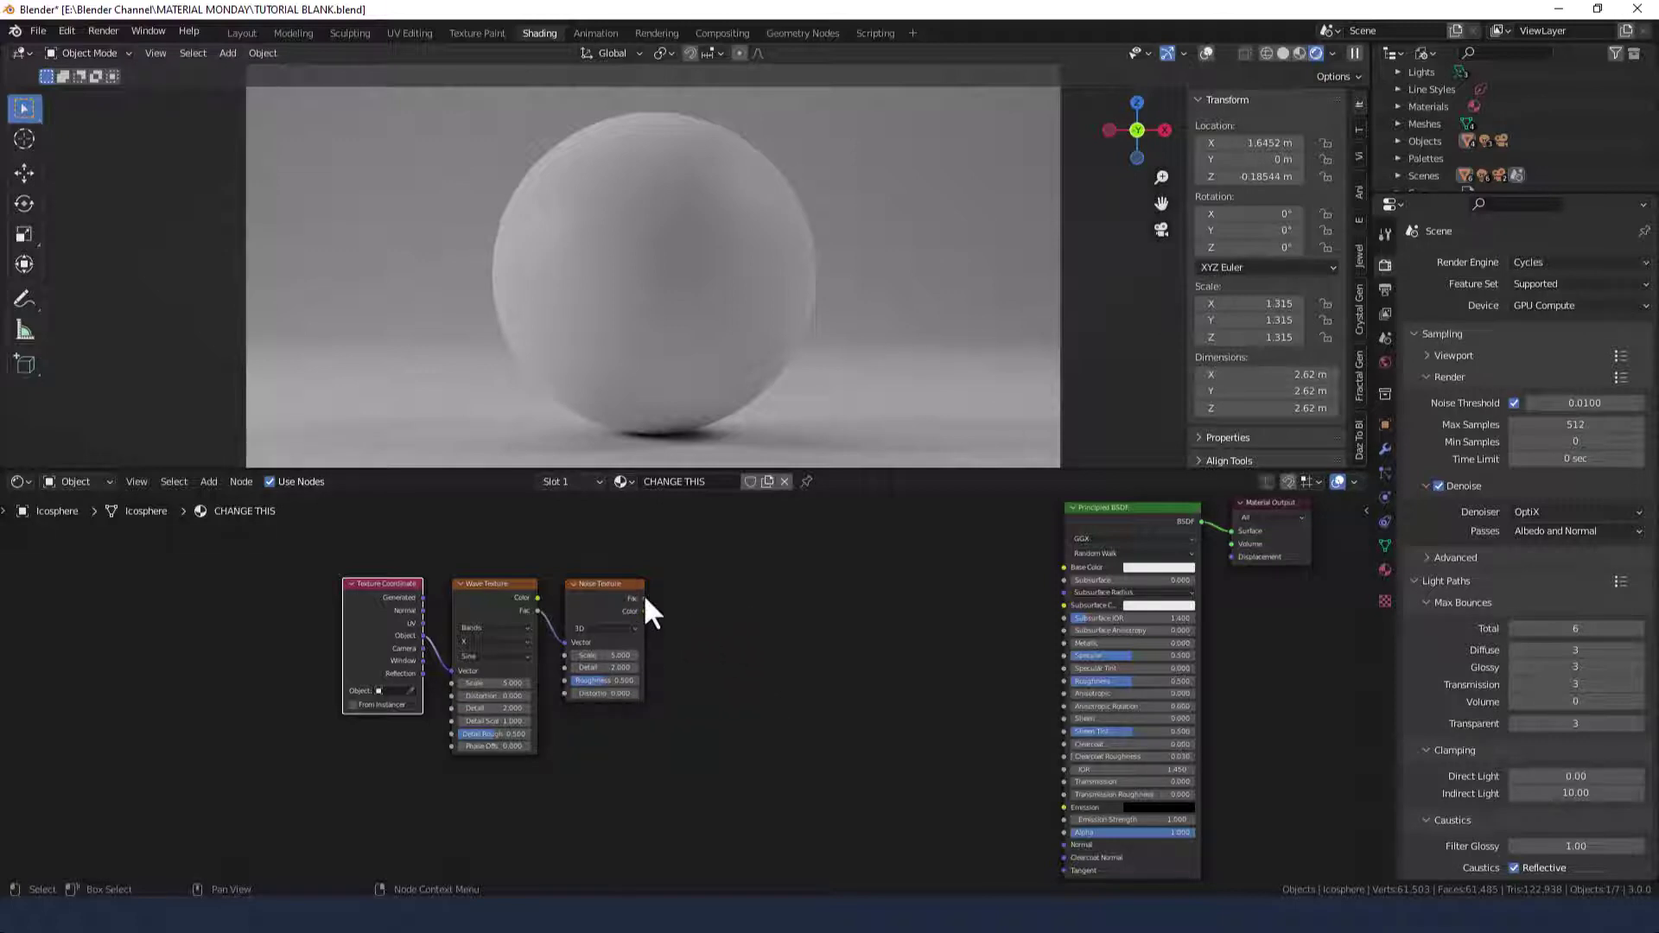
left_click_drag(644, 598, 1075, 568)
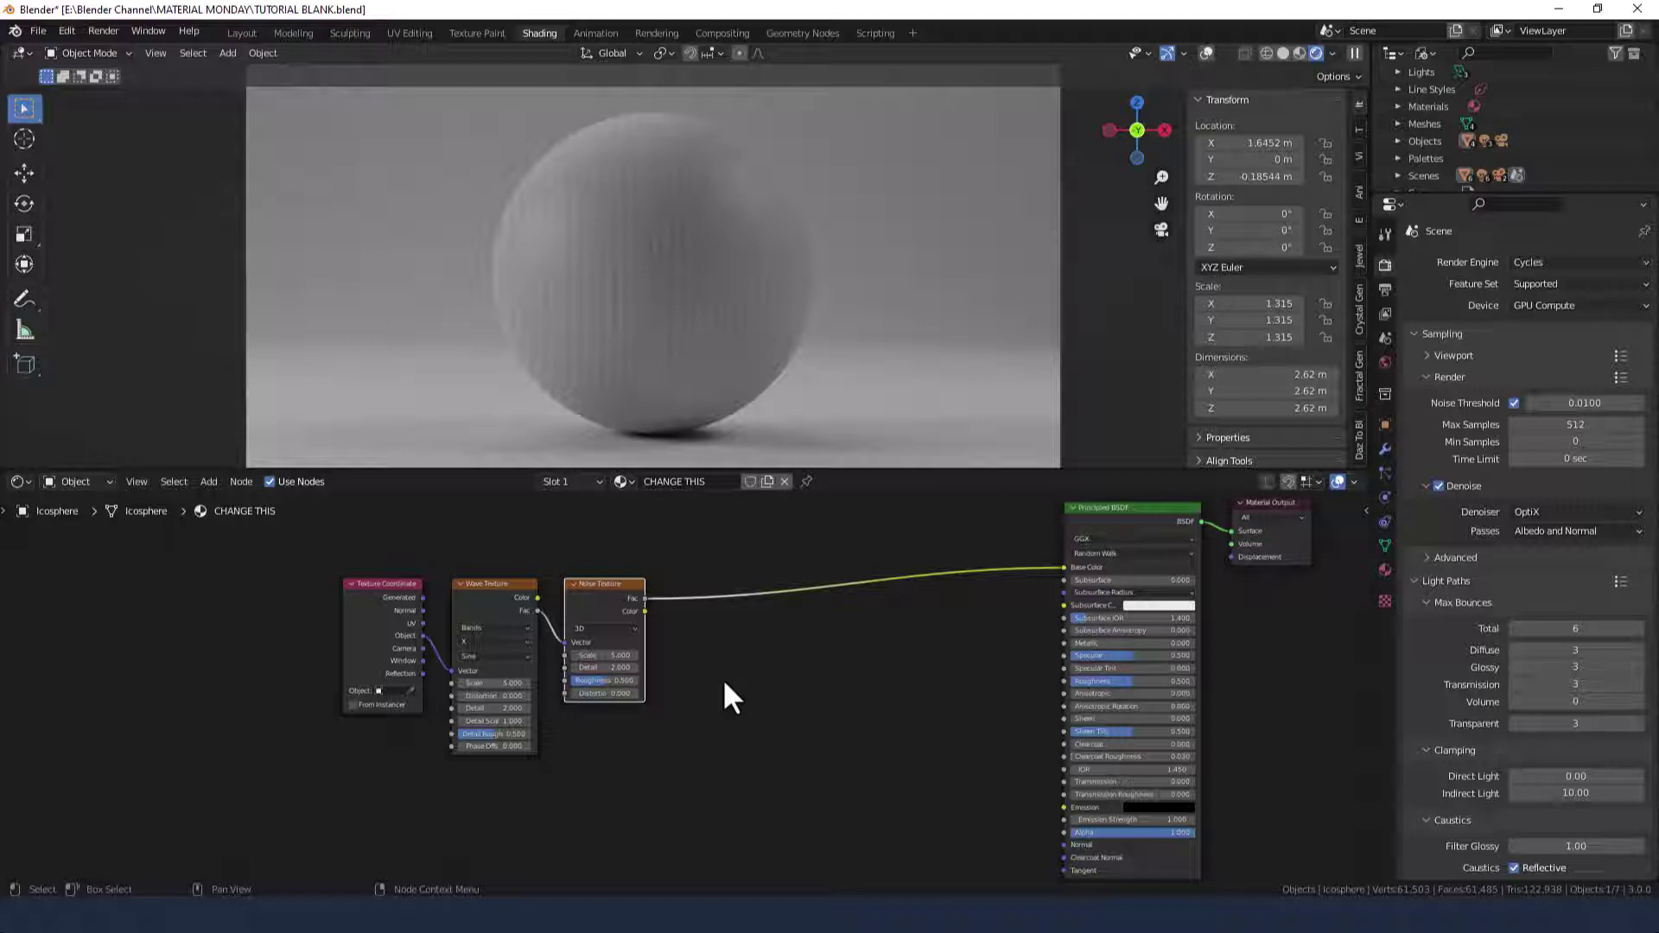
Step: Switch the Wave Texture to Rings running along the Z direction
scroll(417, 666, "up", 3)
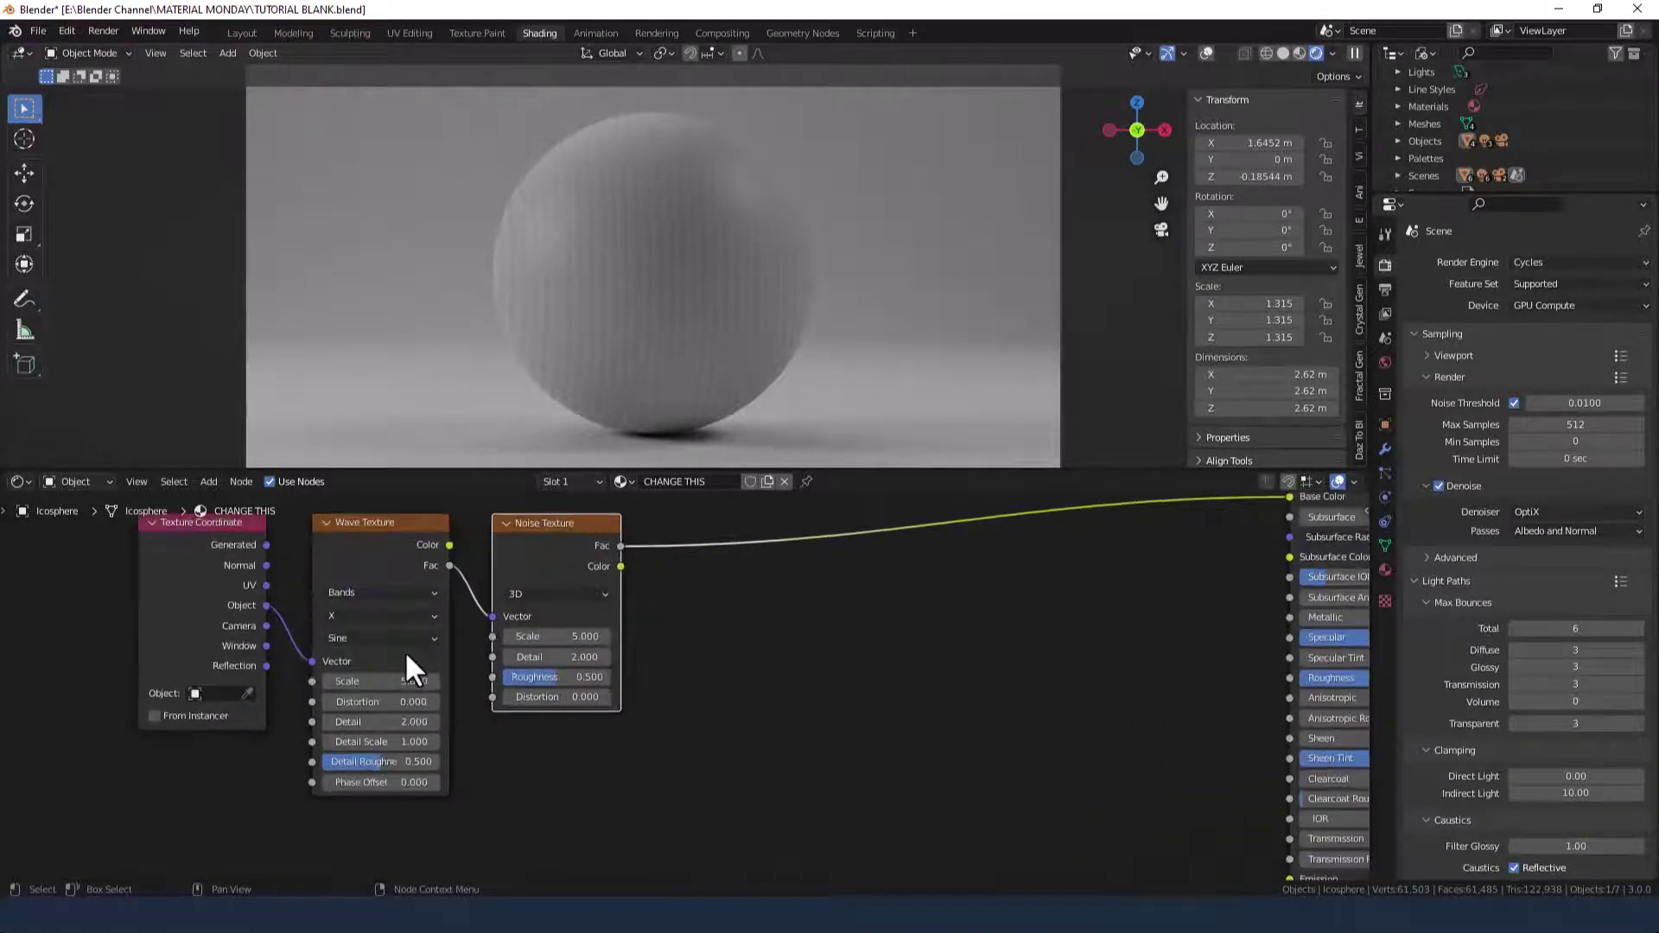
middle_click_drag(406, 656, 641, 563)
left_click(605, 608)
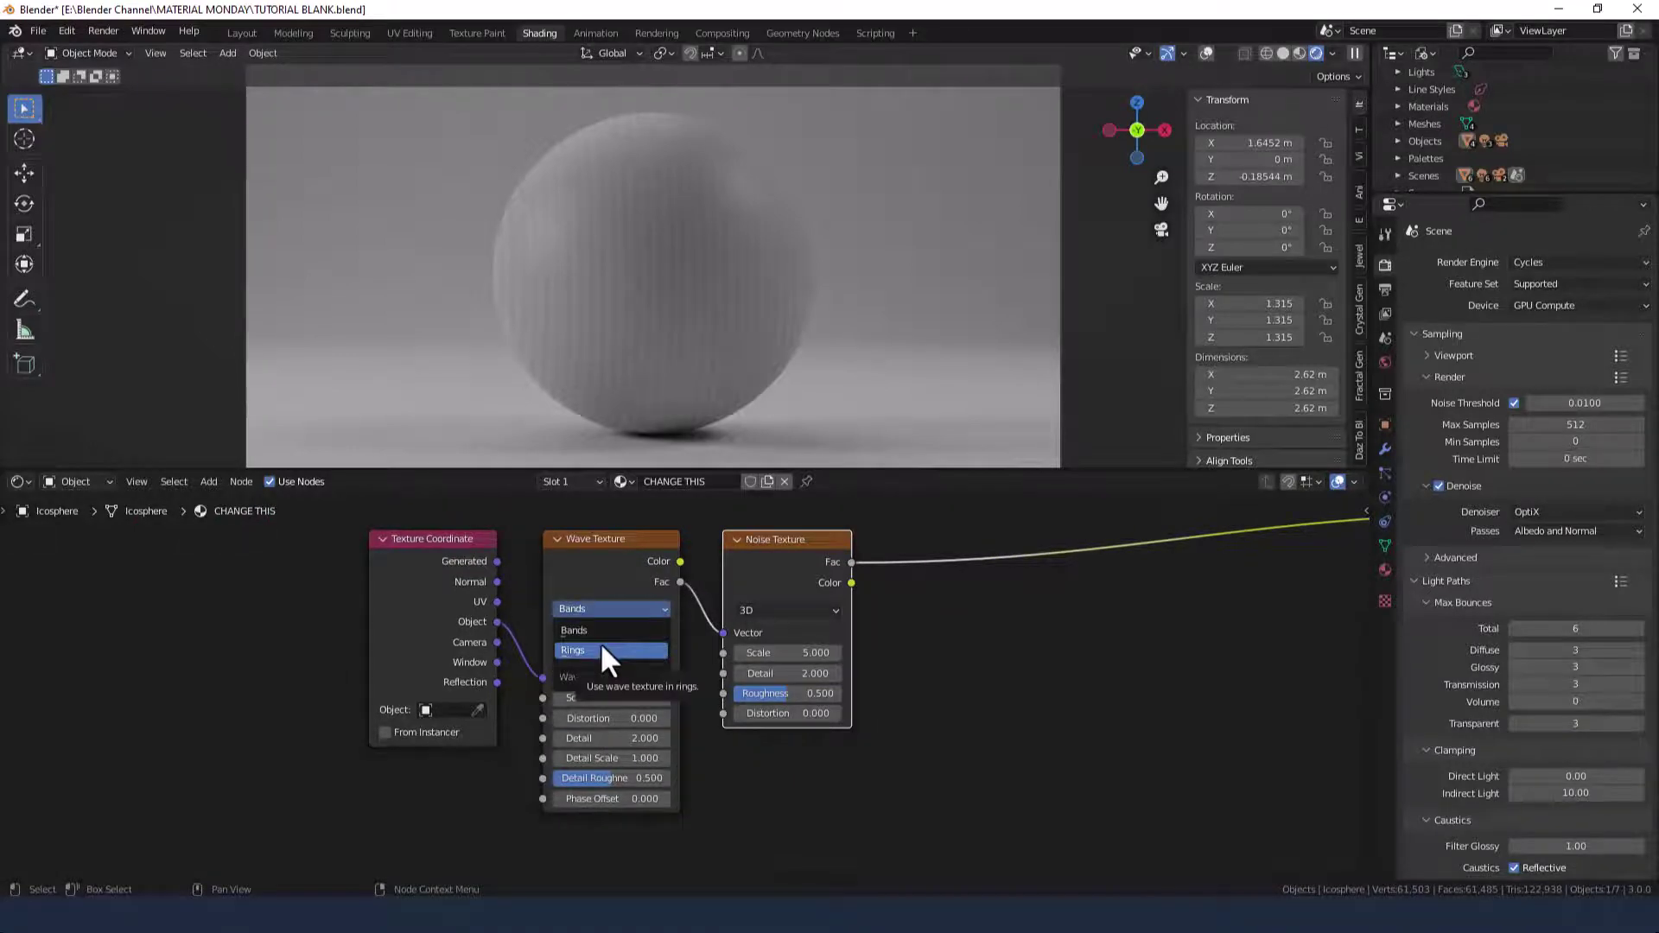
left_click(600, 644)
left_click(595, 635)
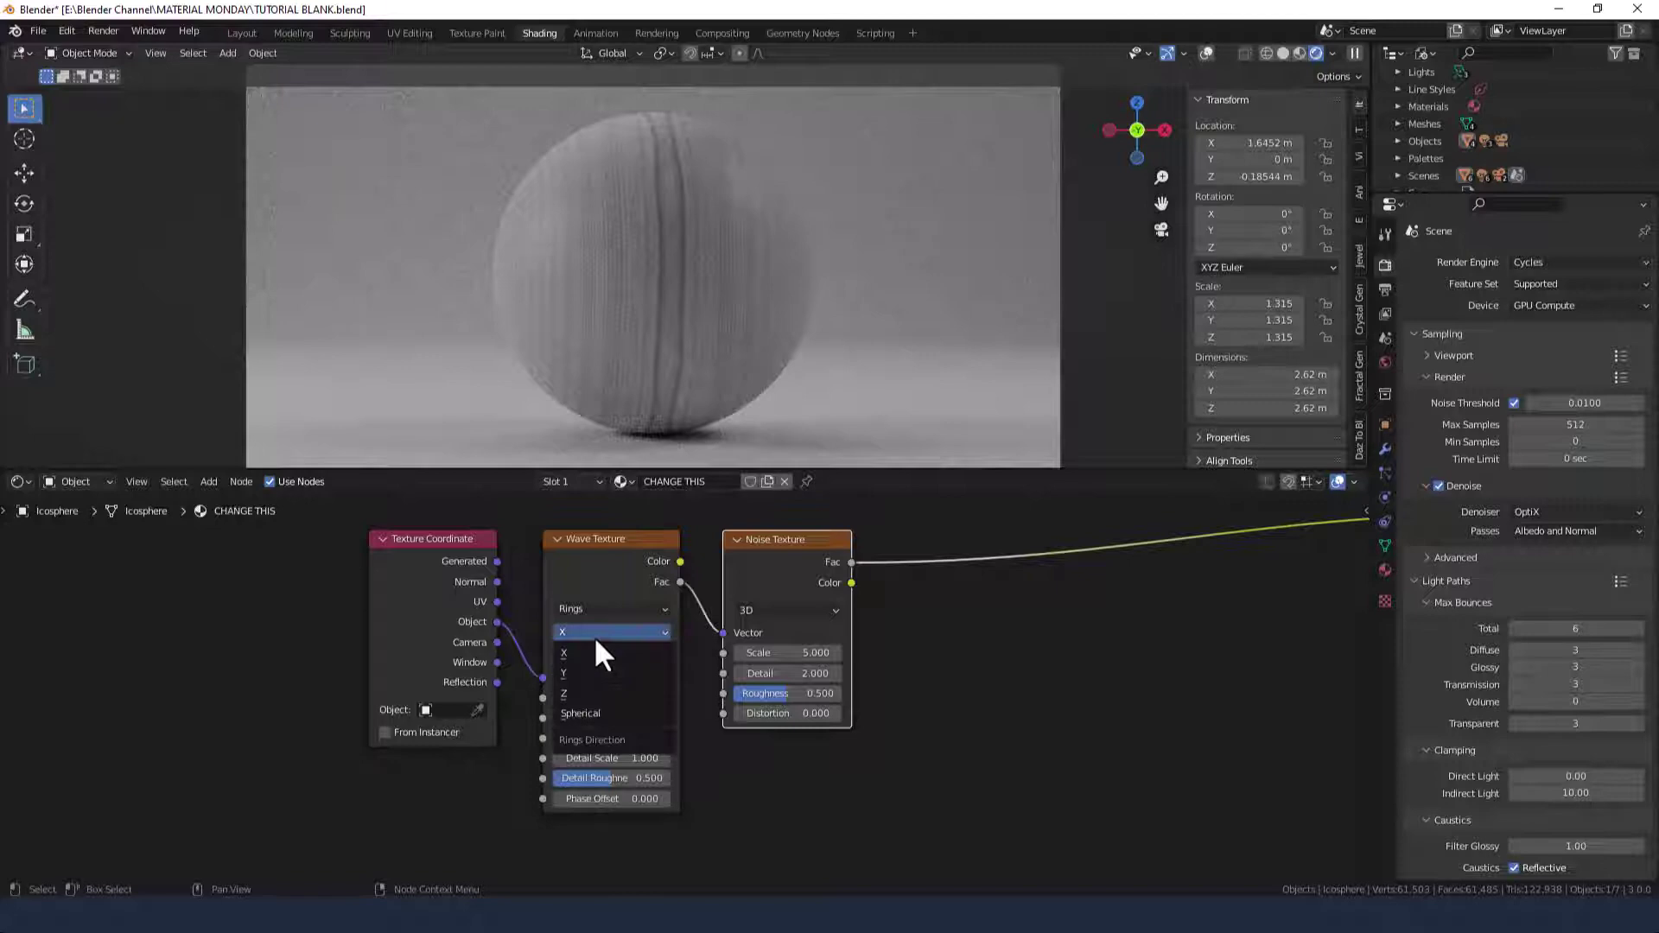
left_click(595, 693)
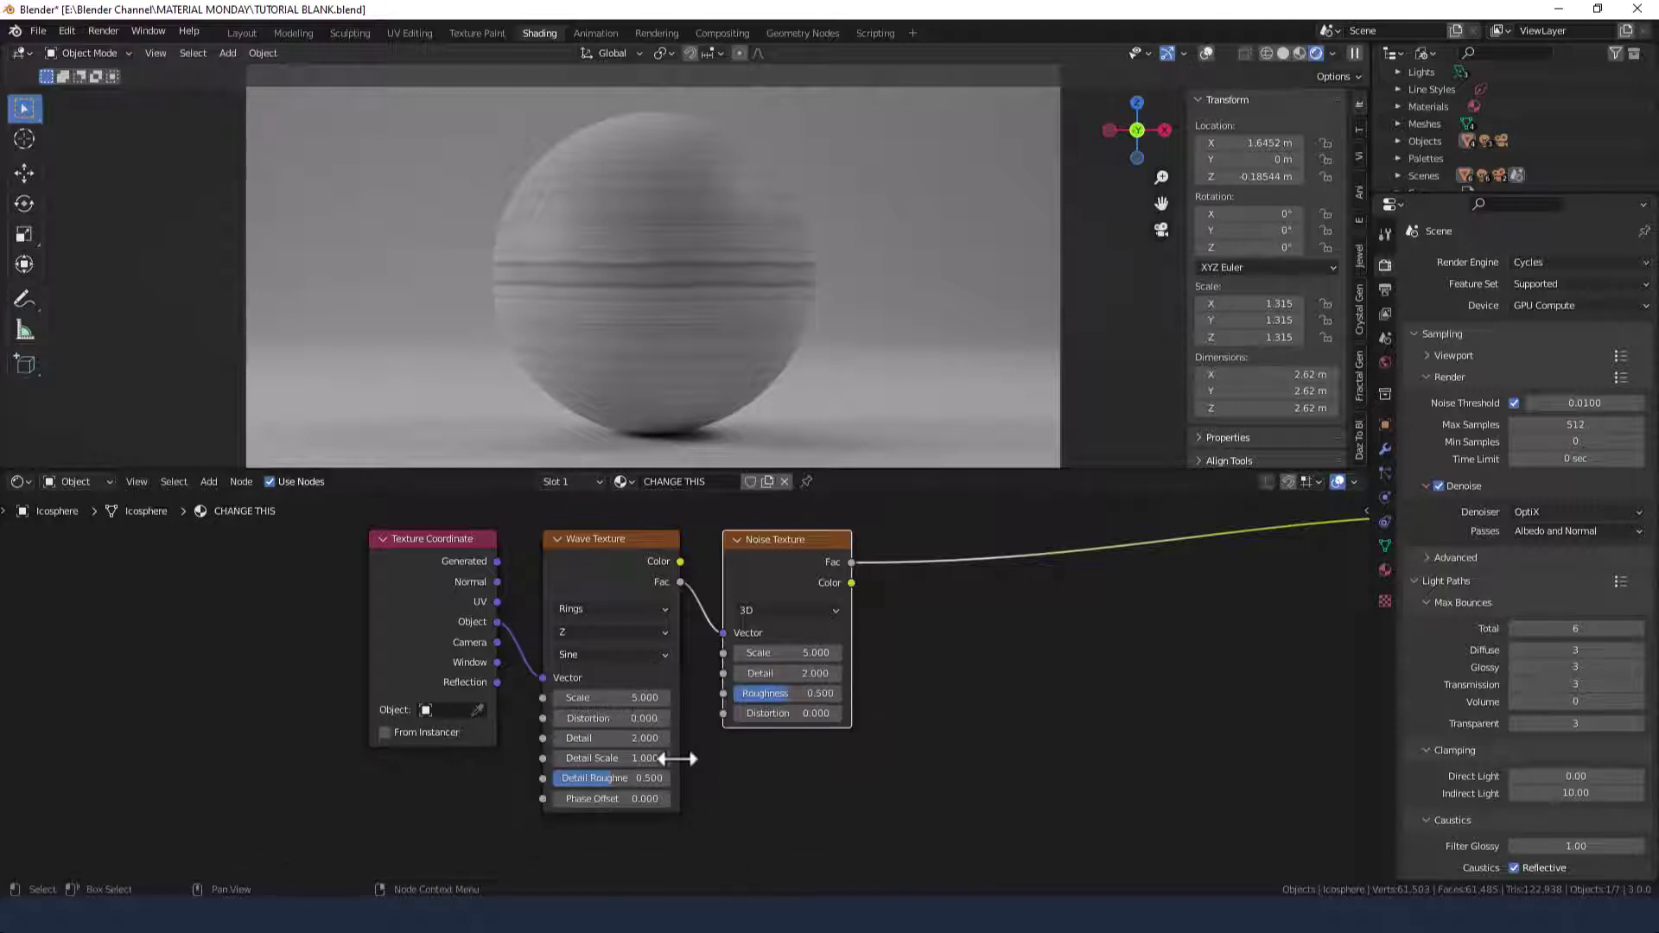
Step: Set Wave Texture Scale 3, Detail 6.6, Detail Scale 1.4 and Phase Offset 3.1
left_click(629, 697)
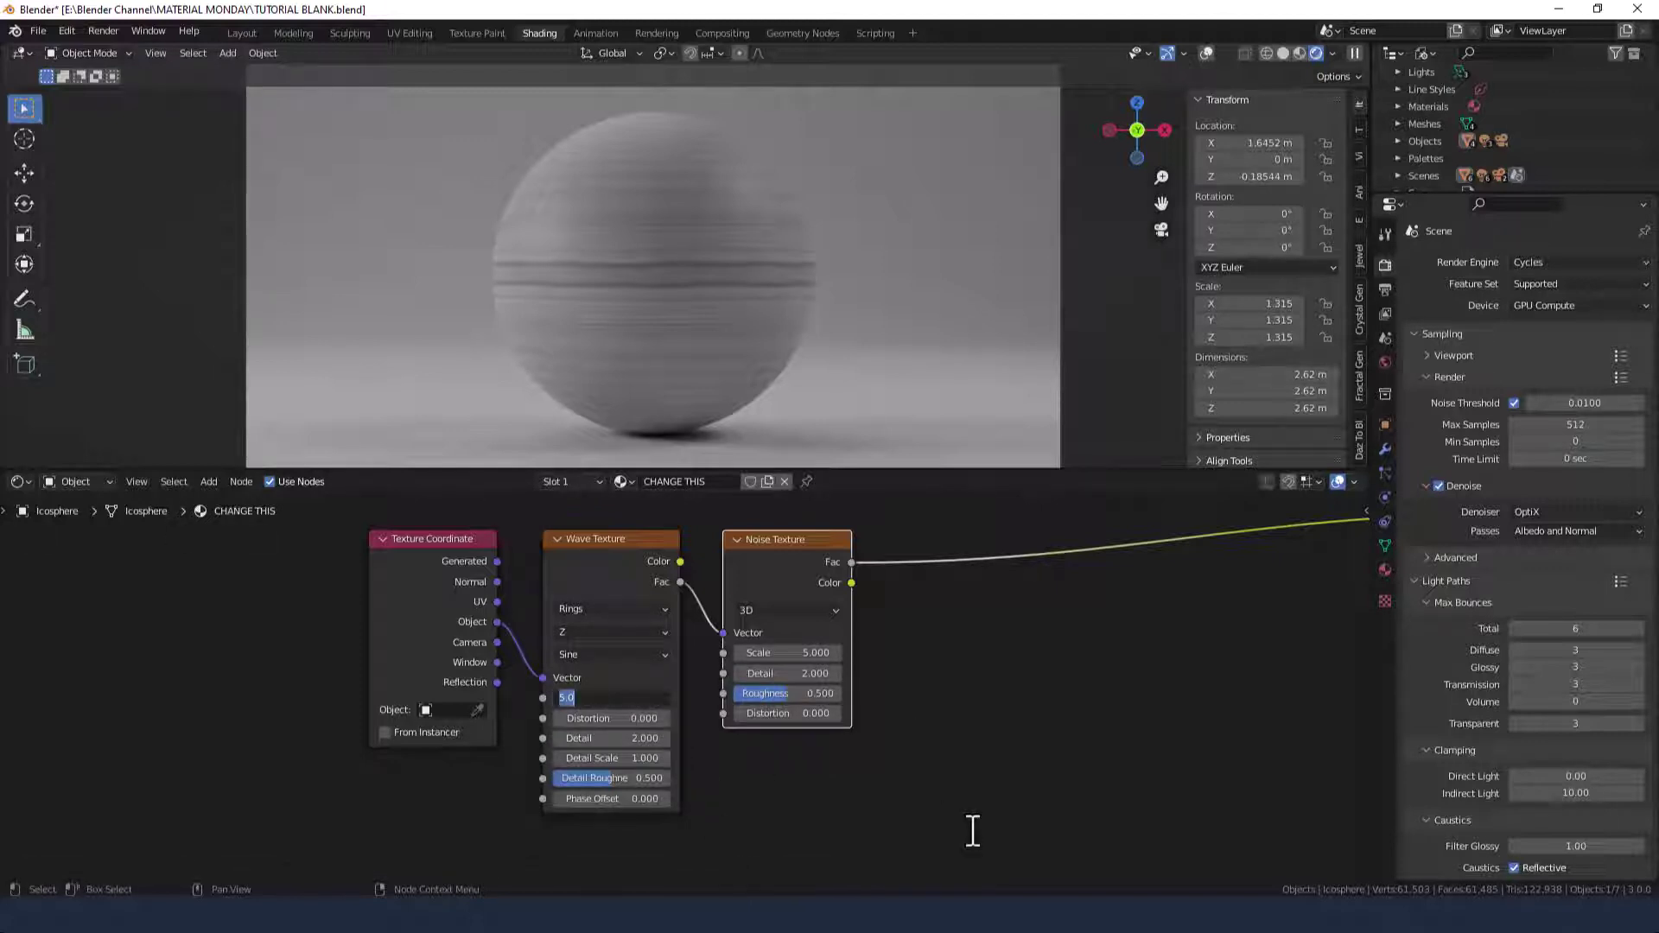
type("3")
key("Tab")
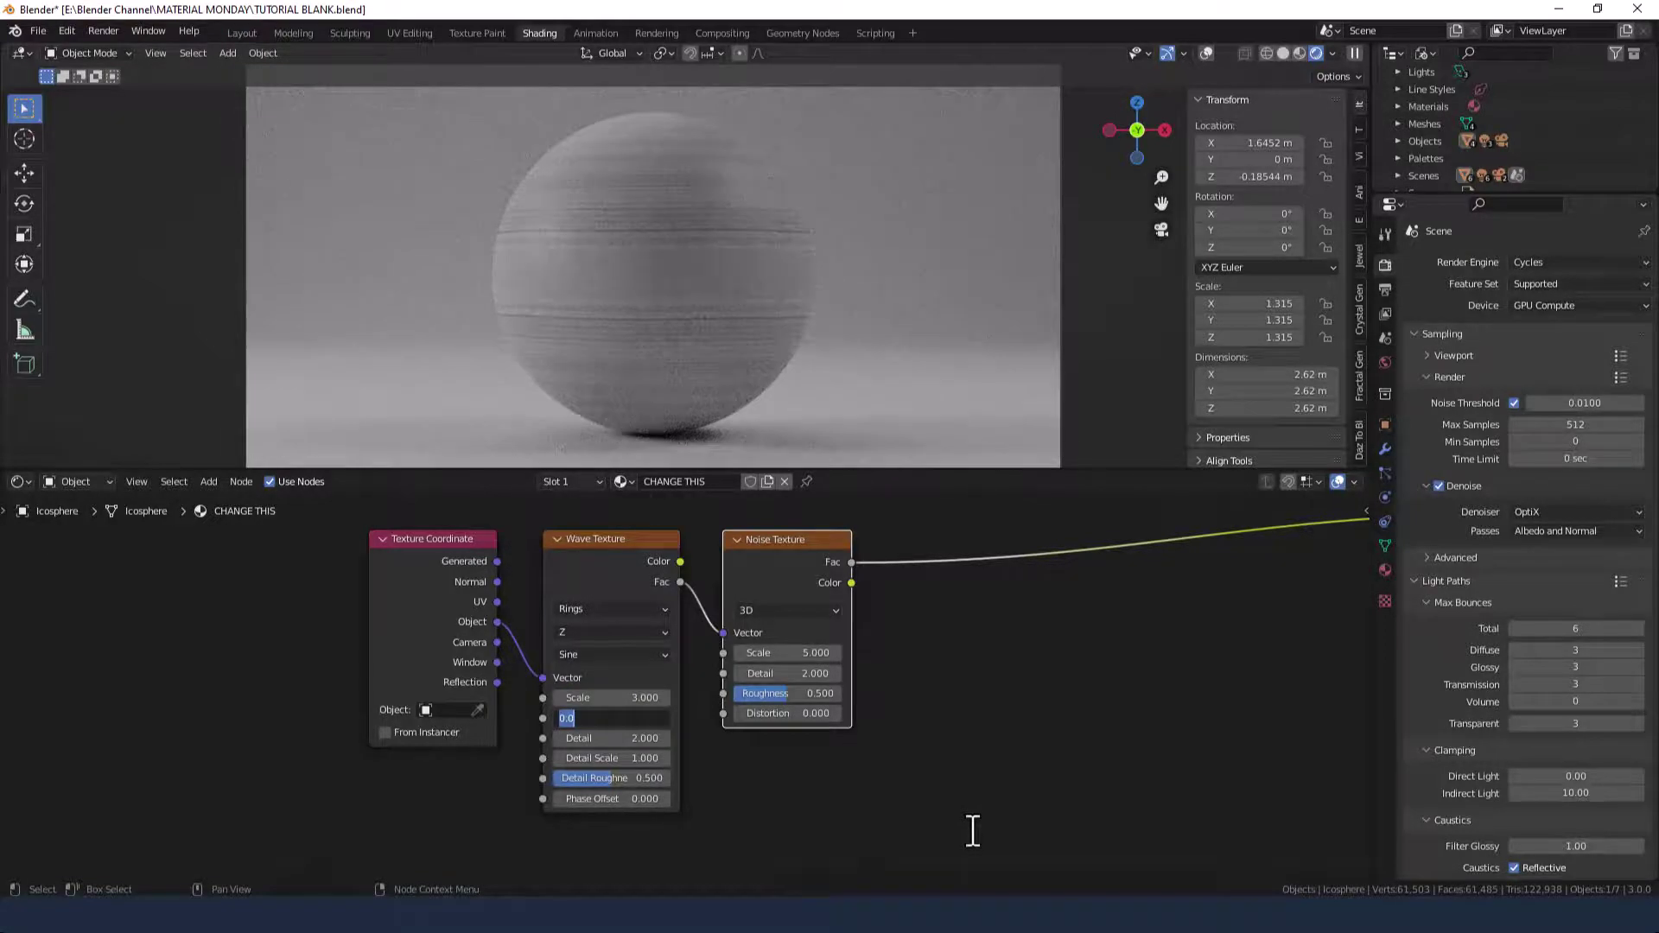
key("Tab")
type("6.6")
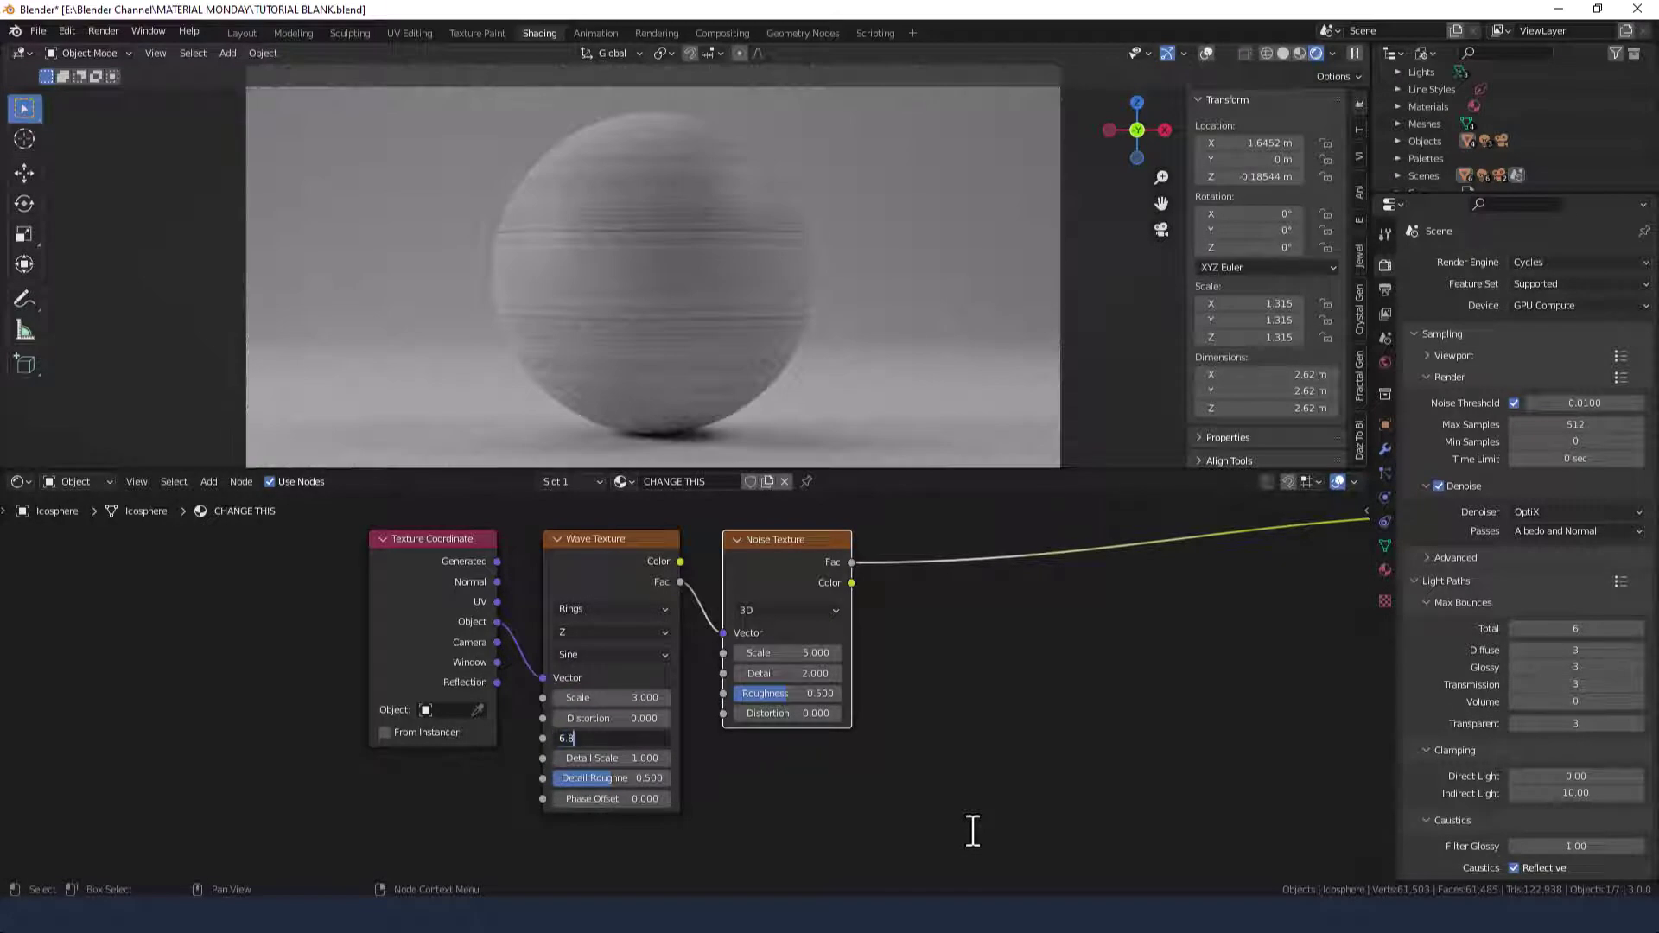
key("Tab")
type("1.4")
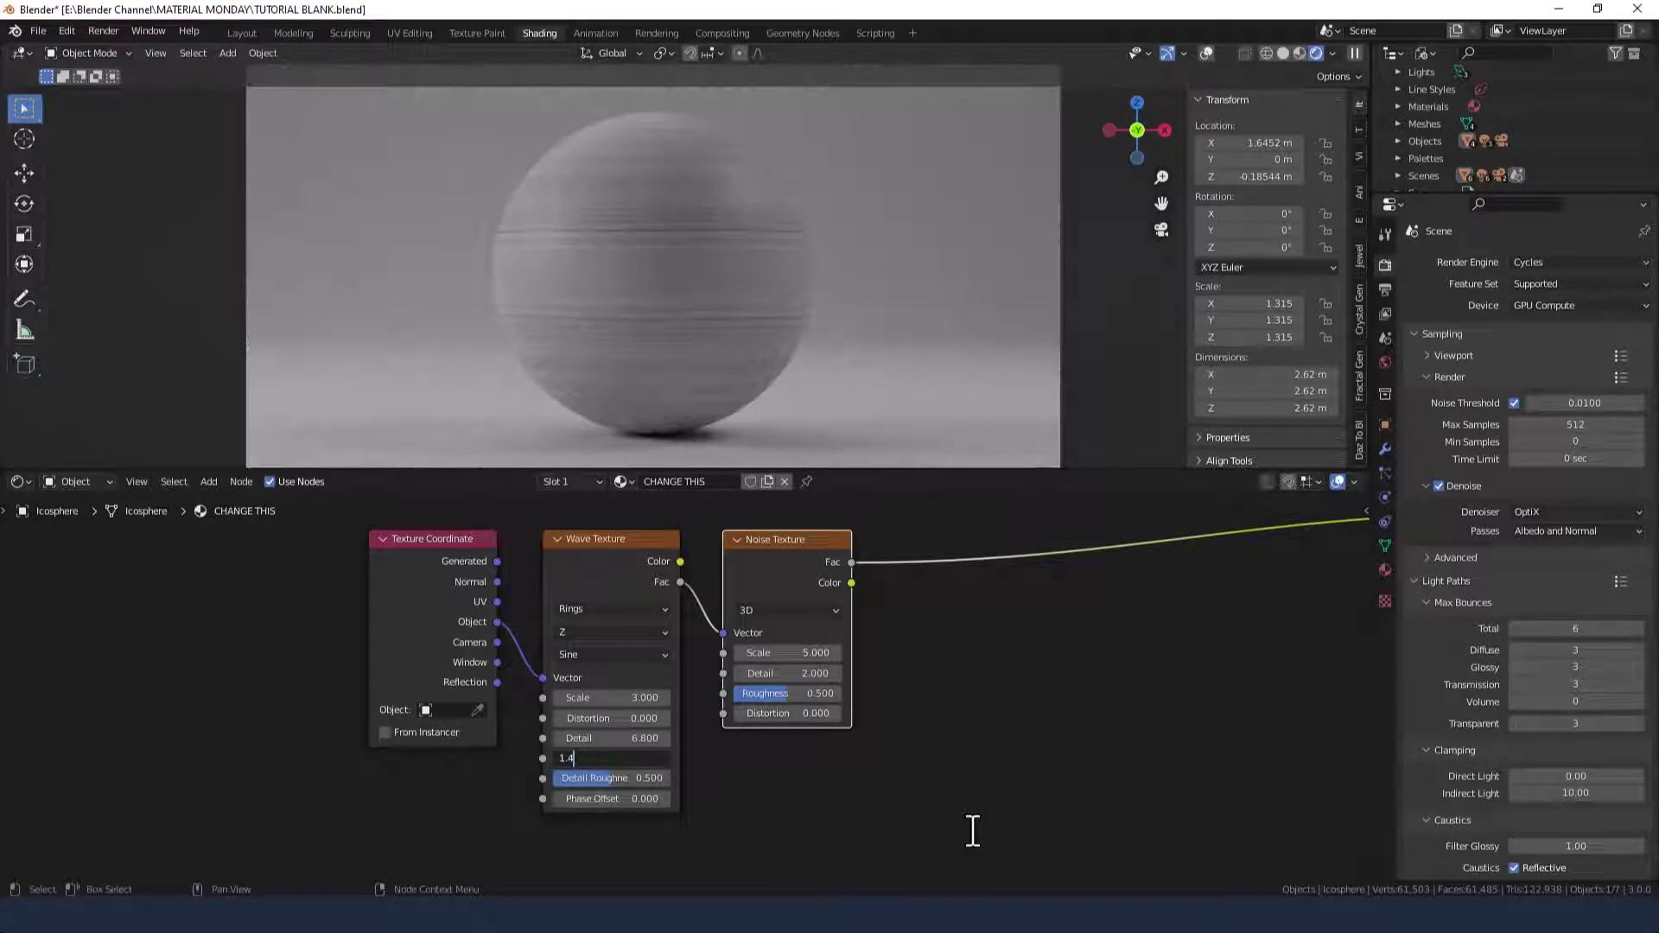
key("Tab")
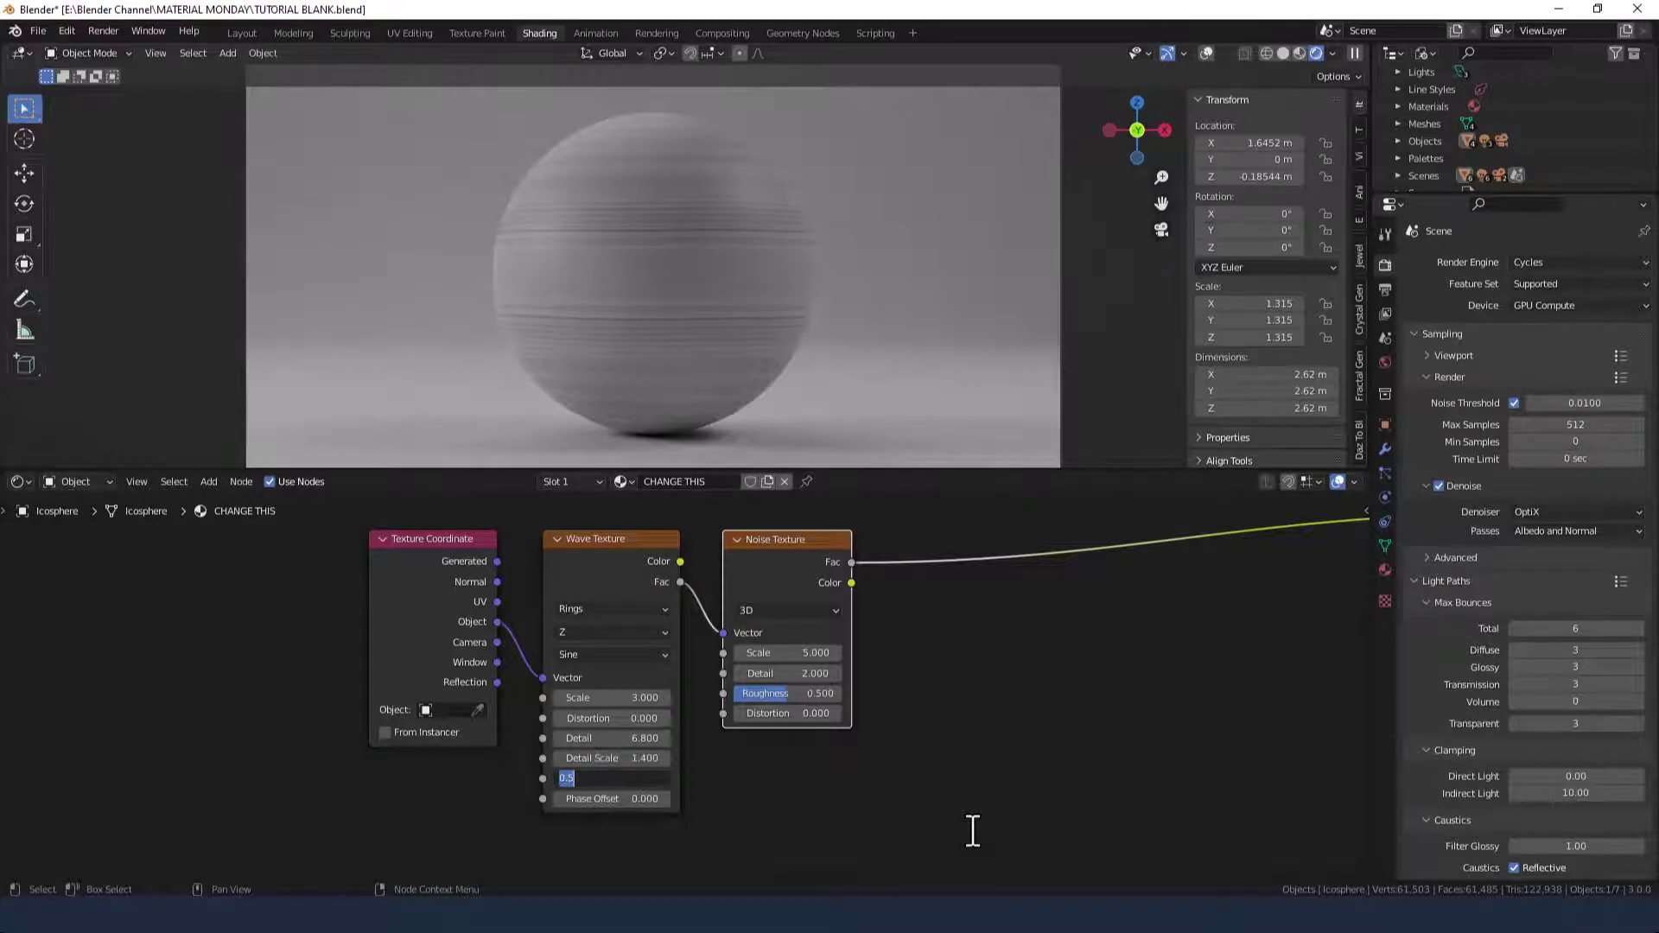
key("Tab")
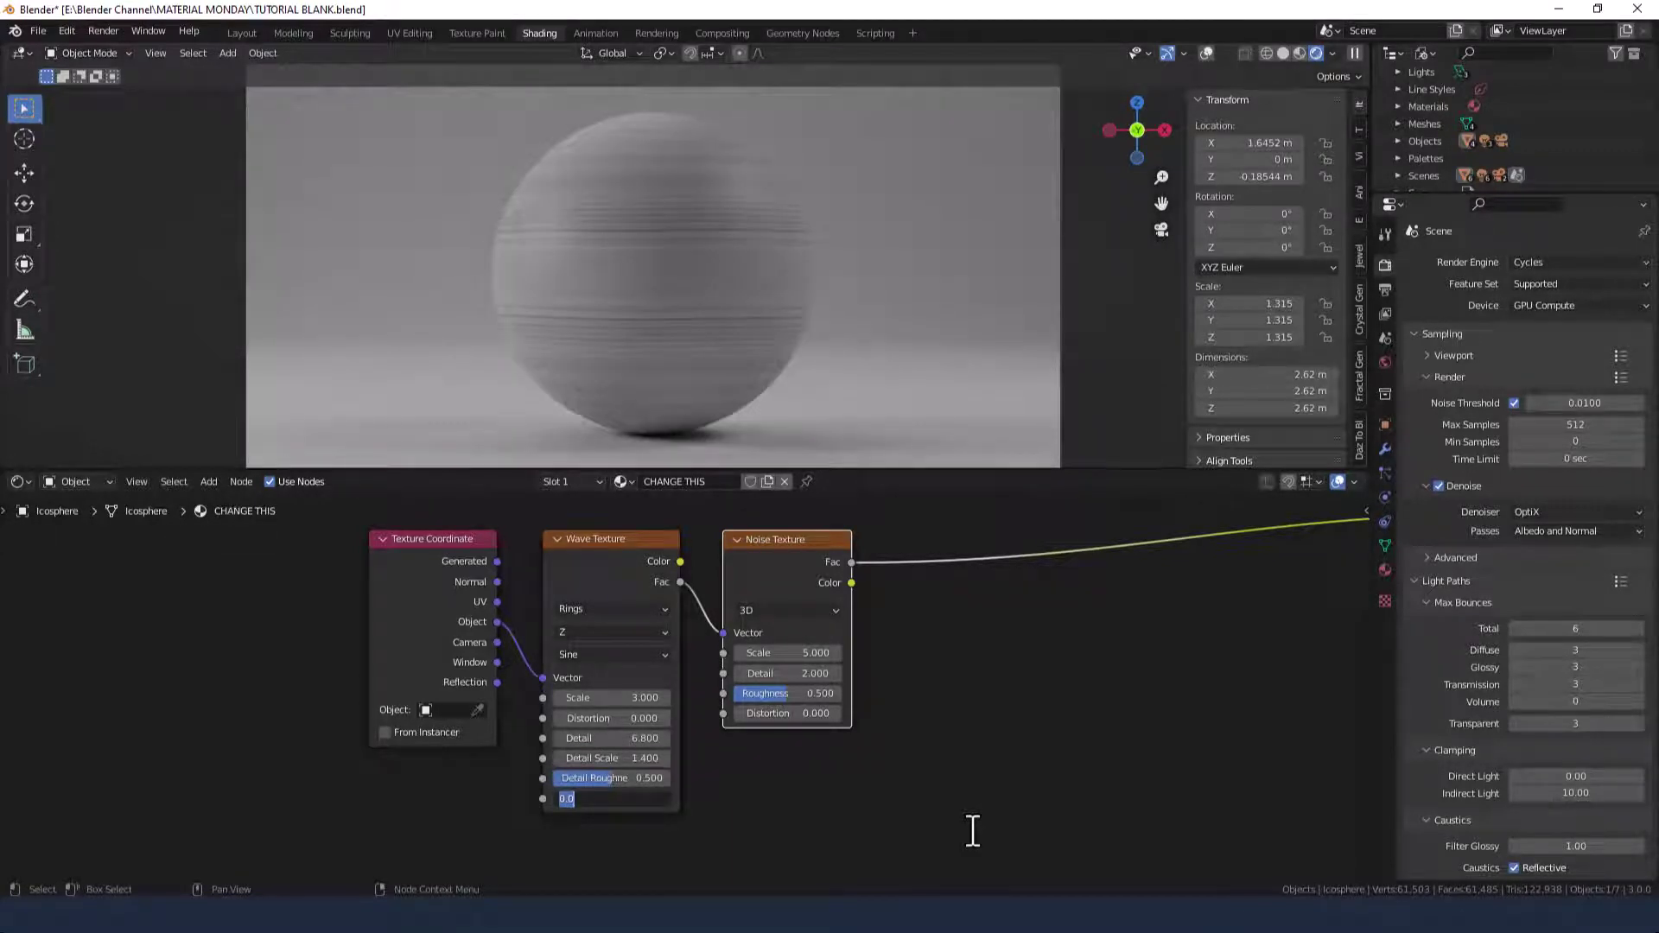
type("3.1")
key("Return")
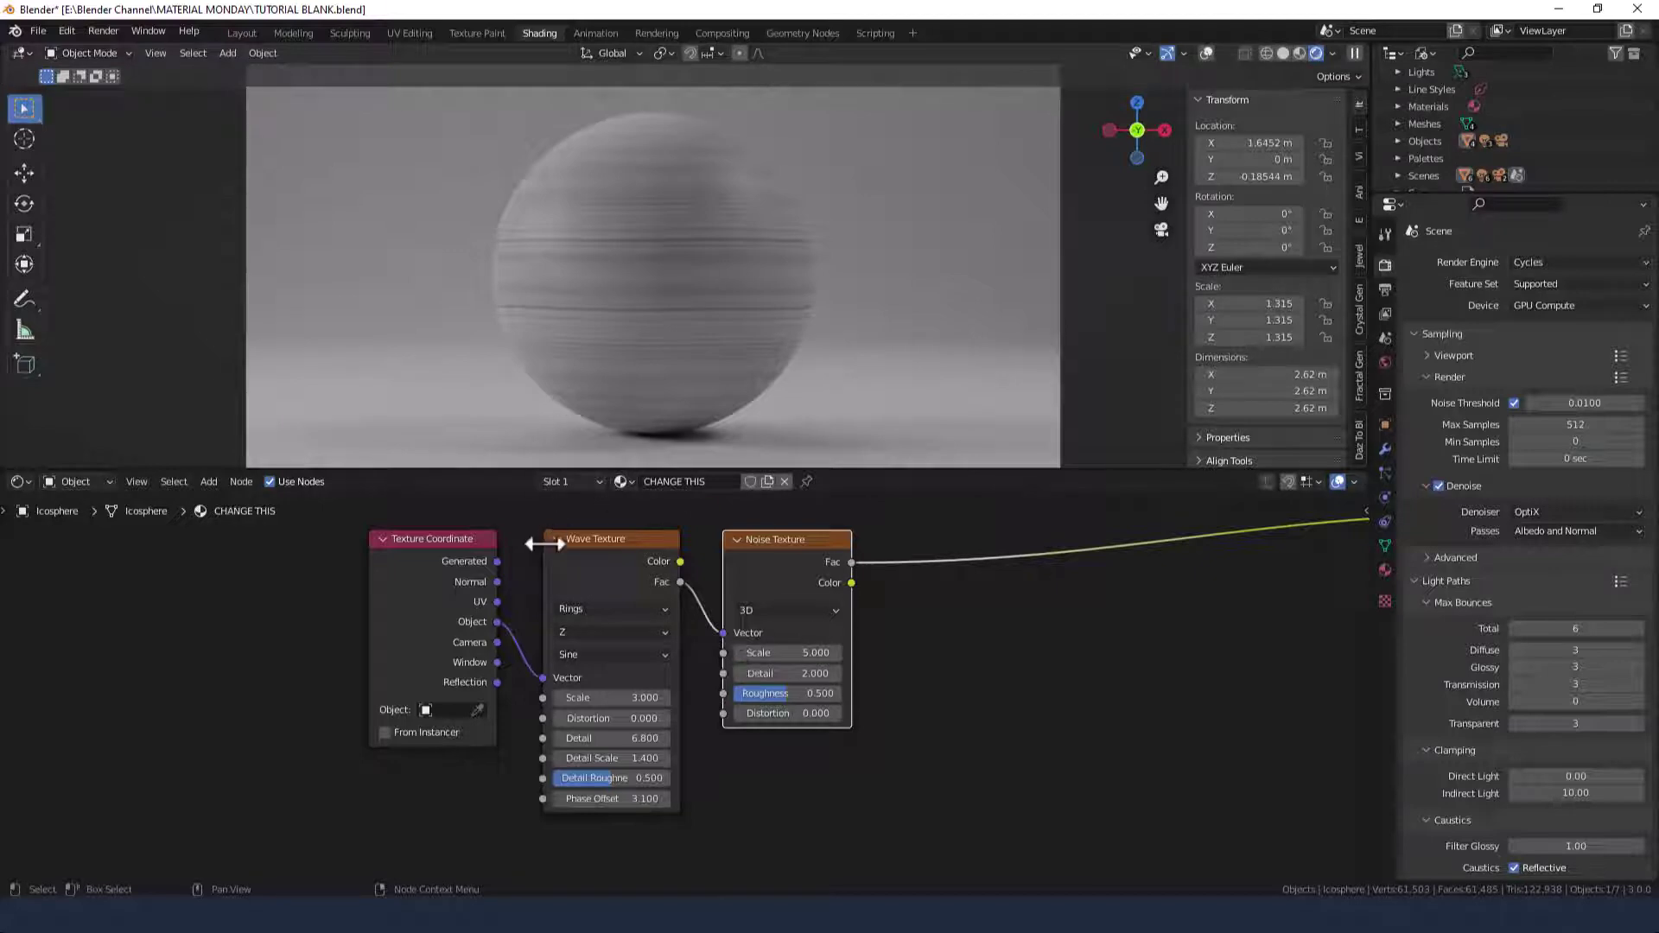
Step: Preview the Wave and Noise textures on the sphere and set Noise Scale to 1
left_click(606, 563, "ctrl+shift")
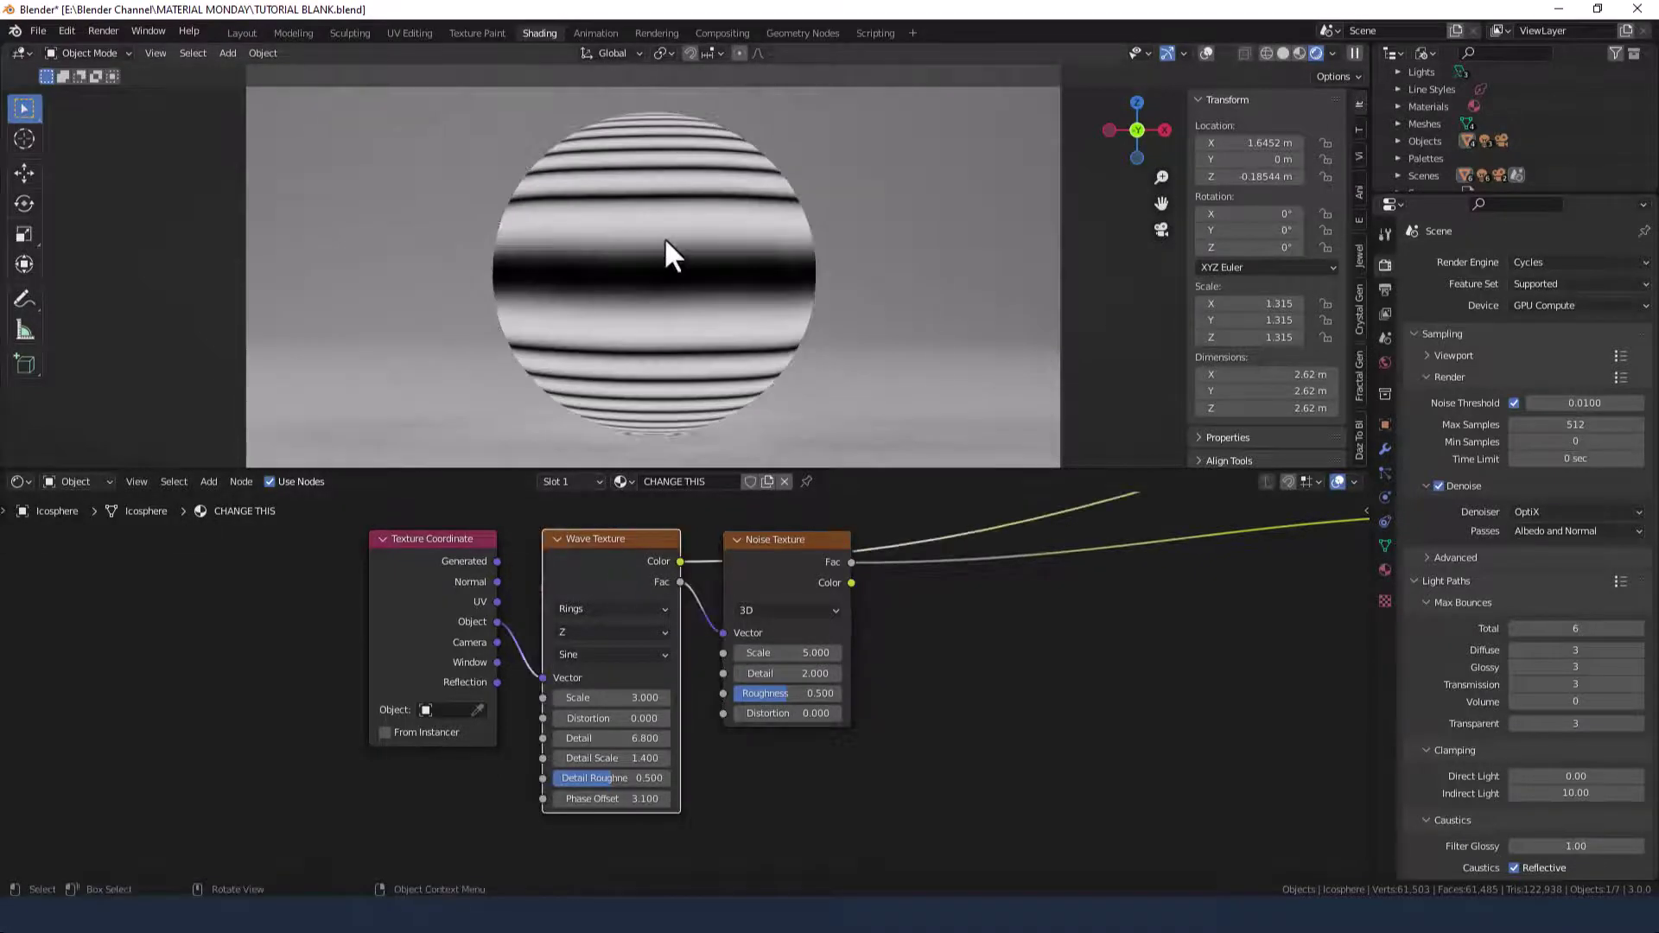
left_click(771, 538, "ctrl+shift")
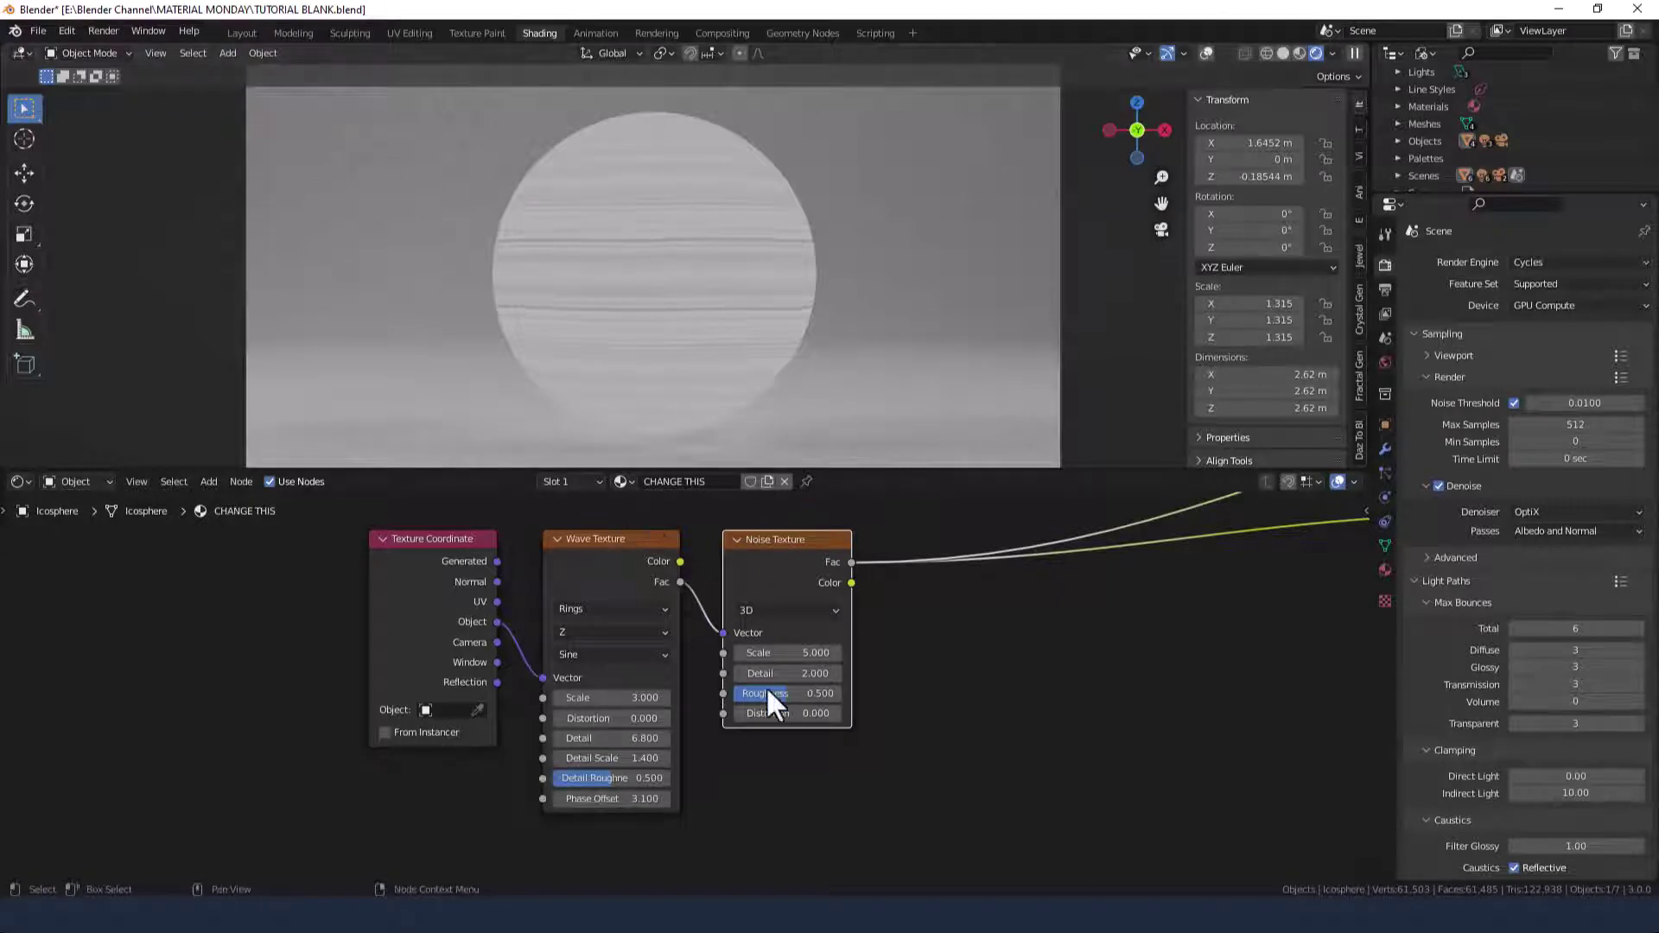
left_click(811, 653)
type("1")
key("Return")
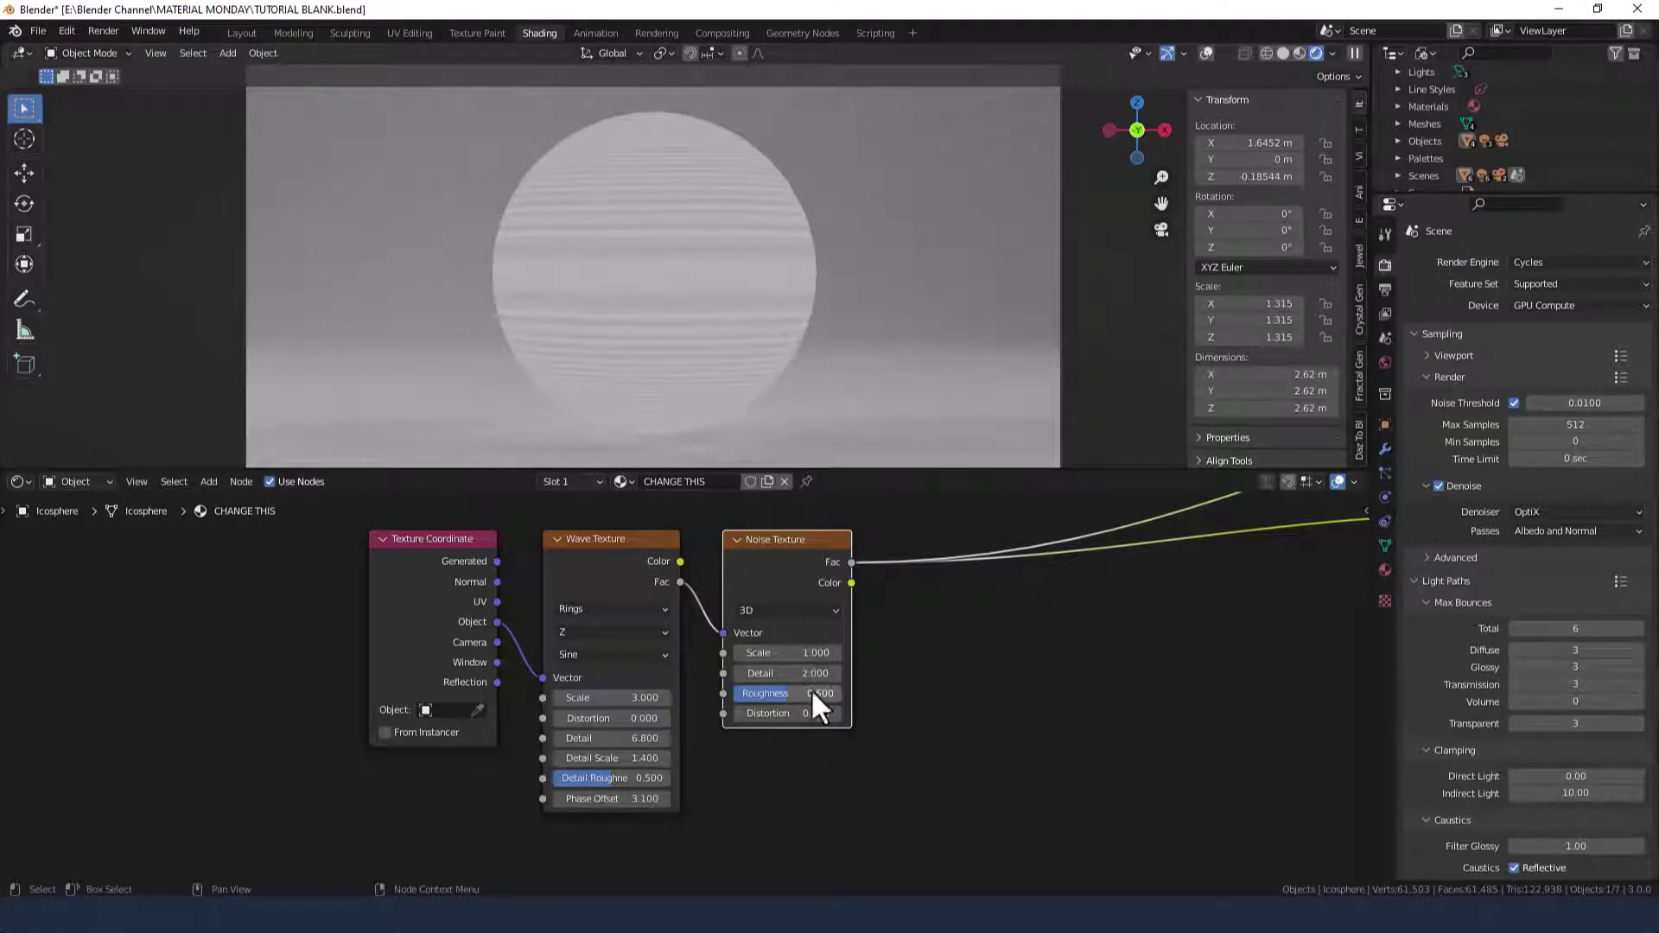
Step: Try a Noise Roughness value, then connect the Wave Texture's Fac into Noise Scale
left_click(812, 692)
type("5")
key("Return")
left_click_drag(678, 583, 719, 640)
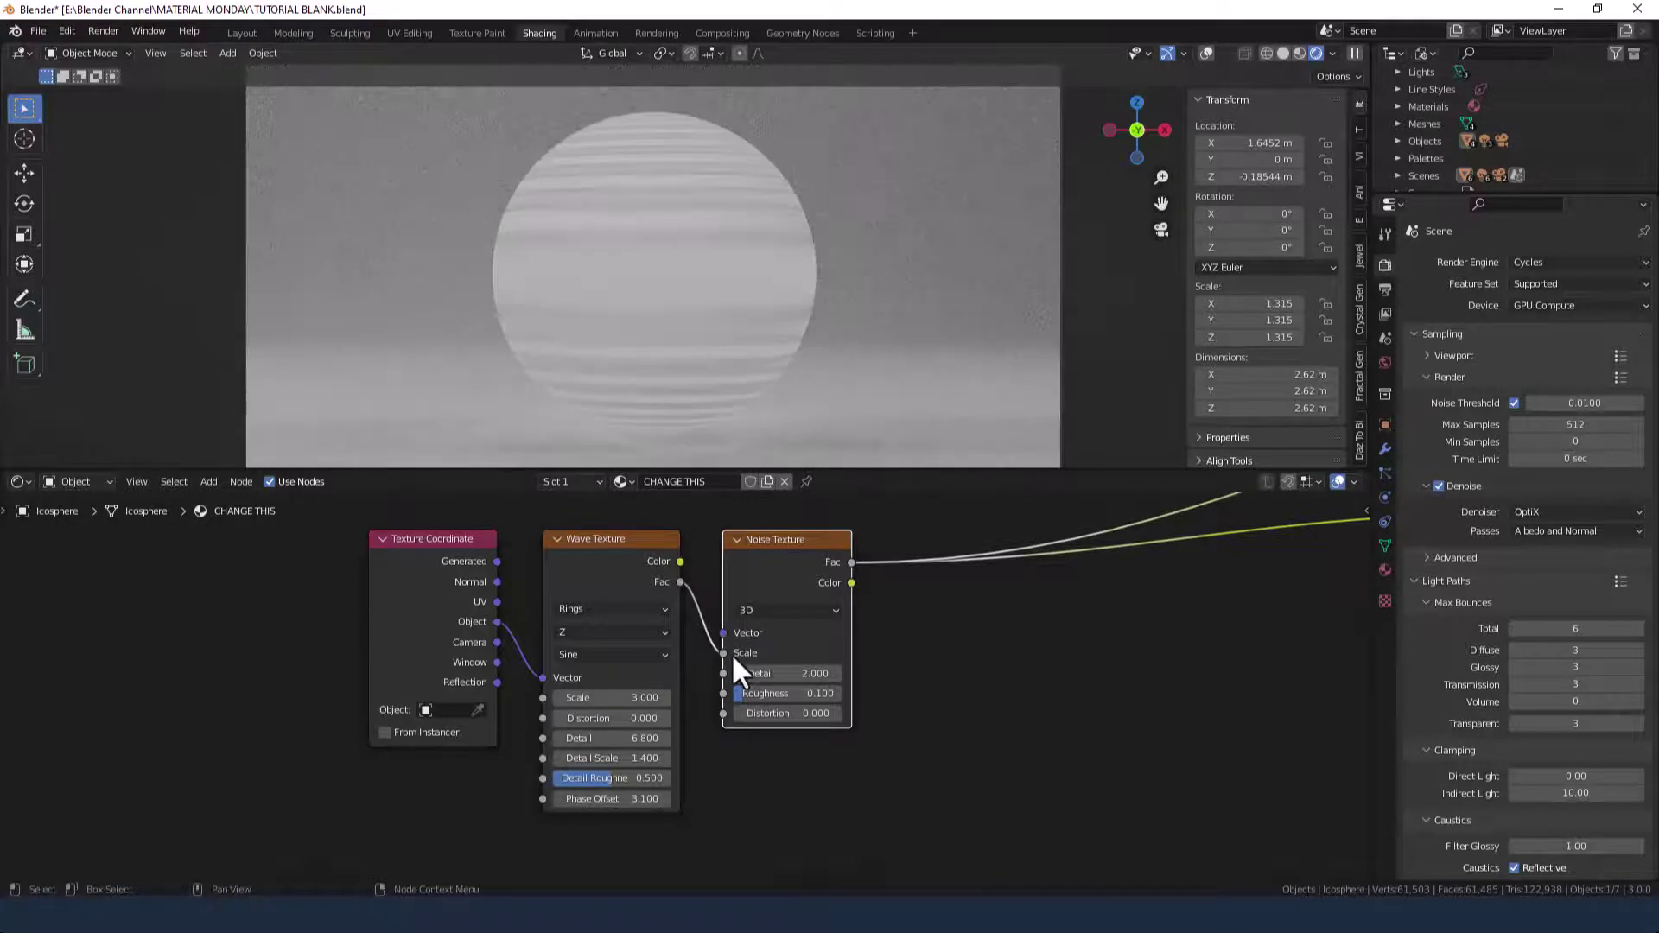
Step: Set the Noise Texture's Detail to 1 and Roughness to 0.1
left_click(791, 673)
type("1")
key("Tab")
type(".1")
key("Return")
Step: Reconnect the Principled BSDF to the material output and reframe the node tree
key("Home")
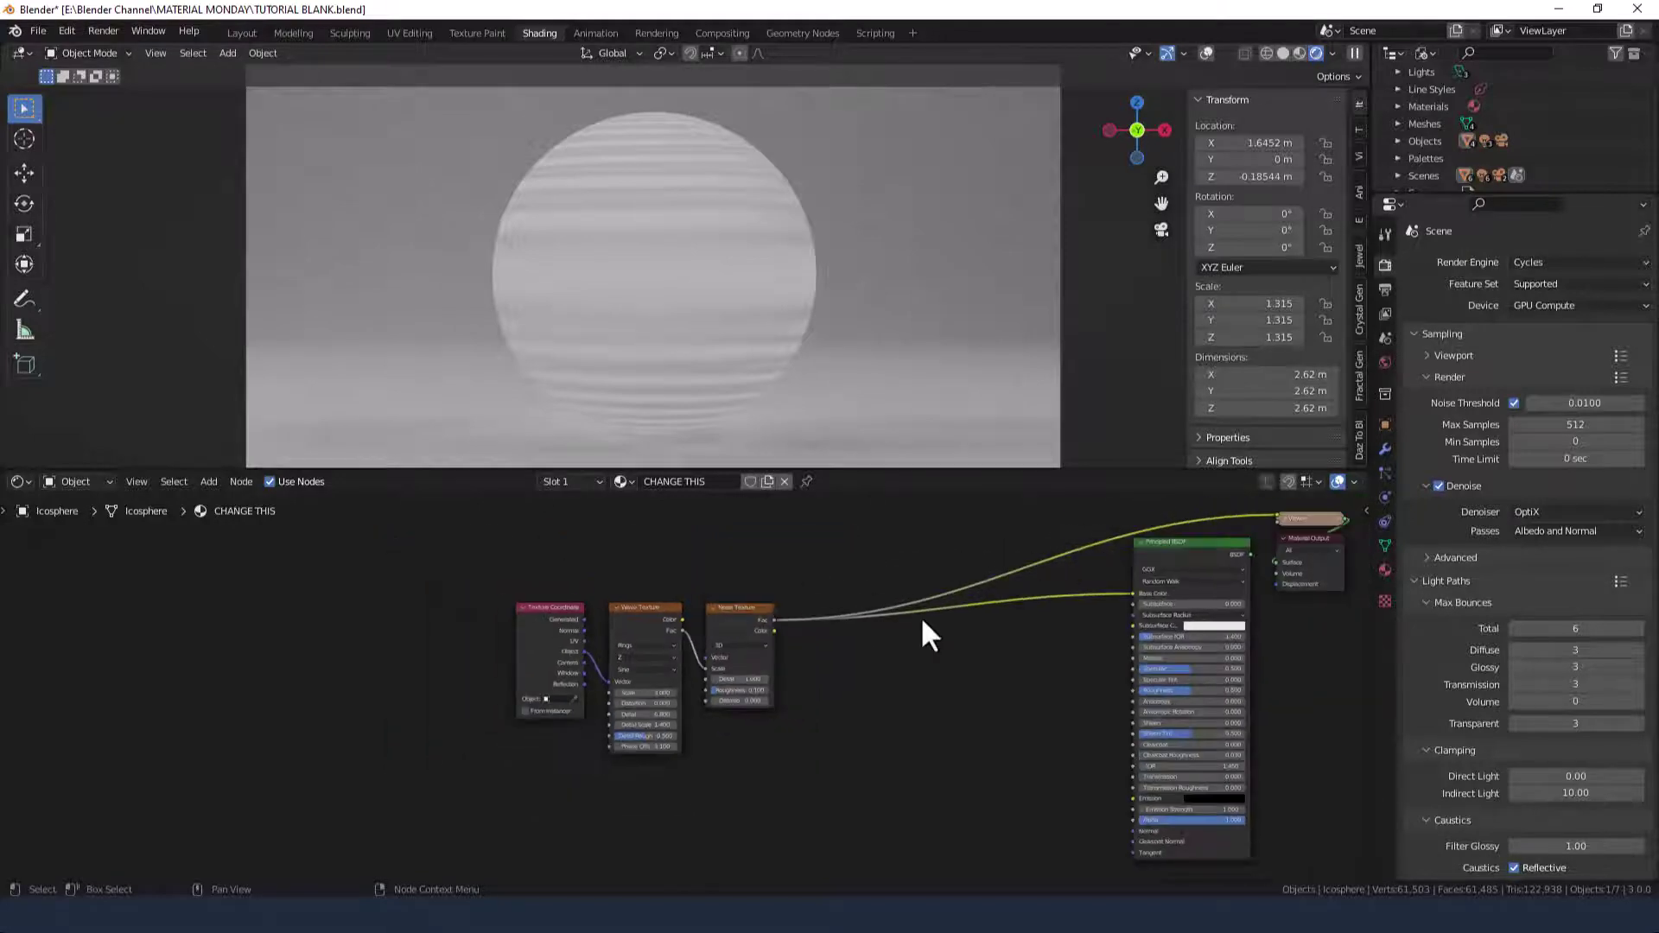
left_click(1163, 546, "ctrl+shift")
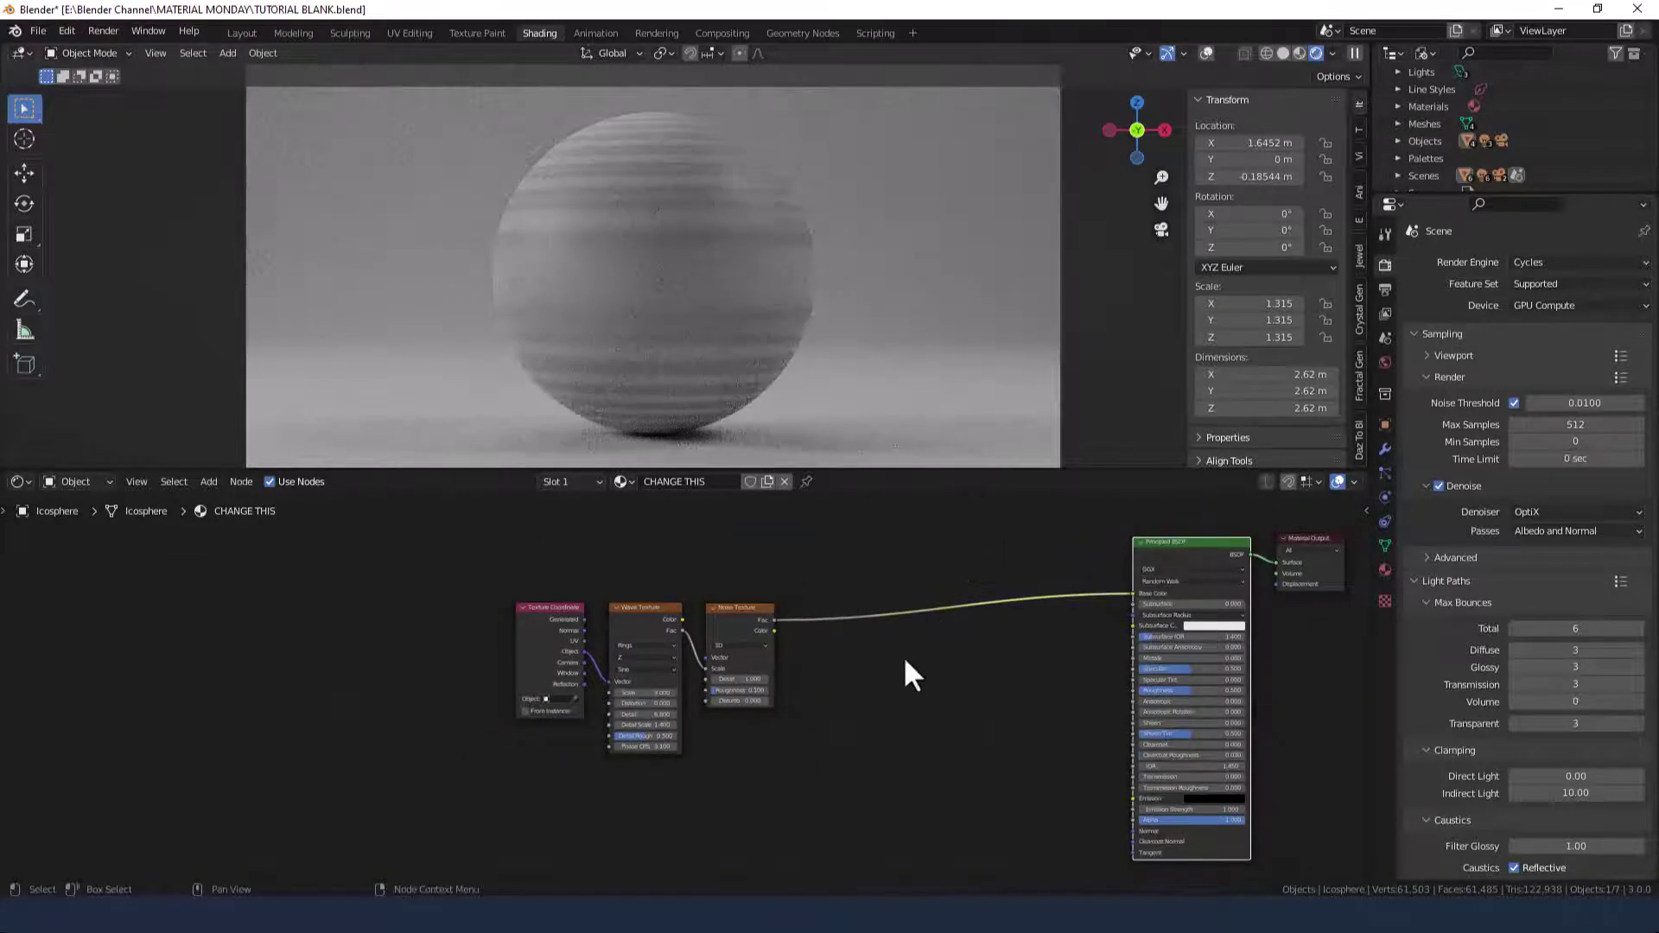
middle_click_drag(904, 656, 702, 641)
scroll(702, 642, "up", 1)
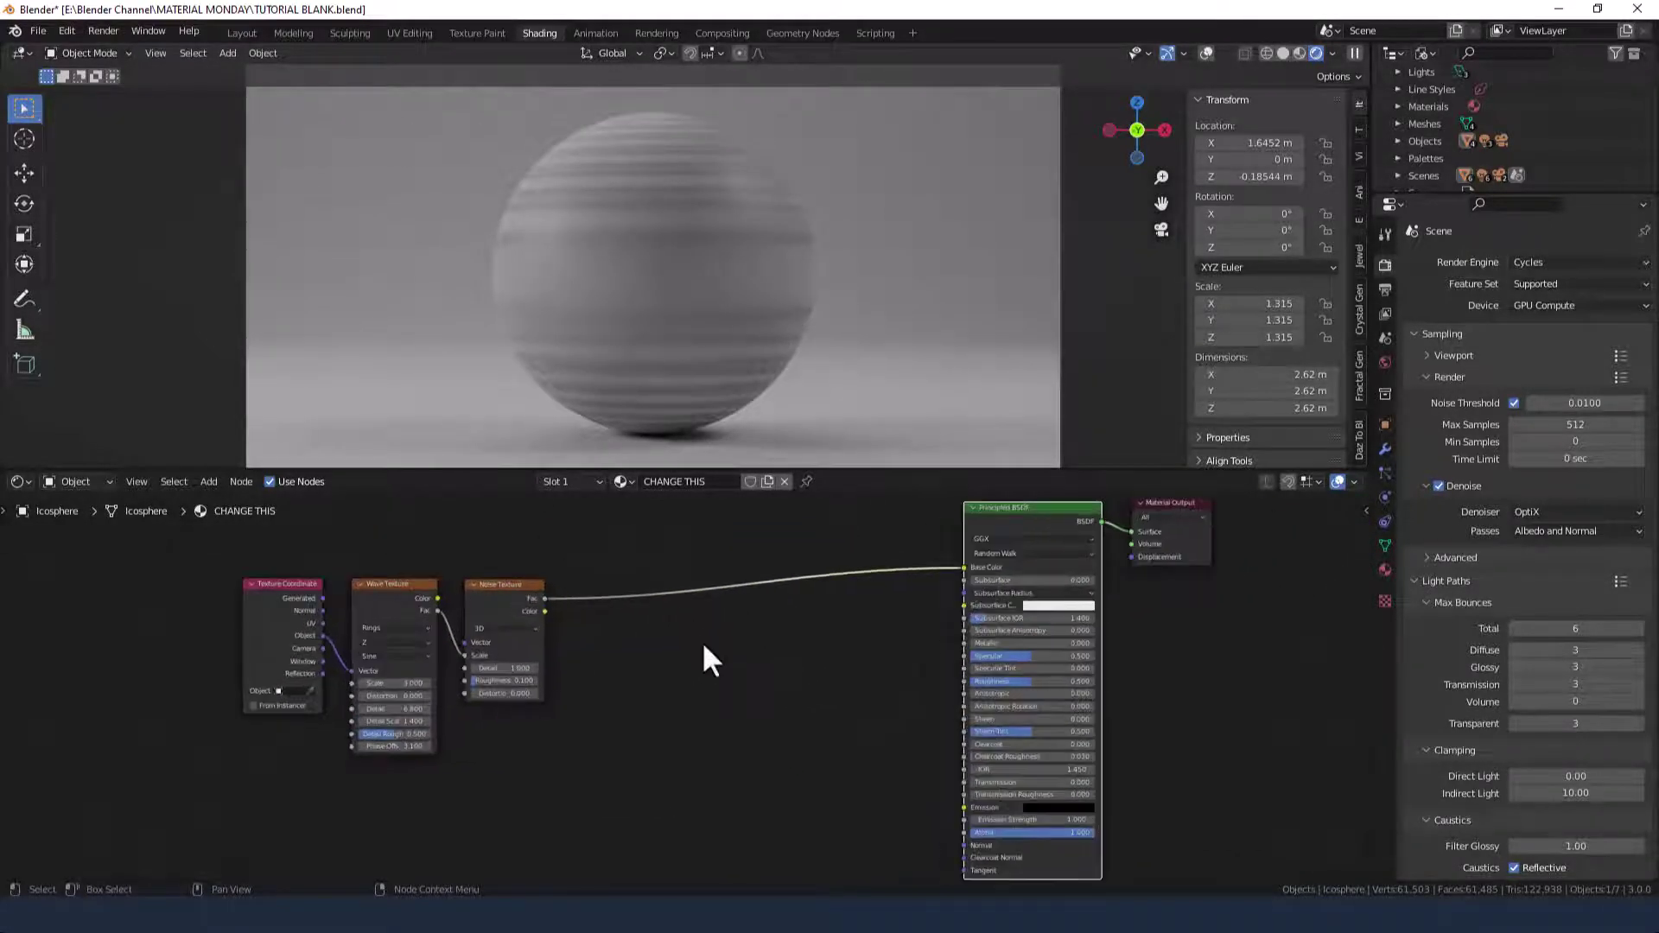
left_click_drag(859, 472, 860, 407)
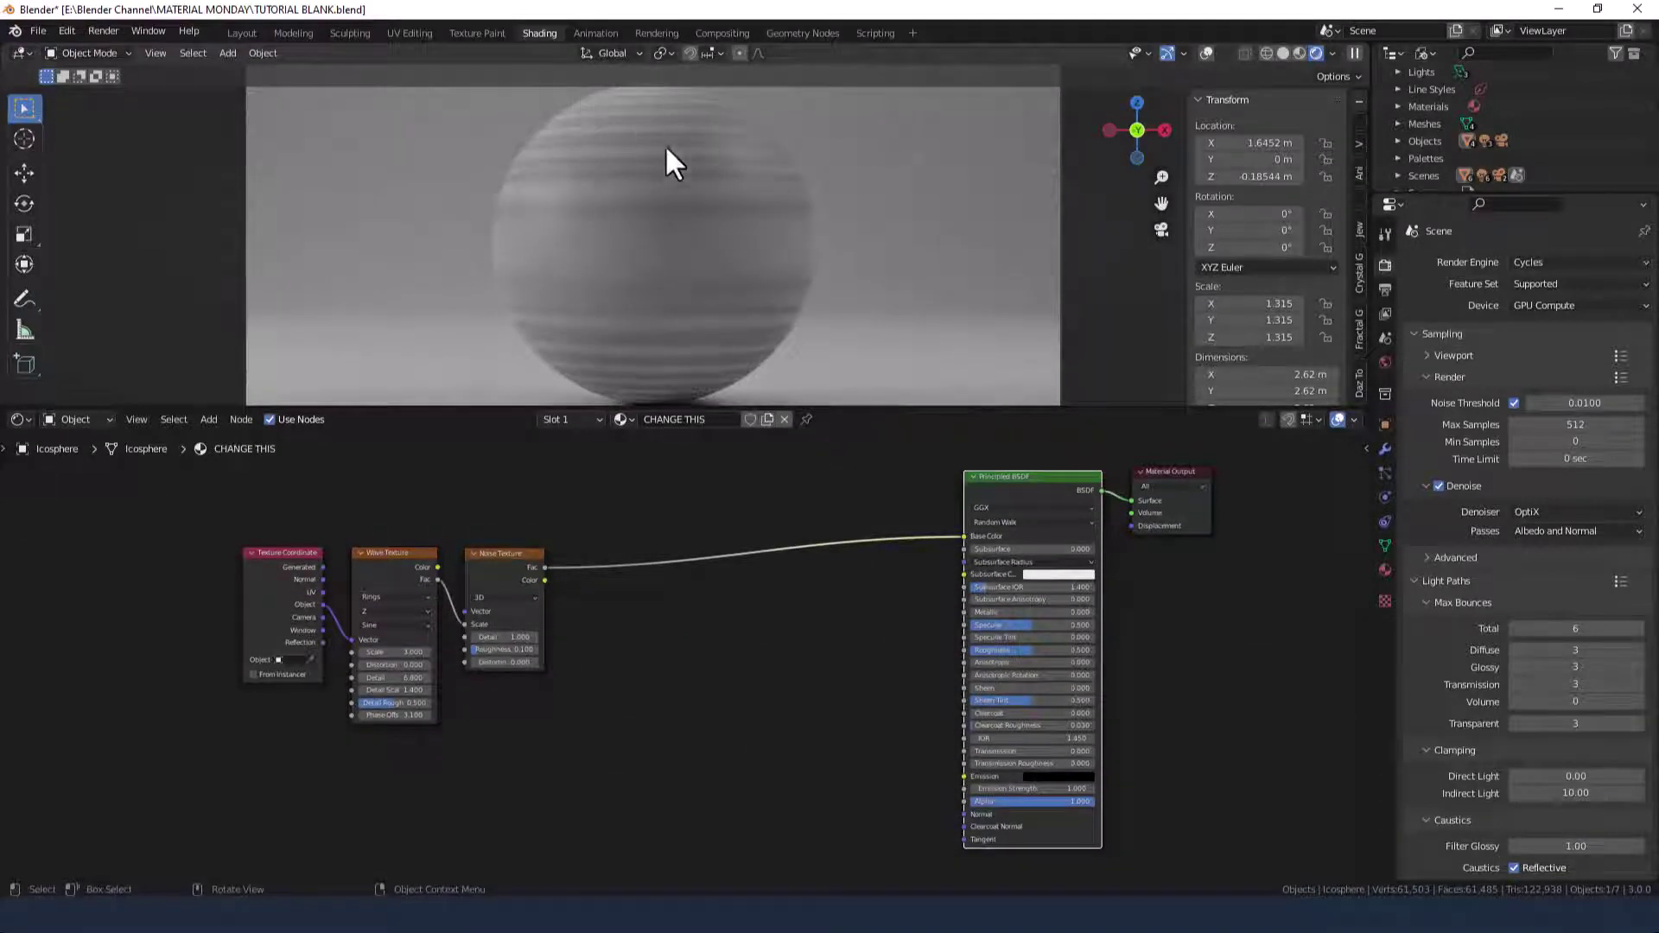
Step: Insert a ColorRamp node between the Noise Texture and the shader
key("shift+a")
left_click(740, 665)
type("cool")
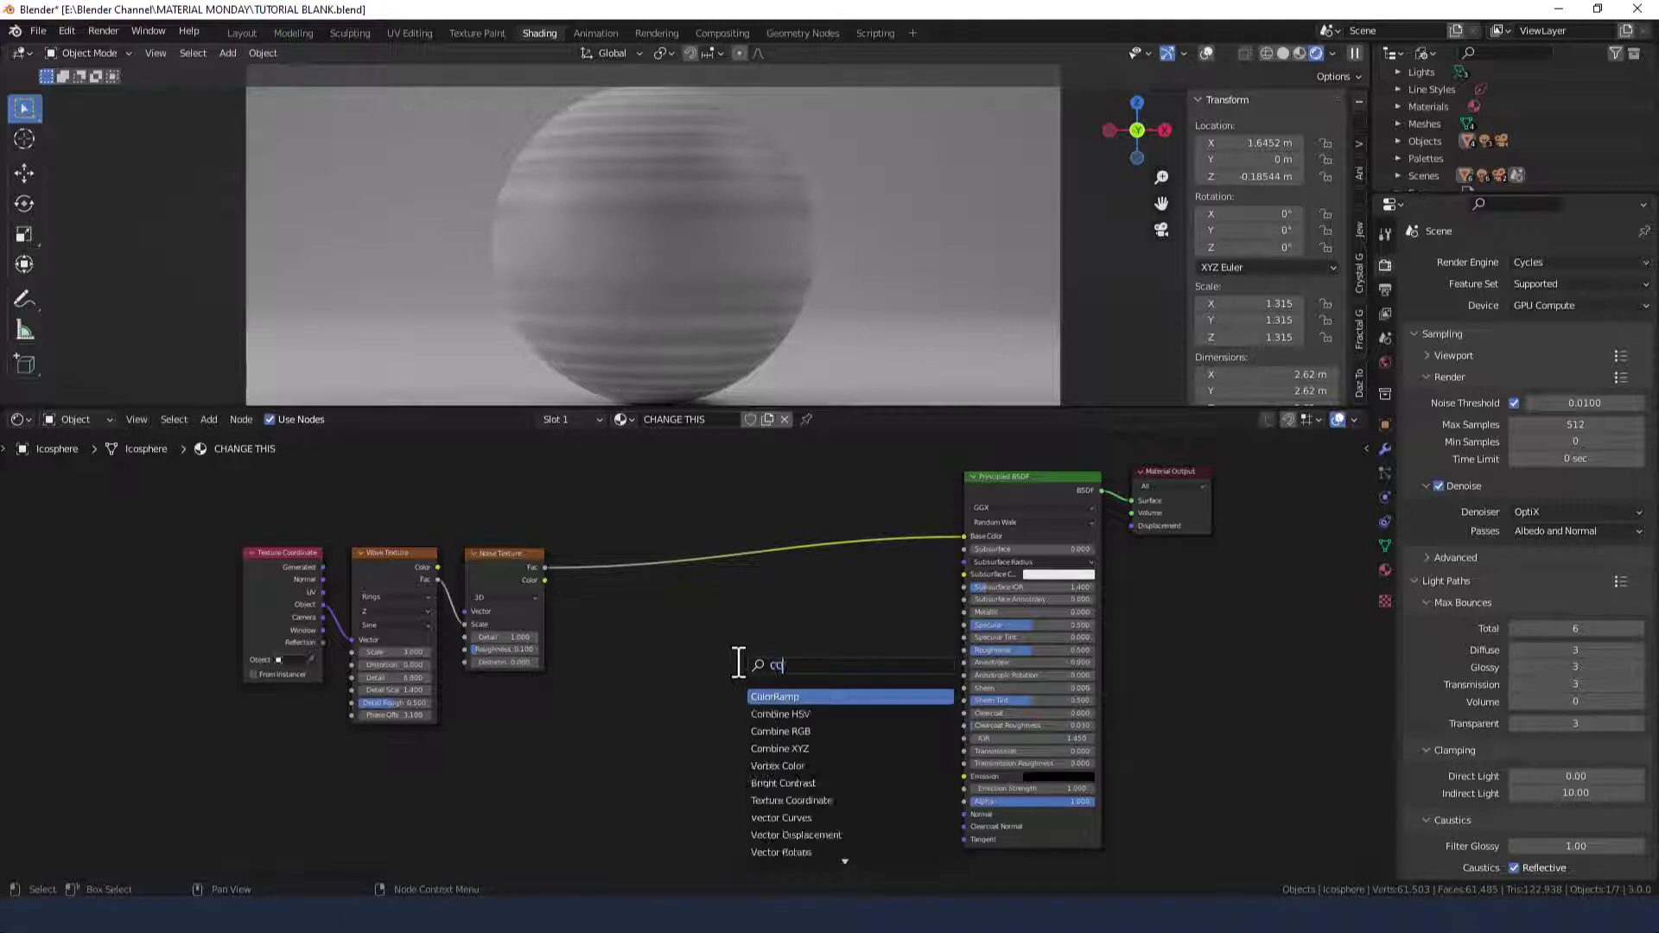
key("BackSpace")
key("BackSpace")
key("Return")
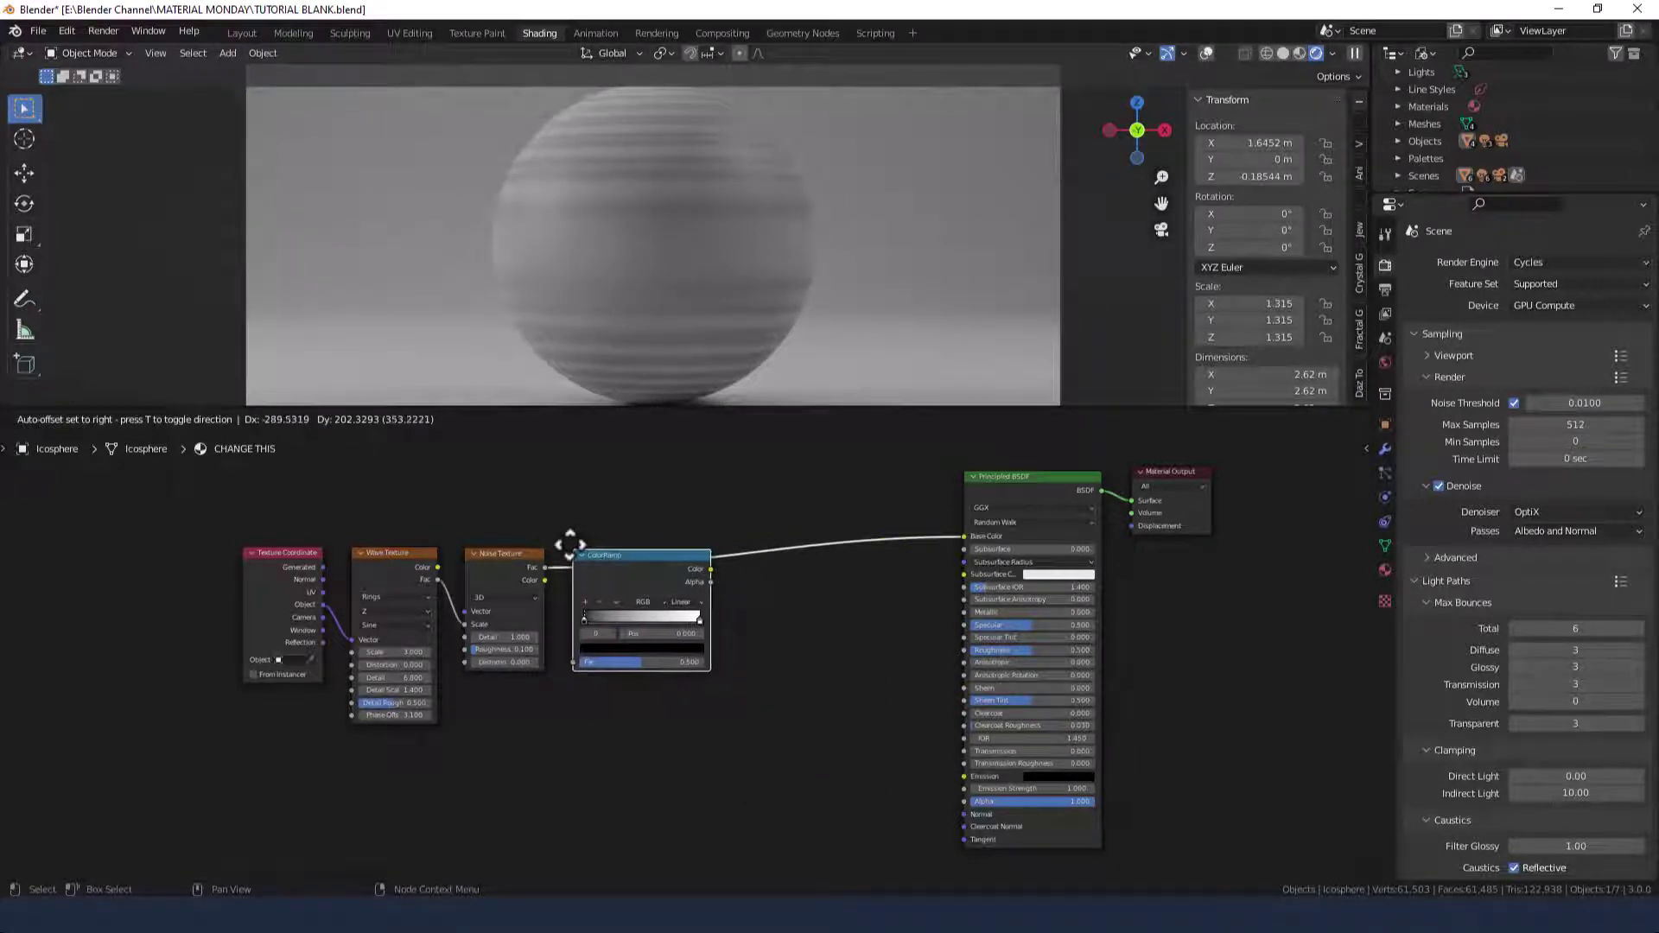
left_click(586, 544)
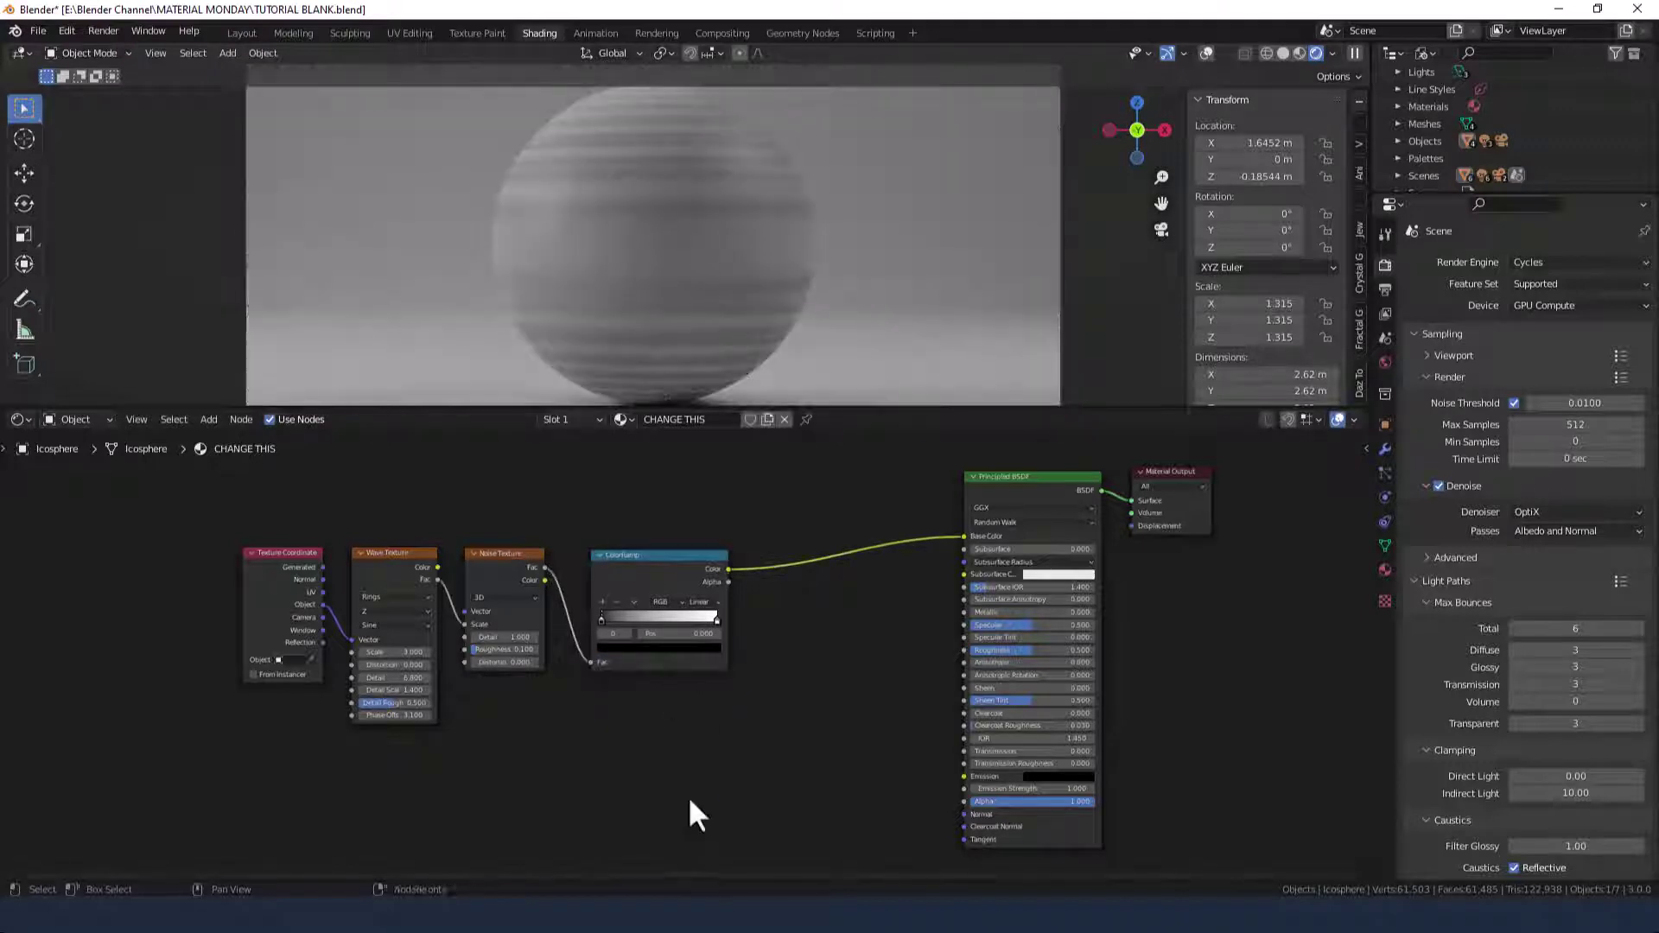
Step: Add a Layer Weight node above the ColorRamp
key("shift+a")
left_click(624, 676)
type("layer")
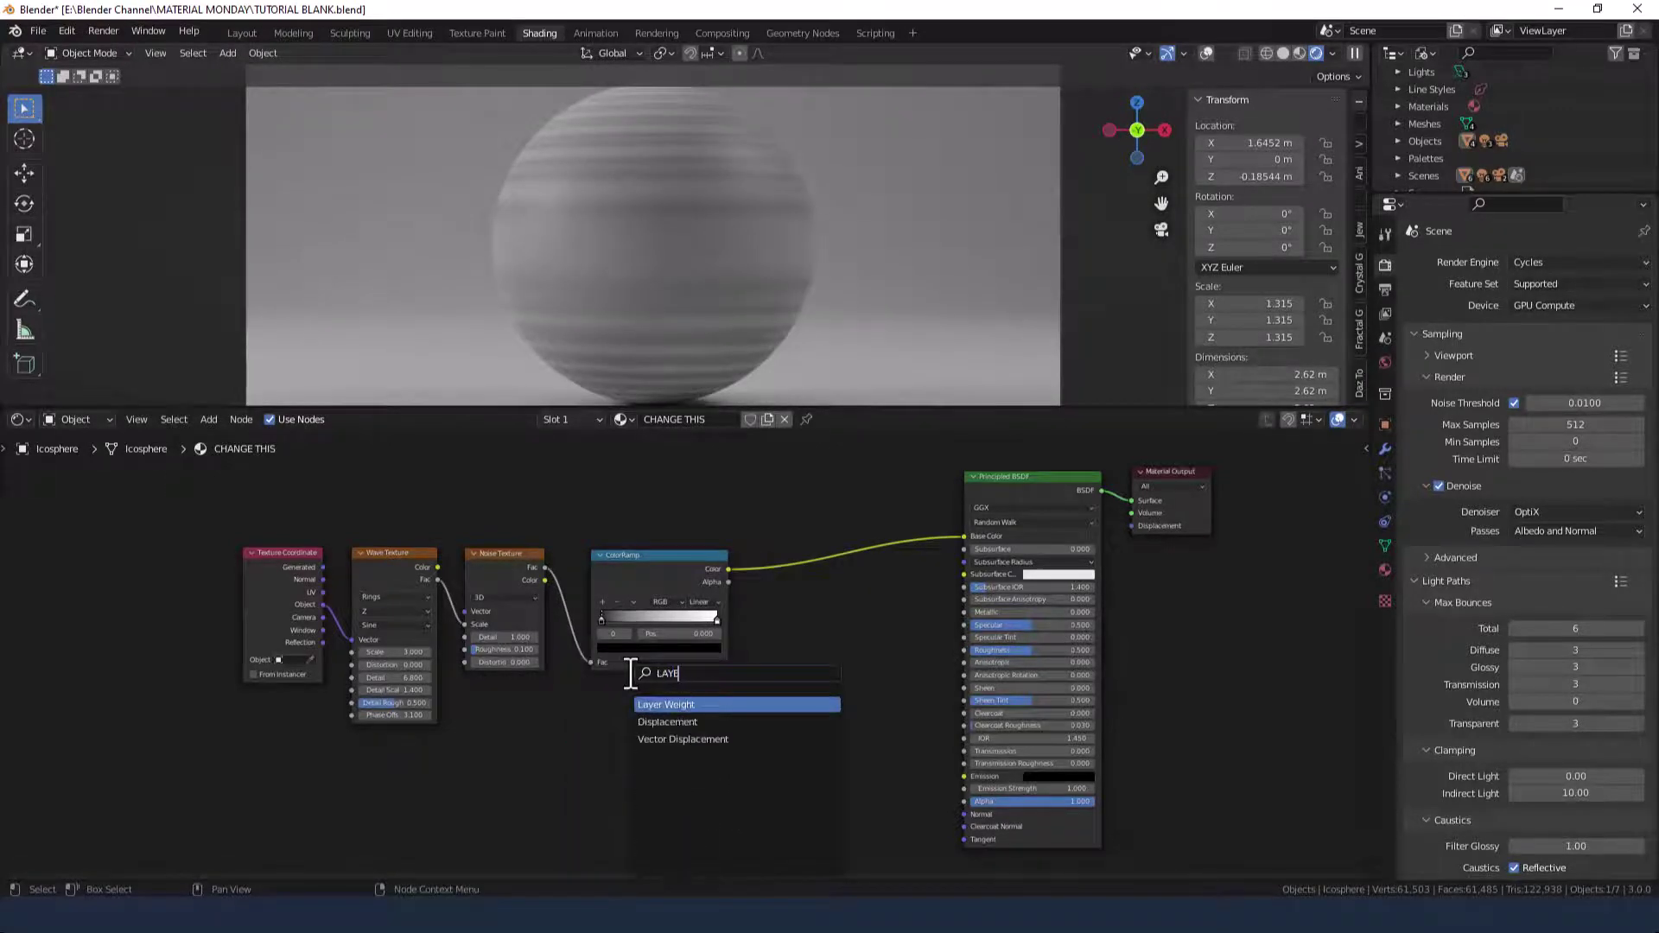
key("Return")
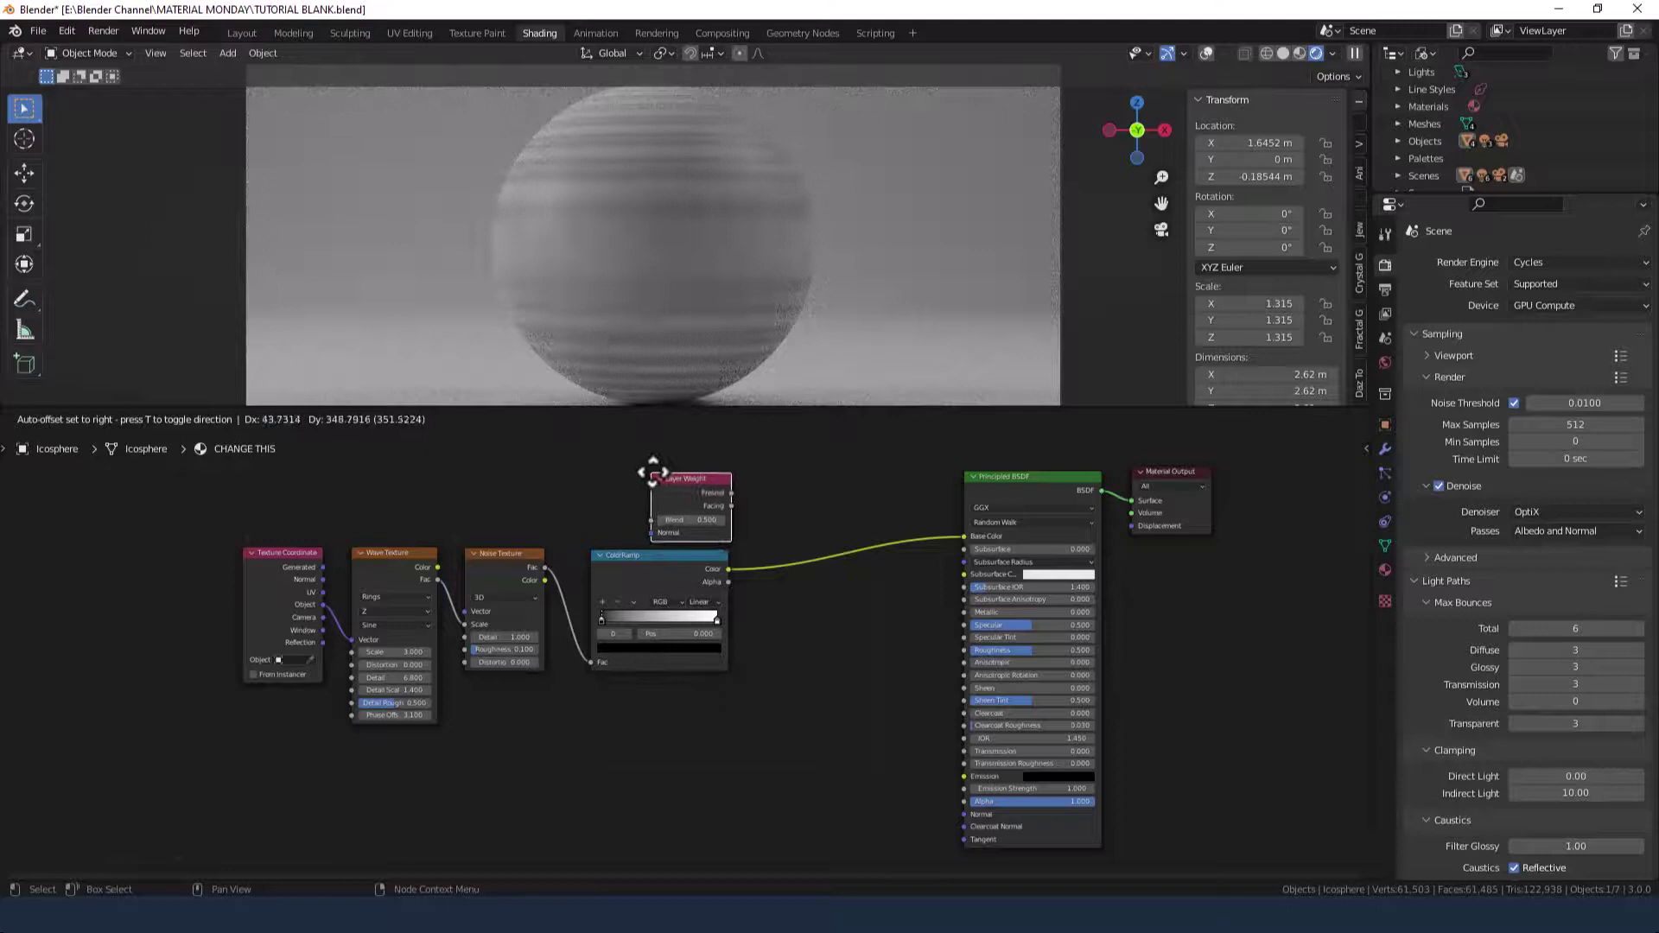
left_click(650, 471)
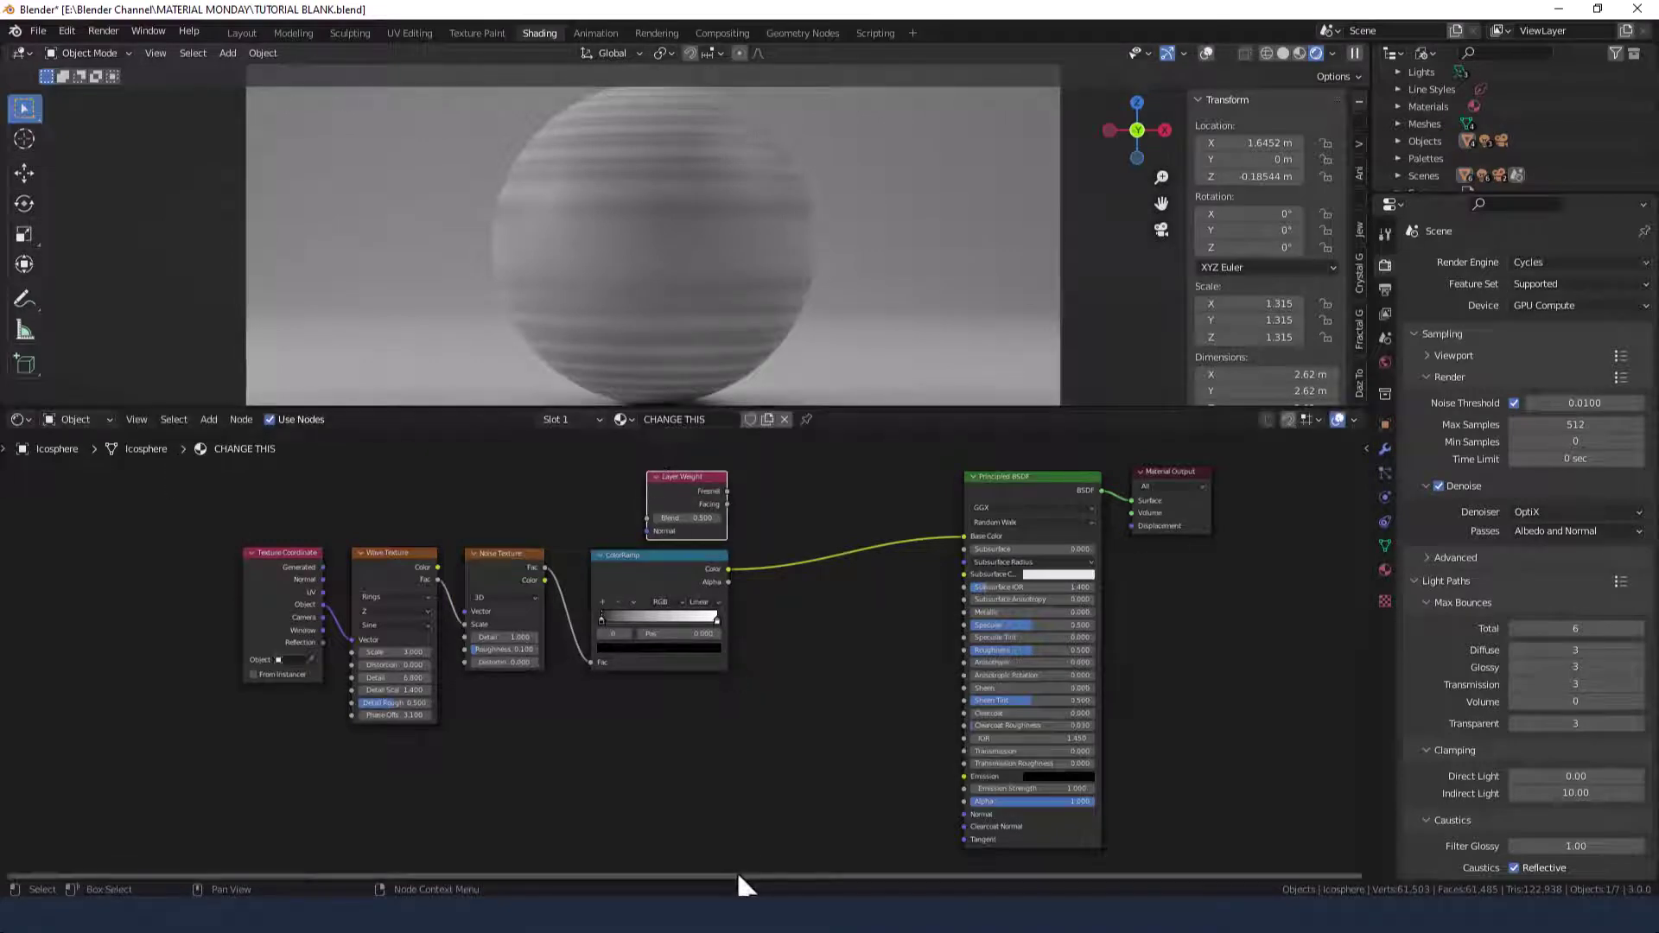
left_click(695, 809)
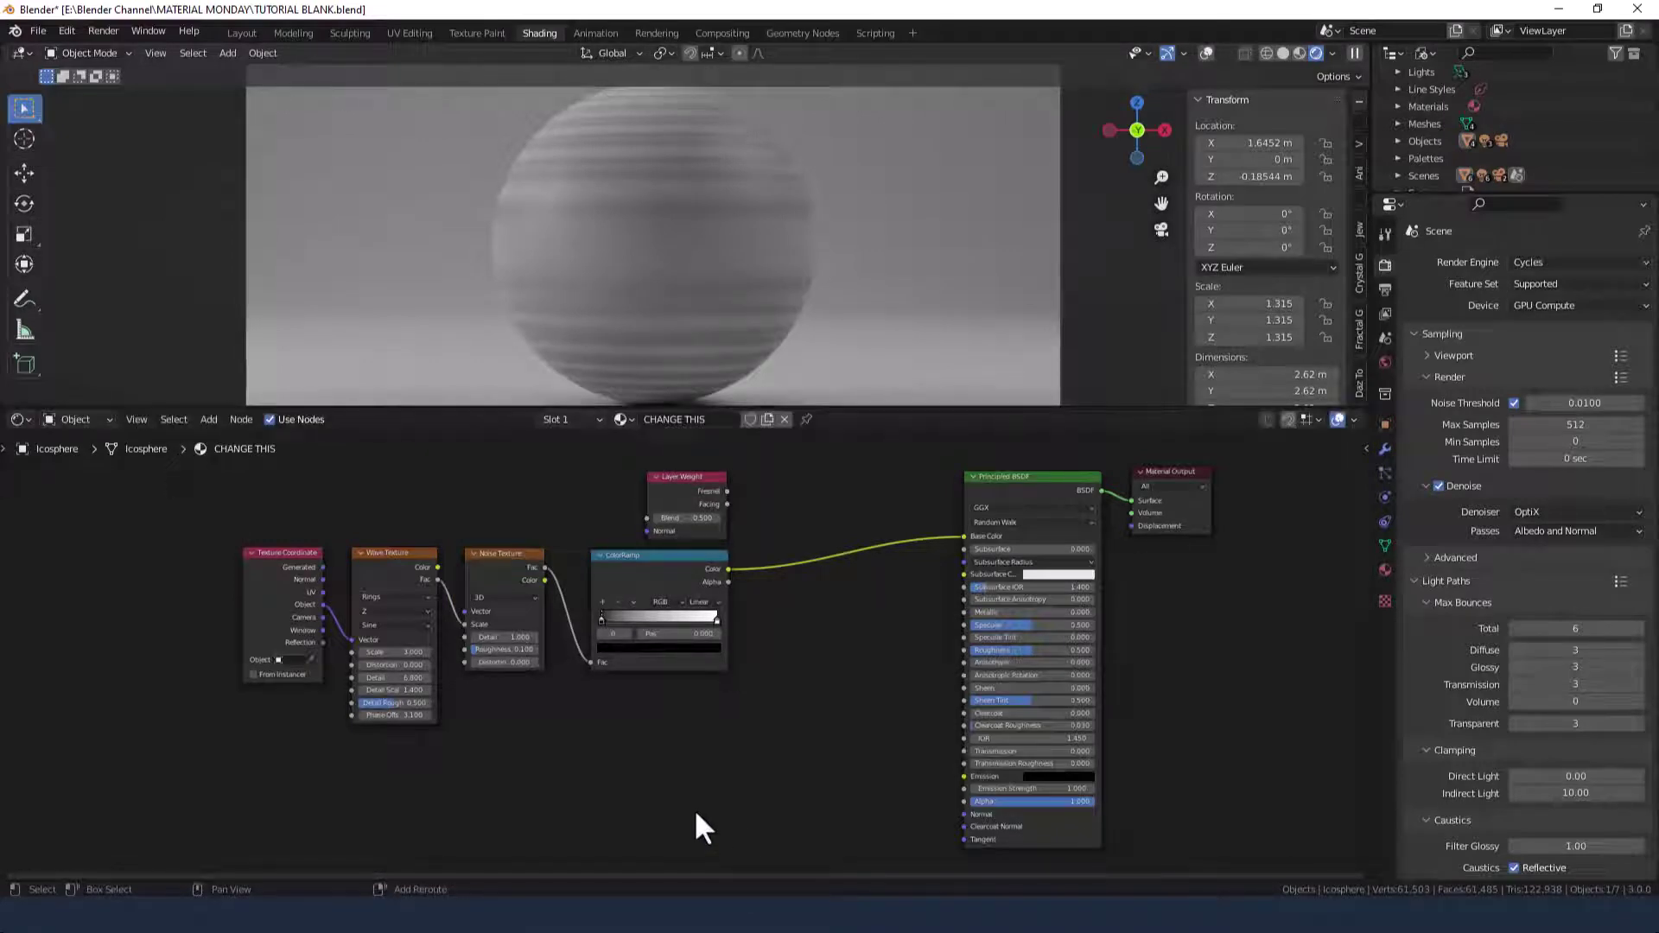
Step: Insert a Hue Saturation Value node before the shader's Base Color
key("shift+a")
mouse_move(693, 809)
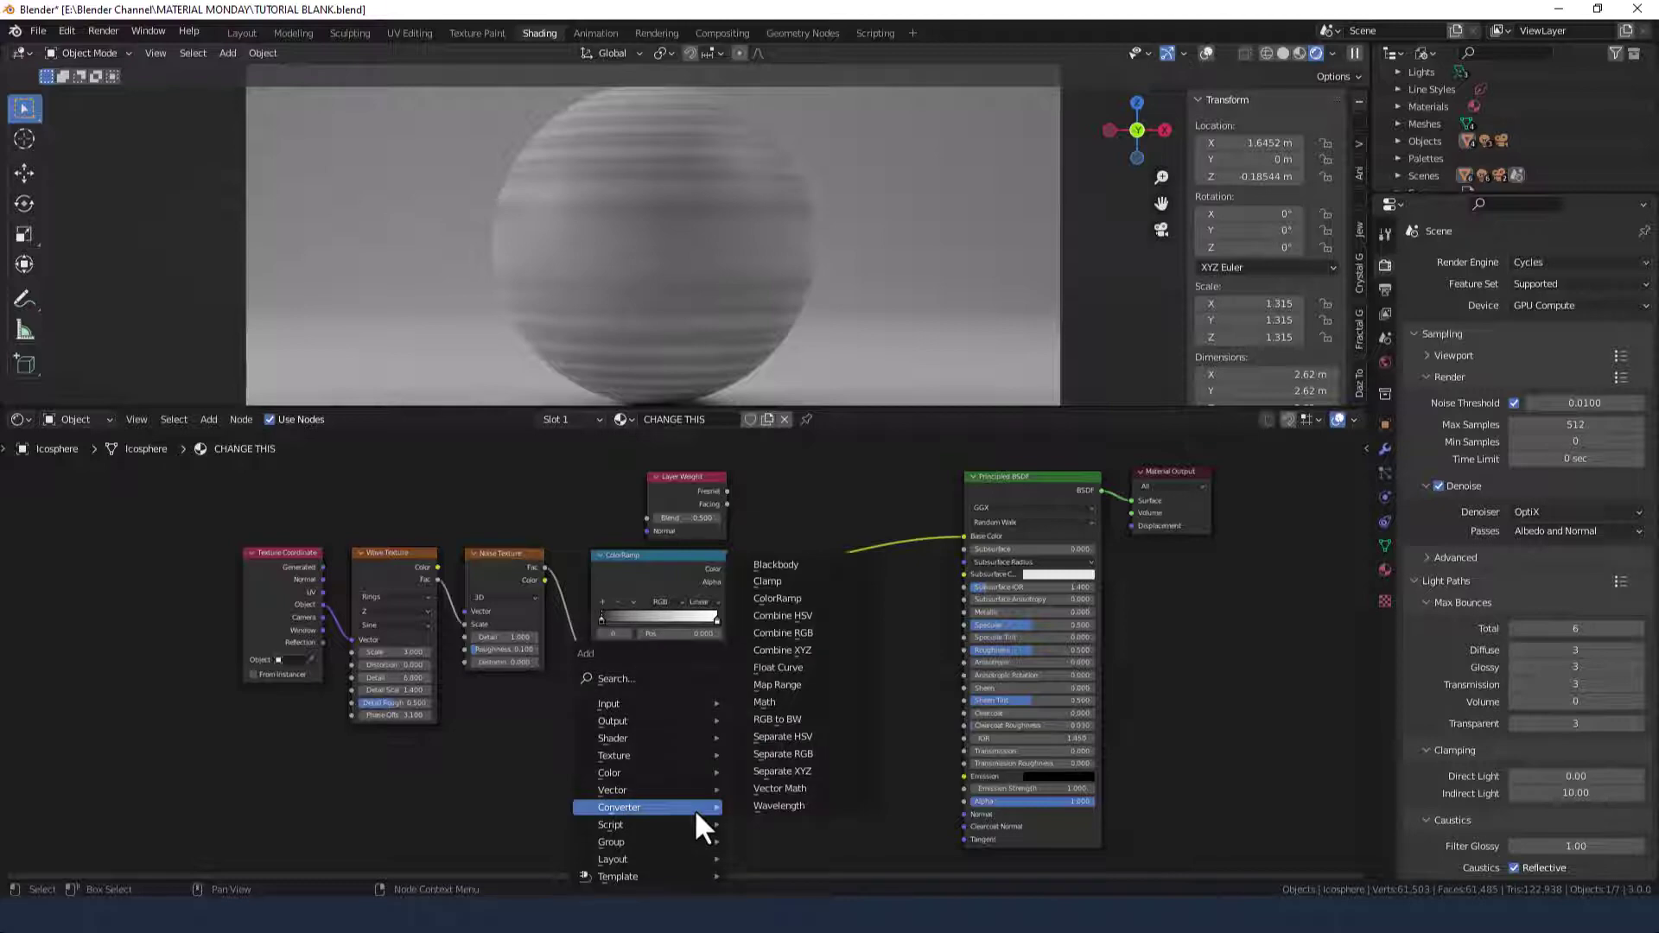
type("hue")
key("Return")
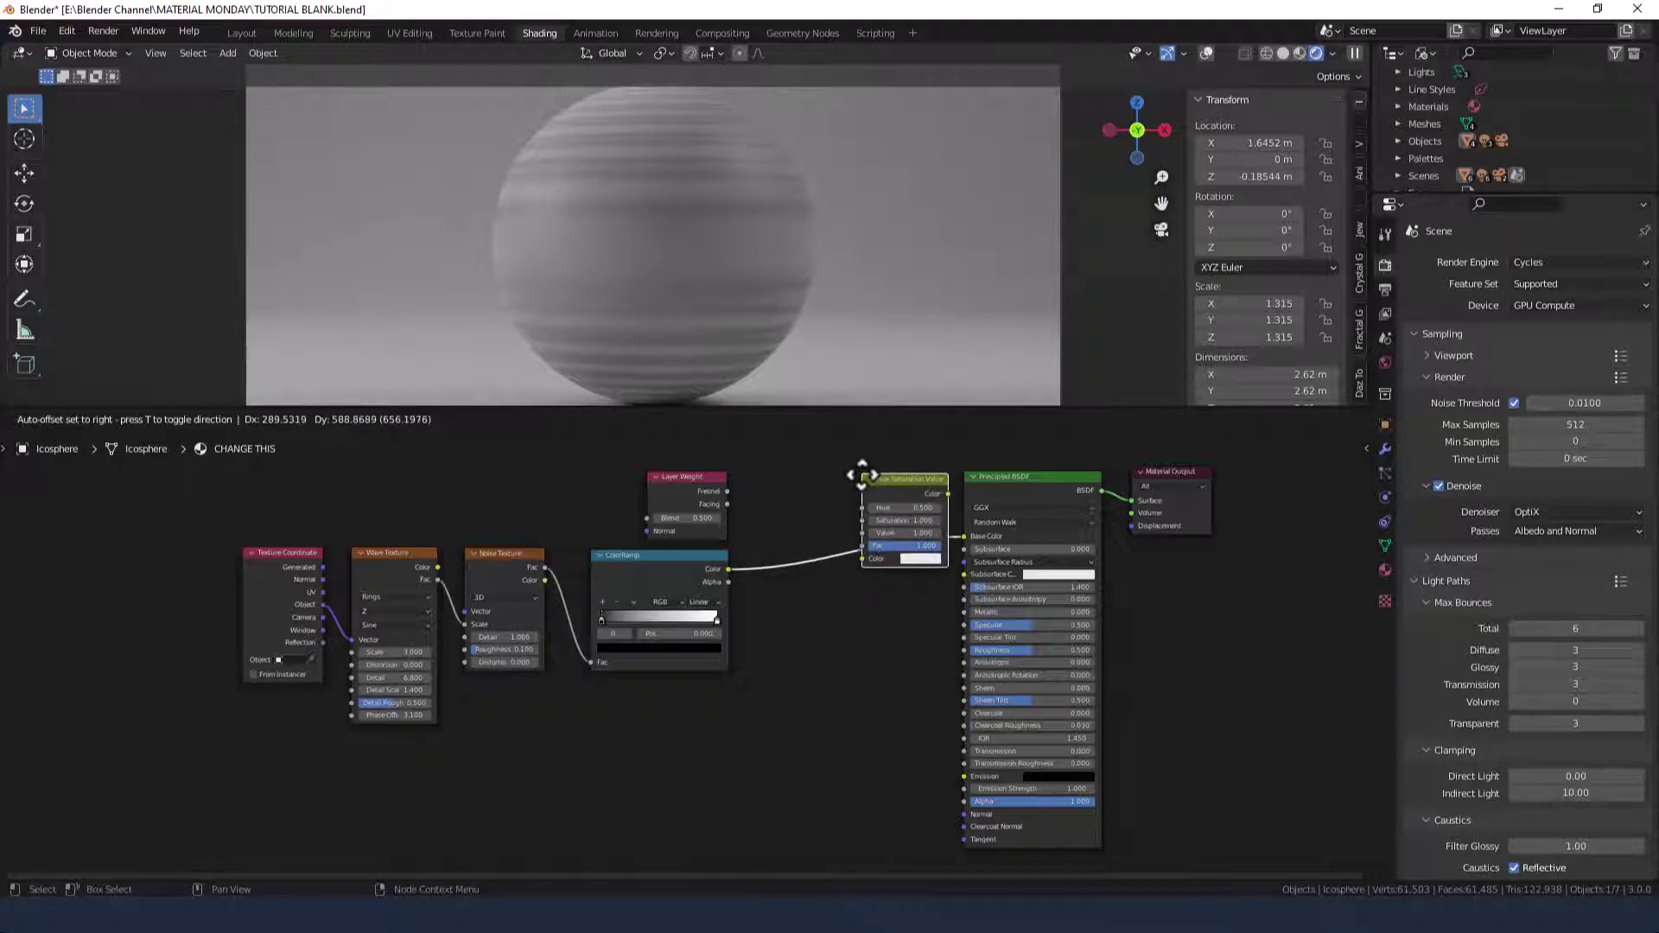
left_click(832, 475)
left_click(814, 723)
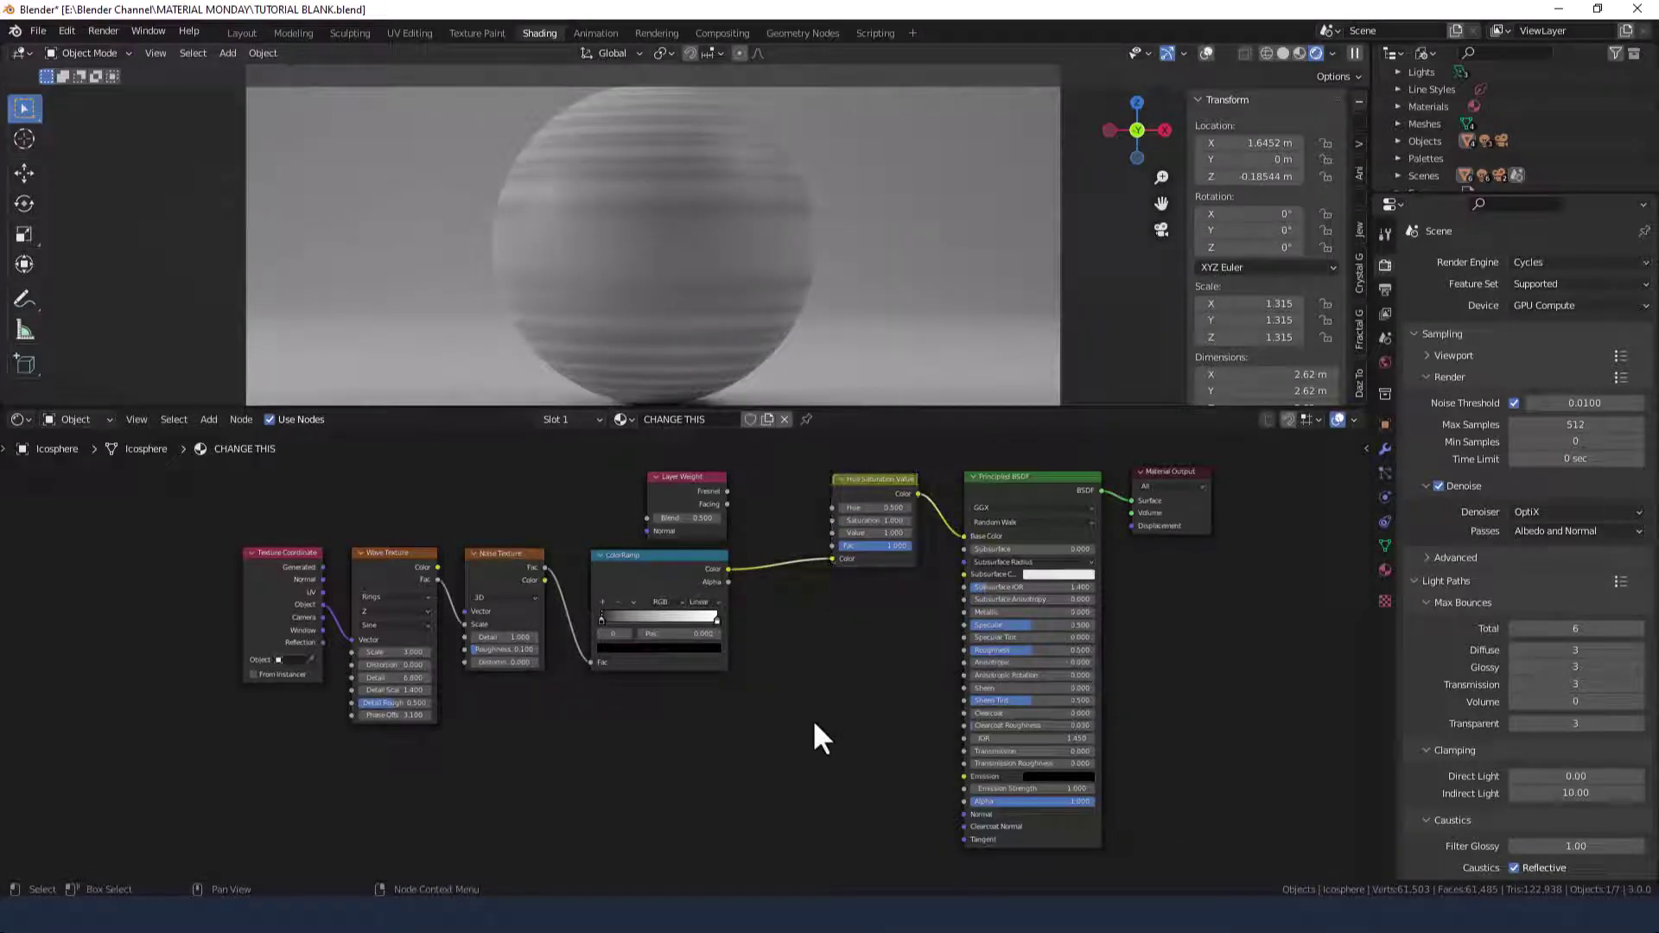
Step: Add a White Noise Texture by mistake and delete it
key("shift+a")
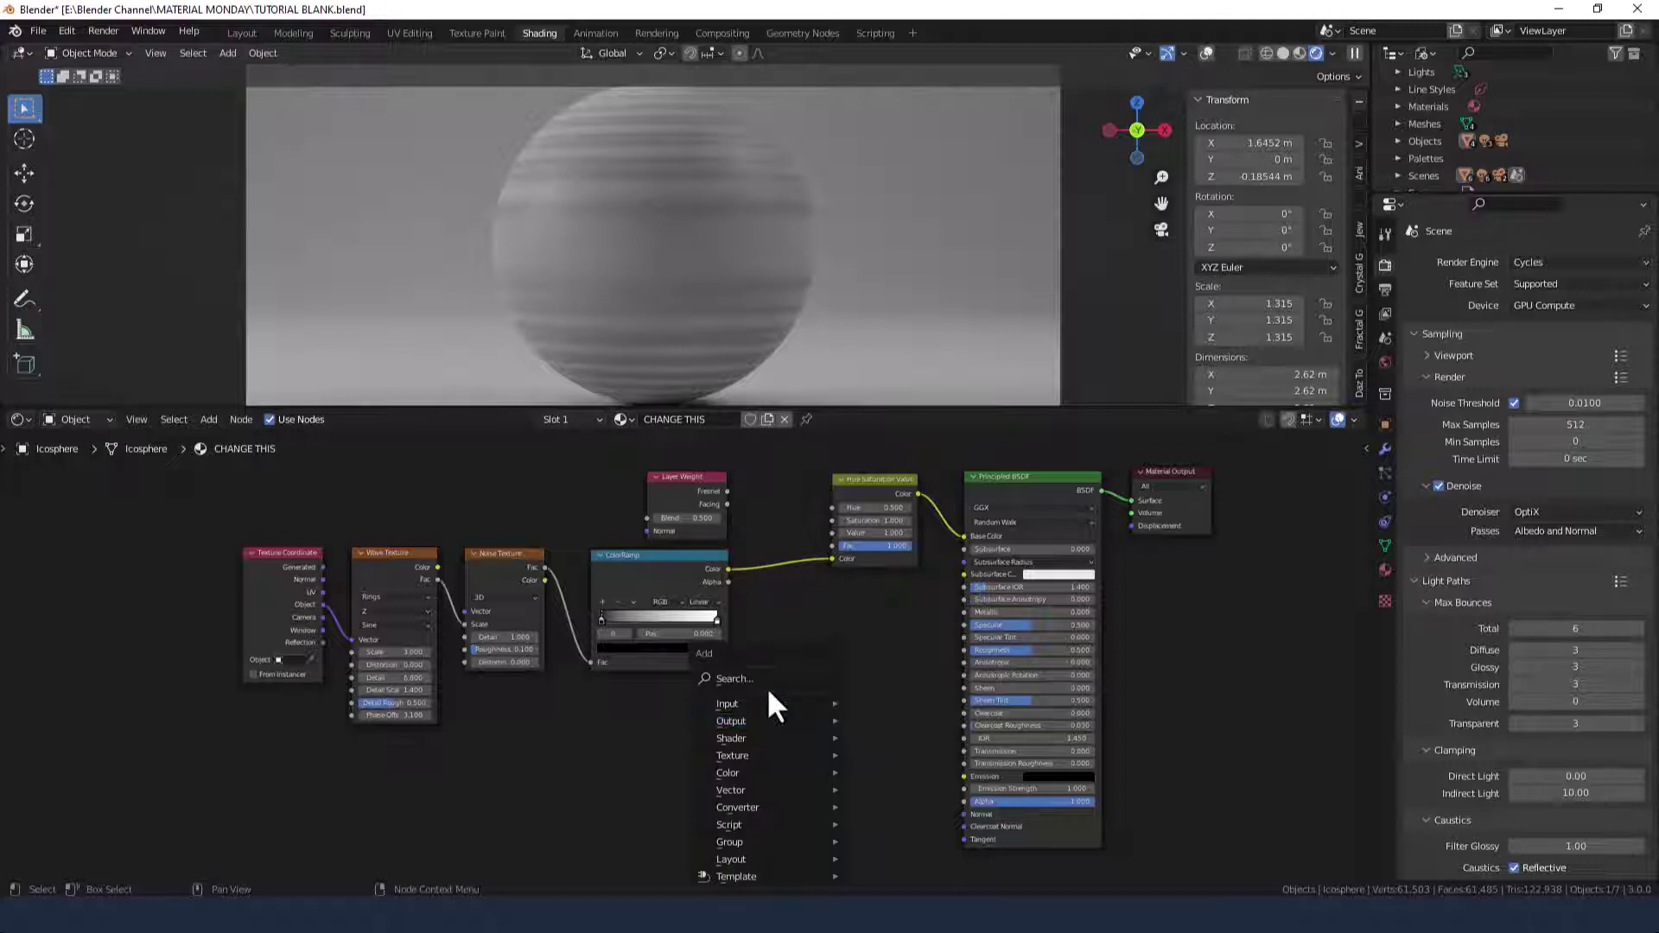
left_click(762, 683)
type("N")
key("Down")
key("Down")
key("Return")
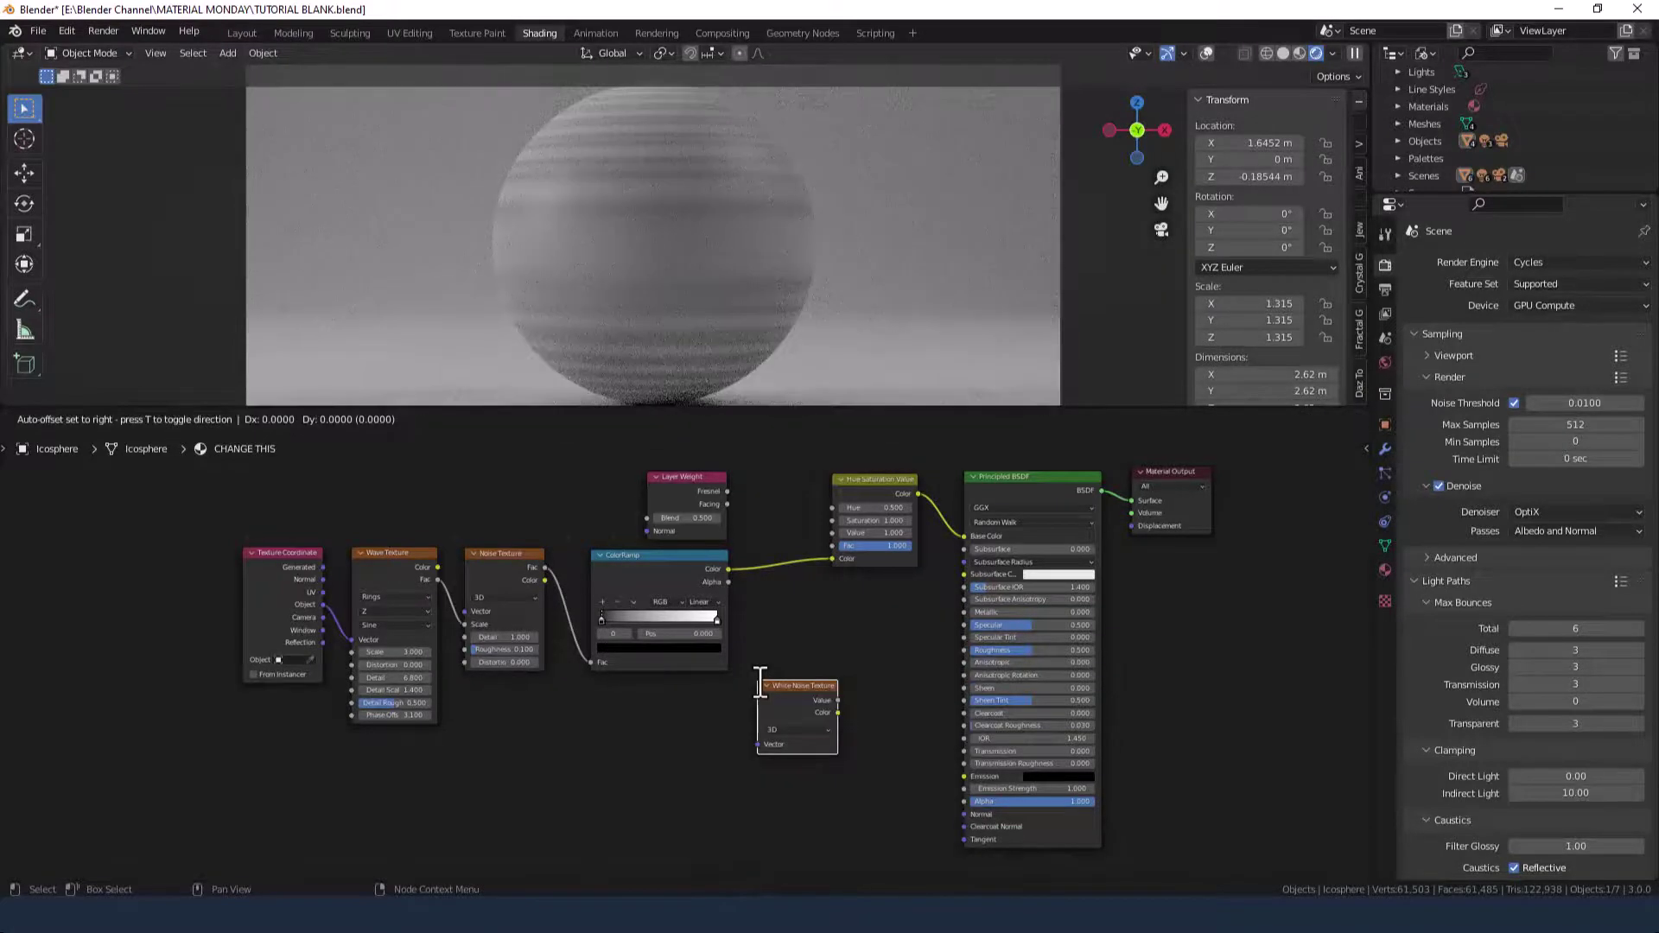
left_click(761, 680)
key("Delete")
Step: Add a second ColorRamp below the first, then delete it again
key("shift+a")
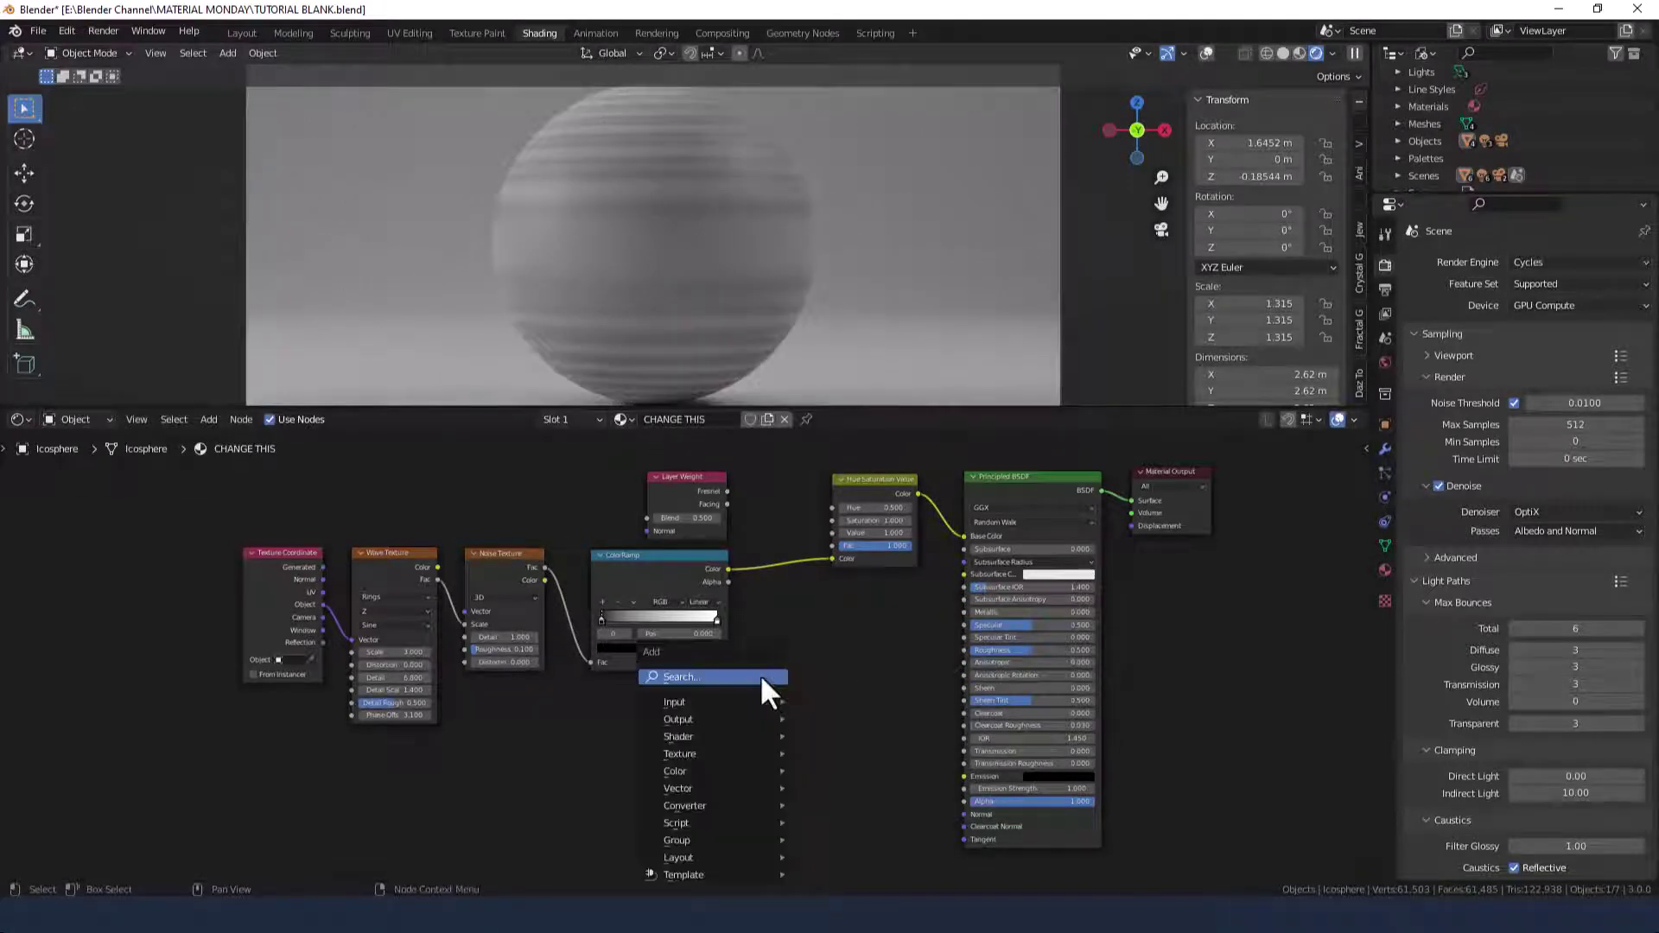
left_click(762, 683)
type("color ramp")
key("Return")
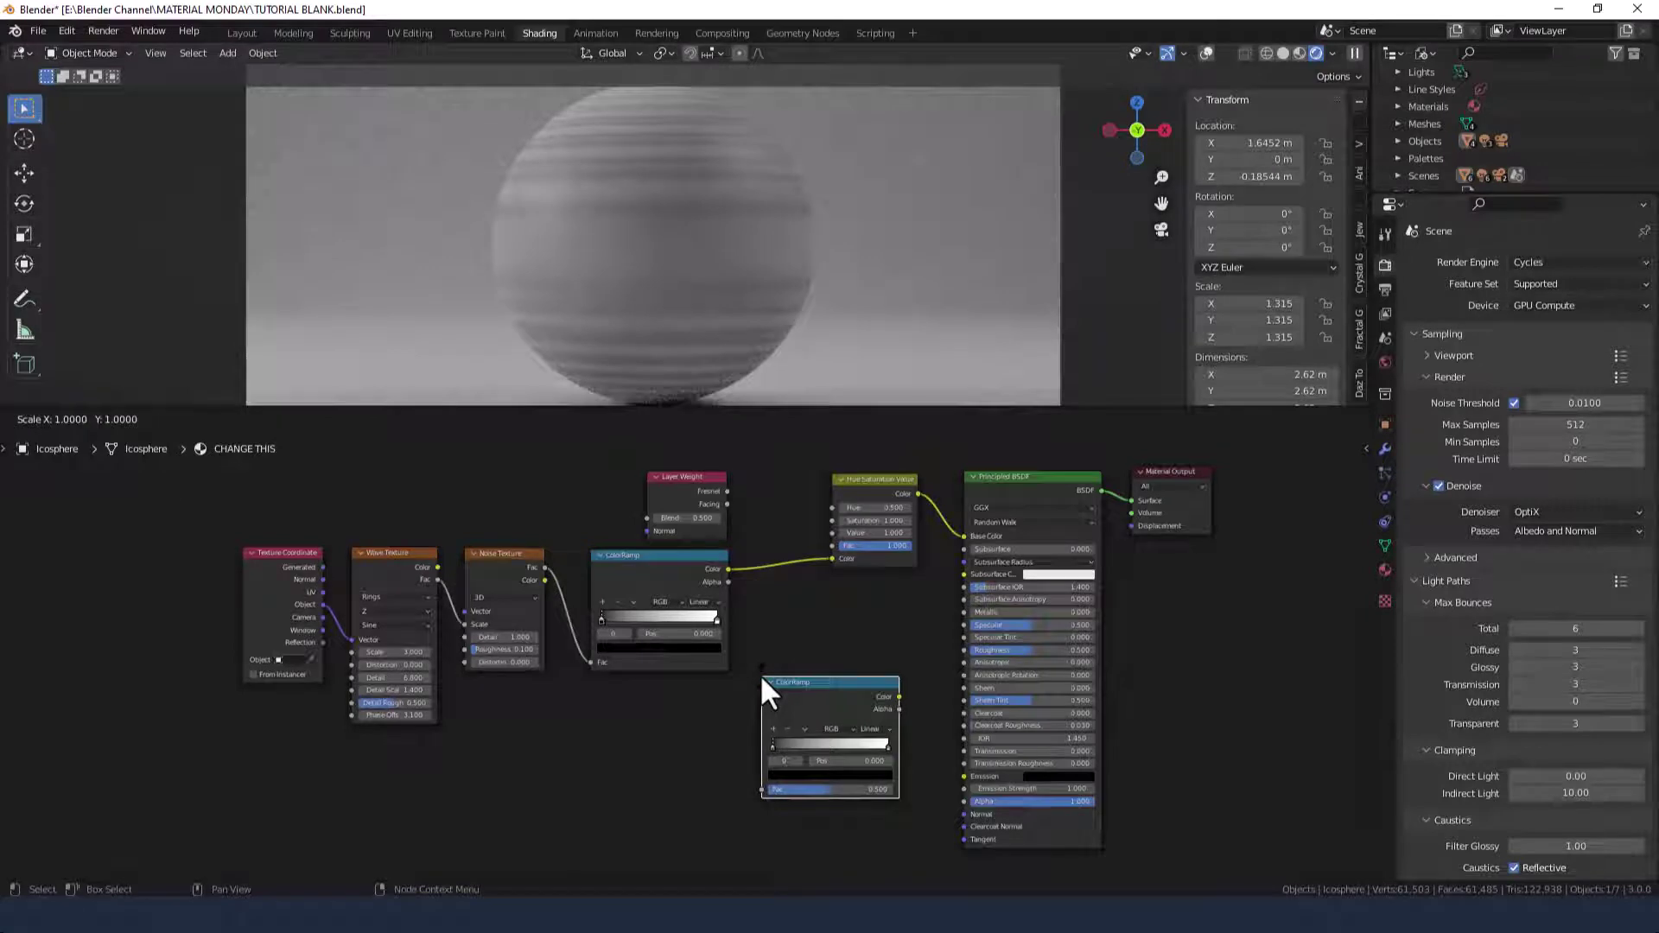
left_click(759, 674)
key("Delete")
Step: Add a second Noise Texture node below the ColorRamp
key("shift+a")
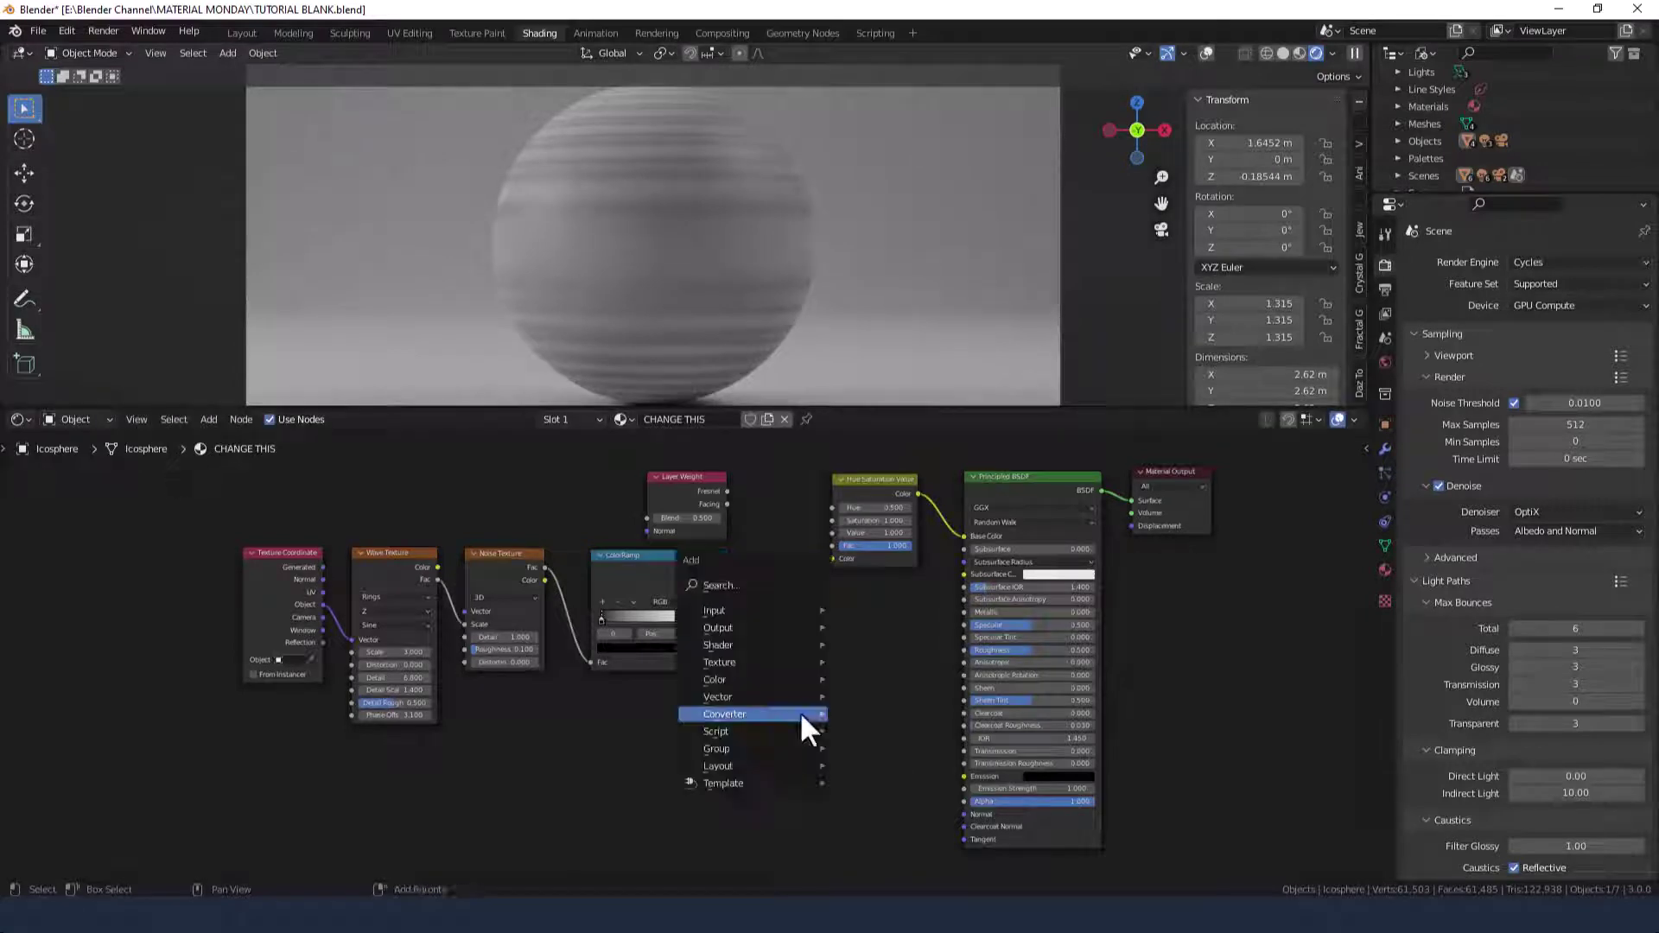
type("s")
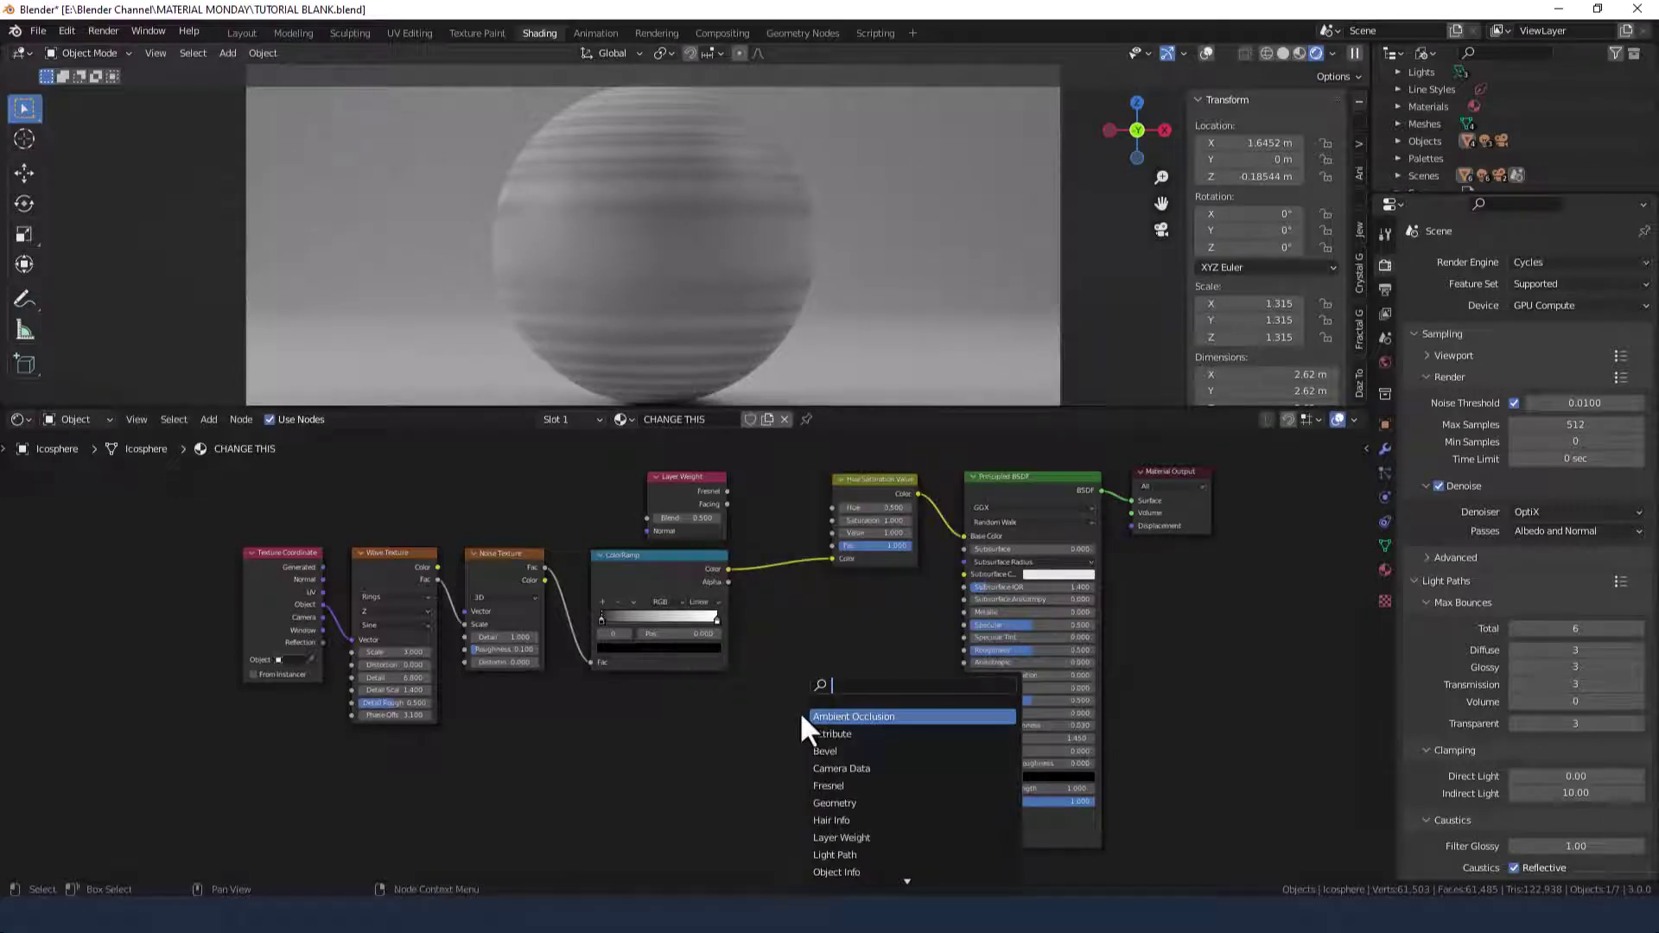
type("NOICE")
key("Down")
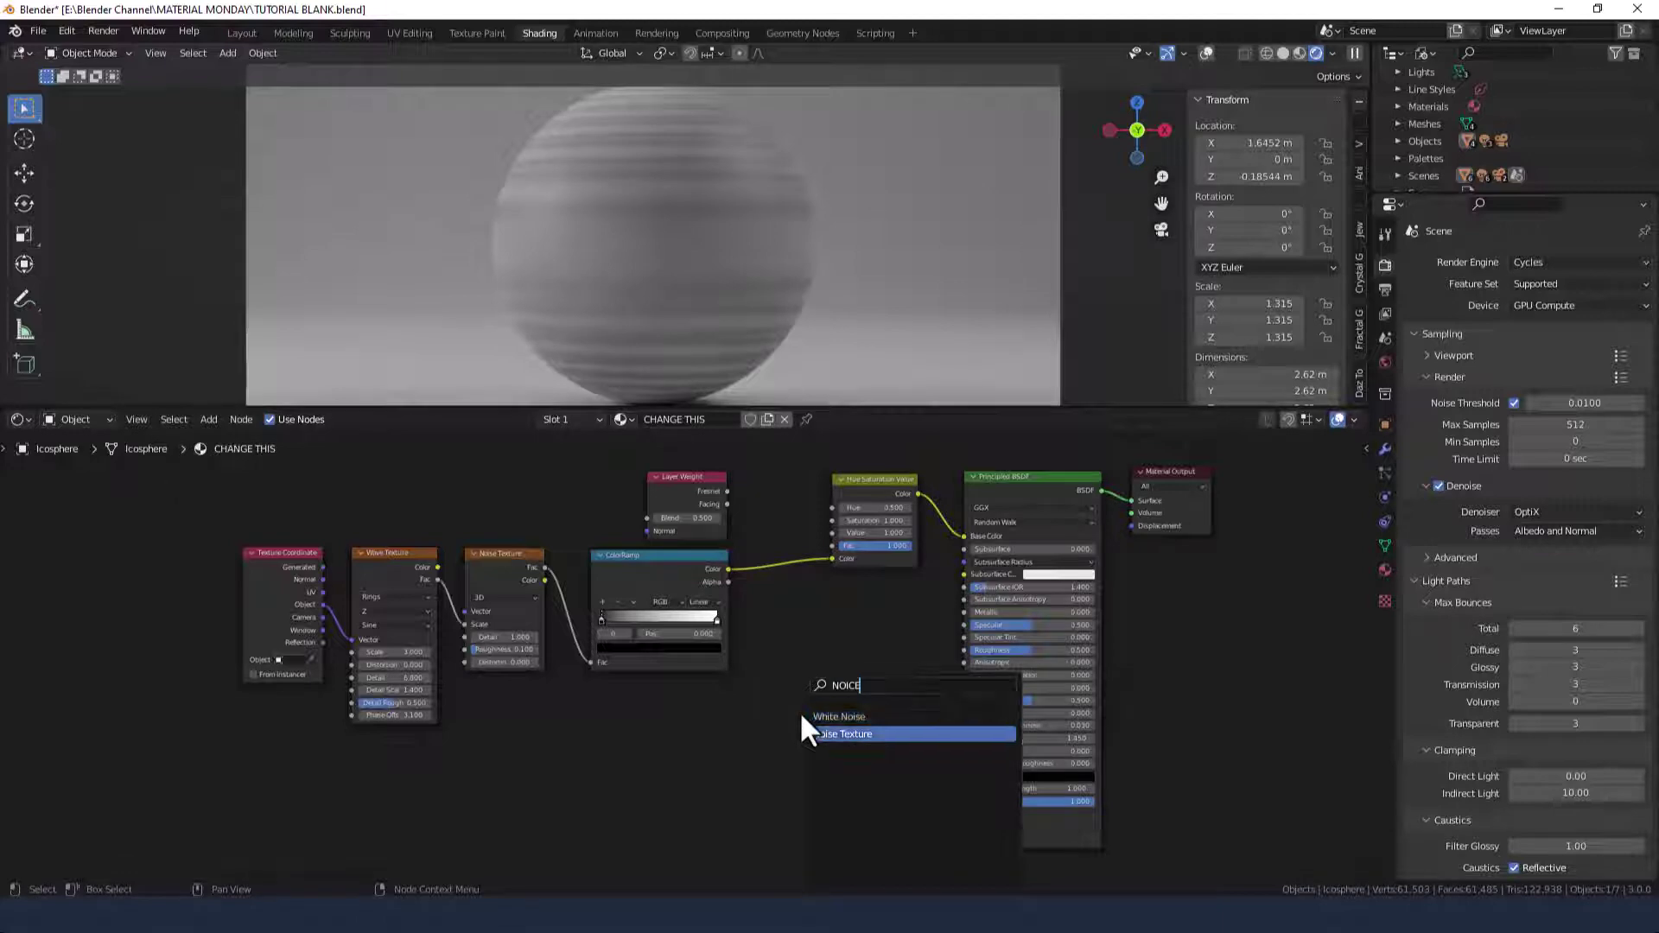
key("Return")
left_click(614, 728)
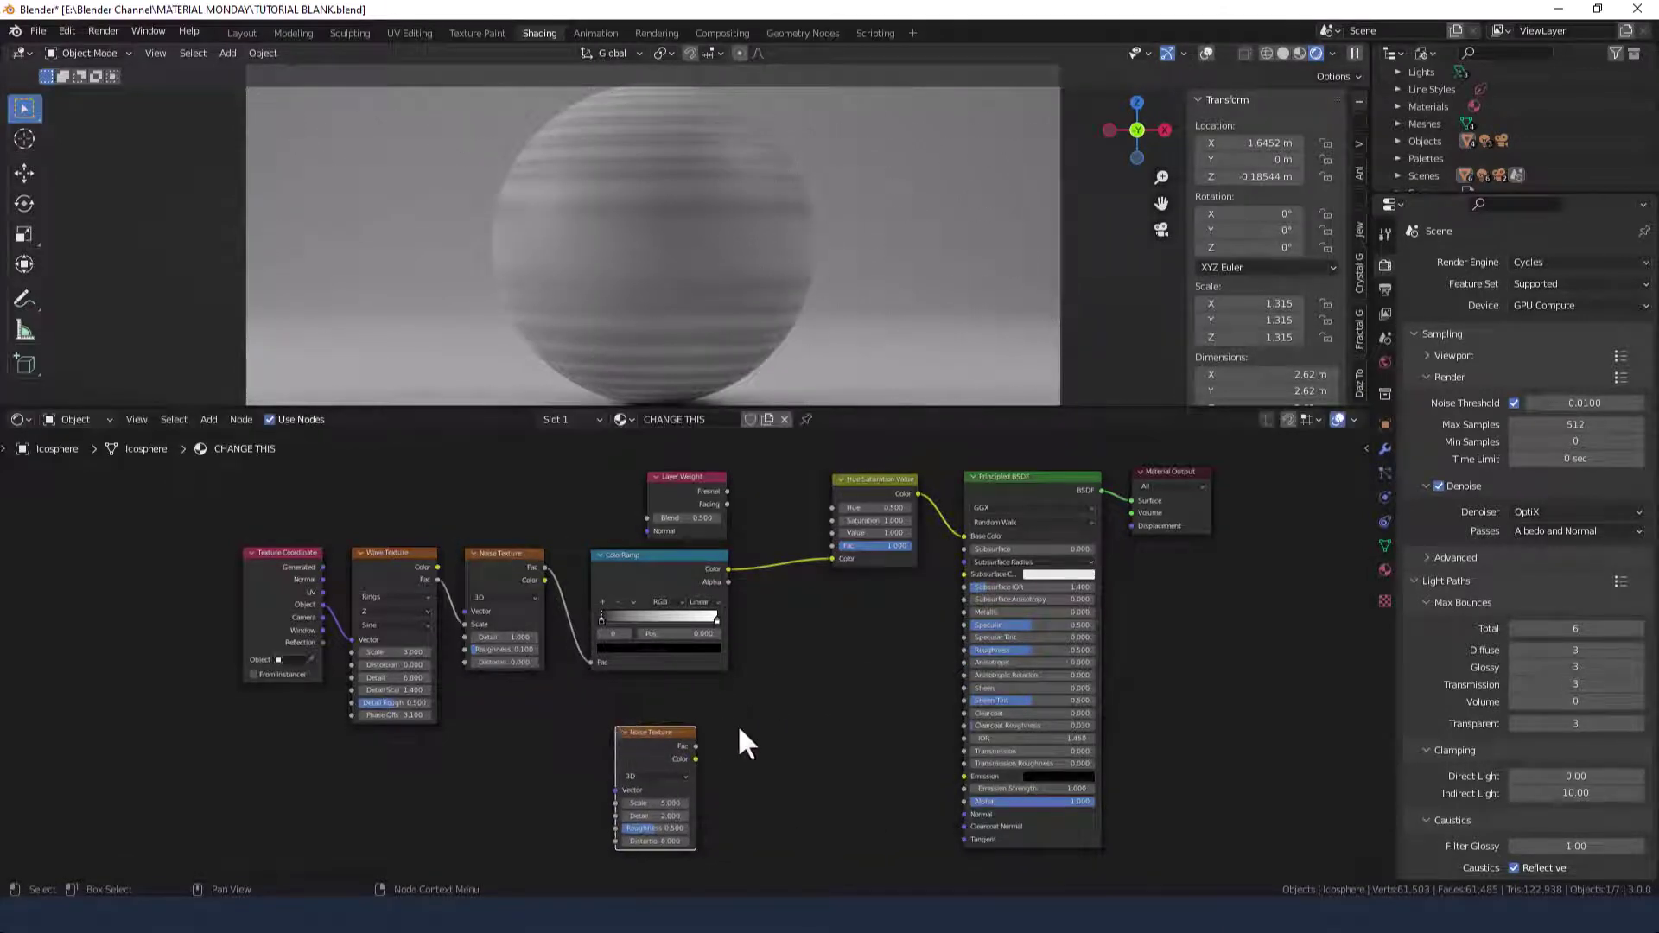
Step: Add a Bump node beside the new Noise Texture
key("shift+a")
left_click(693, 620)
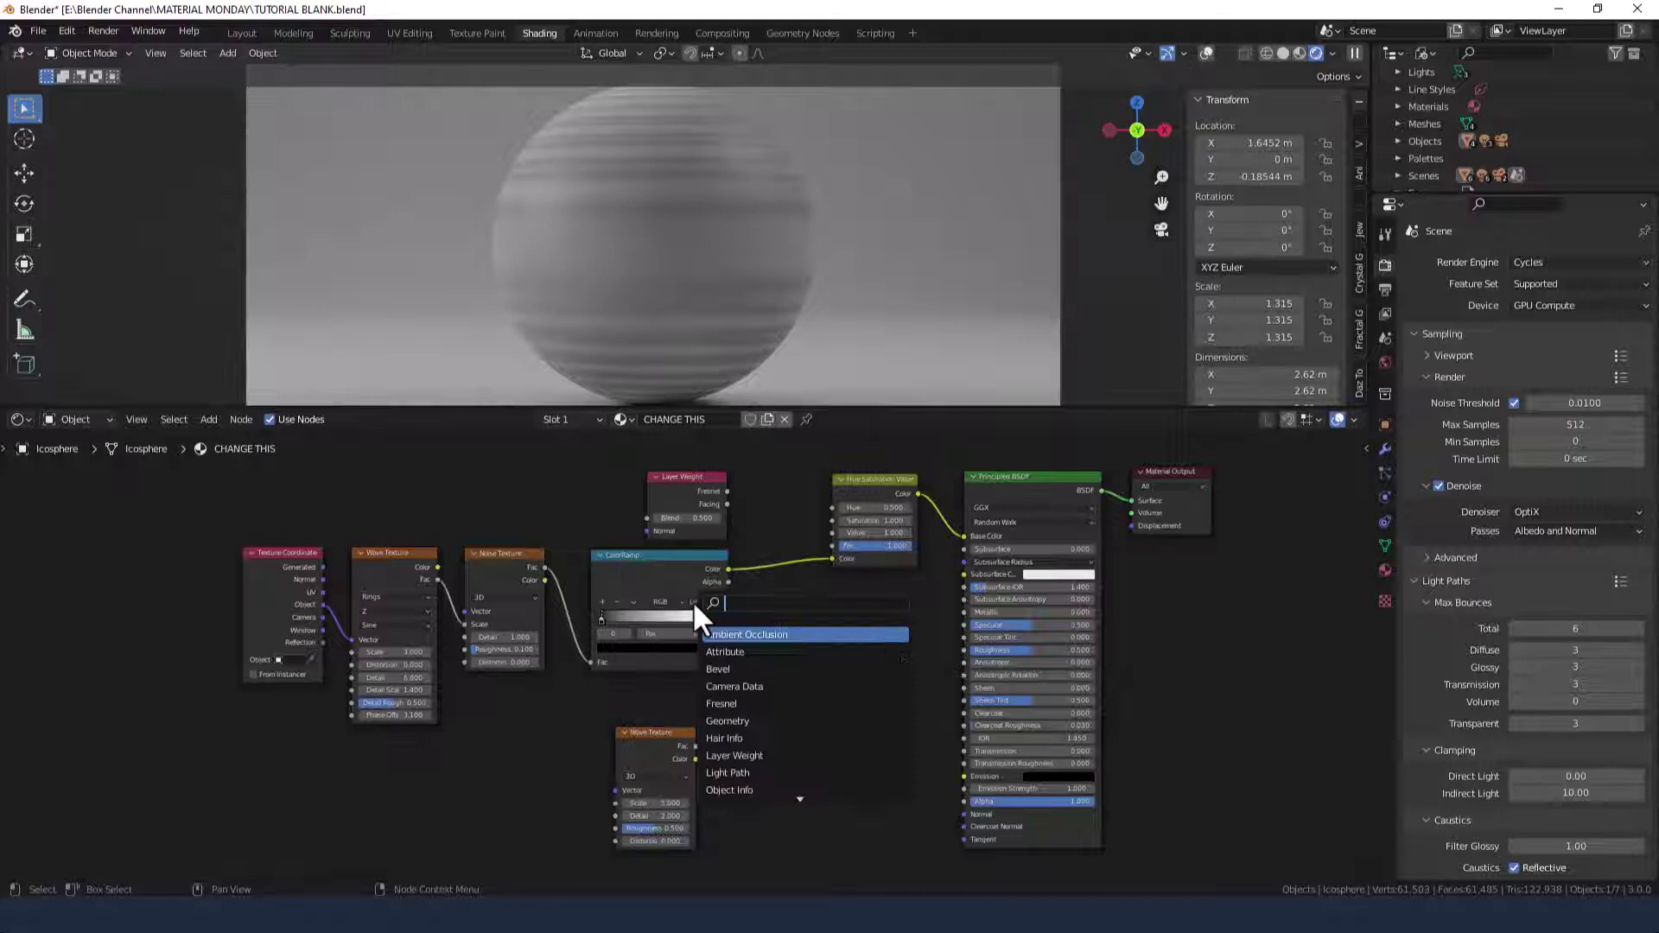
type("BUMP")
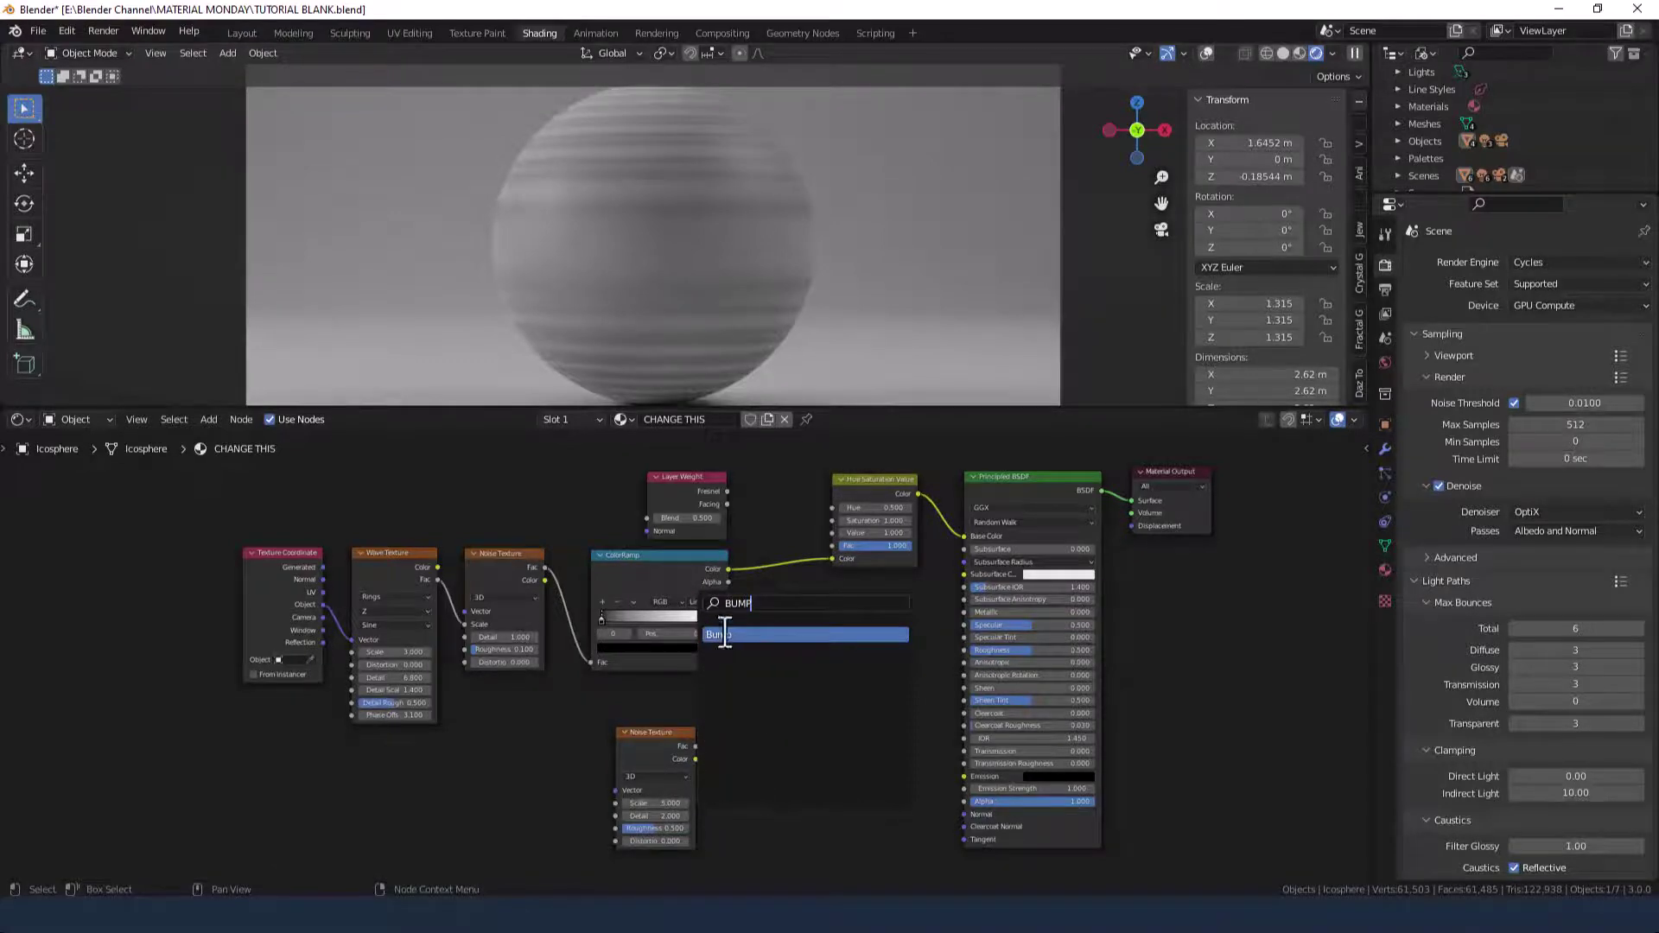
key("Return")
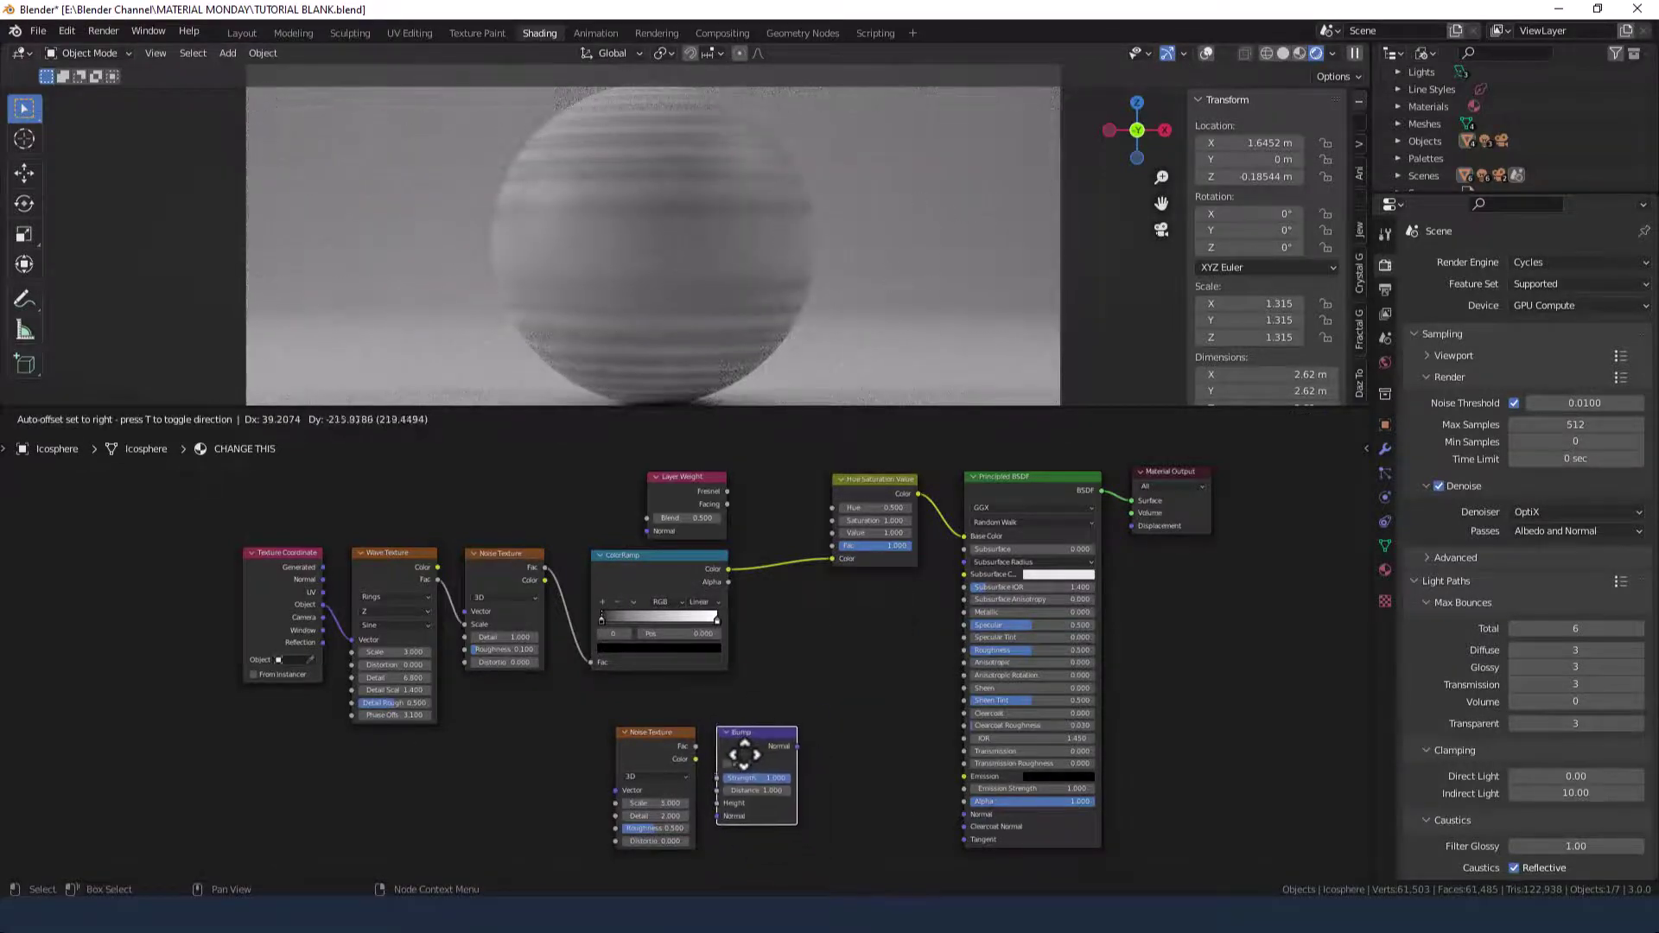
left_click(745, 755)
mouse_move(815, 644)
middle_mouse_down()
mouse_move(801, 619)
mouse_move(818, 632)
middle_mouse_up()
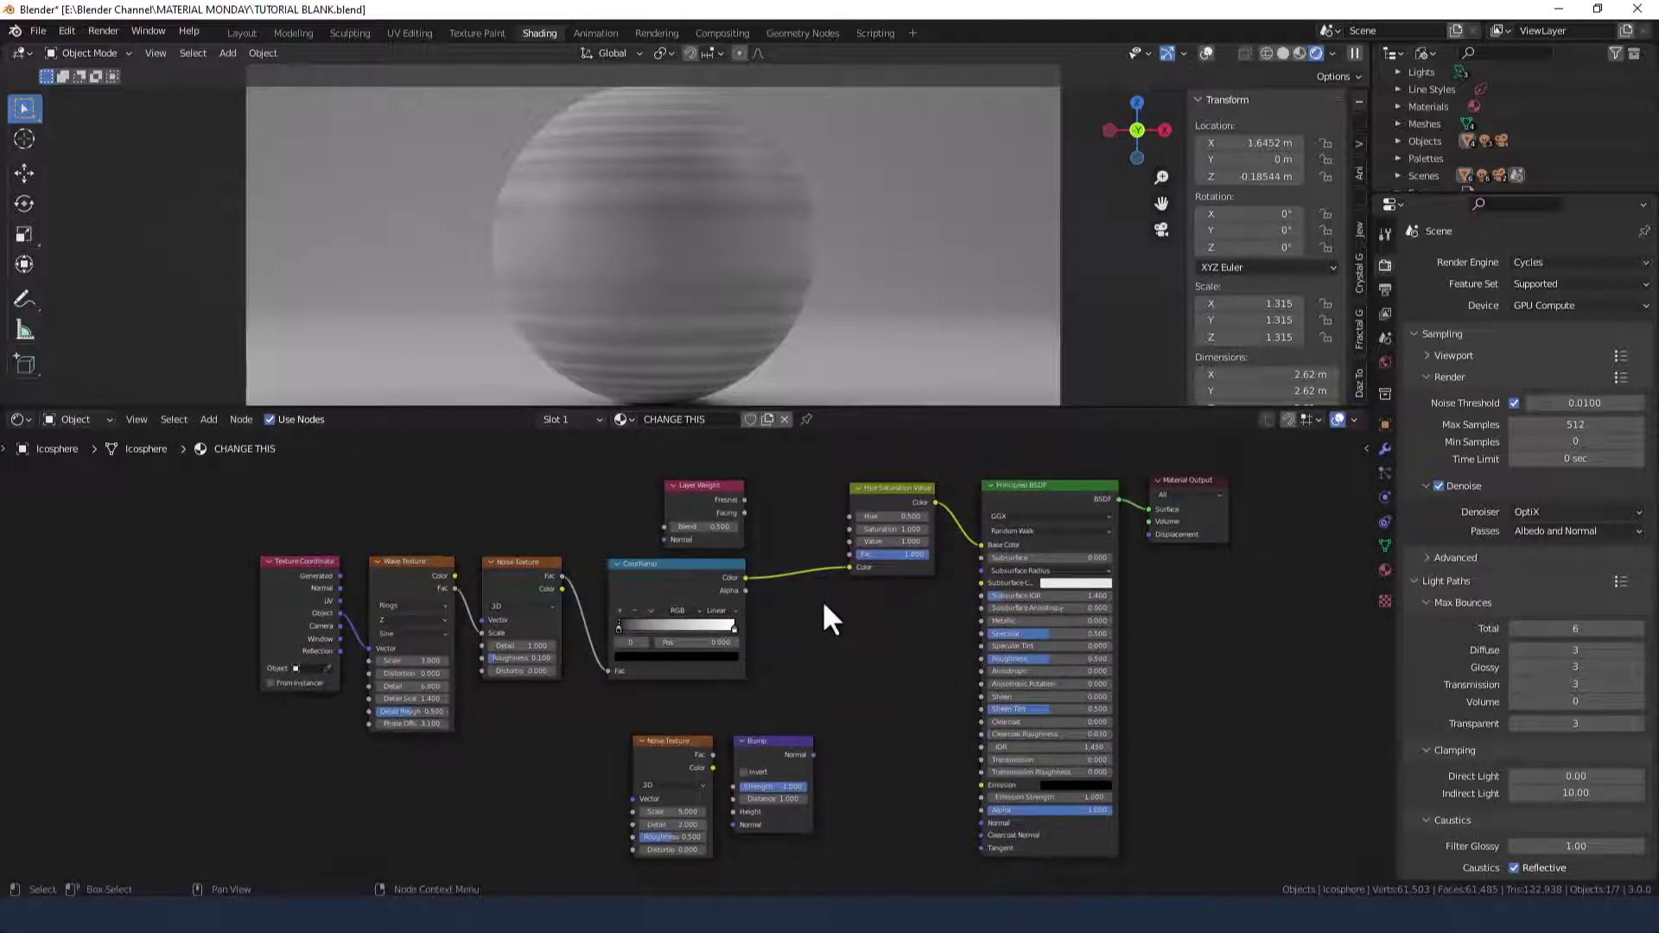
Step: Connect Layer Weight Fresnel to the Hue Saturation Value node's Hue input
scroll(822, 600, "up", 1)
middle_click_drag(823, 593, 775, 650)
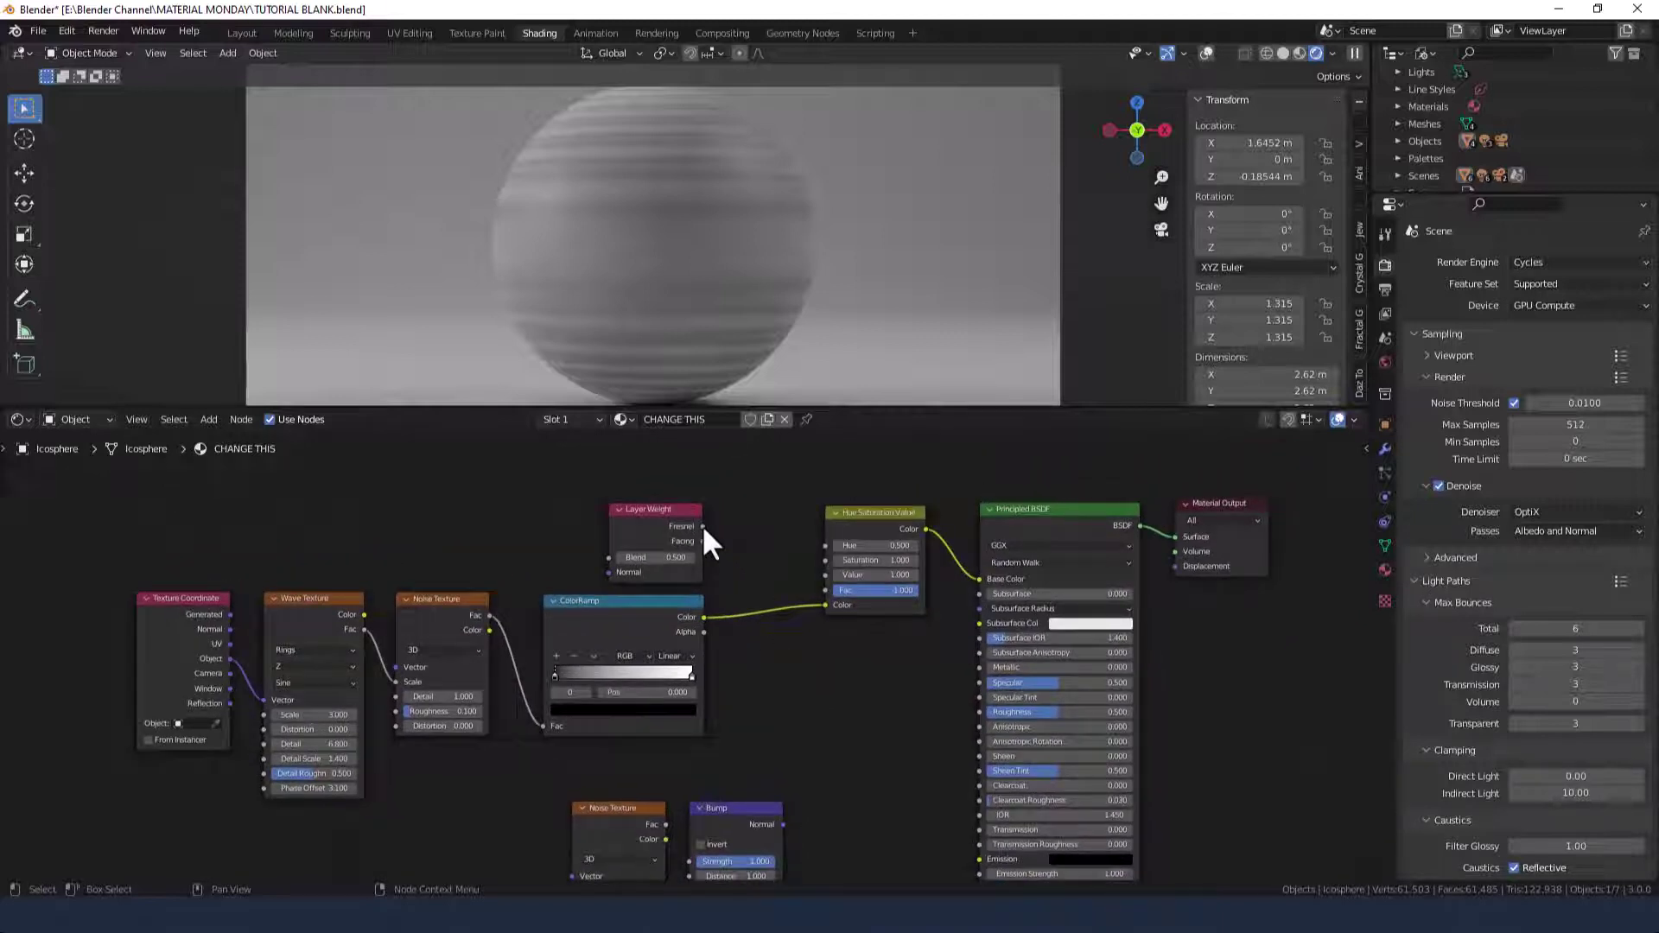
left_click_drag(703, 527, 822, 544)
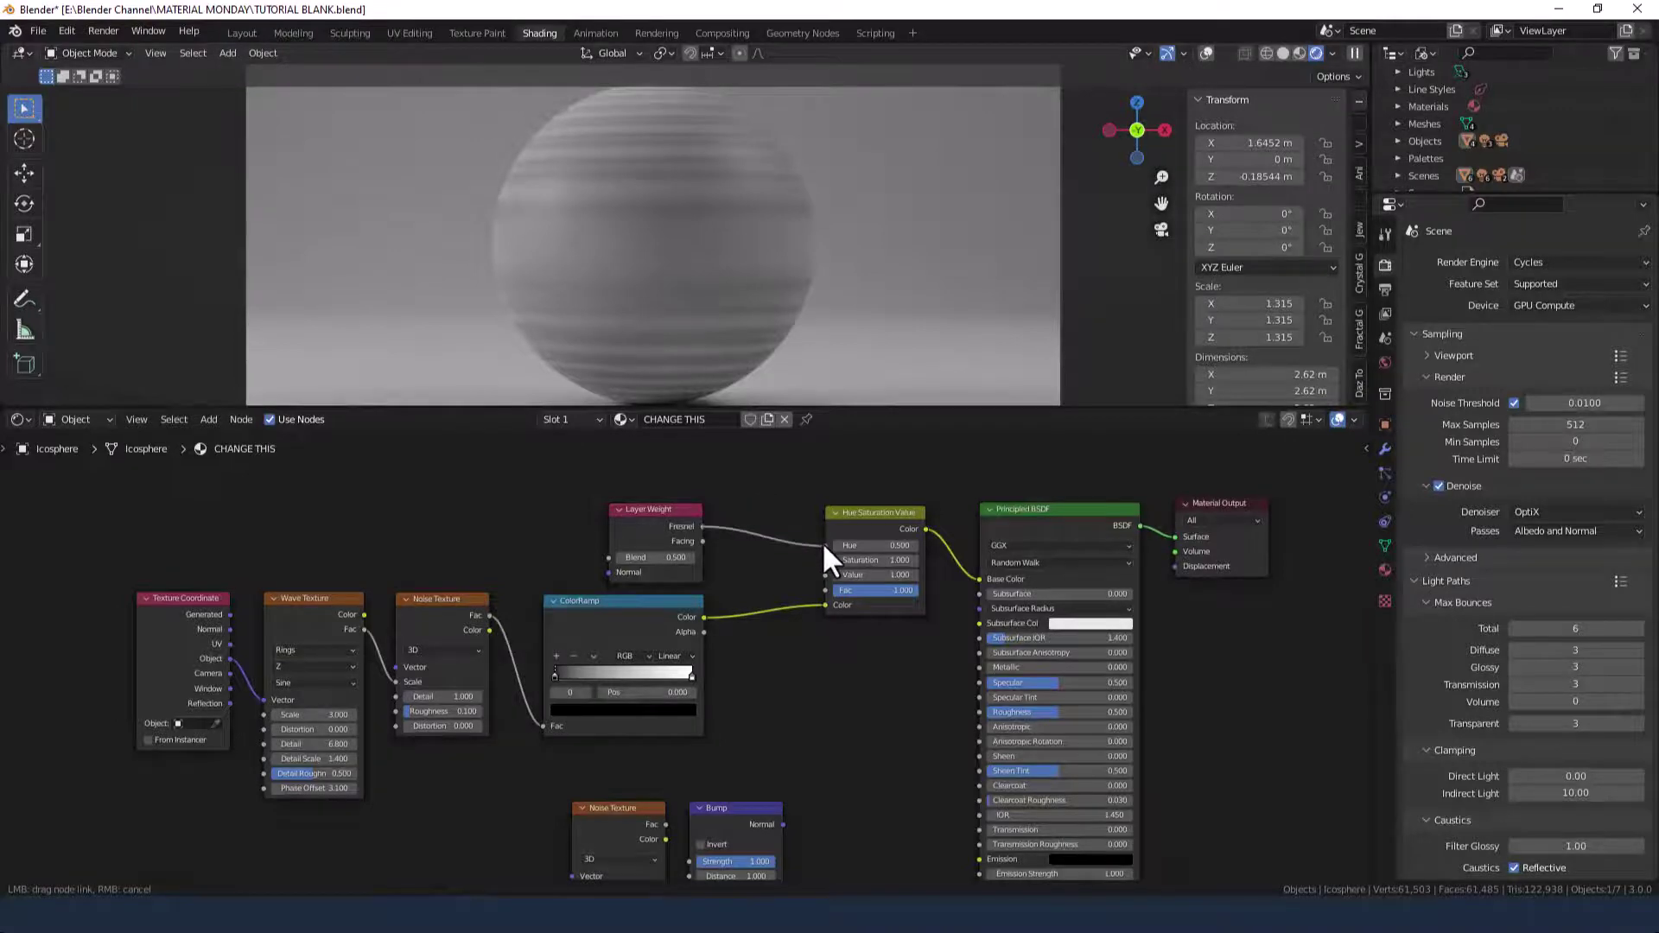
Step: Set the Hue Saturation Value node's Saturation and Value to 2, keeping Fac 1
left_click(873, 560)
type("2")
key("Tab")
type("2")
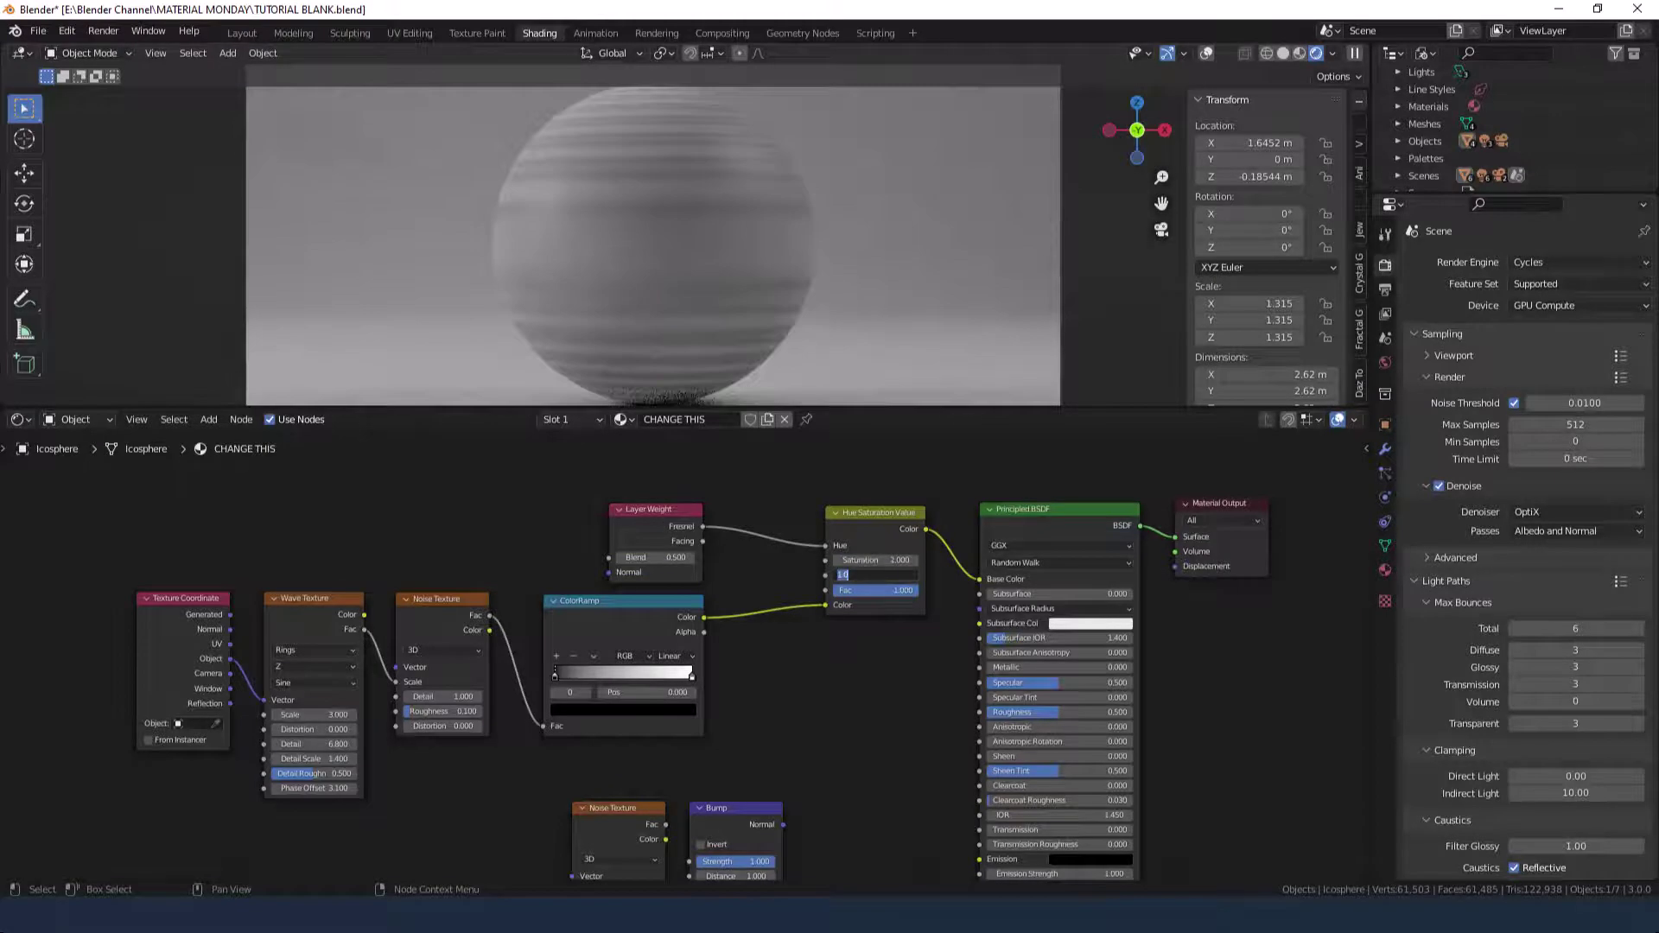
key("Tab")
key("Return")
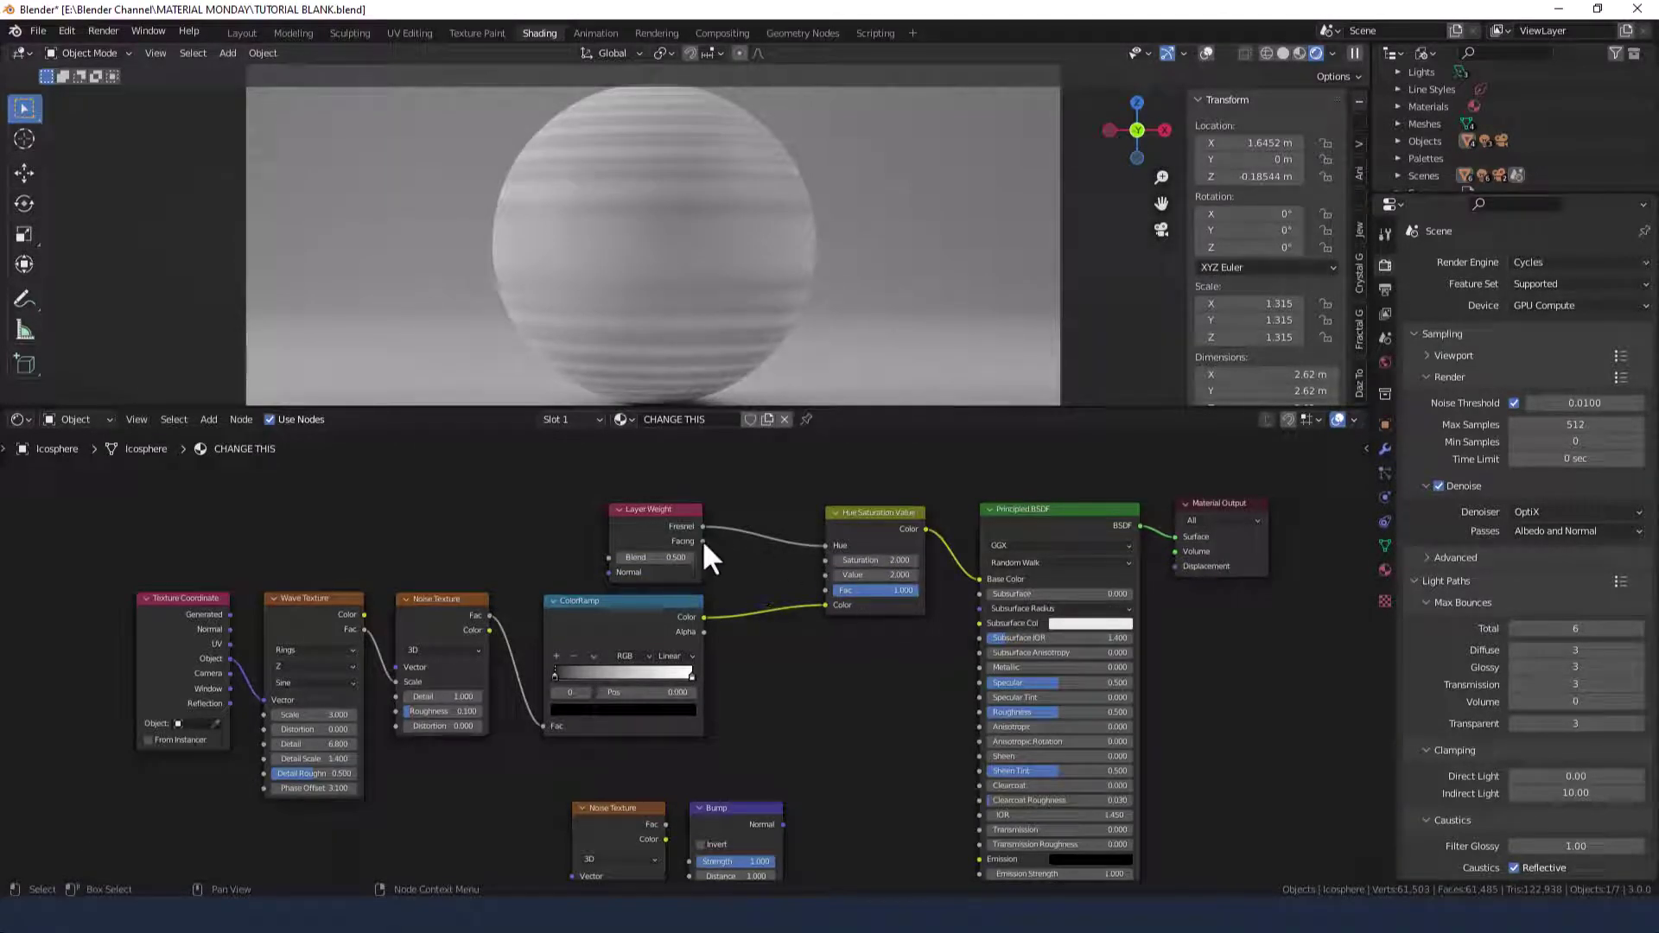
Step: Connect Layer Weight Facing to the Hue Saturation Value node's Fac input
left_click_drag(707, 544, 821, 592)
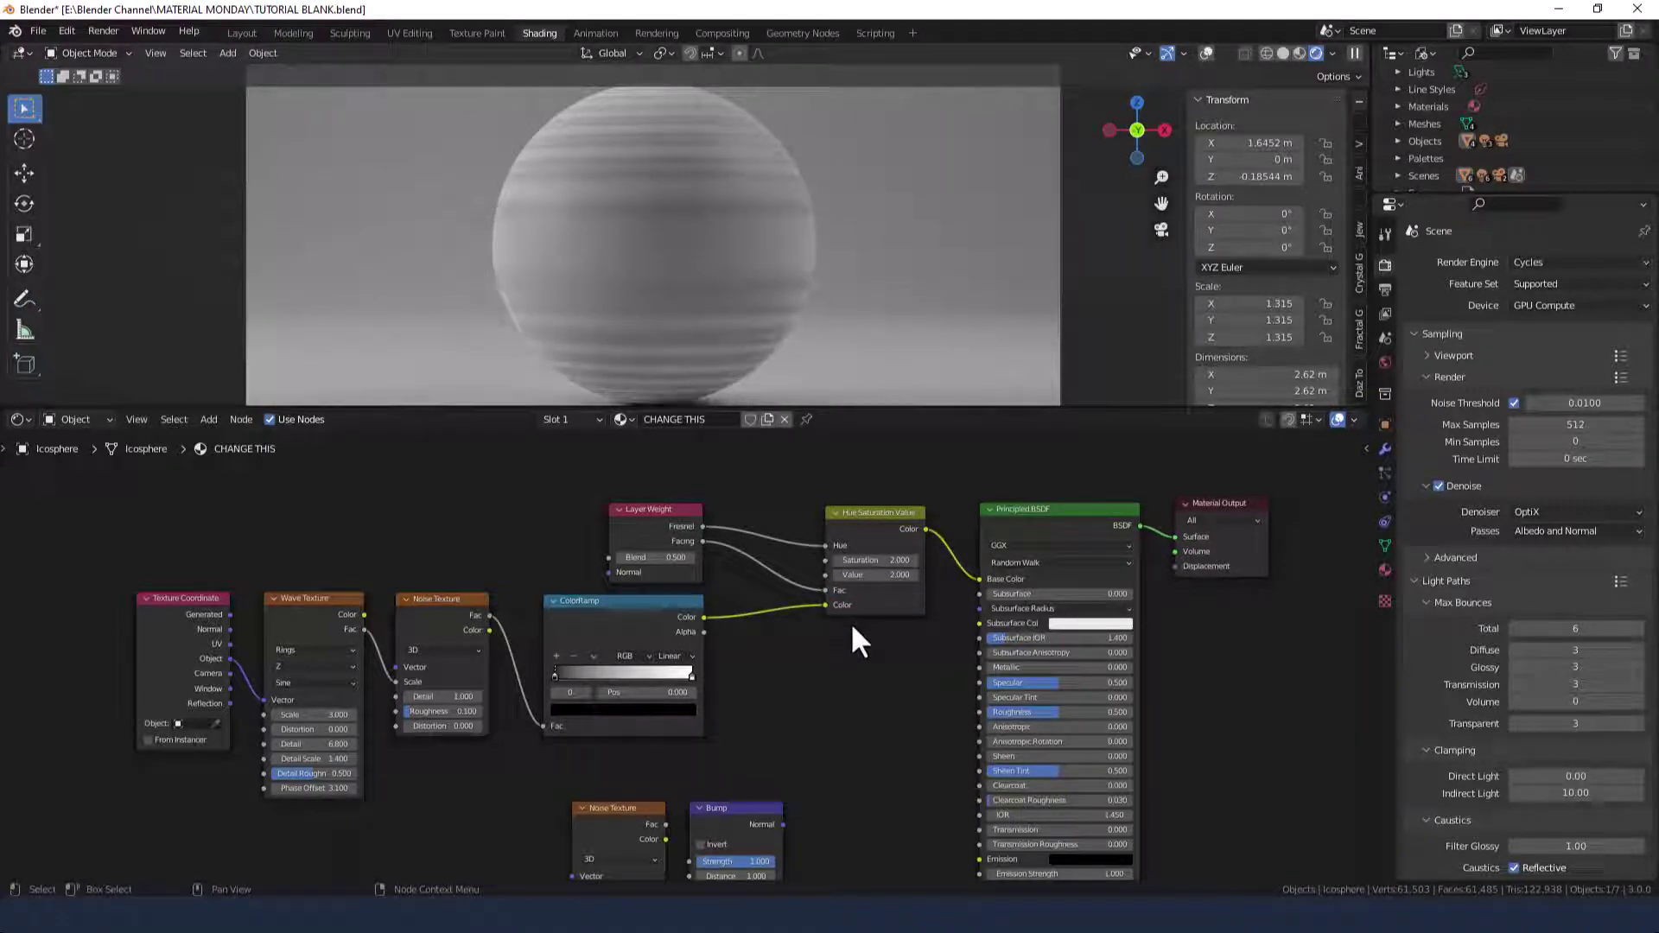
middle_click_drag(852, 626, 859, 629)
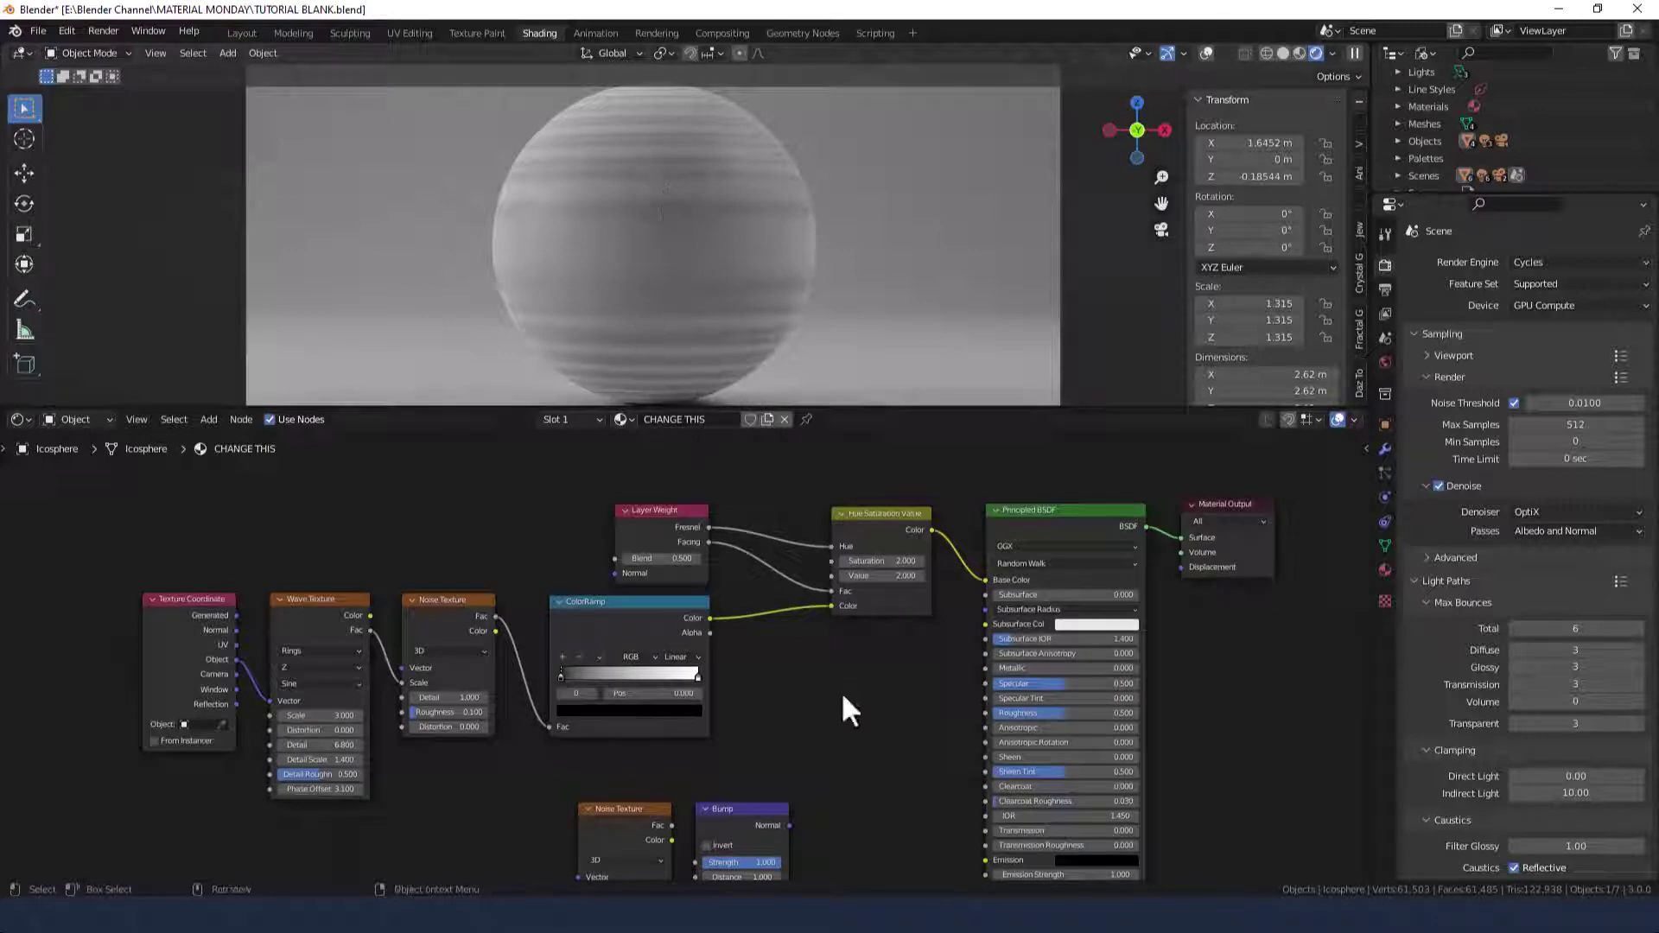
middle_click_drag(854, 682, 853, 672)
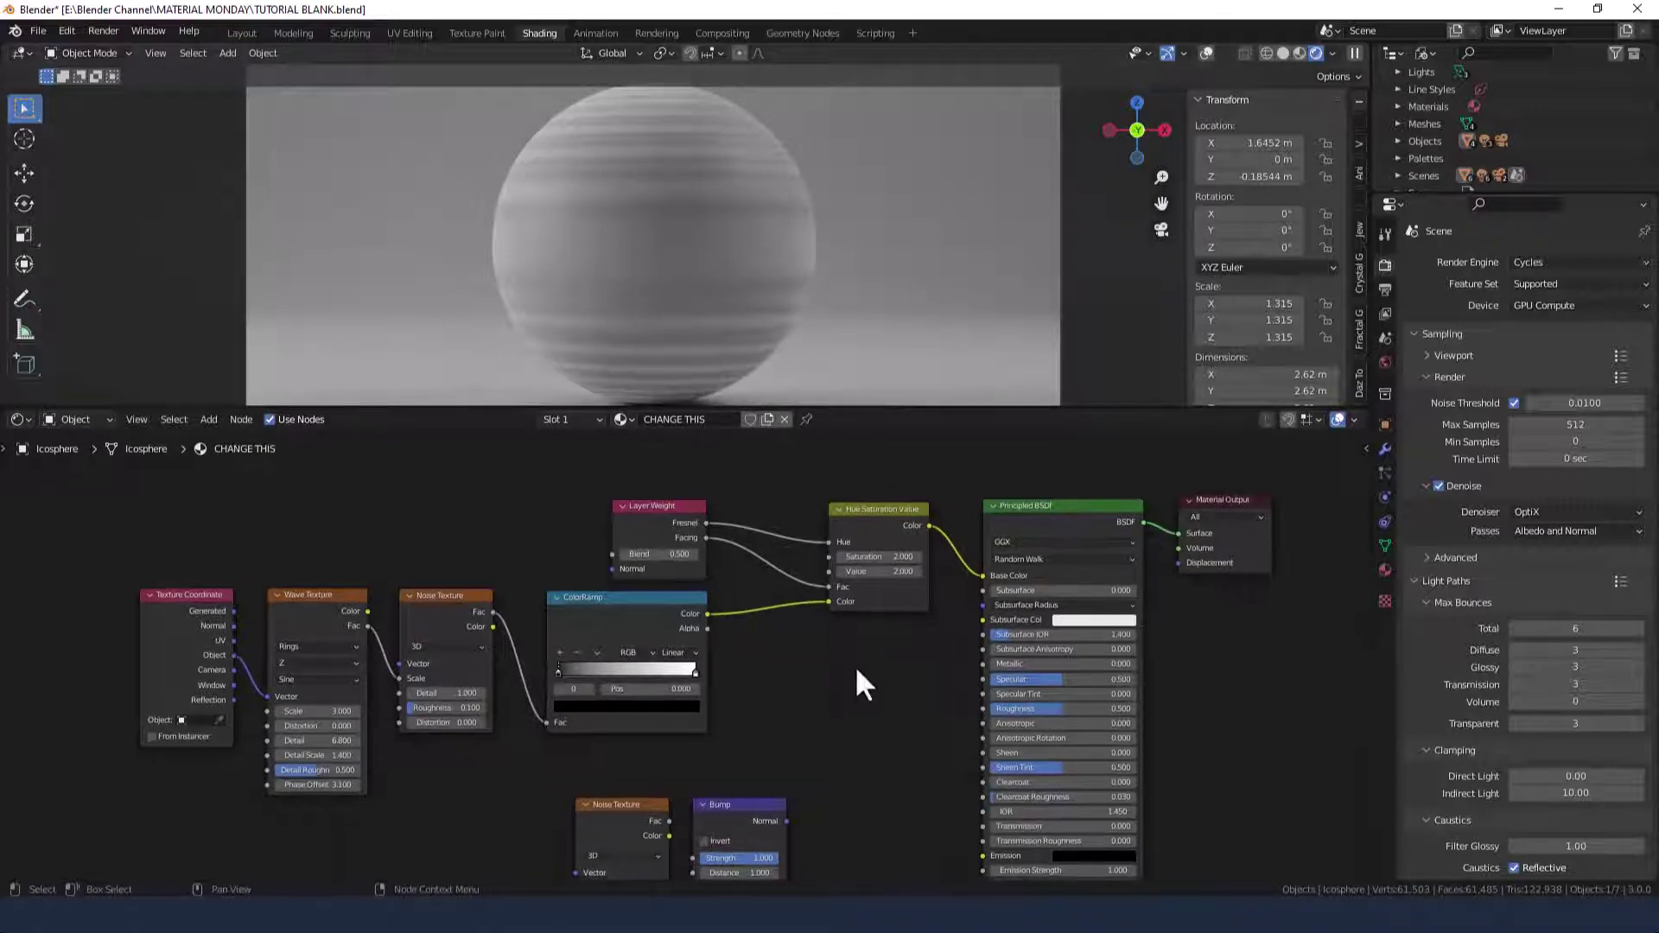
scroll(856, 671, "up", 3)
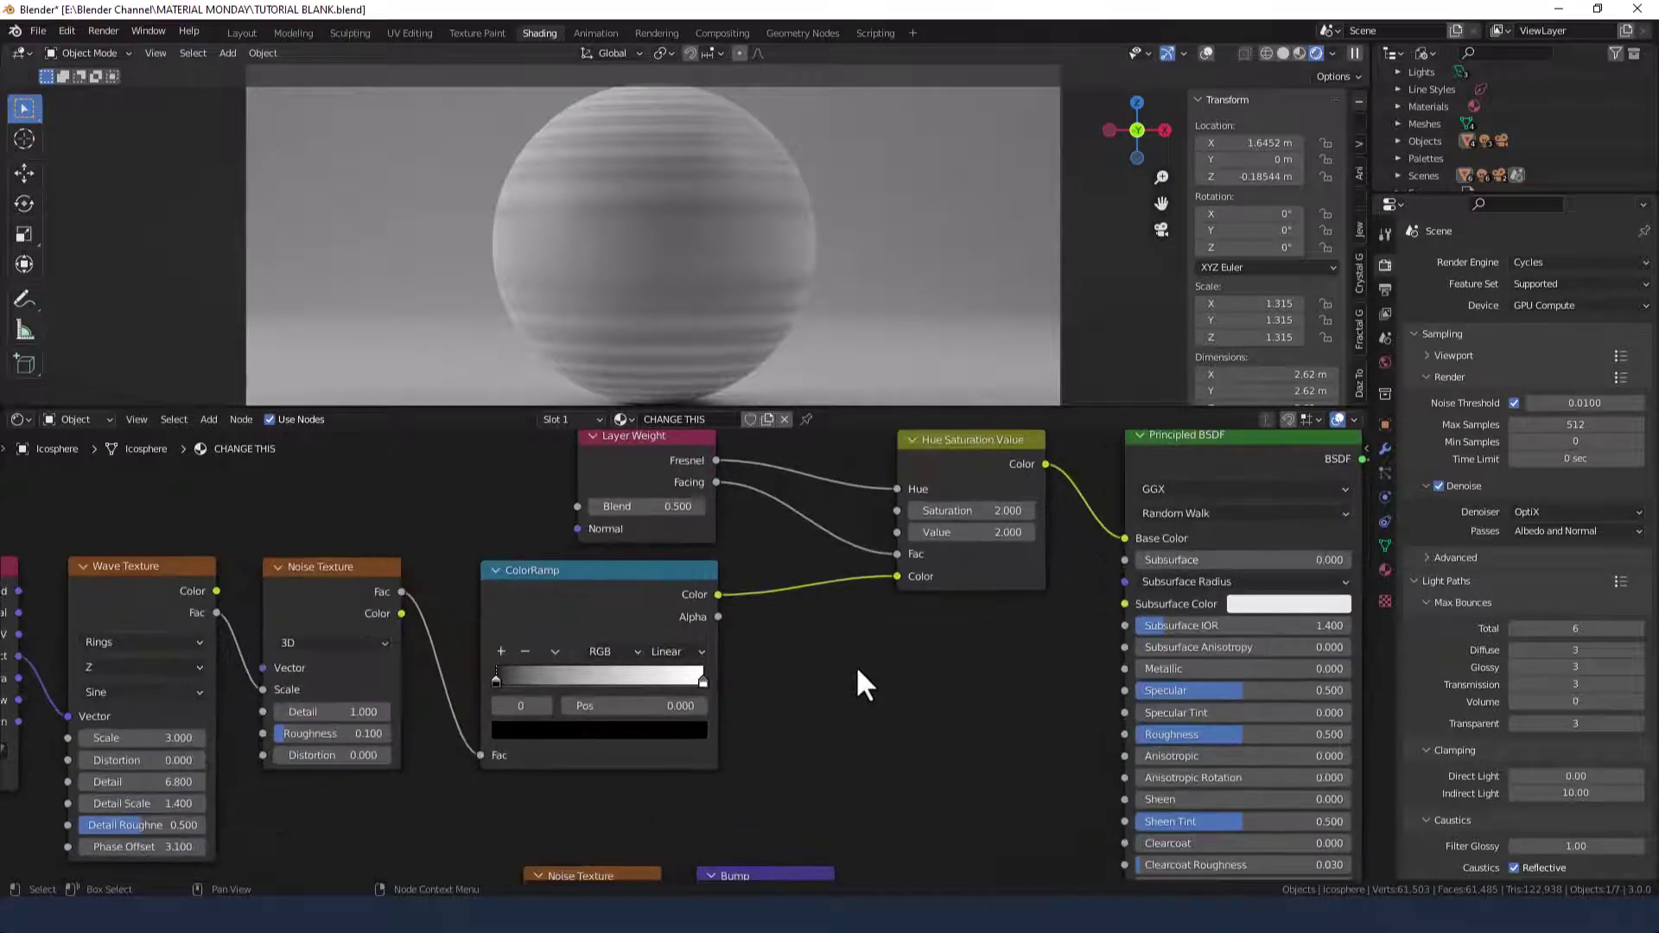
Step: Set the ColorRamp to HSL mode with Near interpolation and make its left stop white
middle_click_drag(858, 670, 896, 652)
left_click(786, 637)
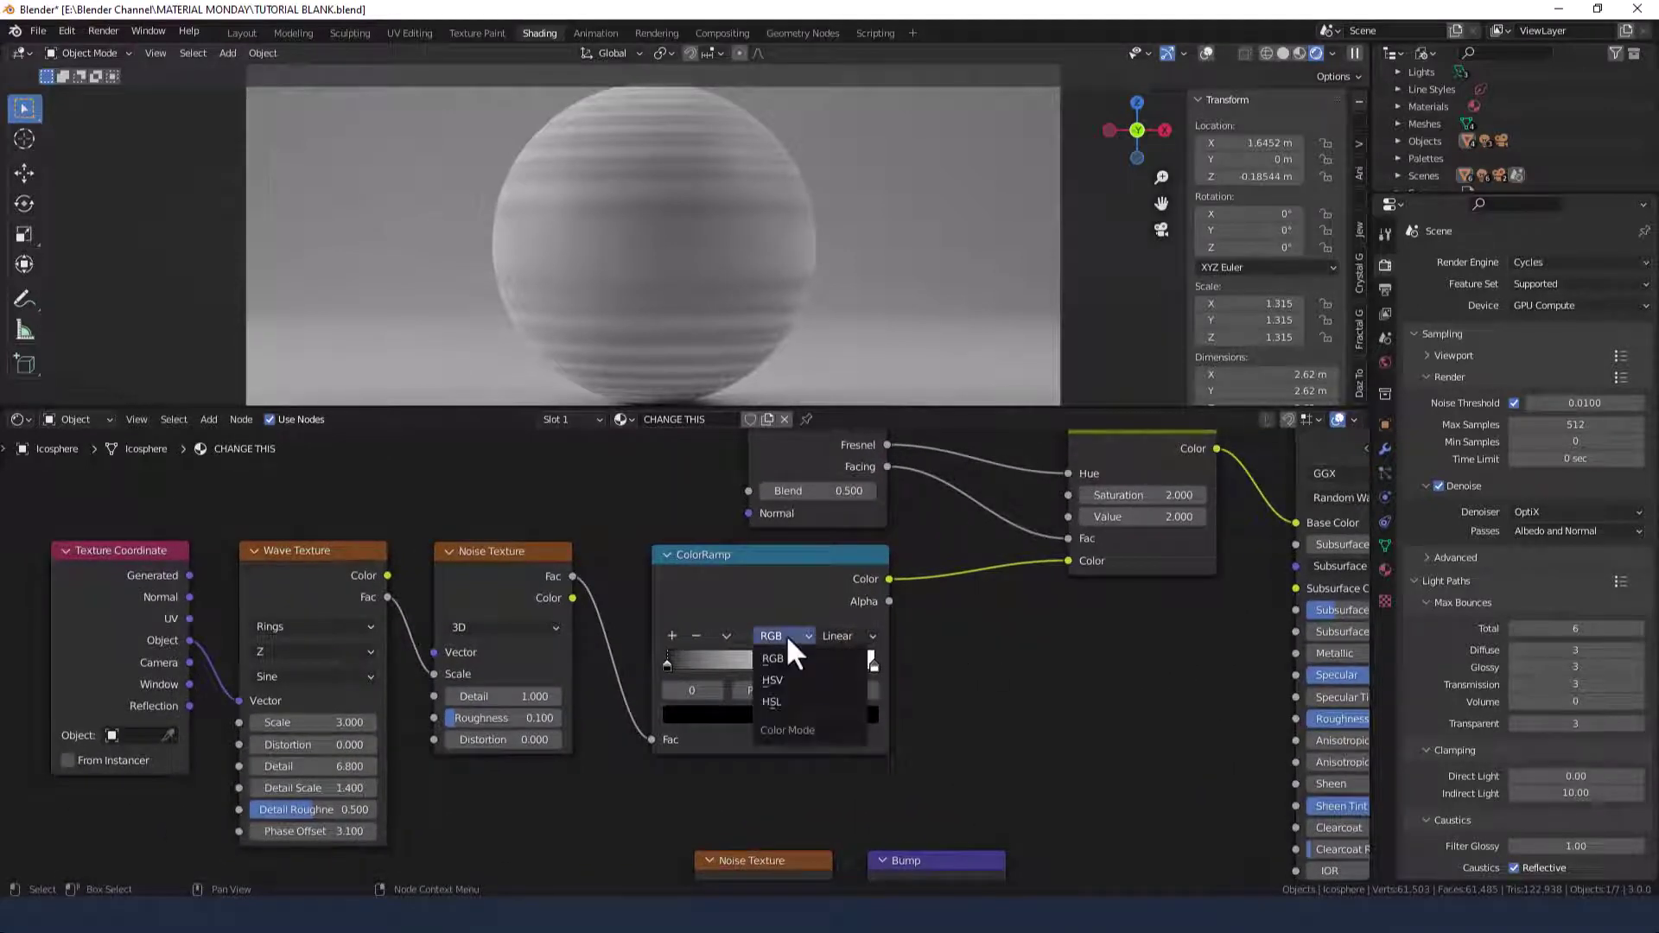
left_click(783, 706)
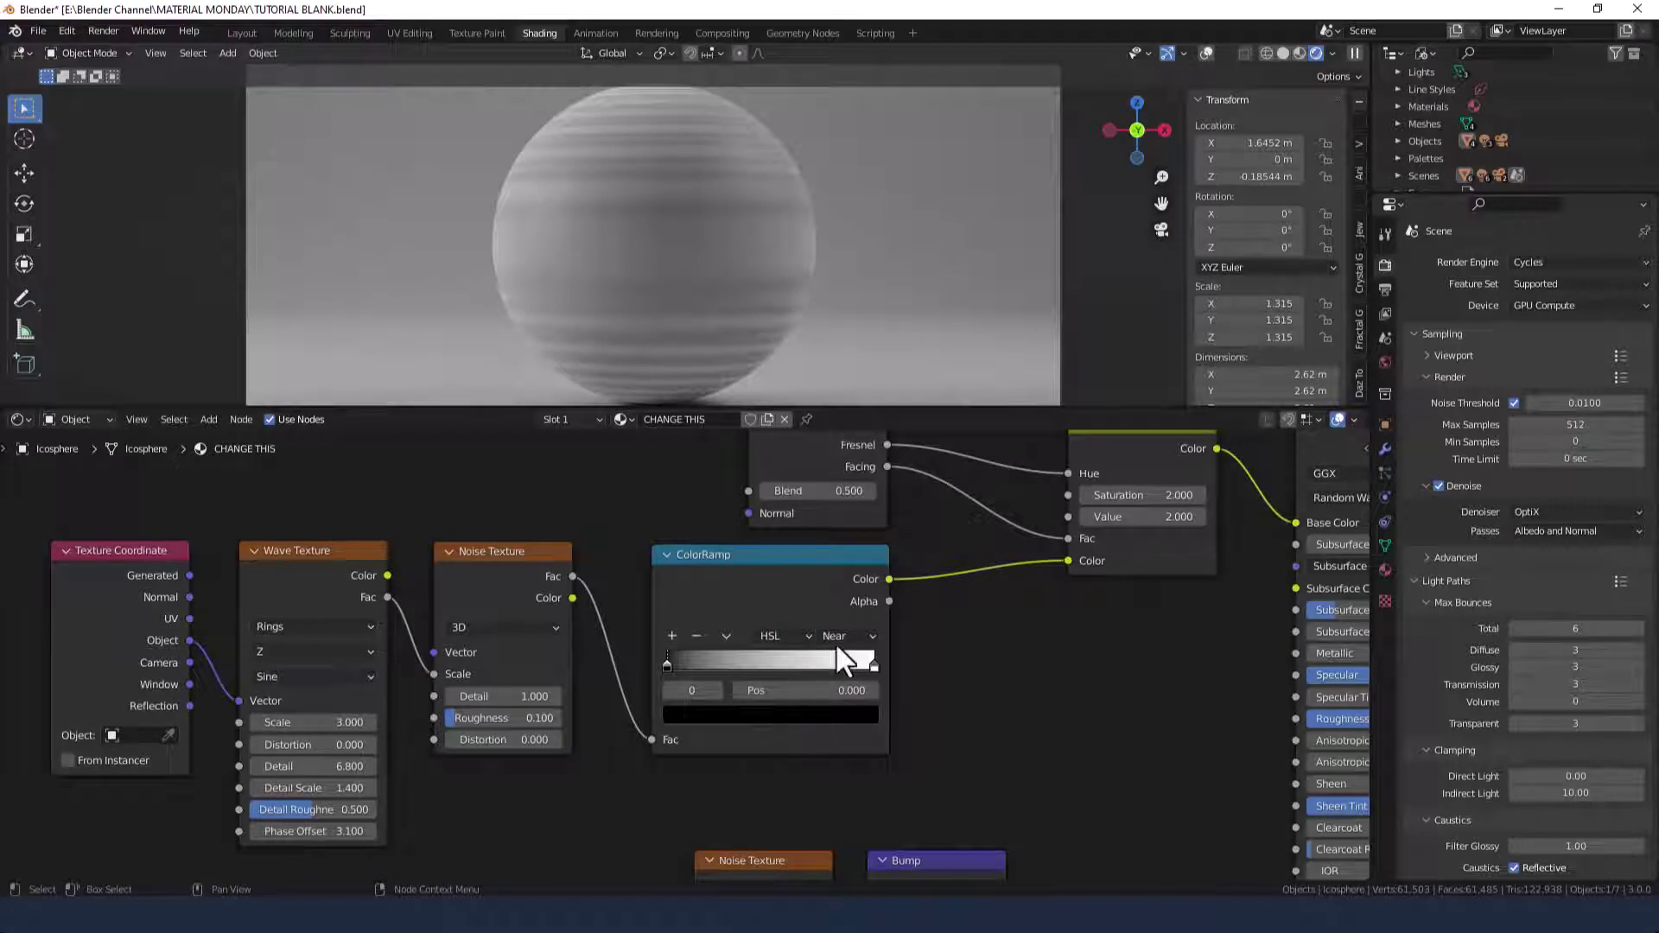
left_click(842, 636)
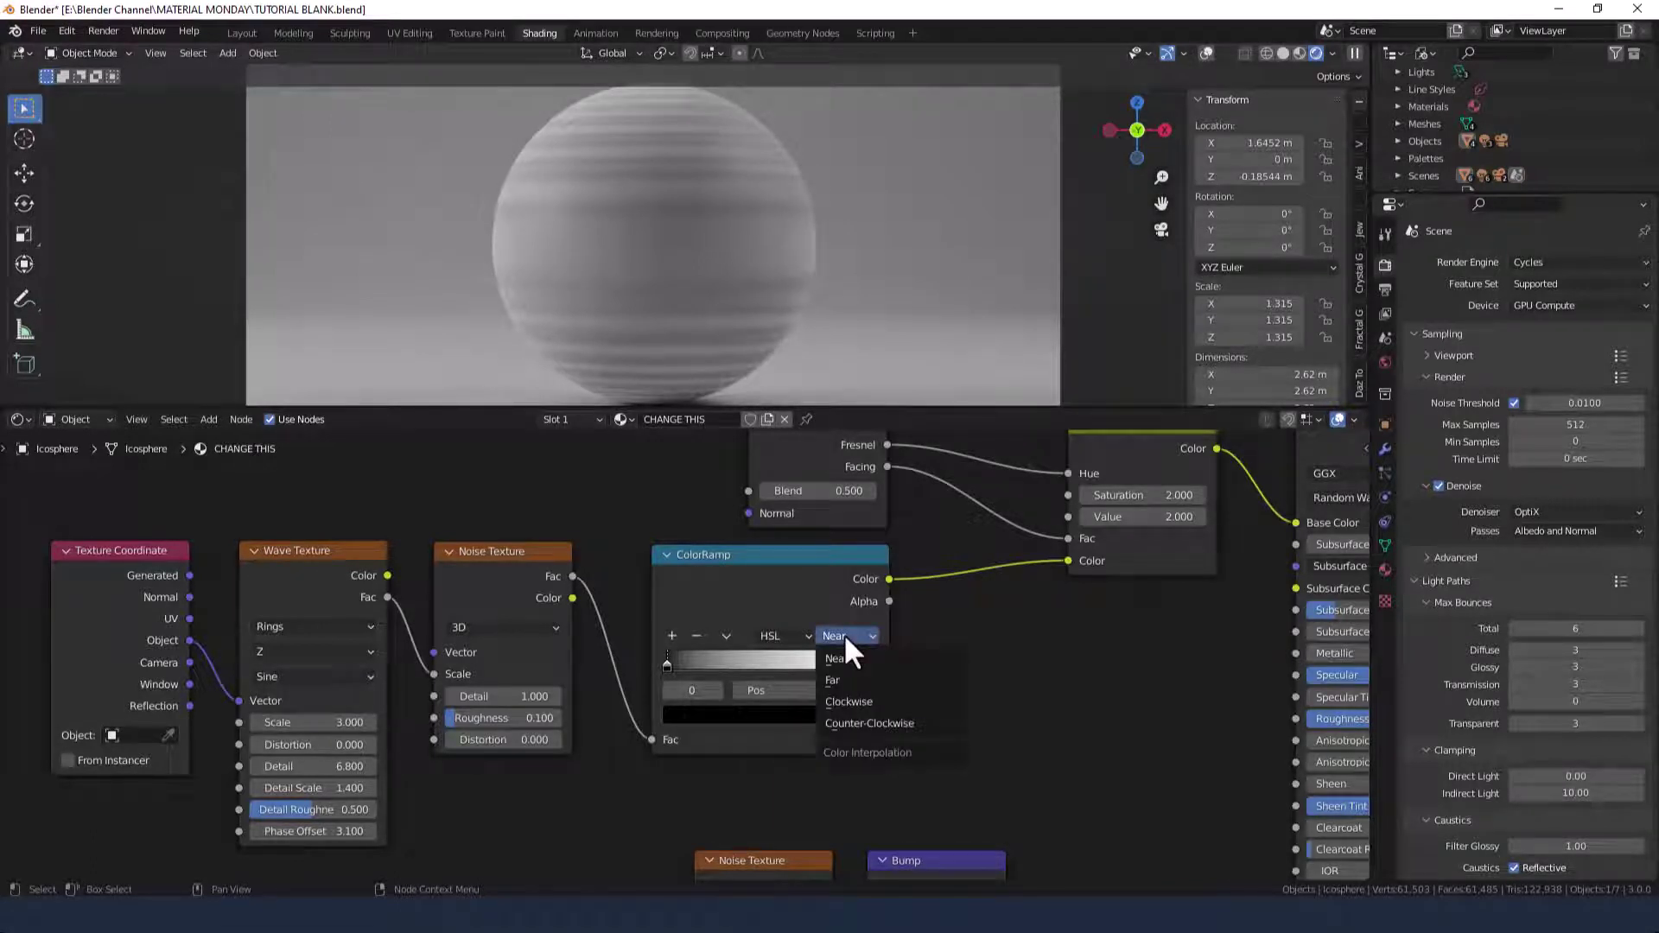
left_click(666, 665)
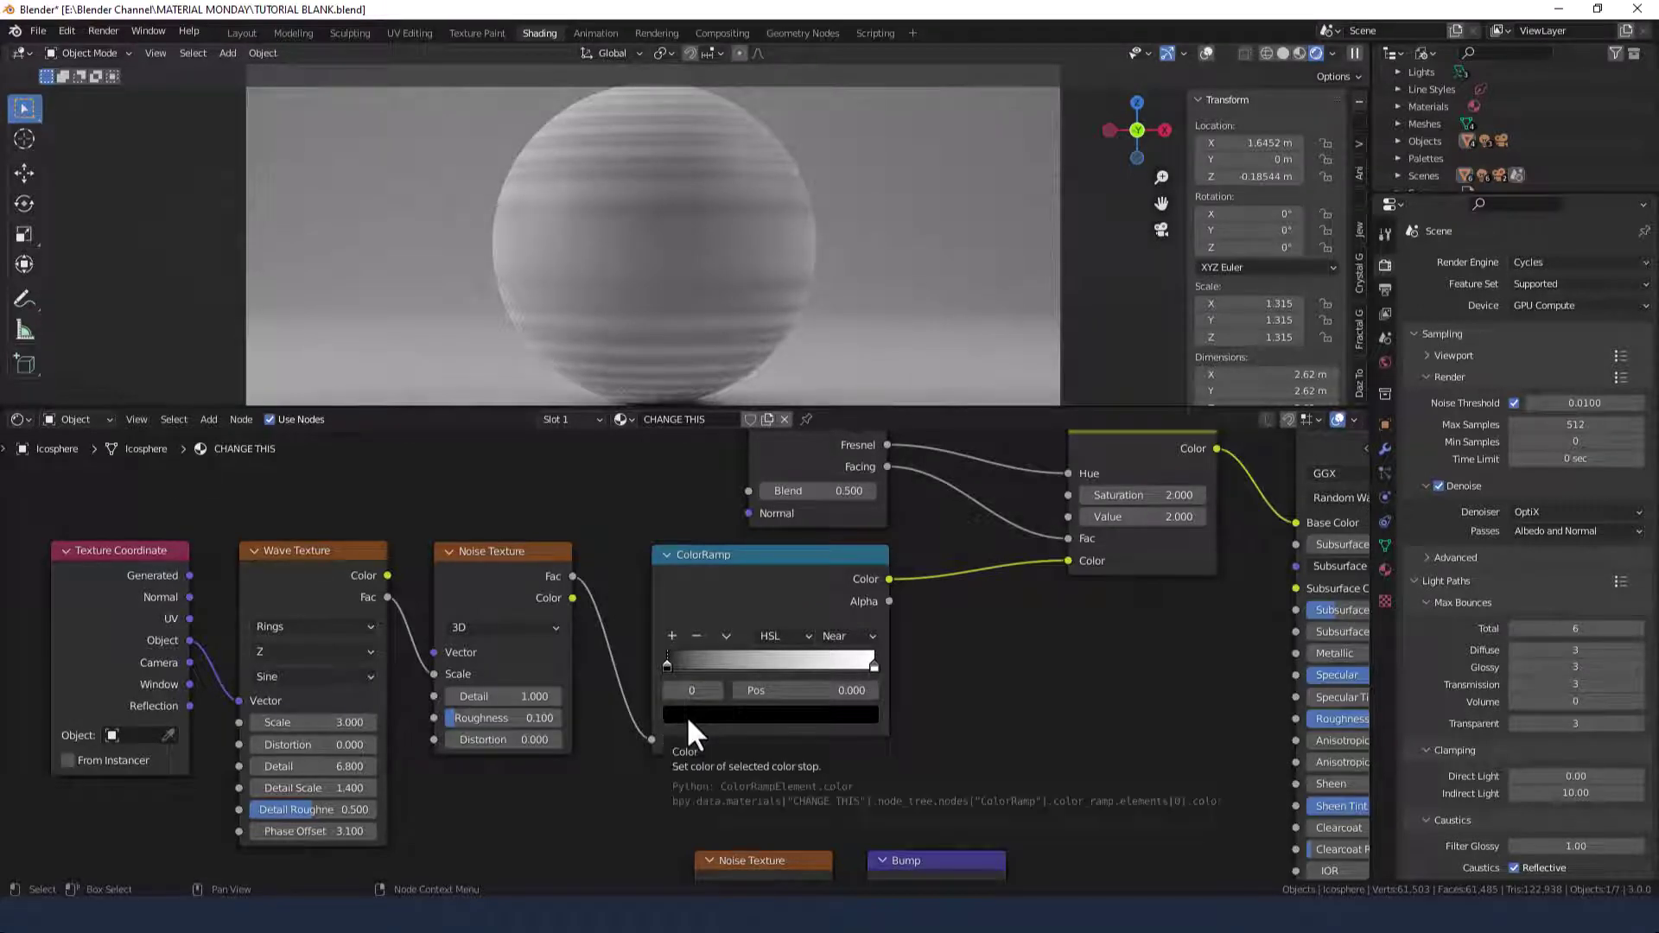
left_click(689, 721)
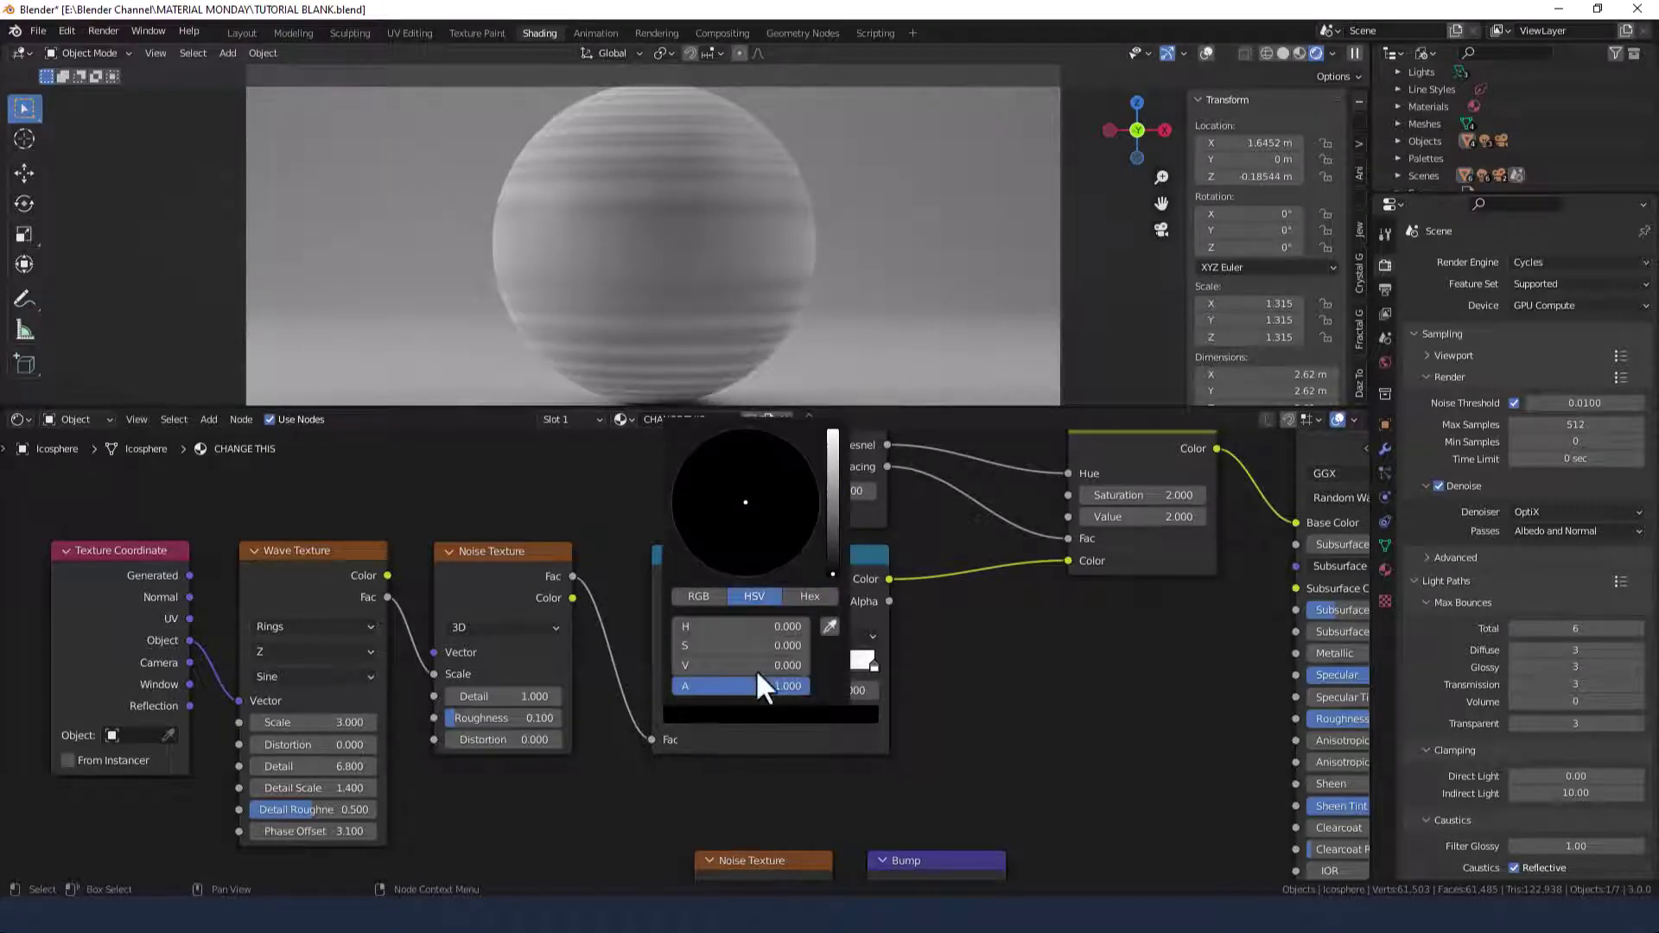
left_click_drag(832, 575, 832, 432)
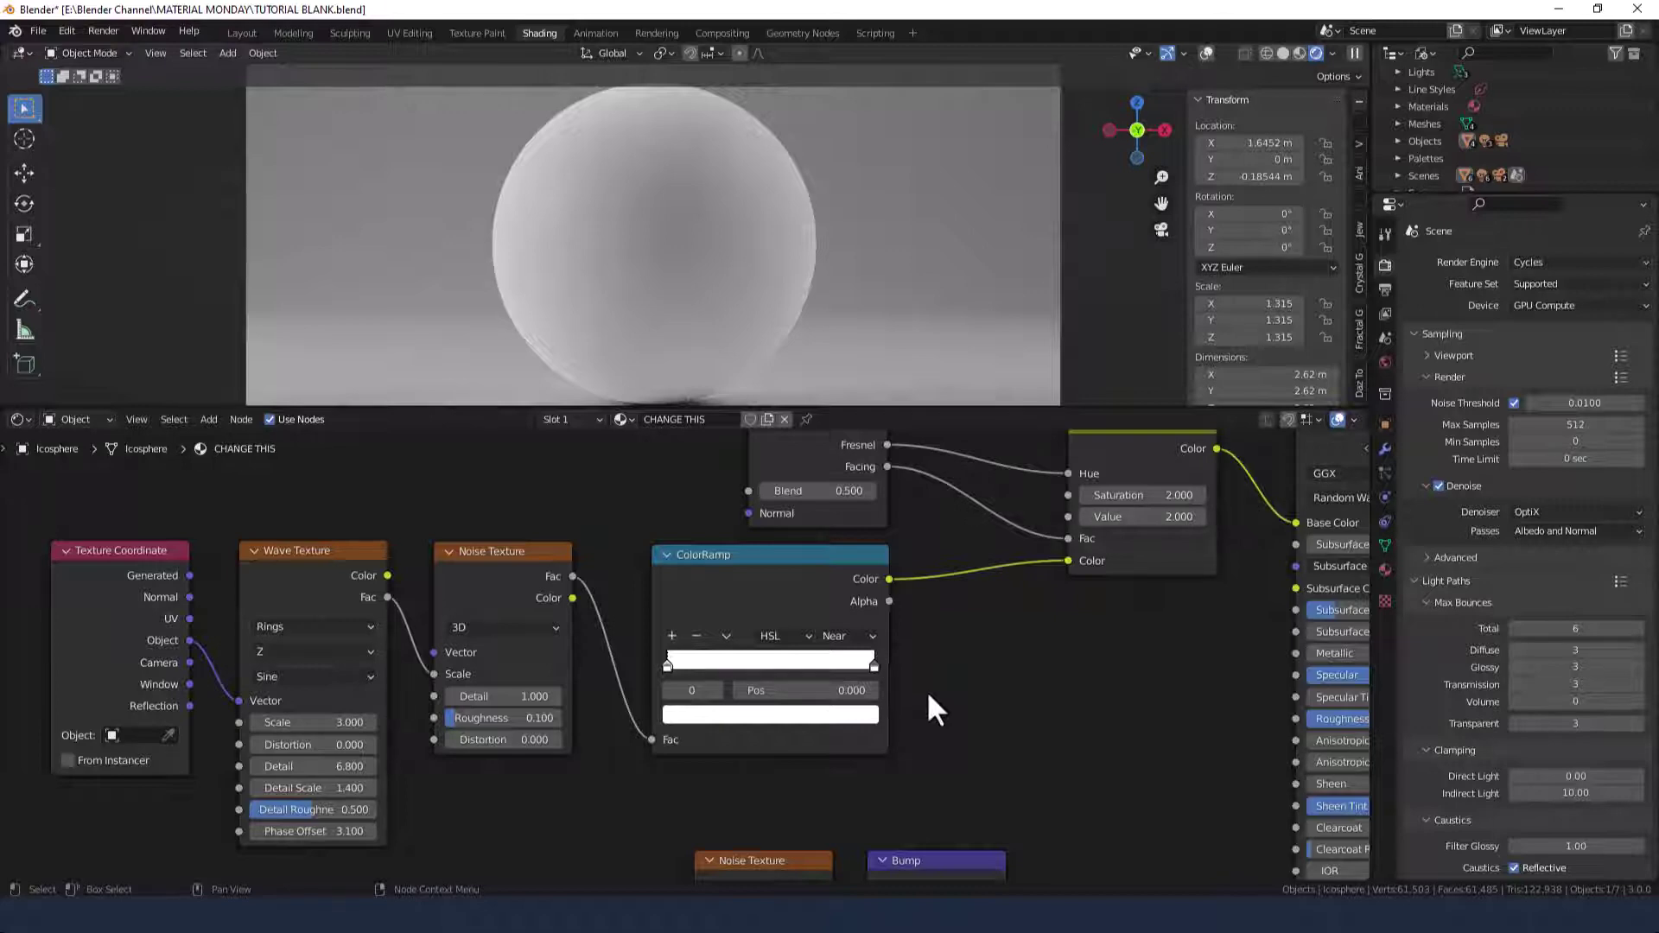
Step: Set the ColorRamp's right stop to hex colour 549B8C
left_click(874, 666)
left_click(863, 719)
left_click(810, 601)
left_click(769, 626)
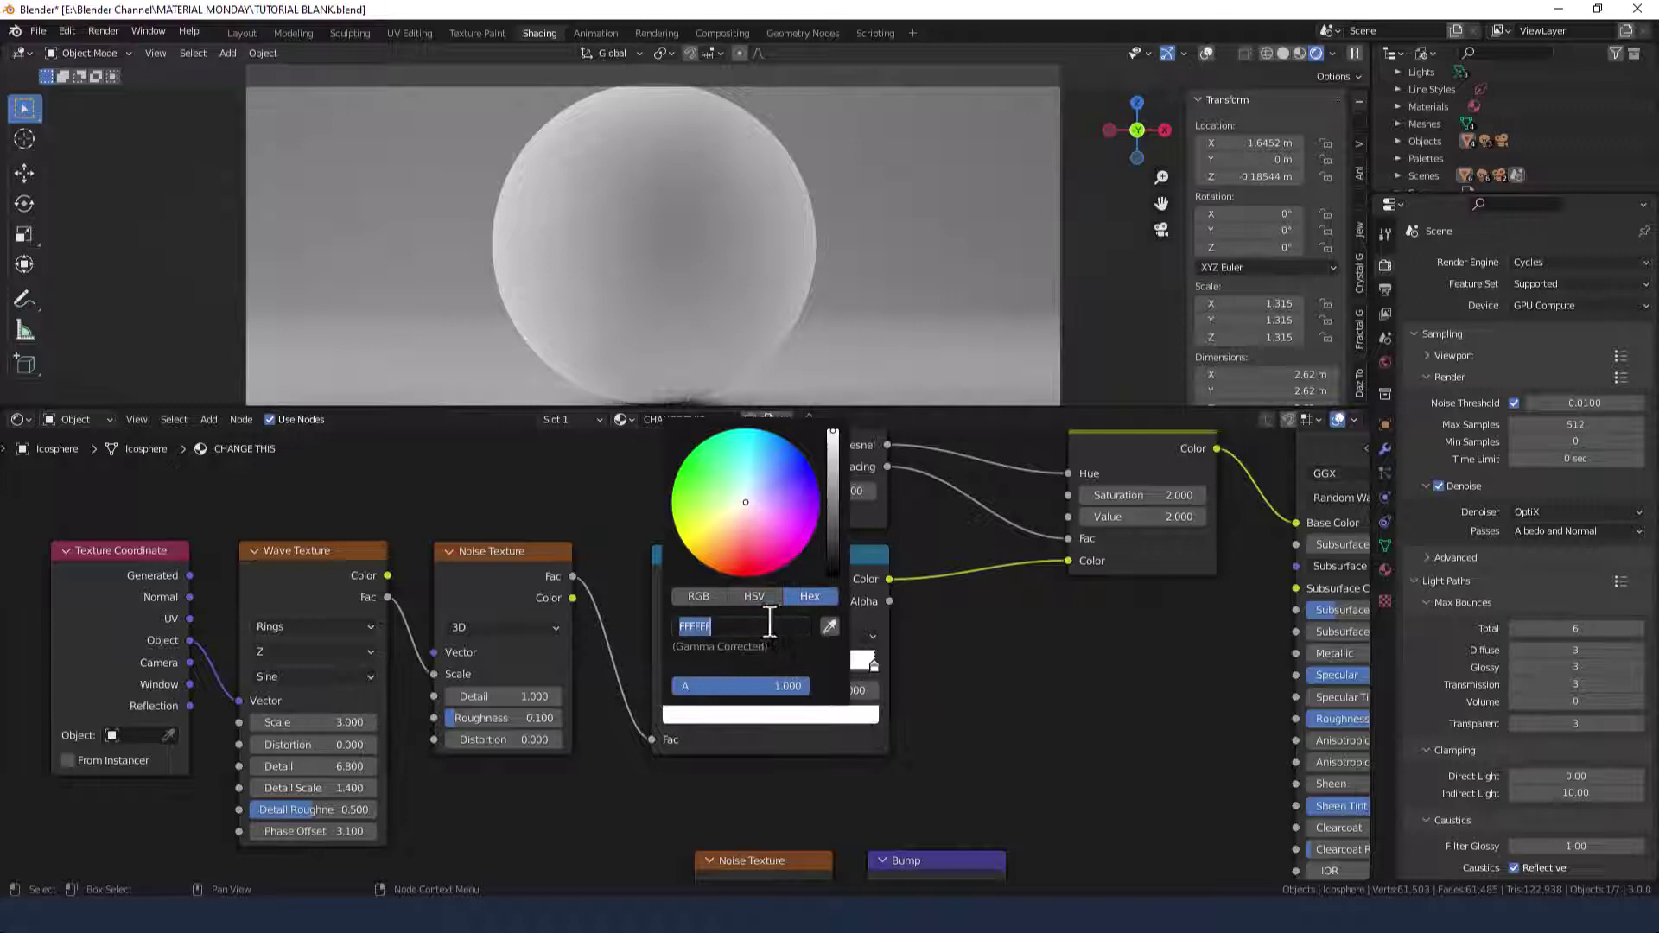
type("549B8C")
key("Return")
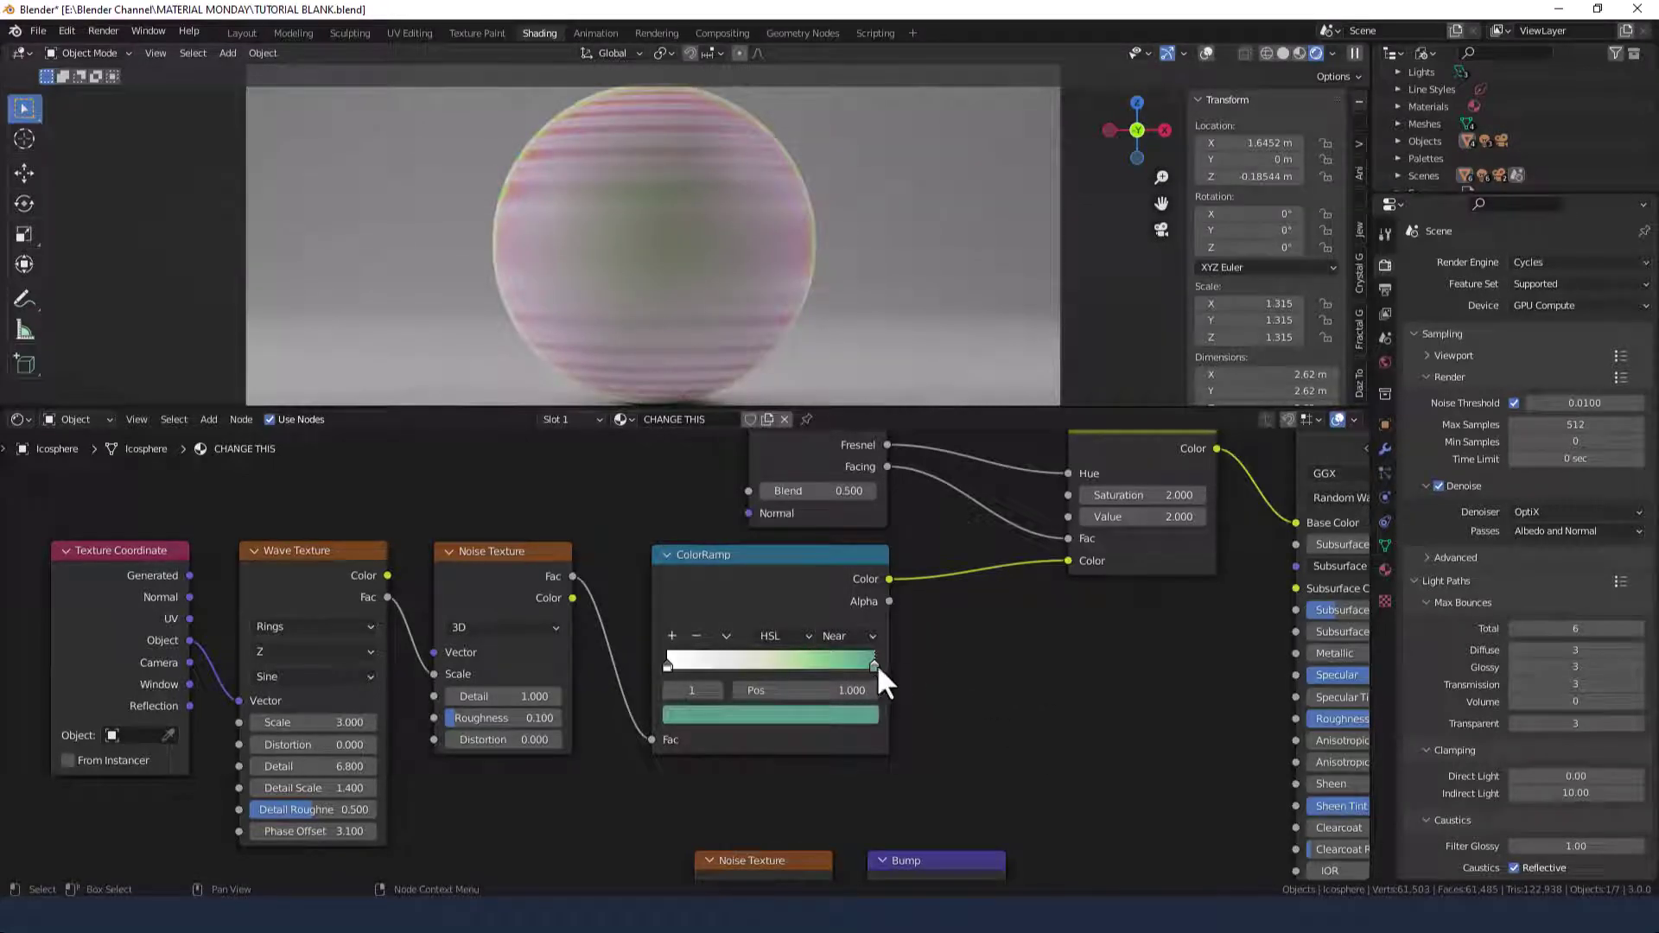
Step: Darken the right stop to dark green by lowering its V value to 0.1
left_click(838, 715)
left_click(754, 597)
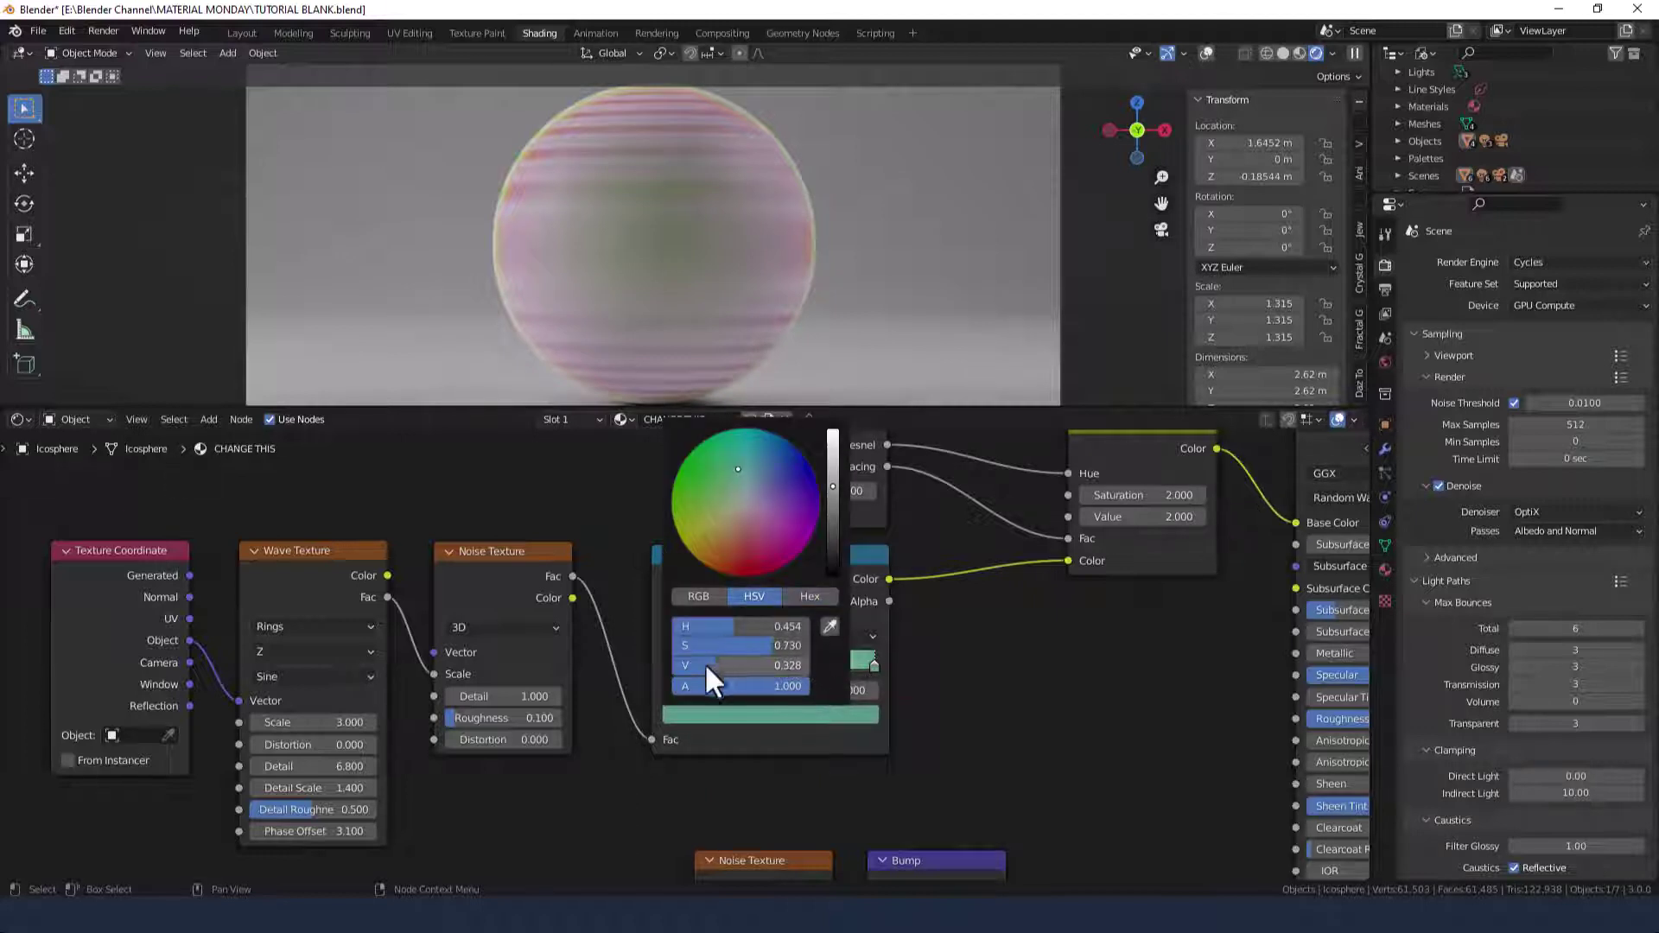
left_click(734, 665)
type("0.1")
key("Return")
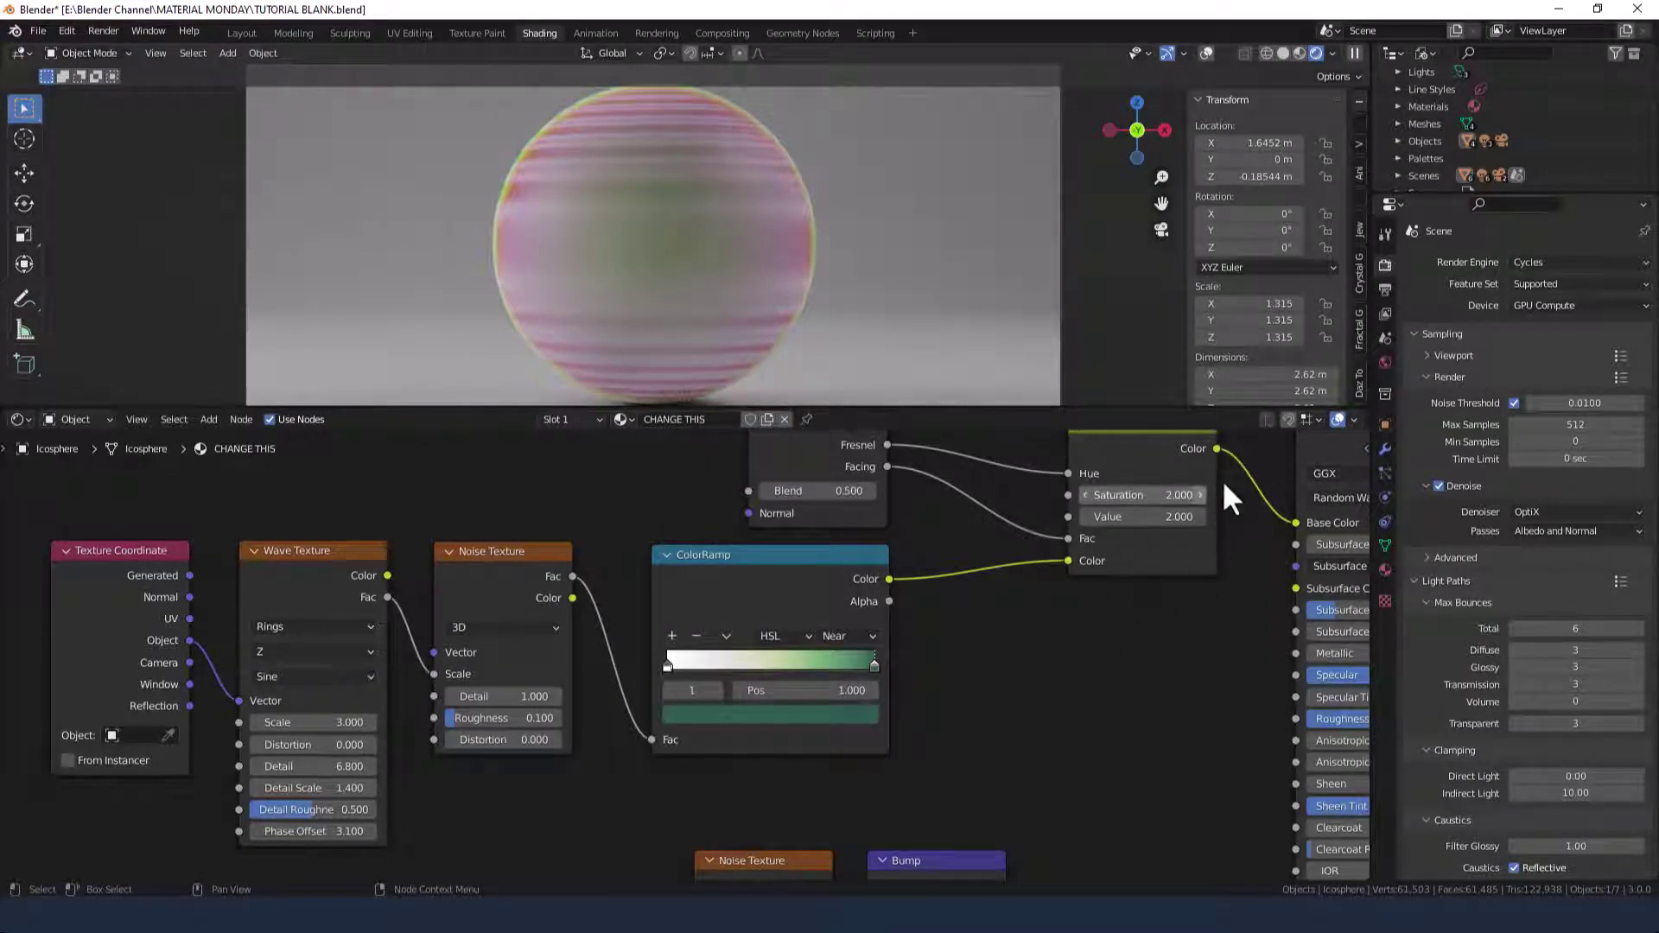
Step: Preview the ColorRamp on the sphere and set its first stop to teal hex 216477
left_click(754, 575, "ctrl+shift")
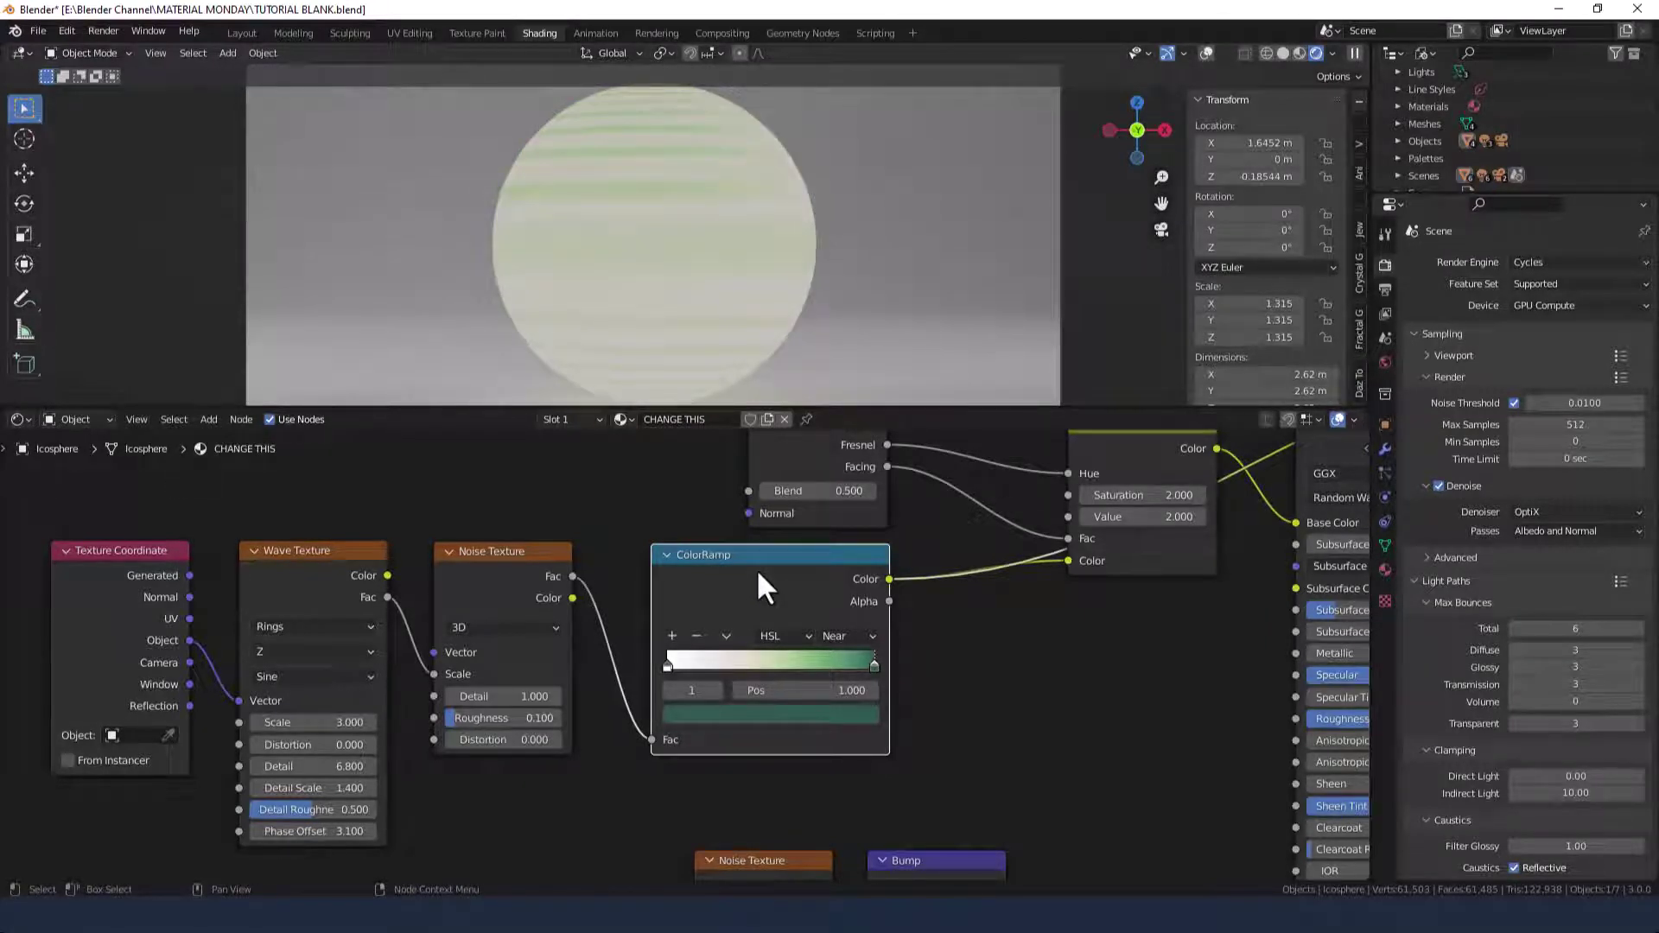
left_click(665, 664)
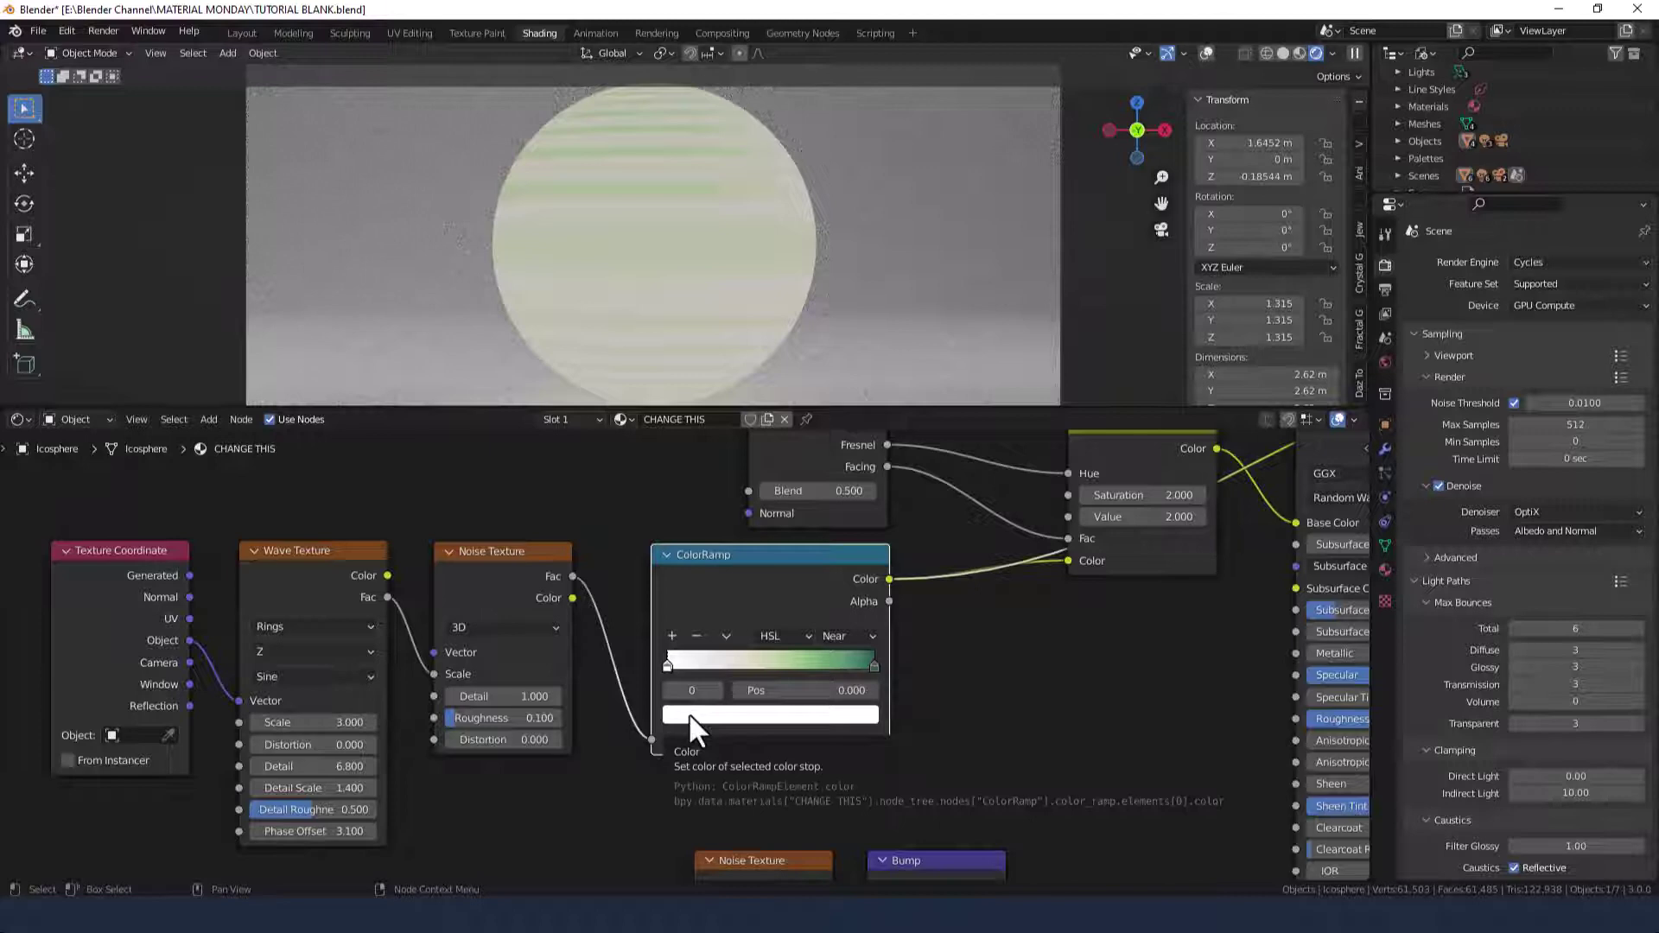
left_click(953, 724)
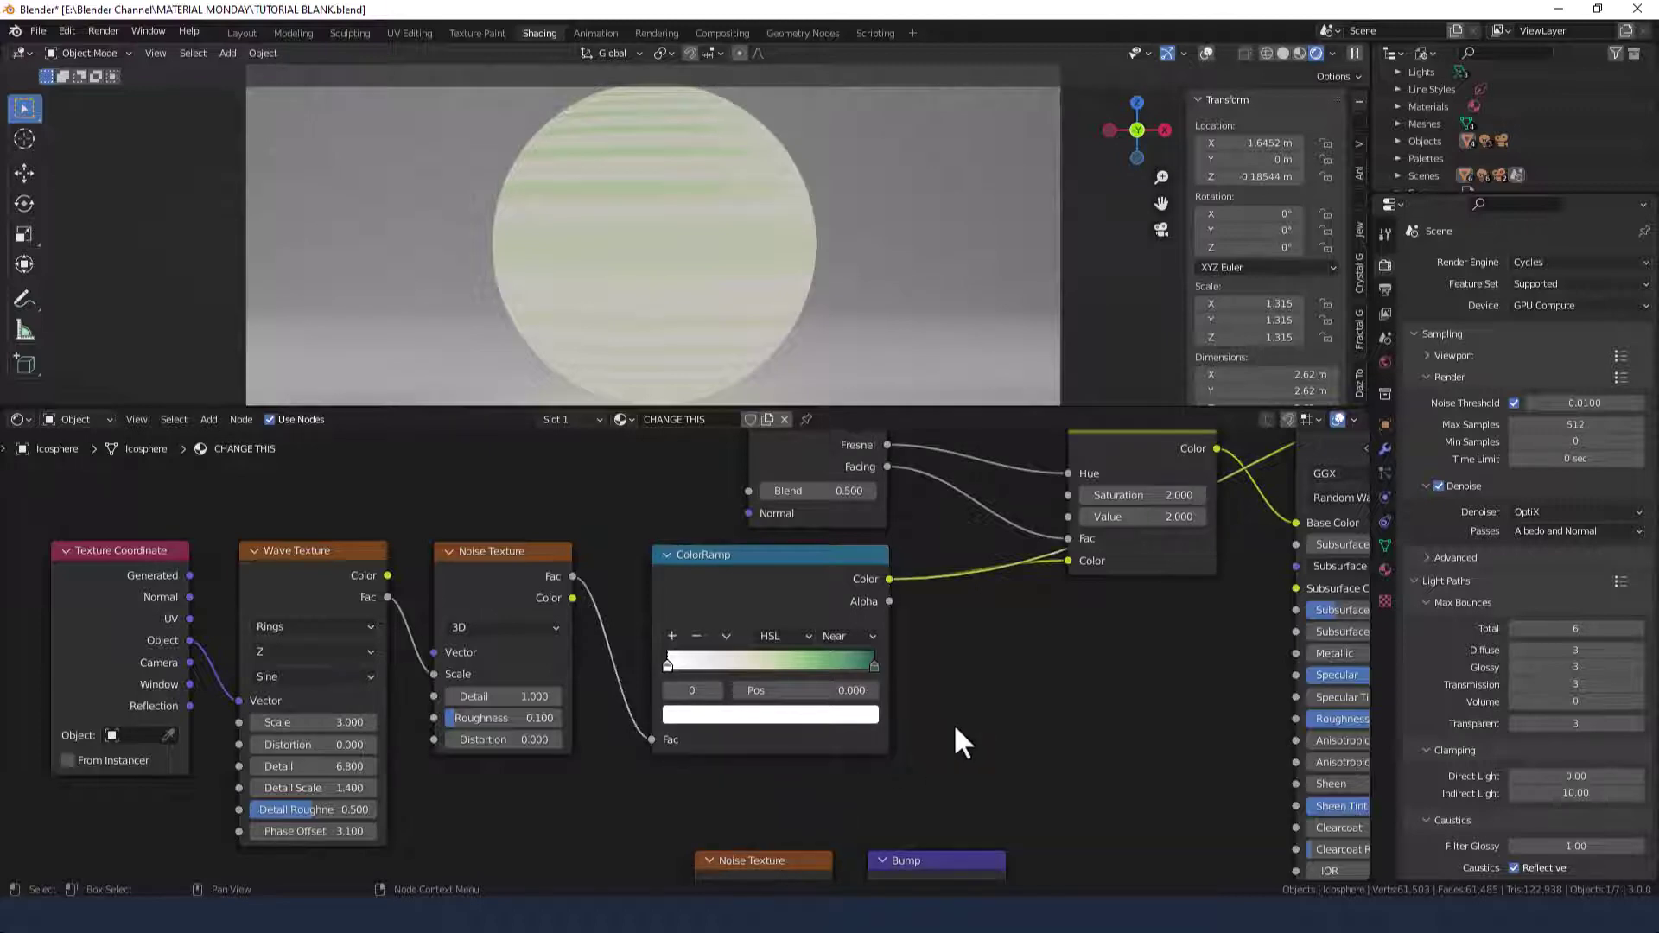
left_click(666, 666)
left_click(697, 714)
left_click(796, 596)
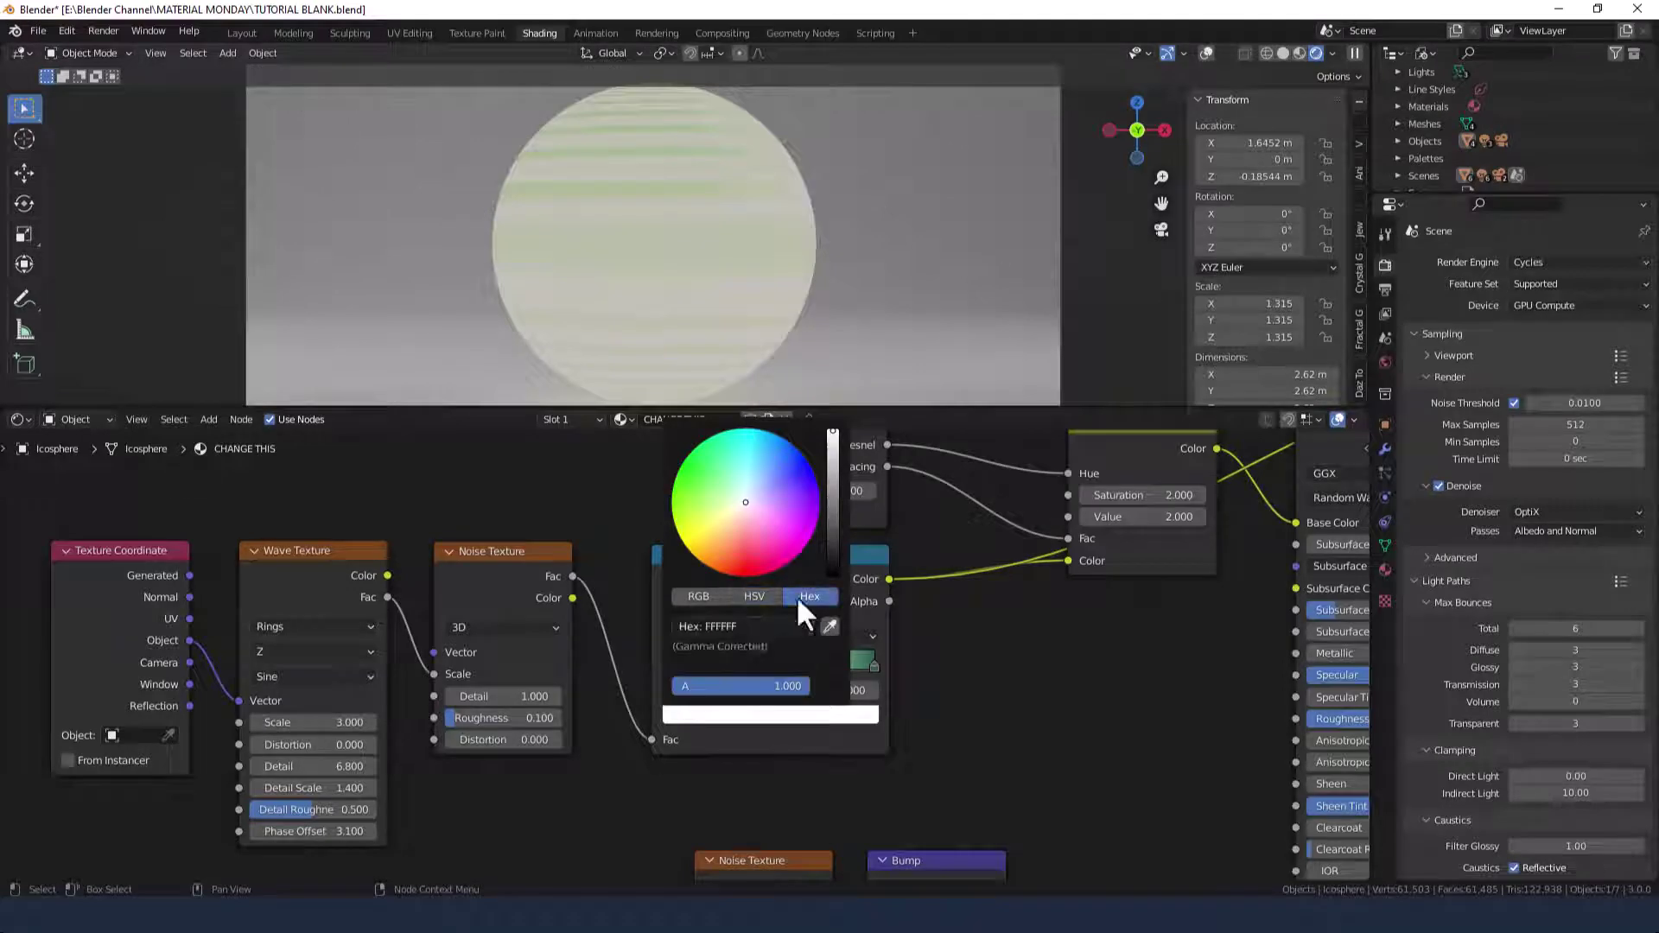
left_click(750, 626)
type("216477")
key("Return")
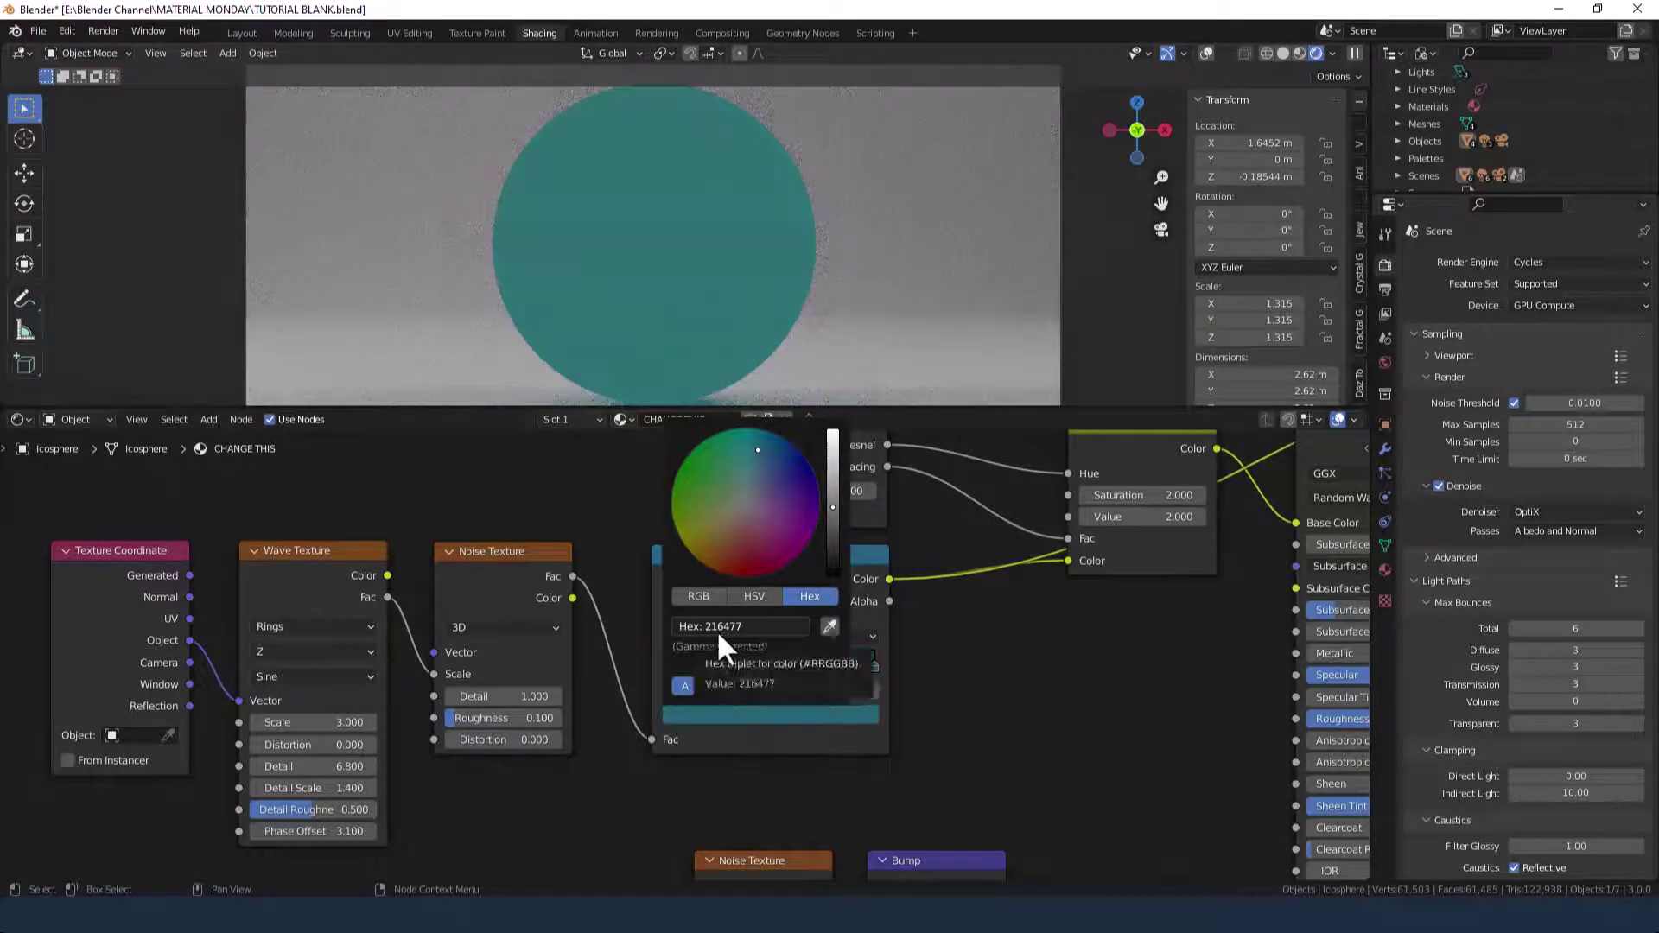
Step: Shift the ColorRamp colour's hue toward green (H 0.382, S 0.918, V 0.184)
left_click(719, 716)
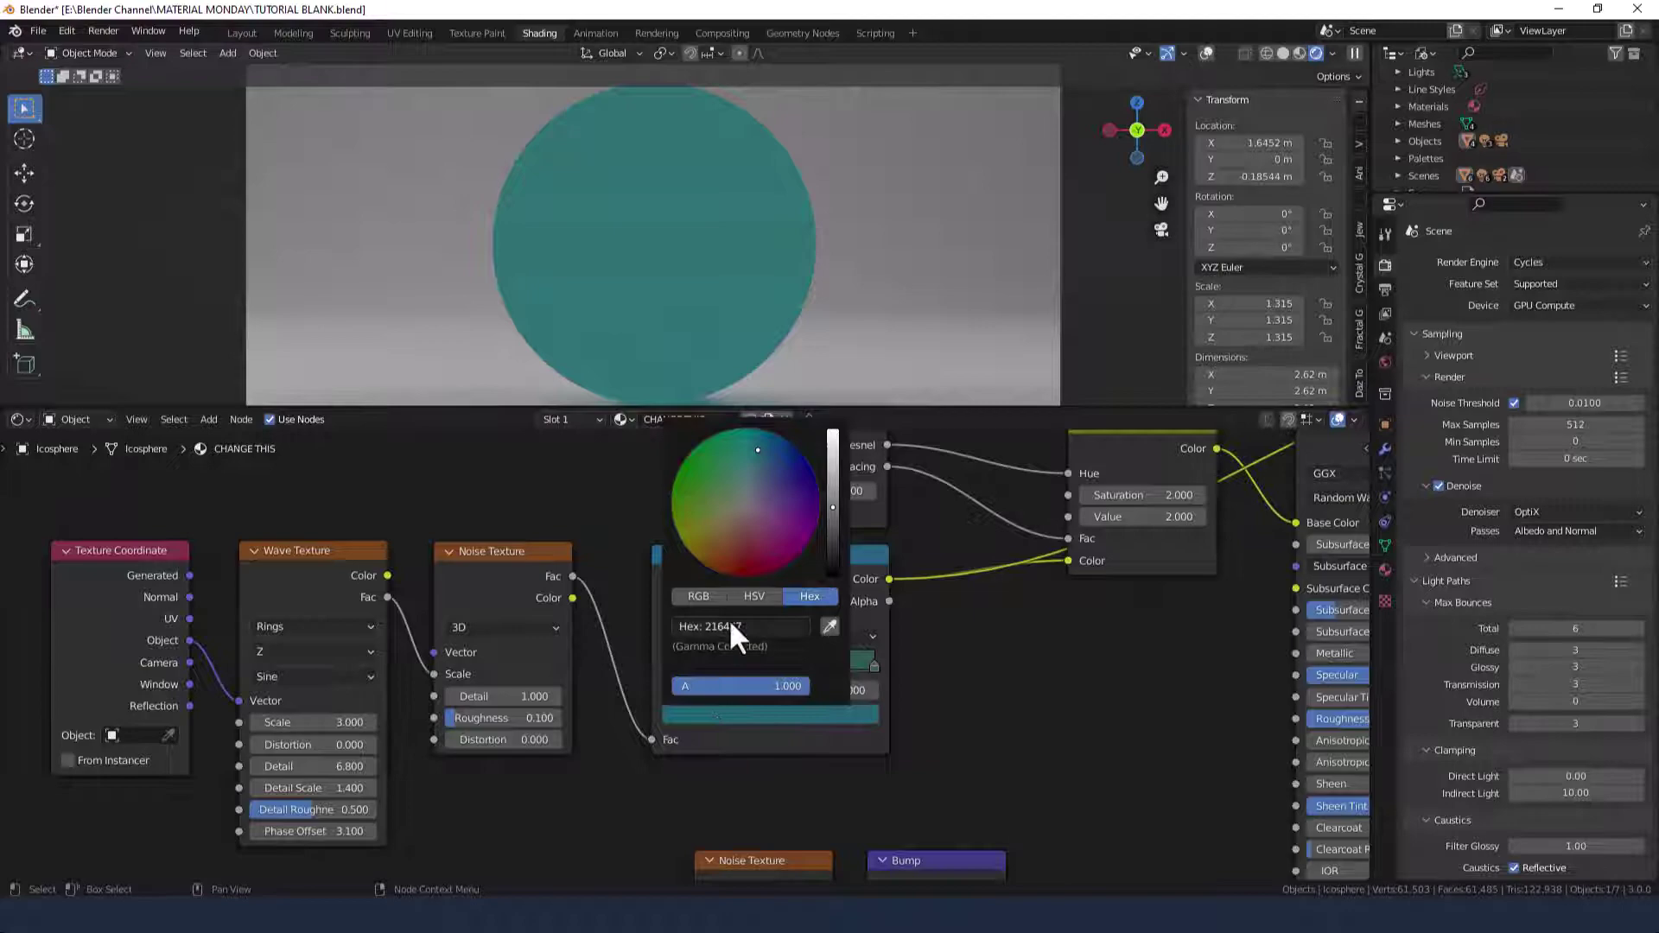
left_click(746, 597)
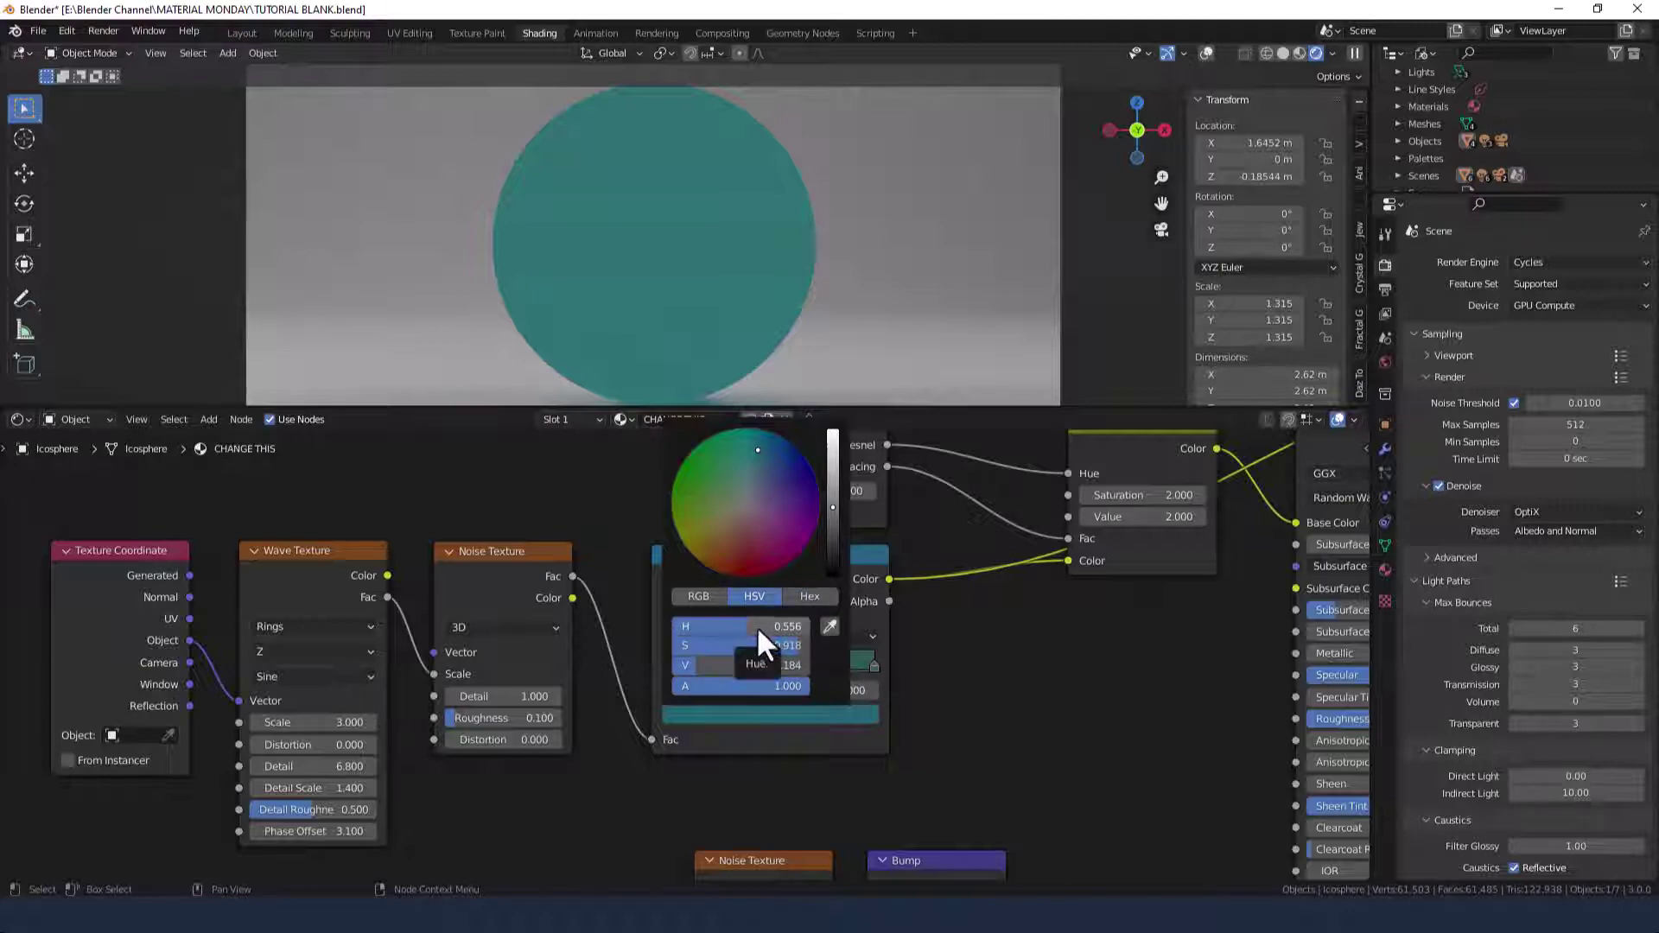
left_click_drag(755, 625, 725, 628)
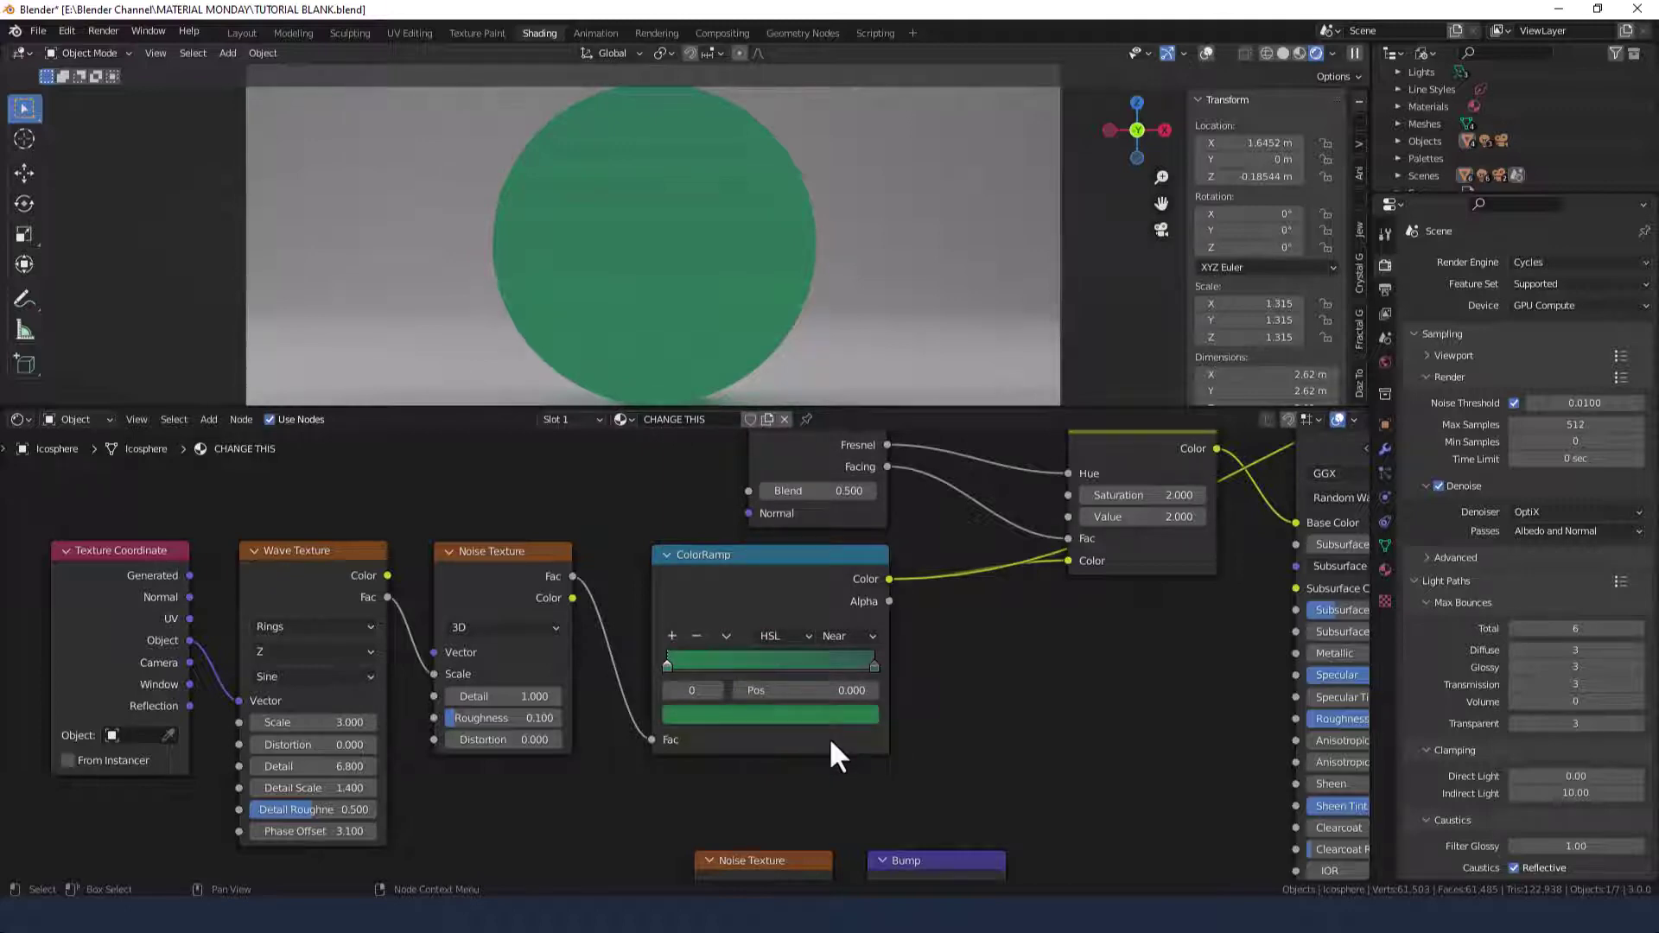
Step: Set the Principled BSDF distribution to Multiscatter GGX and preview the full material
scroll(1049, 600, "down", 2)
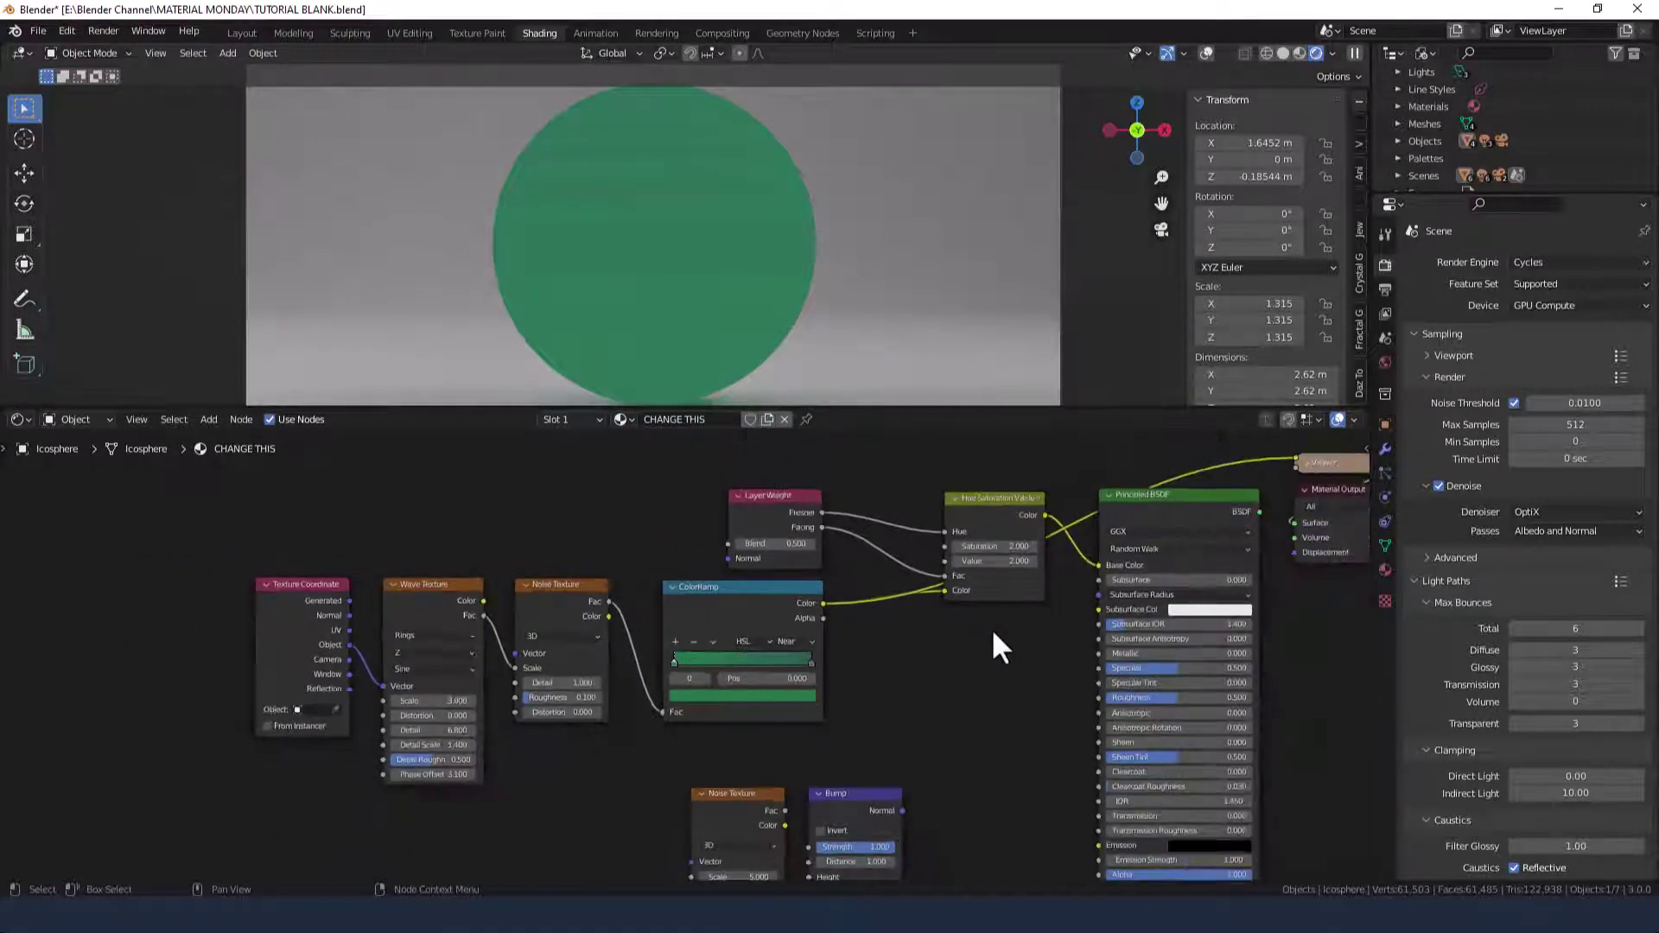
left_click(1156, 503, "ctrl+shift")
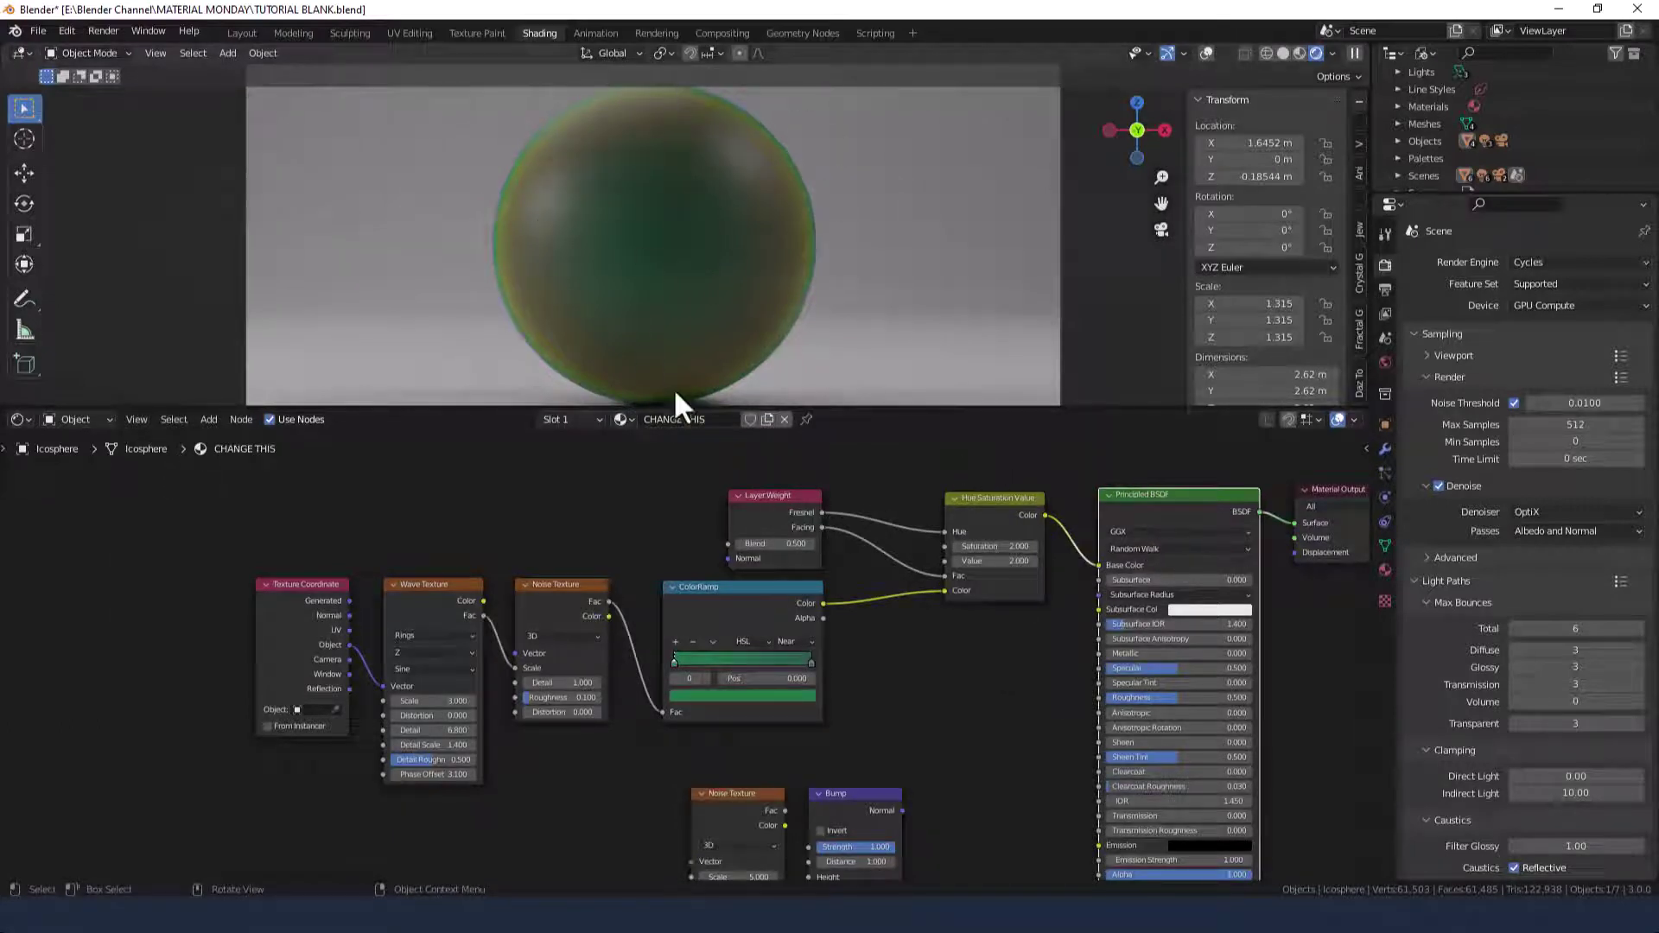
left_click(785, 508, "ctrl+shift")
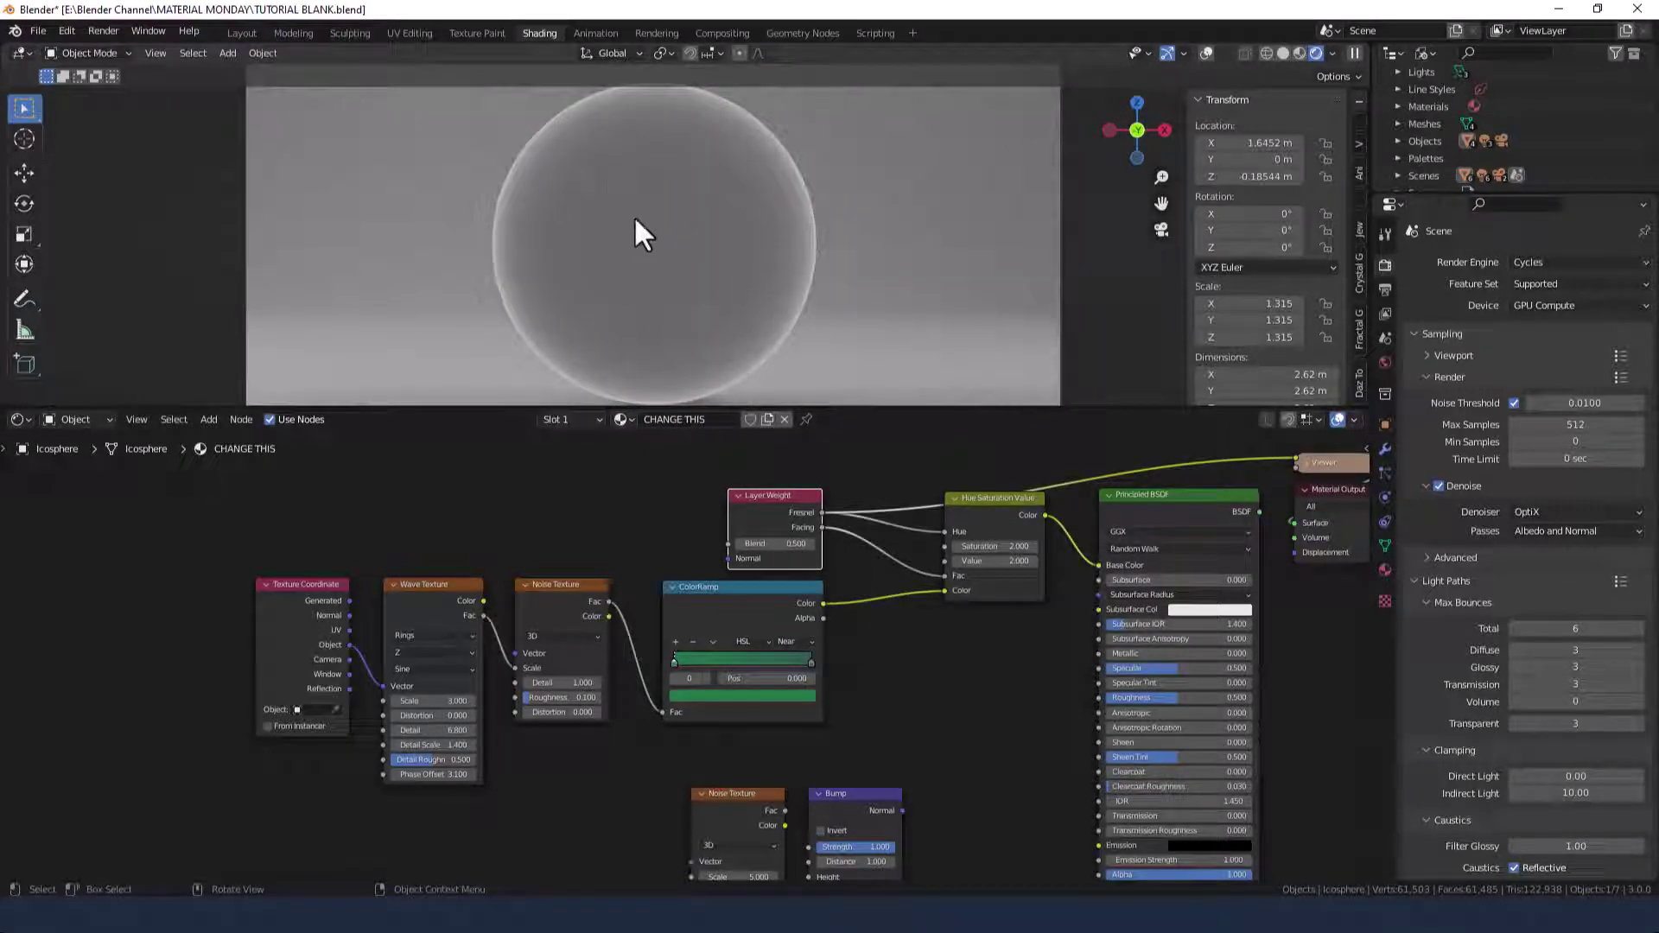
left_click(982, 499, "ctrl+shift")
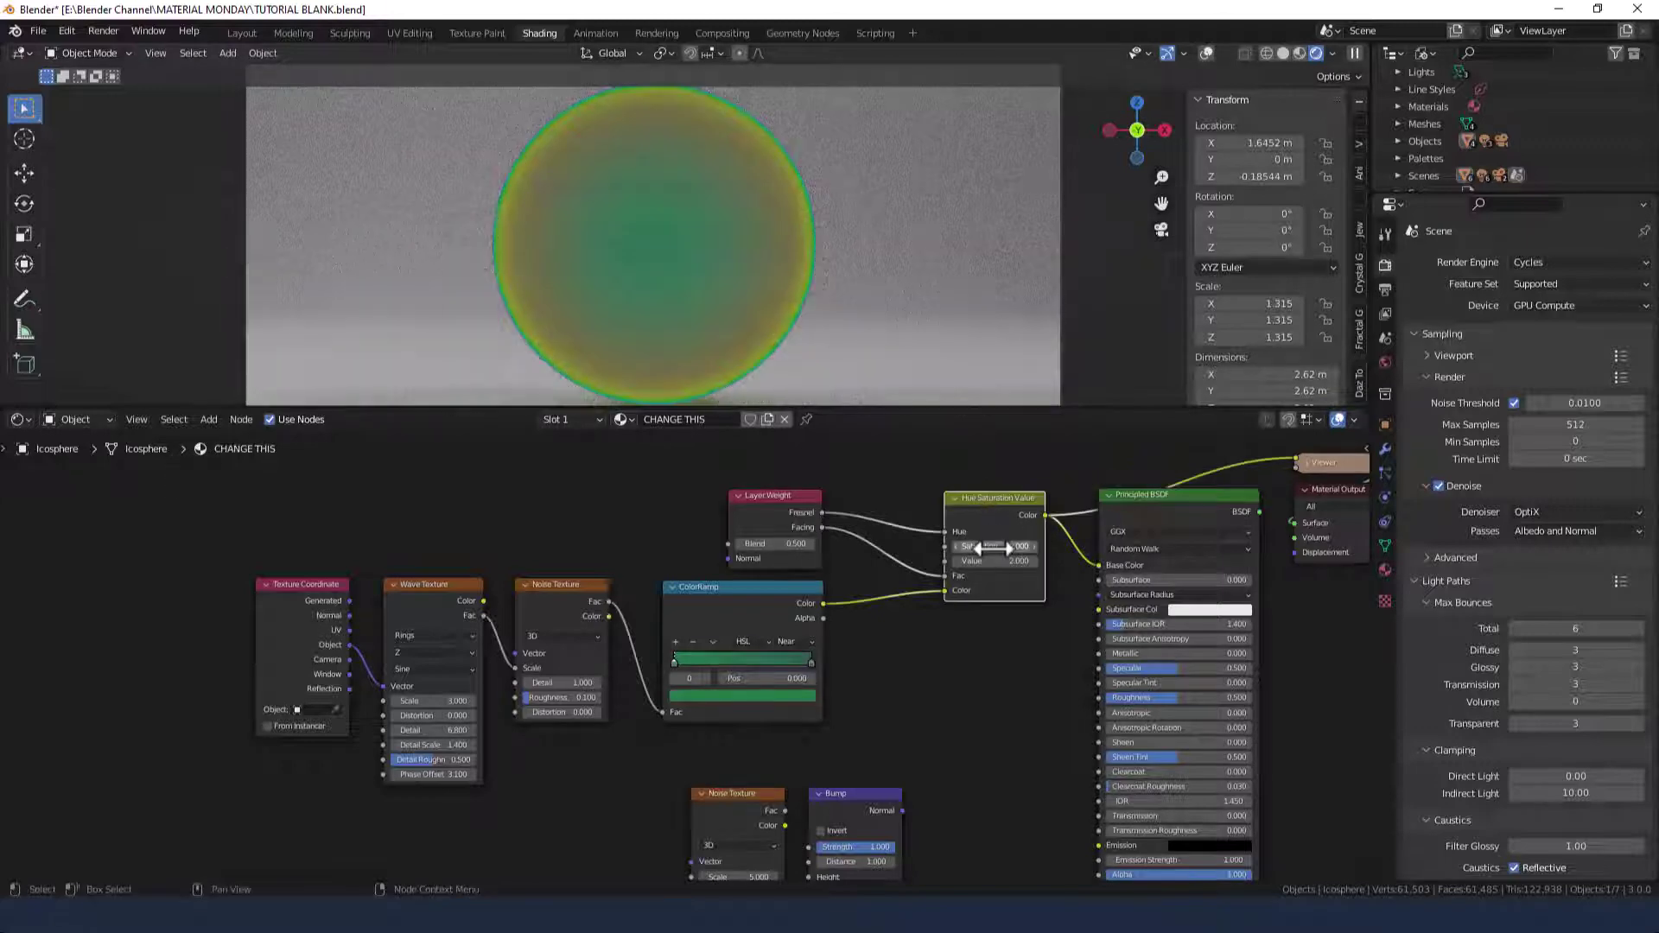
left_click(987, 685)
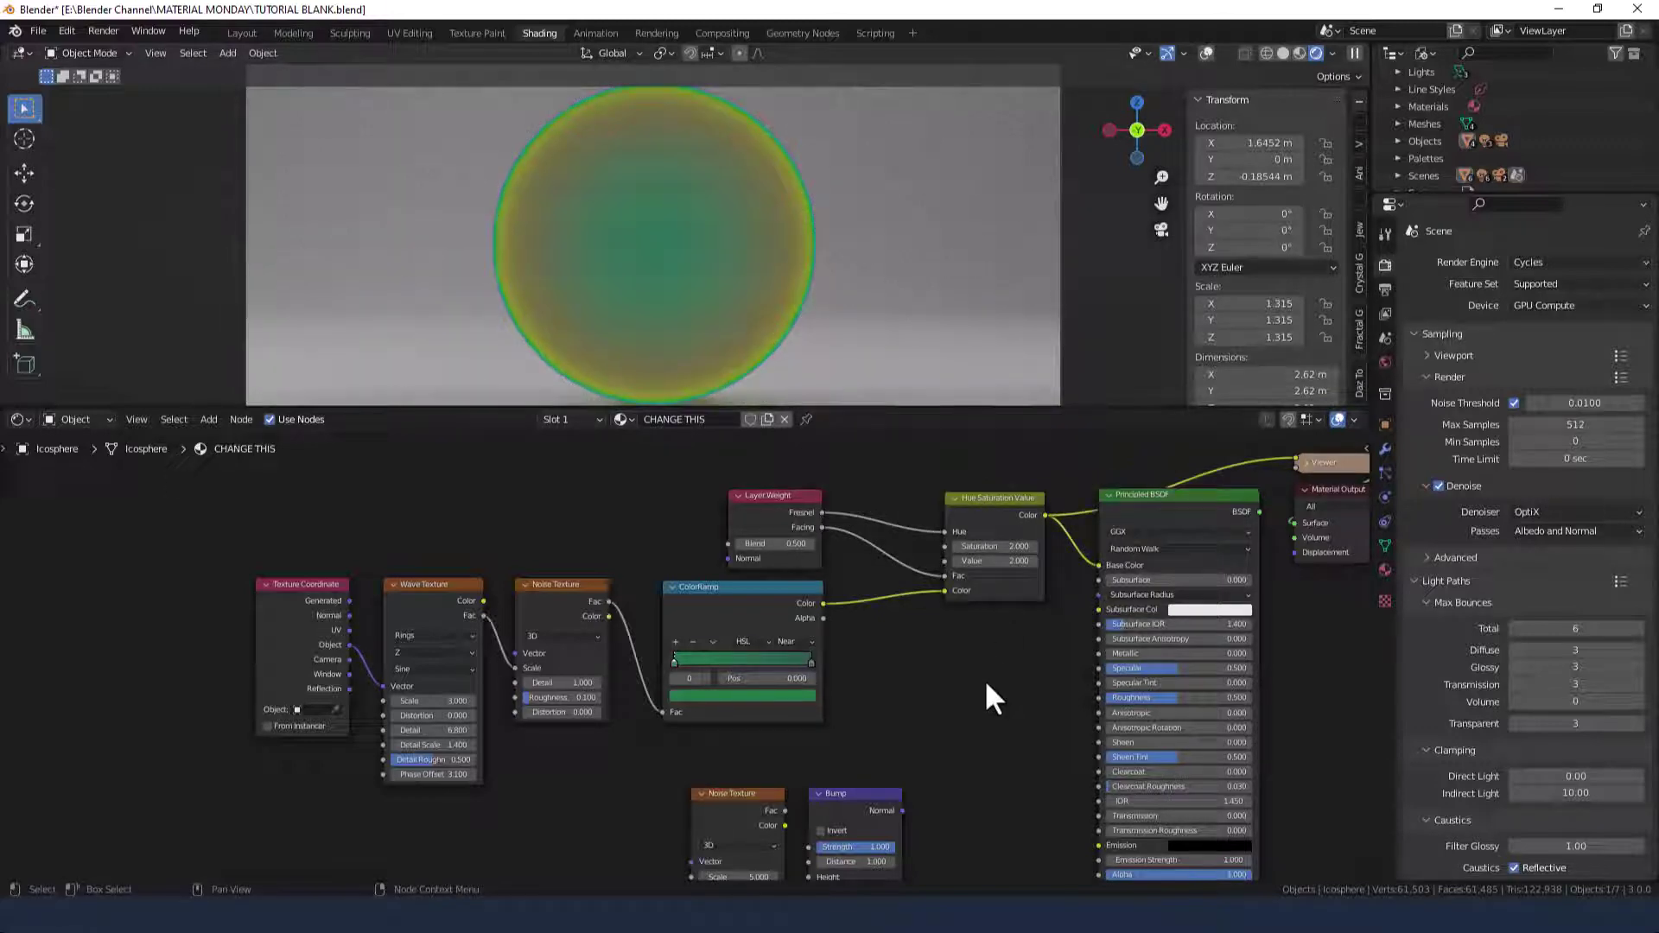
middle_click_drag(993, 674, 728, 662)
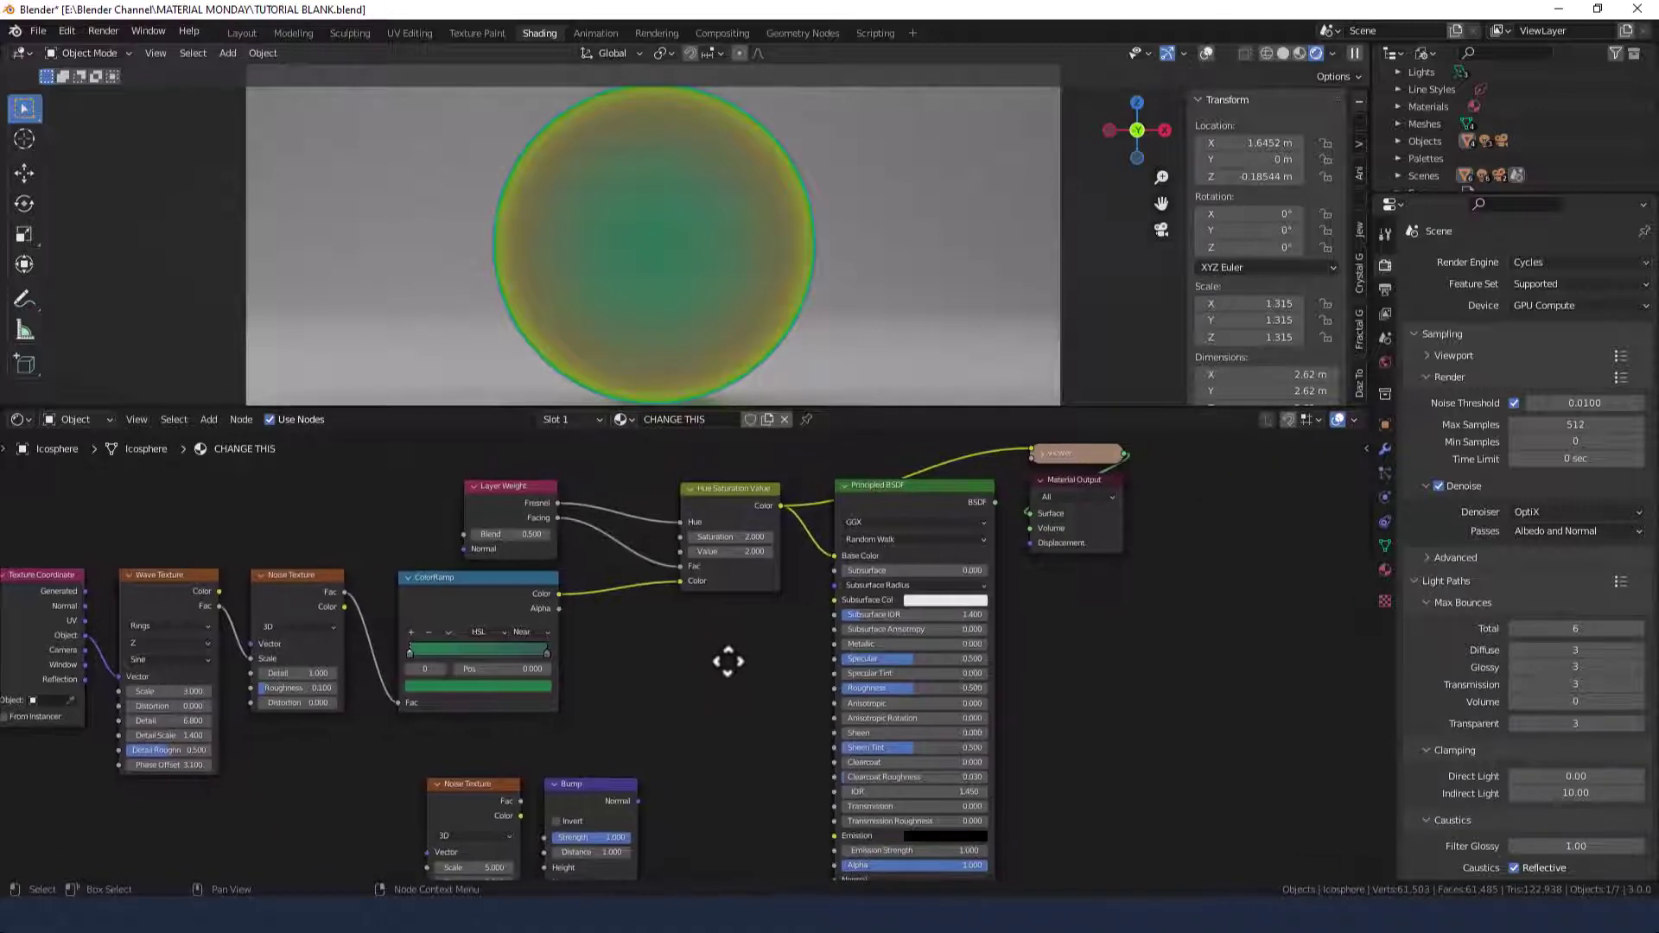
left_click(900, 522)
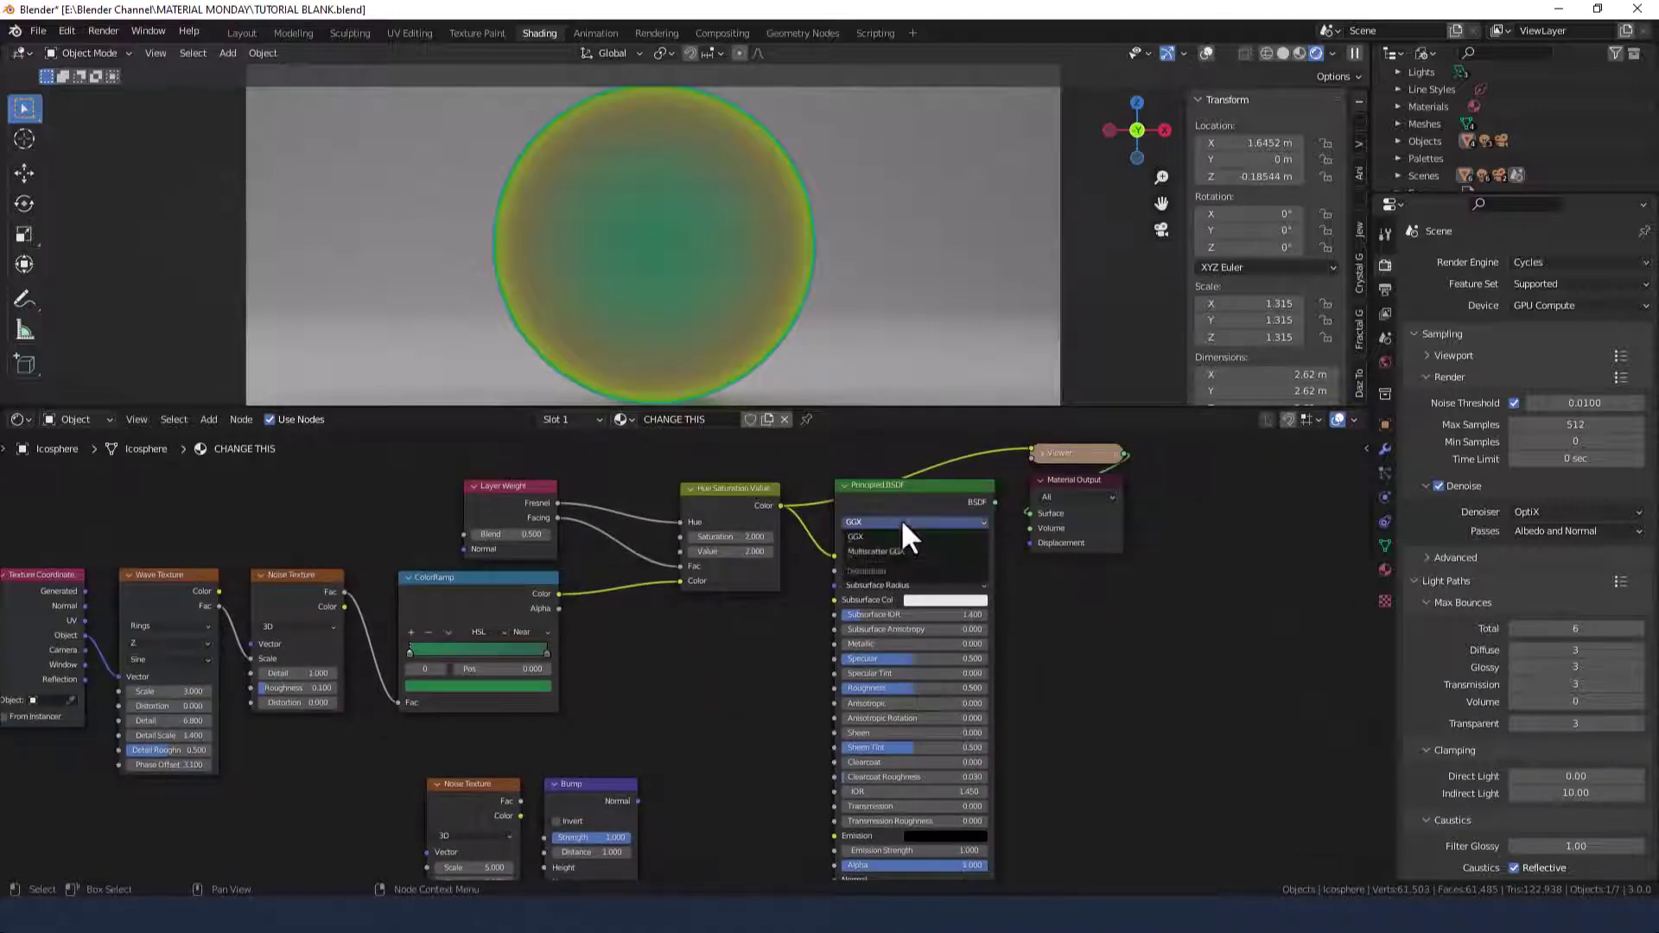
left_click(901, 547)
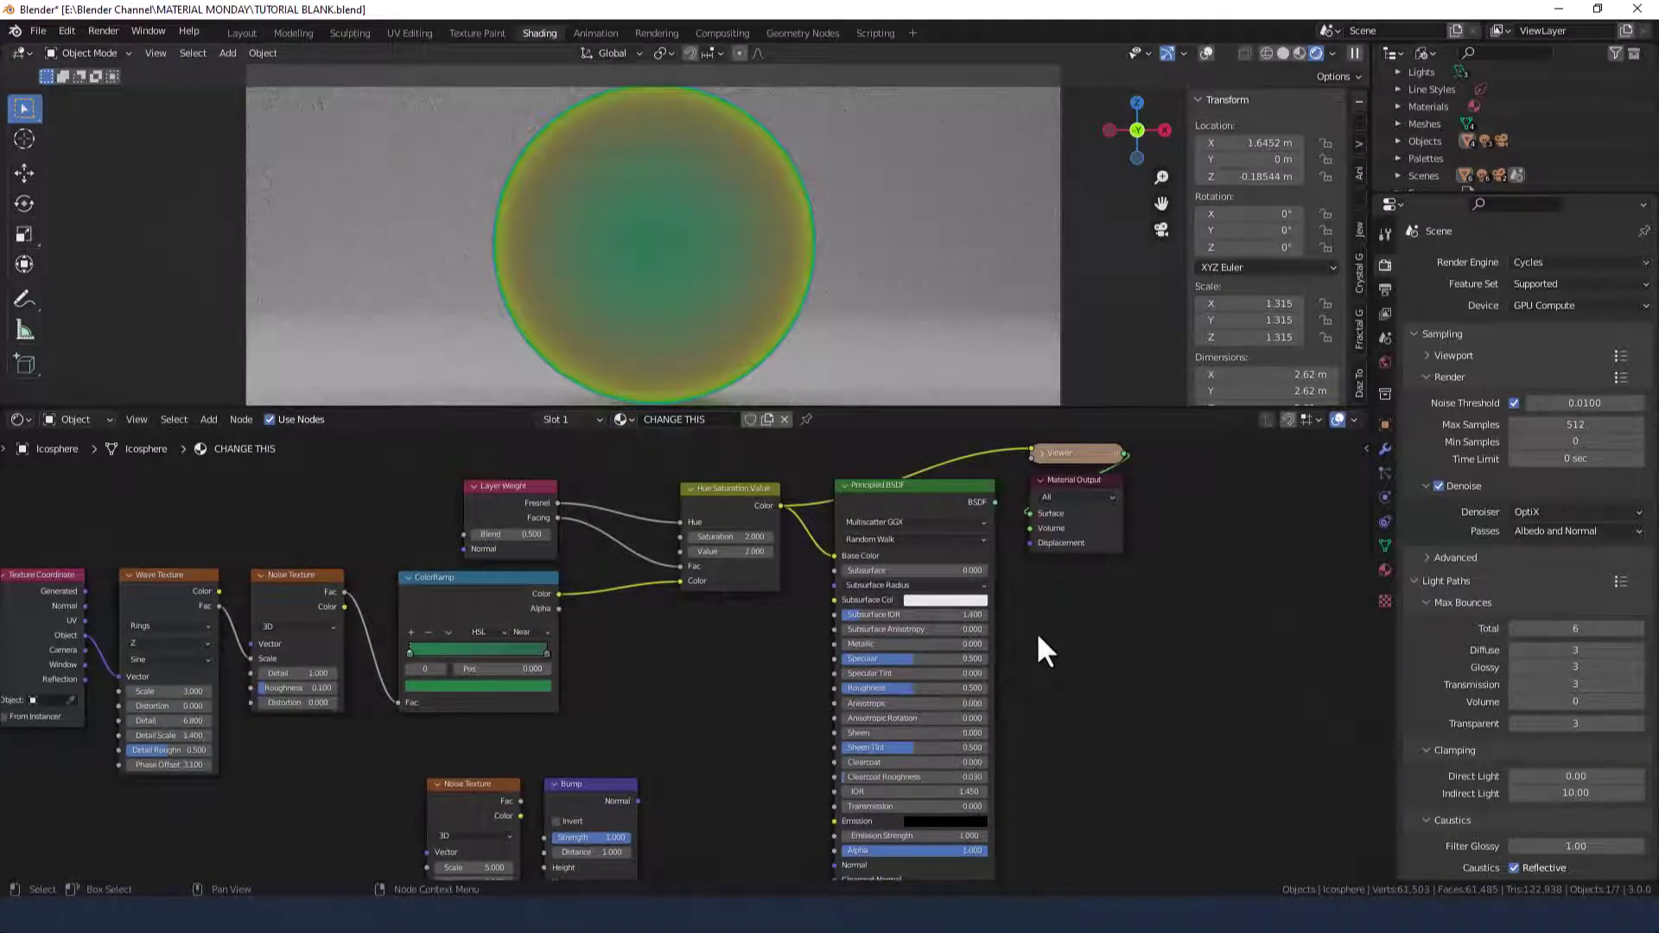
left_click(942, 489, "ctrl+shift")
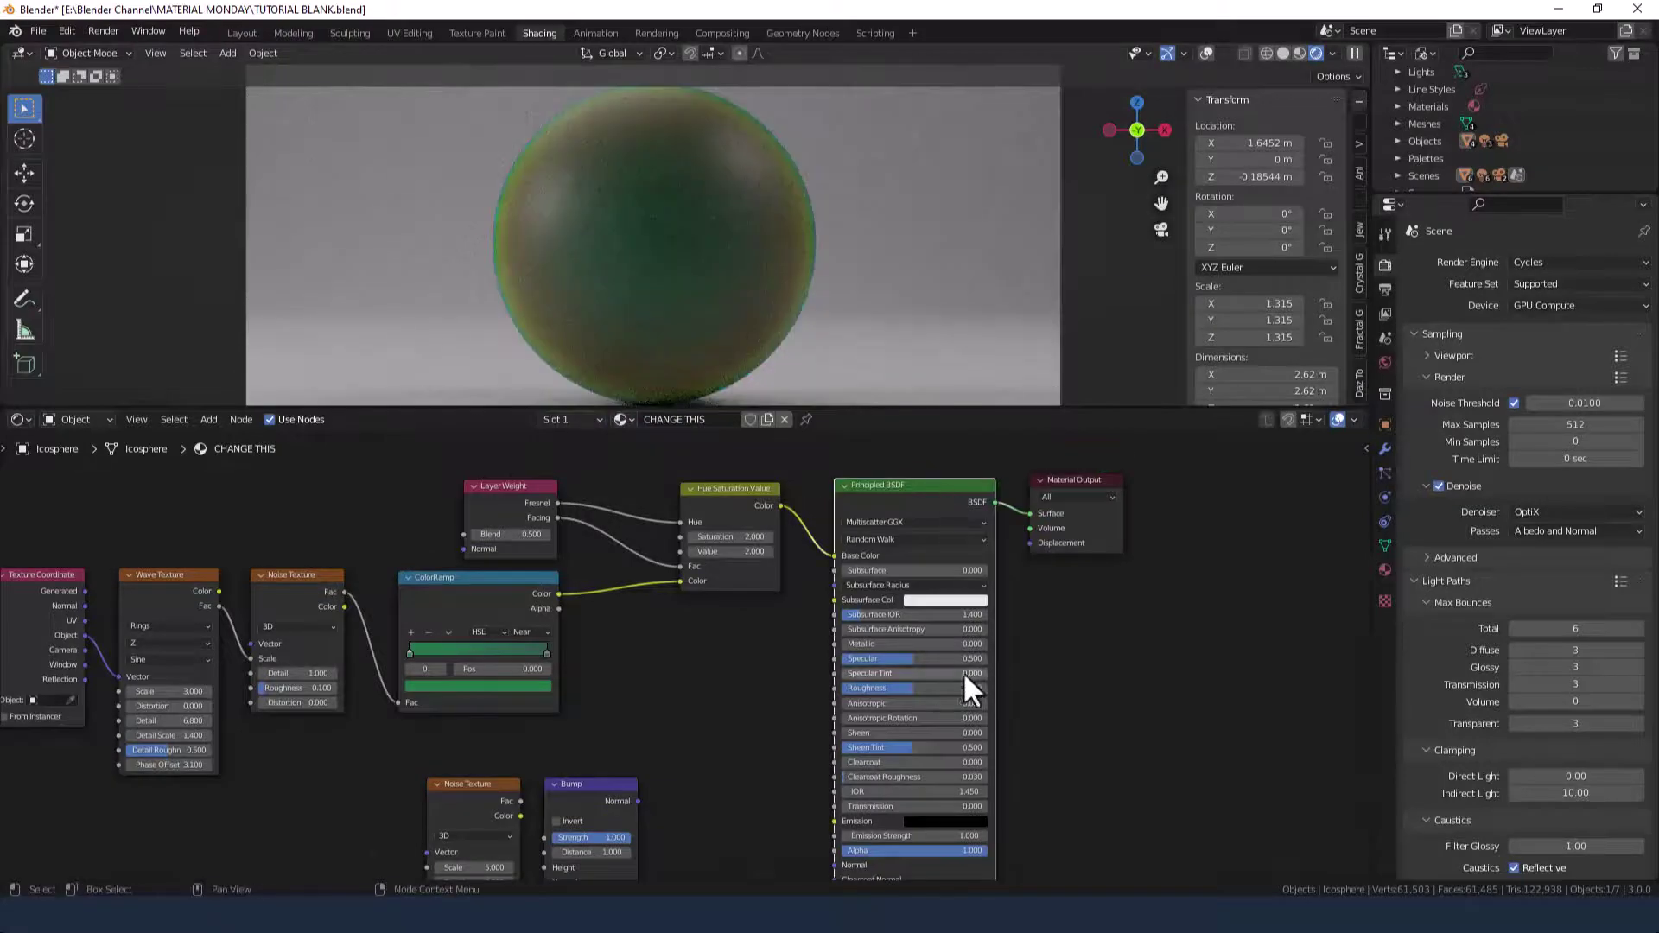
Step: Give the Principled BSDF Metallic 0.9, Roughness 0.15 and Clearcoat 0.5
left_click(911, 644)
key("BackSpace")
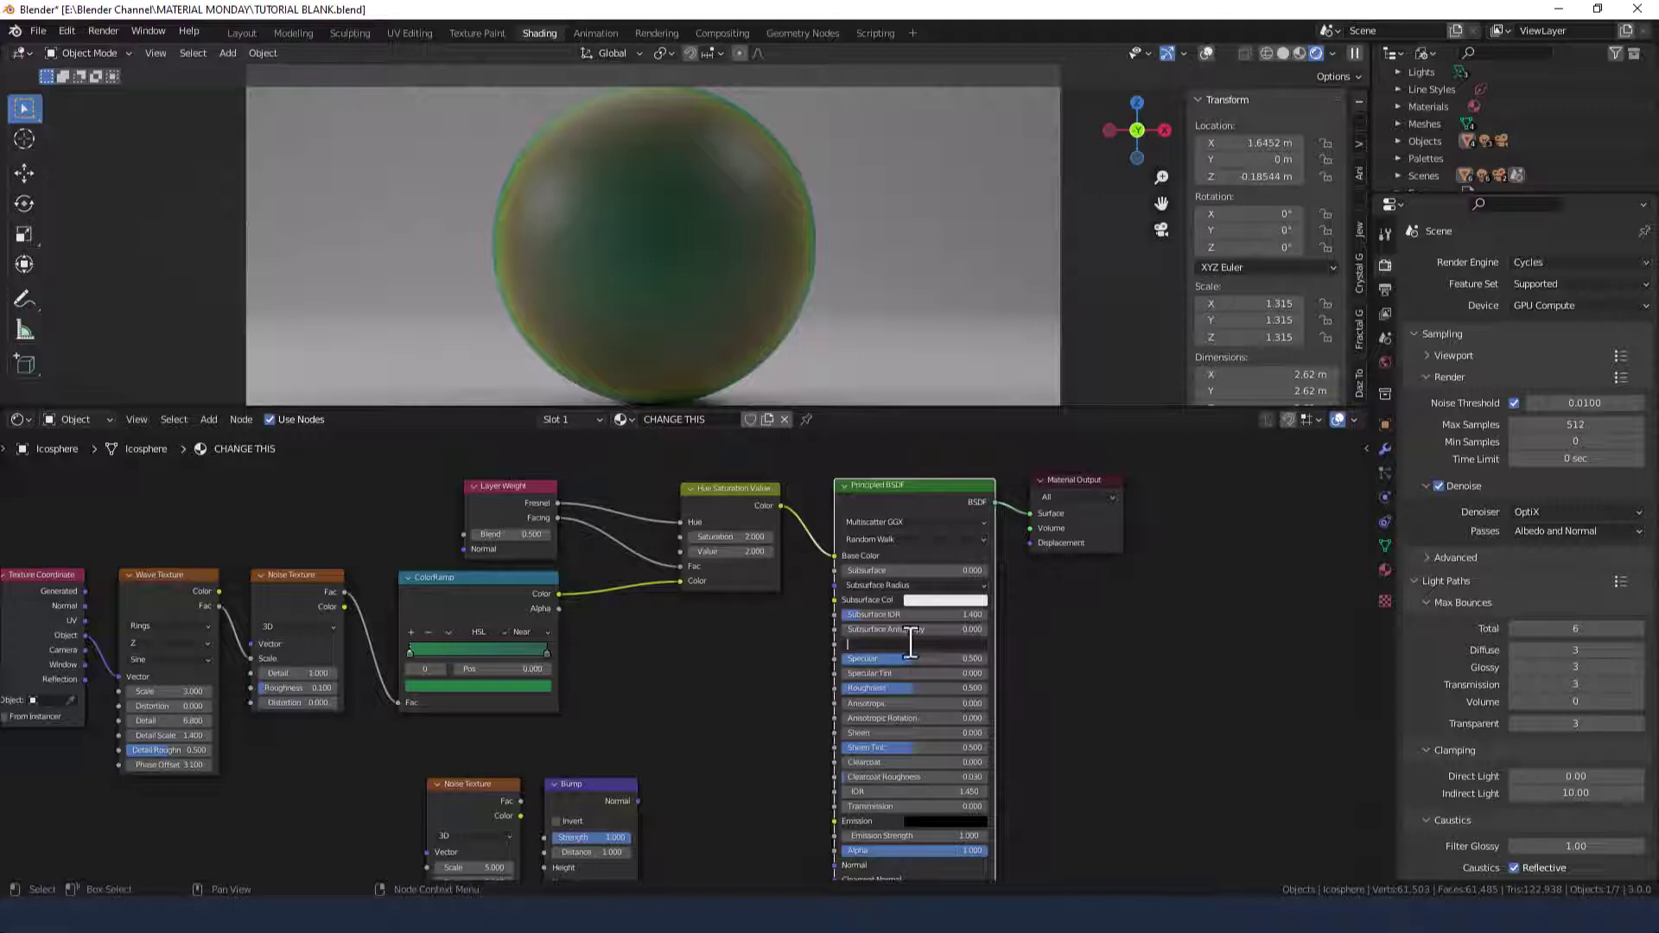
type(".9")
key("Tab")
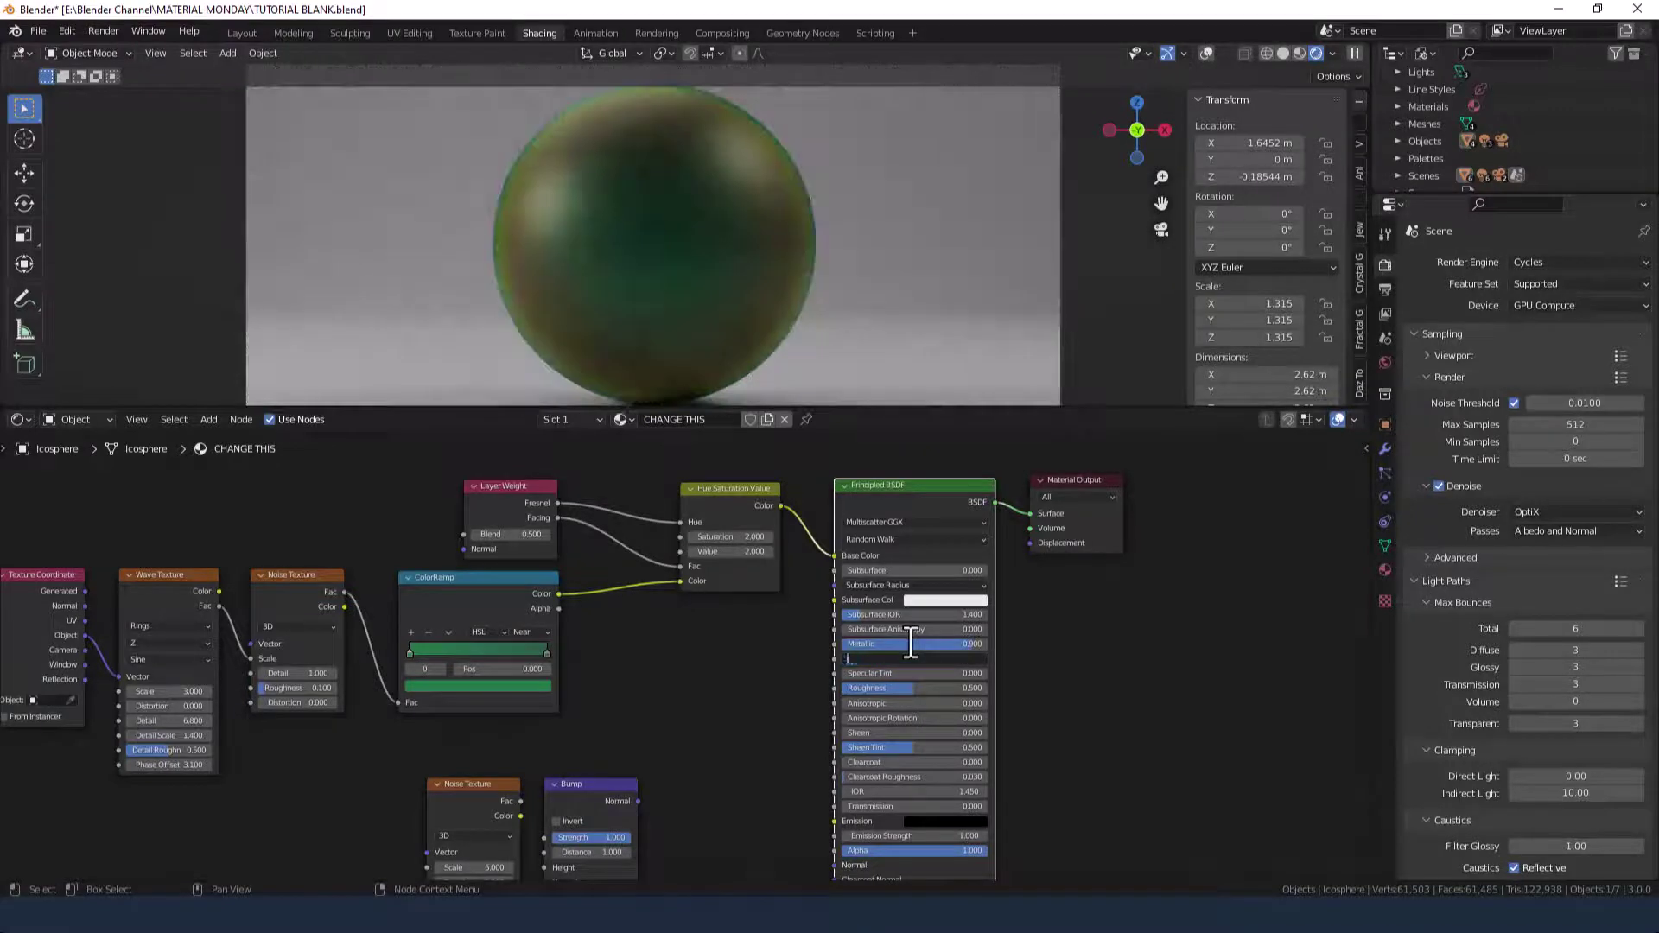
key("Tab")
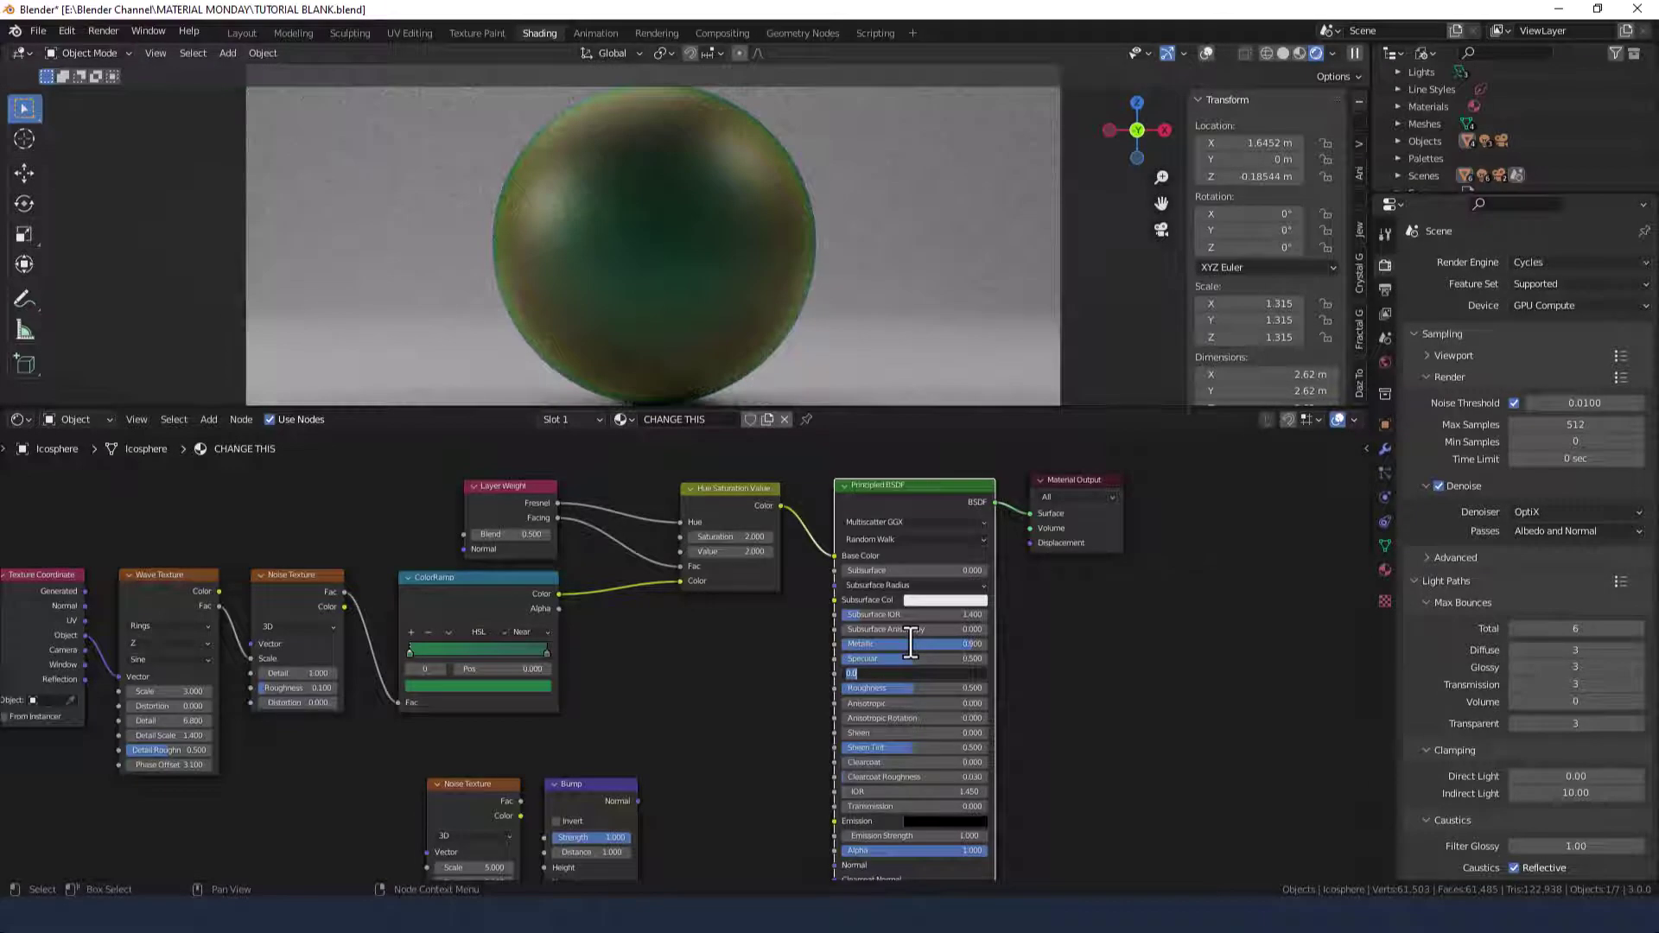
key("Tab")
type(".15")
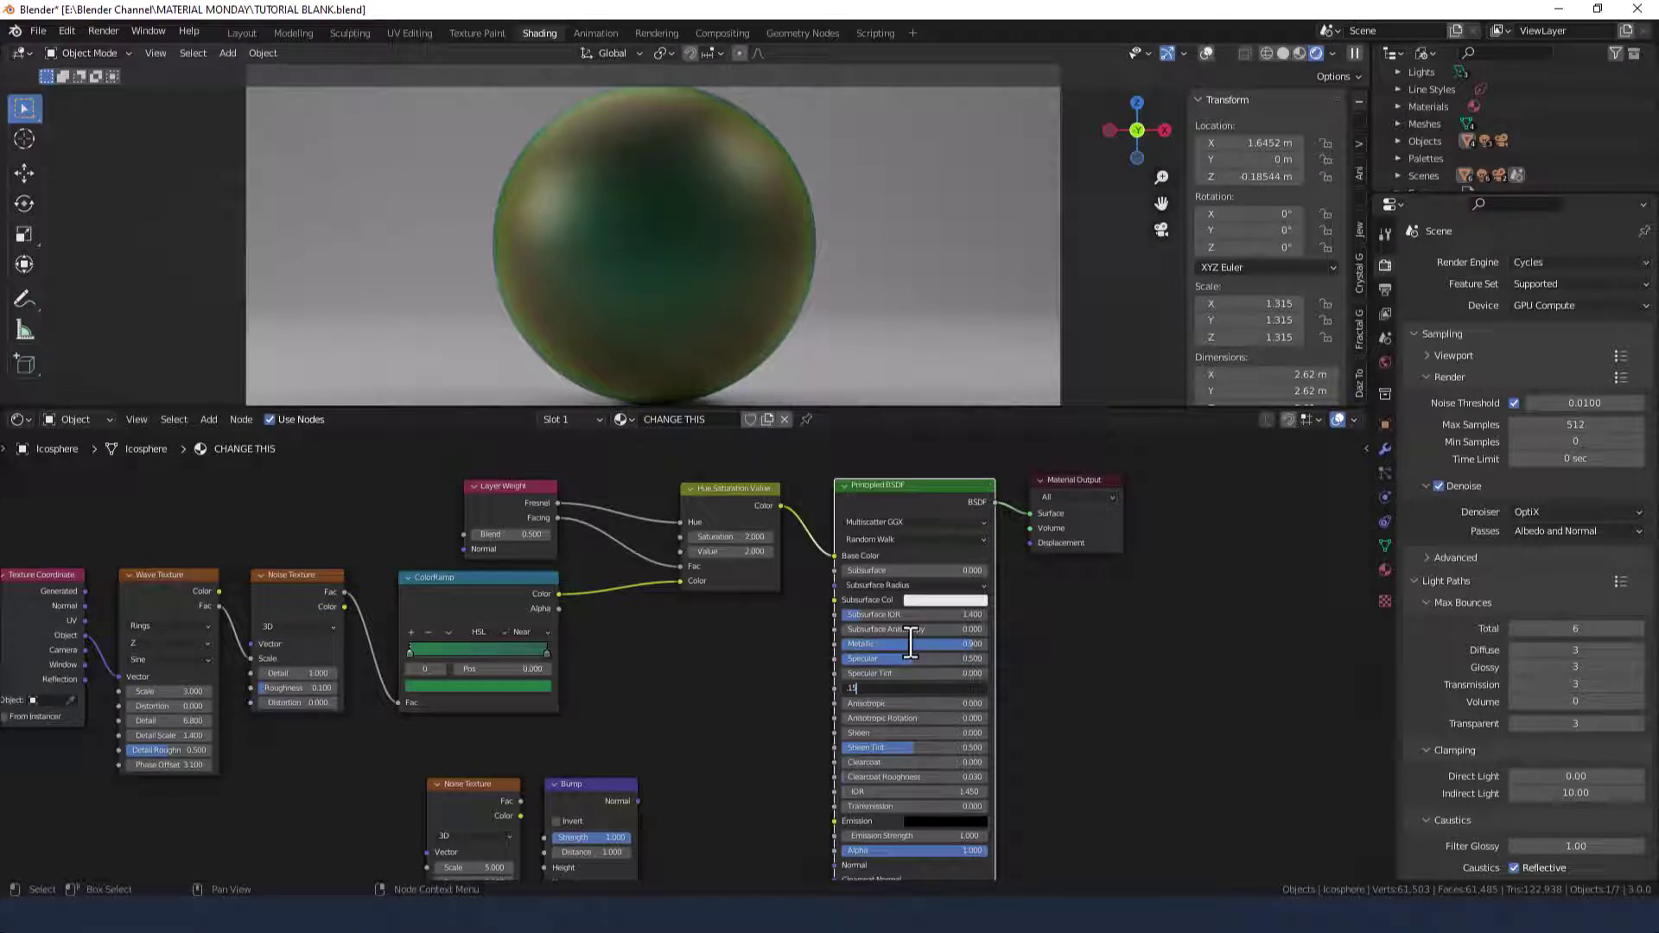
key("Tab")
key("Tab")
key("Tab")
key("Tab")
key("Tab")
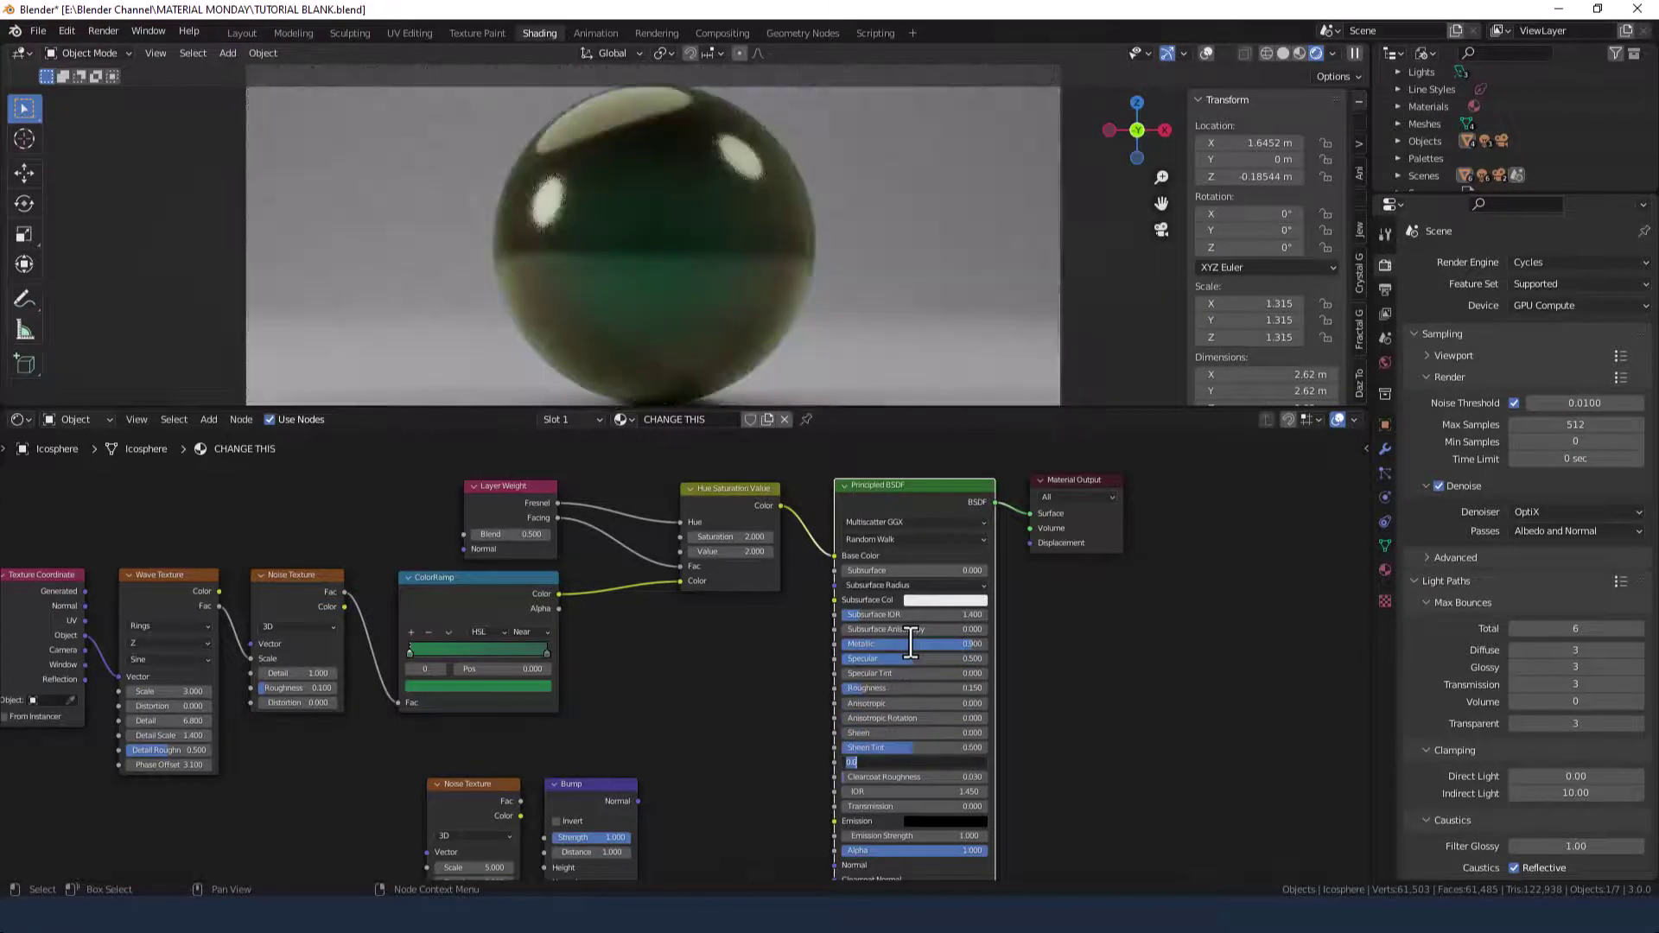
type(".500")
key("Return")
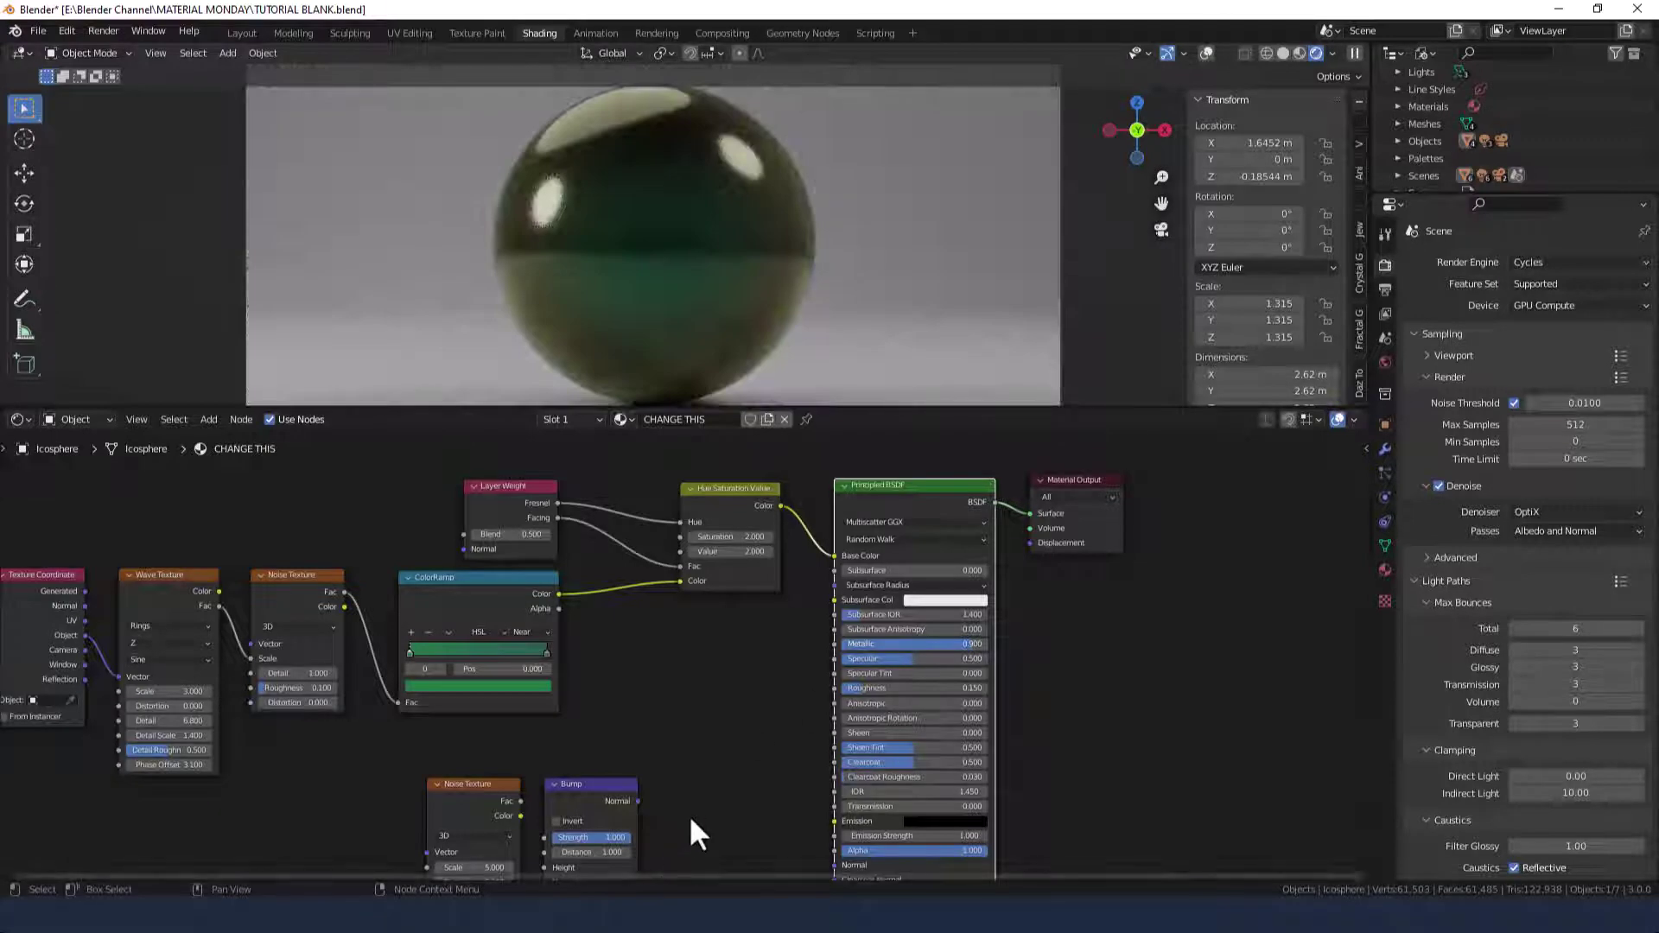
Step: Connect Bump Normal to the shader's Normal input and Noise Texture Fac to Bump Height
middle_click_drag(691, 820, 711, 734)
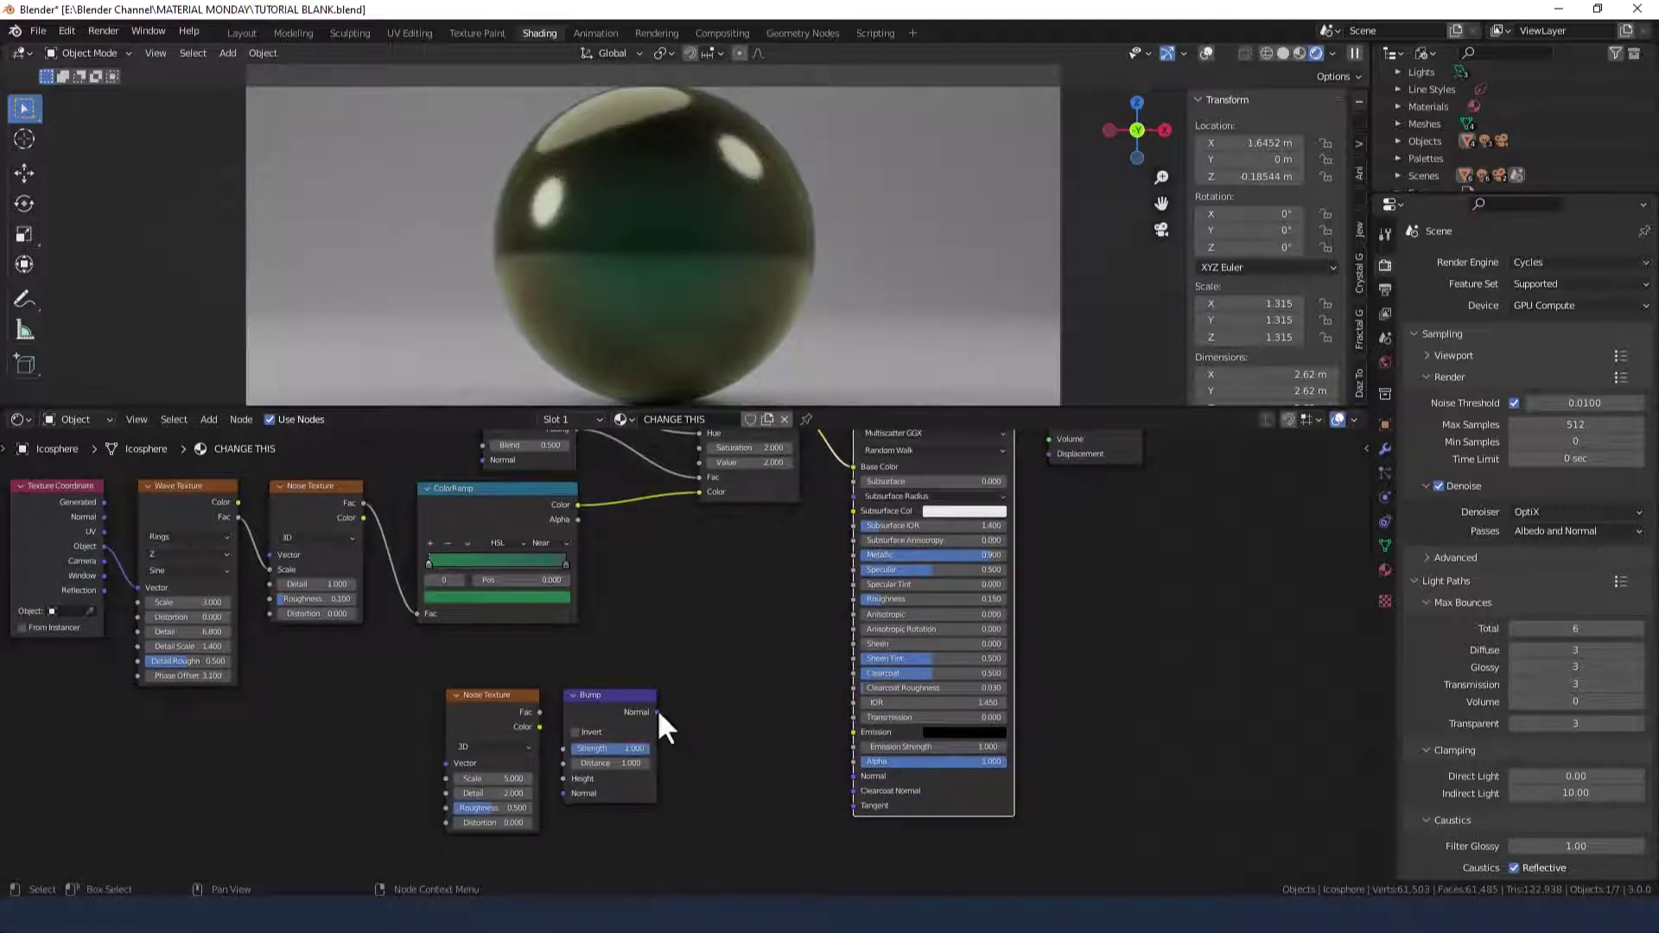
left_click_drag(657, 712, 853, 688)
left_click_drag(662, 712, 853, 776)
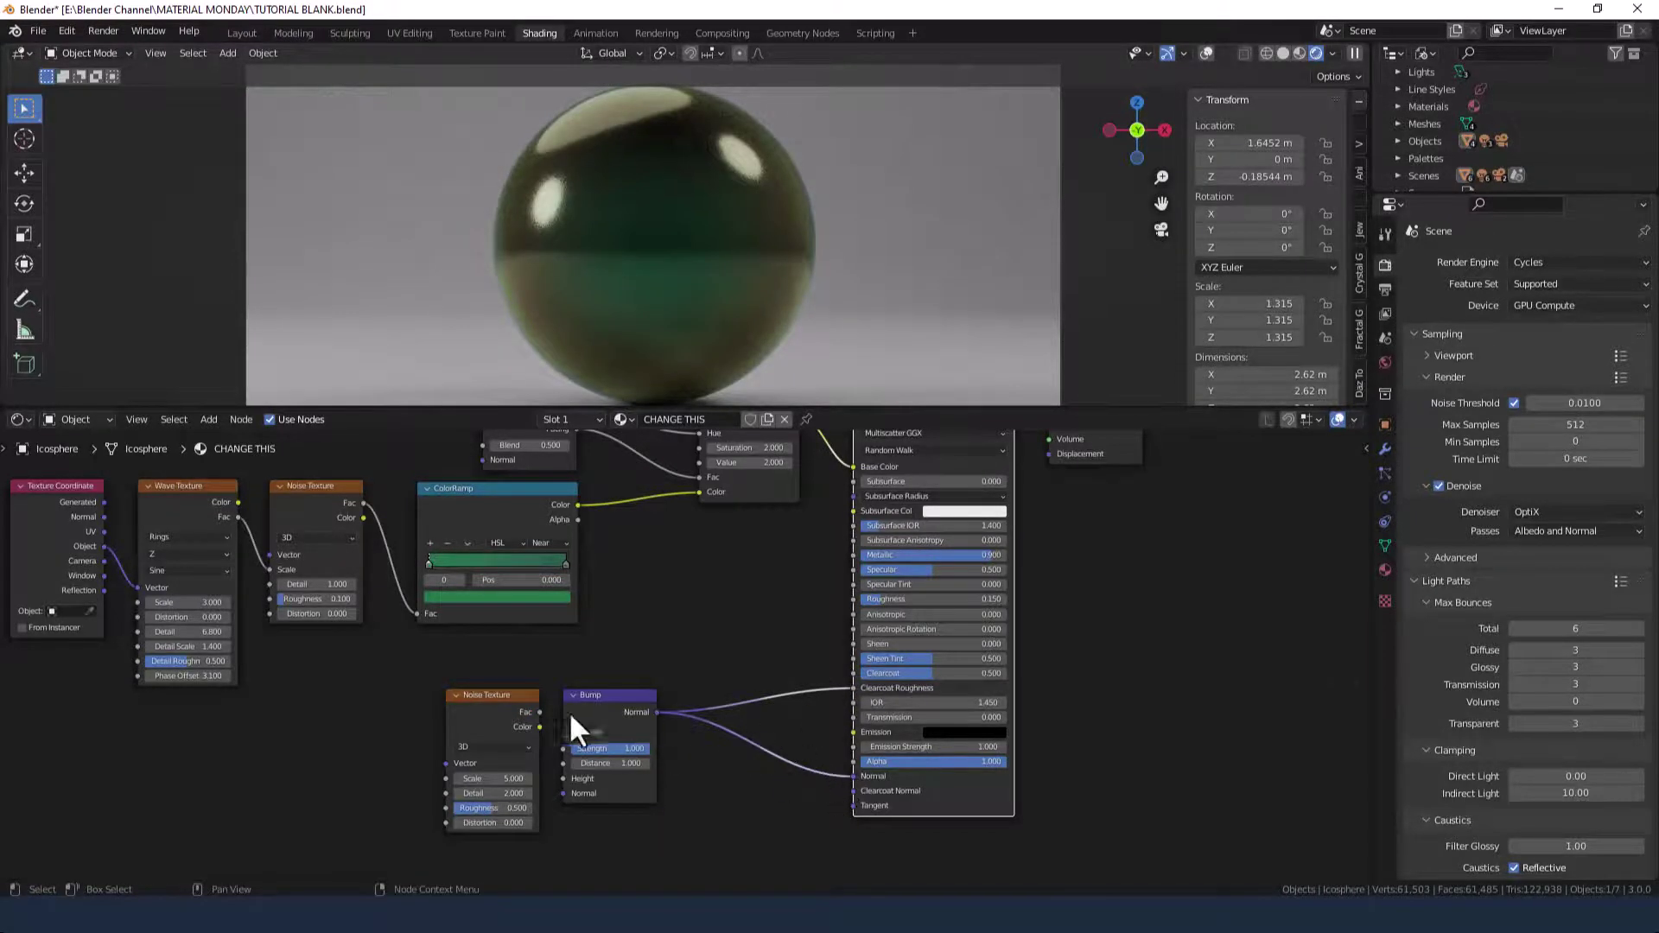
left_click_drag(539, 714, 561, 779)
middle_click_drag(650, 779, 817, 754)
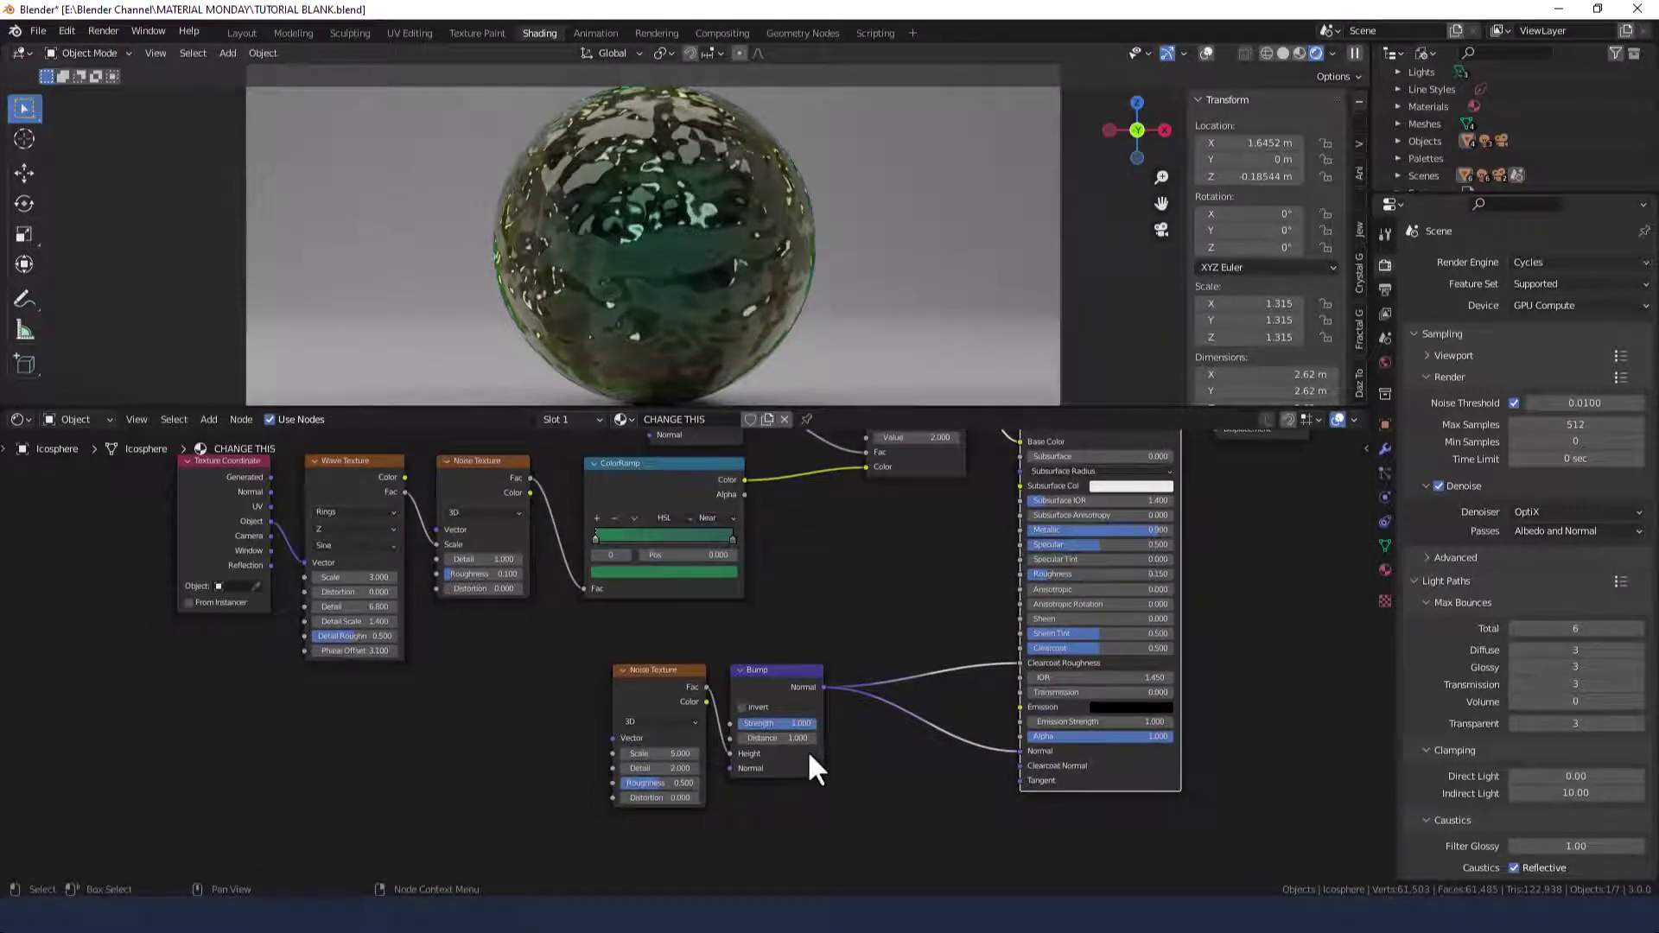
Step: Set the Noise Texture to Scale 2, Detail 15 and Distortion 1
scroll(807, 750, "up", 3)
left_click(680, 701)
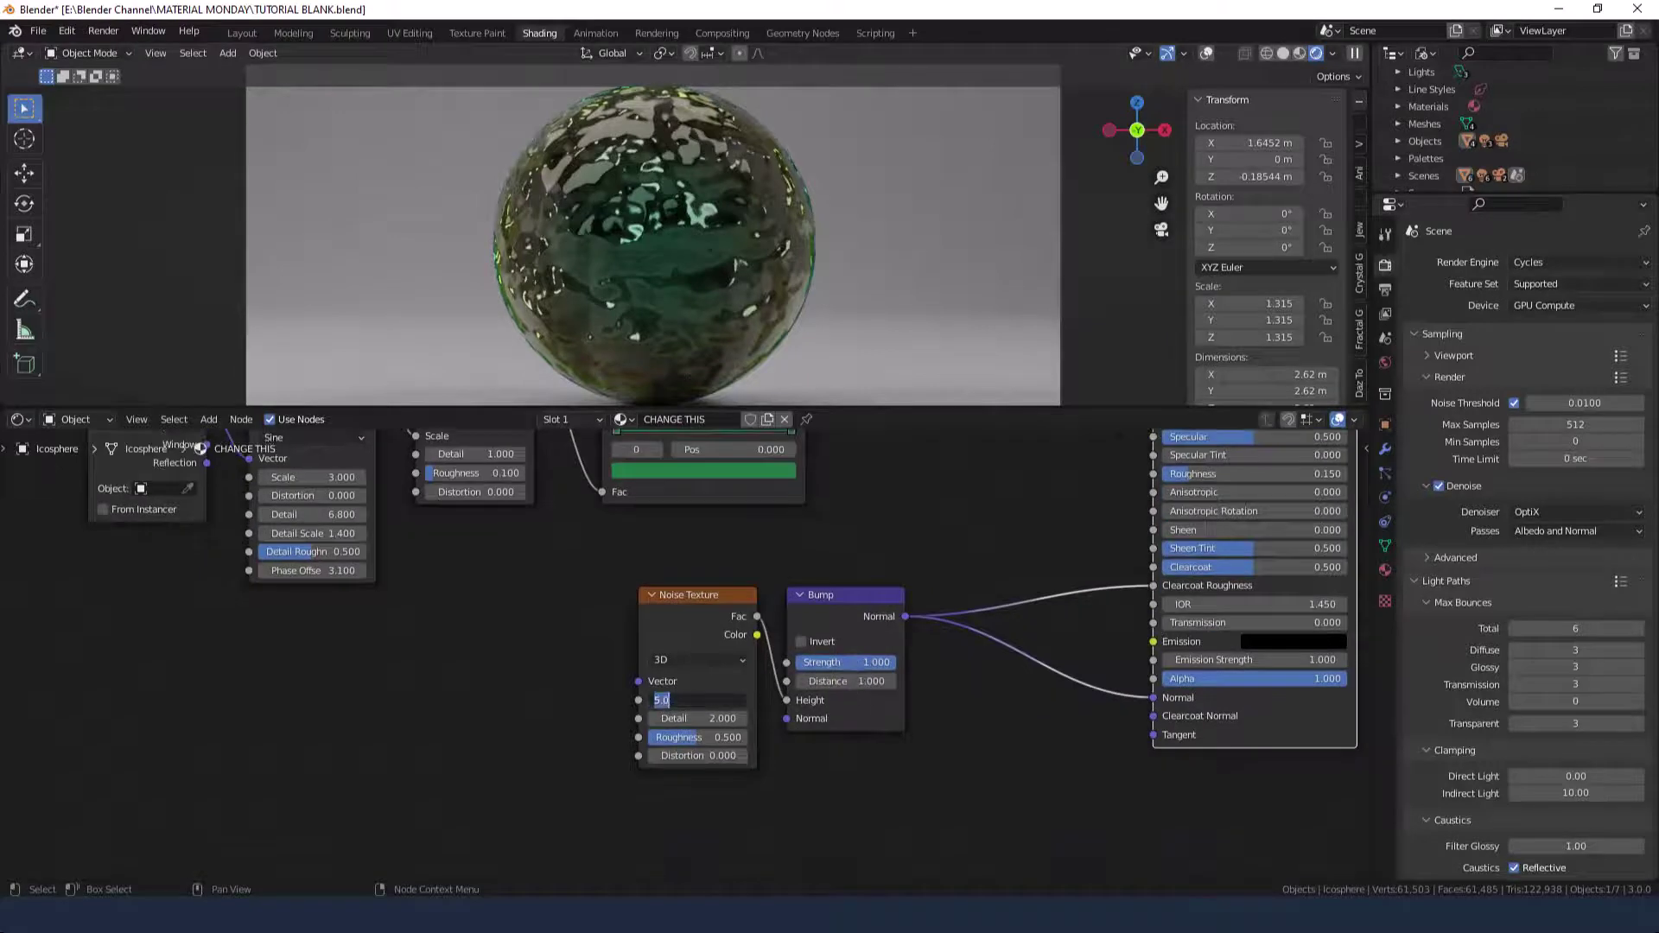
type("2")
key("Tab")
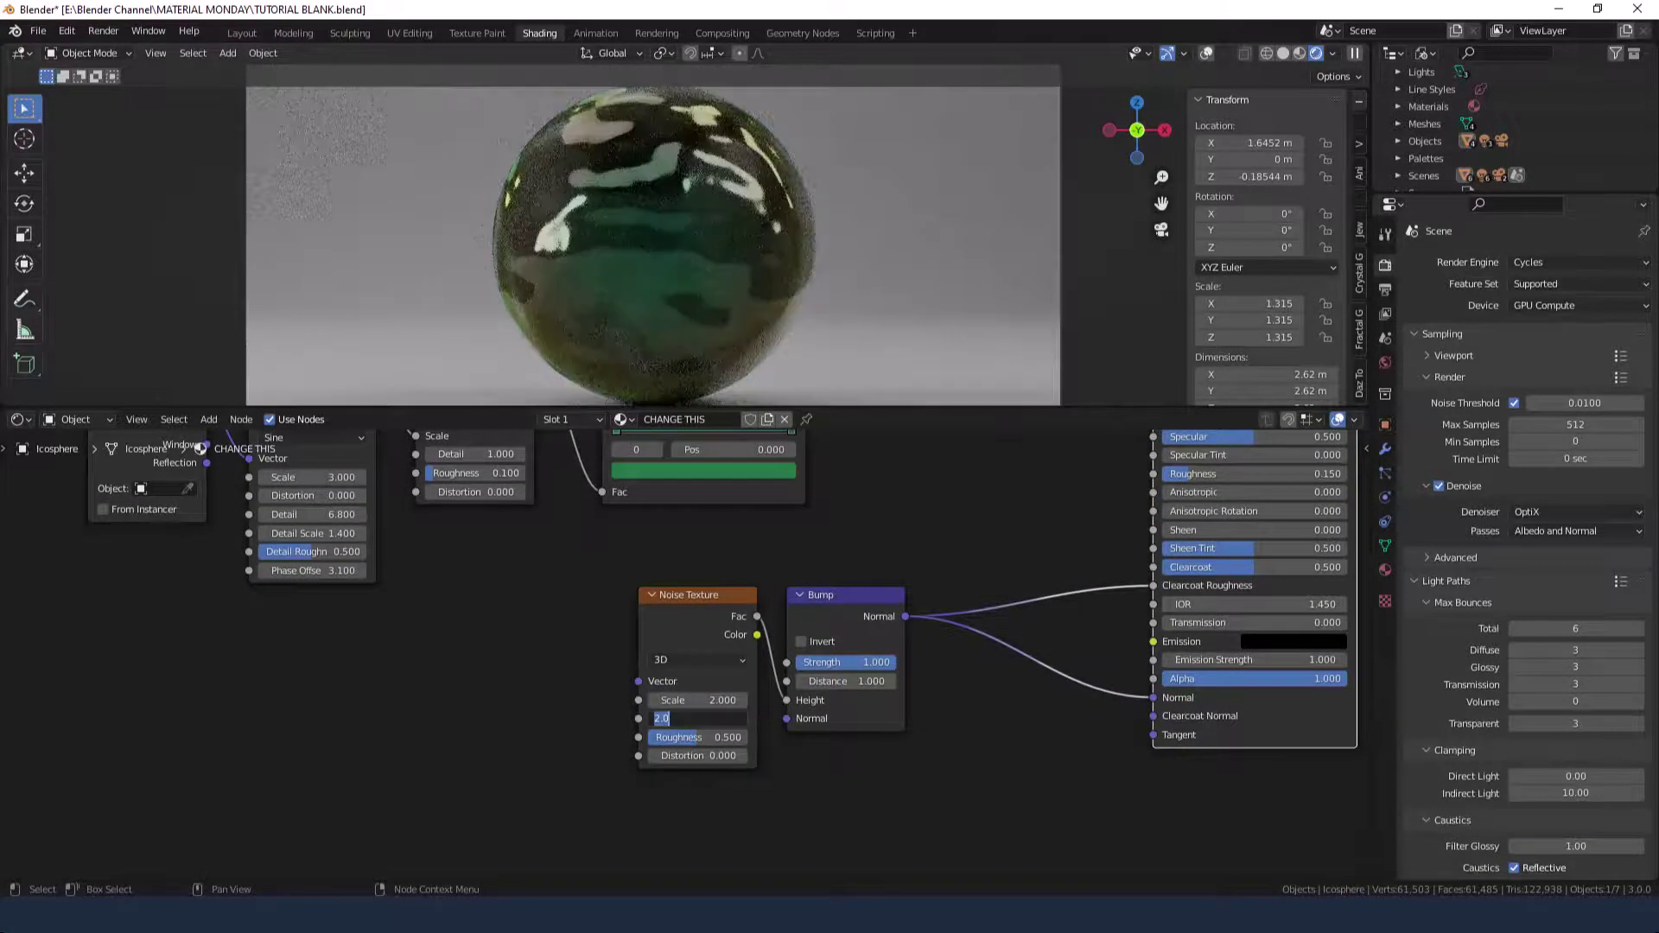
type("15")
key("Tab")
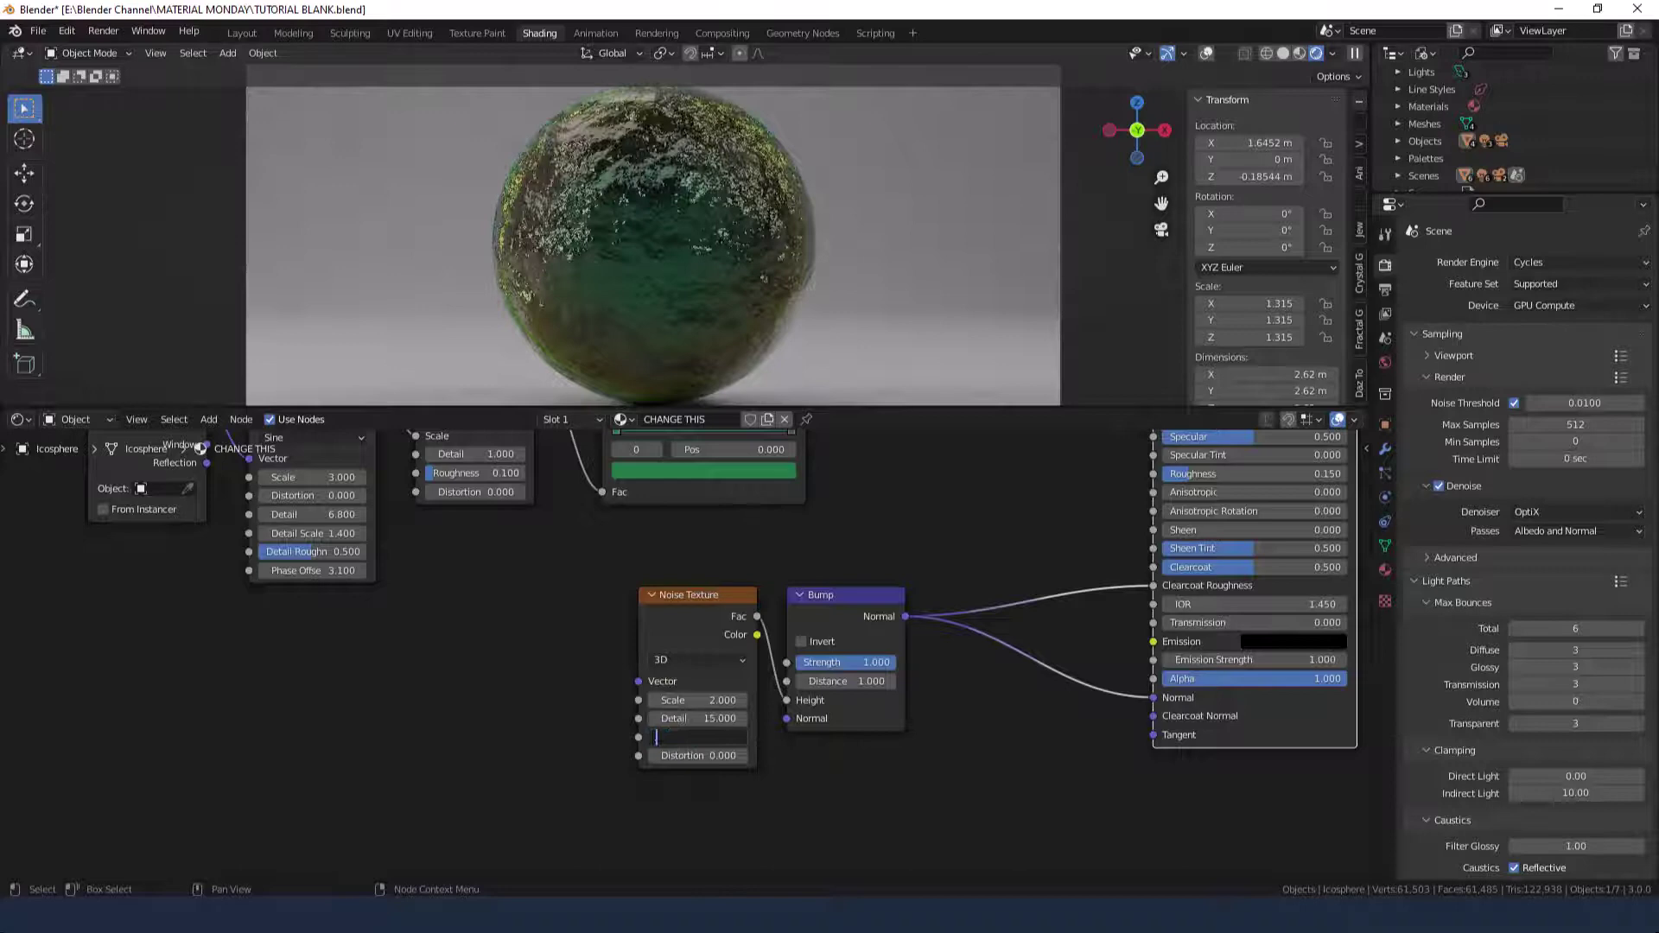
key("Tab")
type("1")
key("Tab")
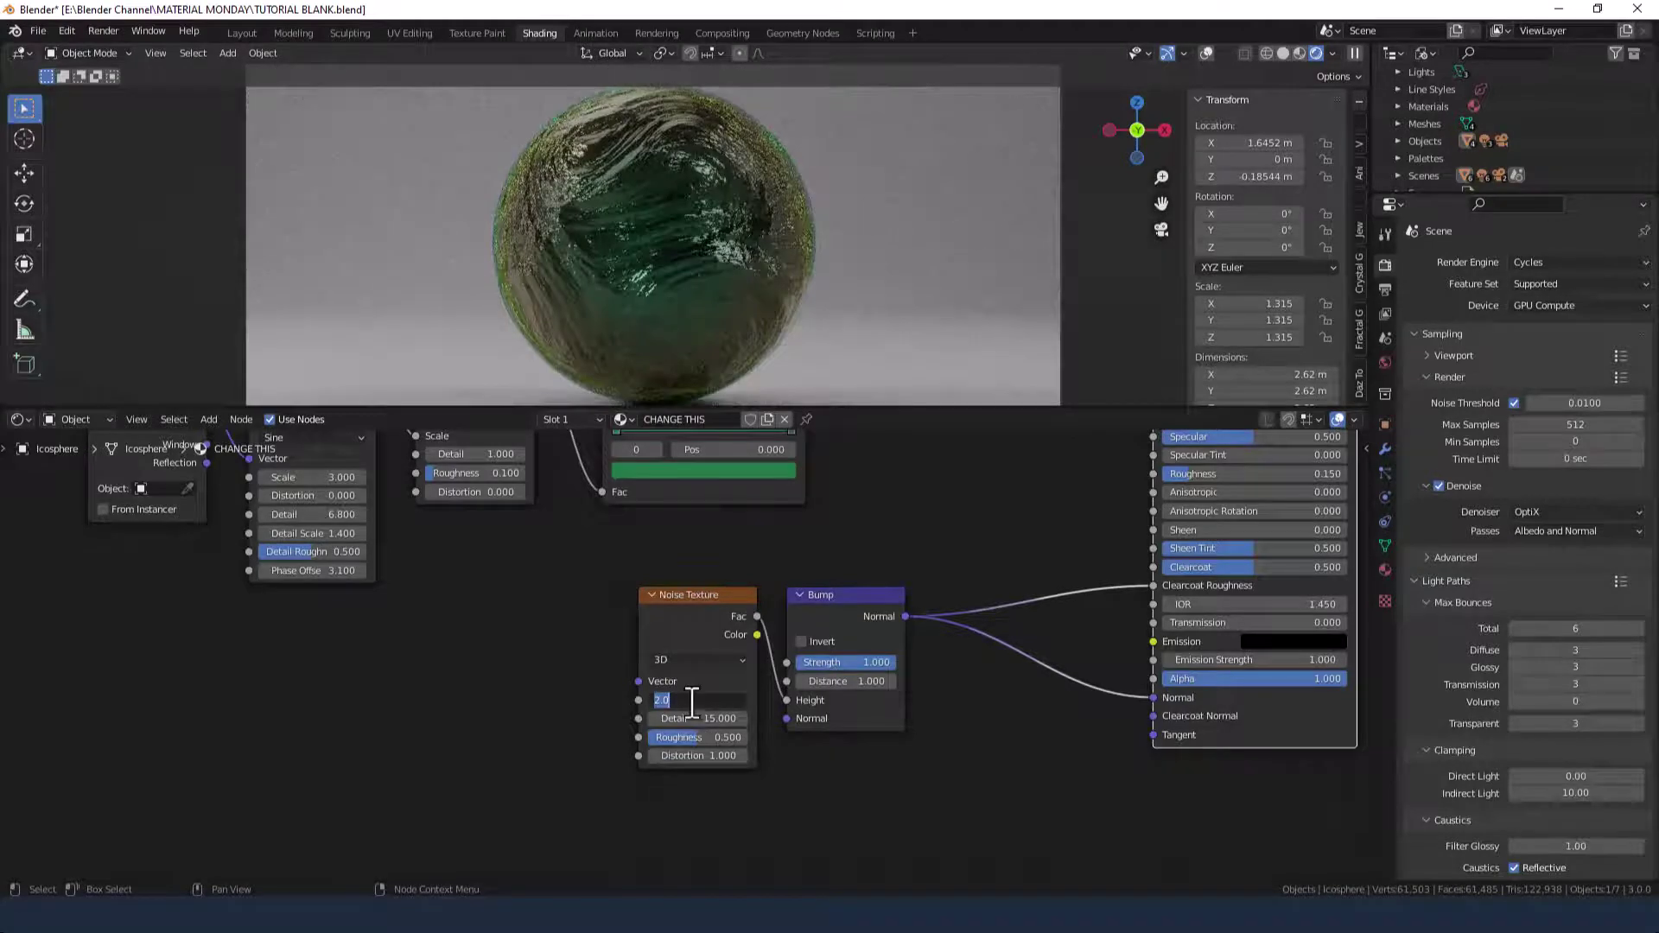
key("Return")
Step: Set the Bump node's Strength to 0.1 and Distance to 0.5
left_click(863, 662)
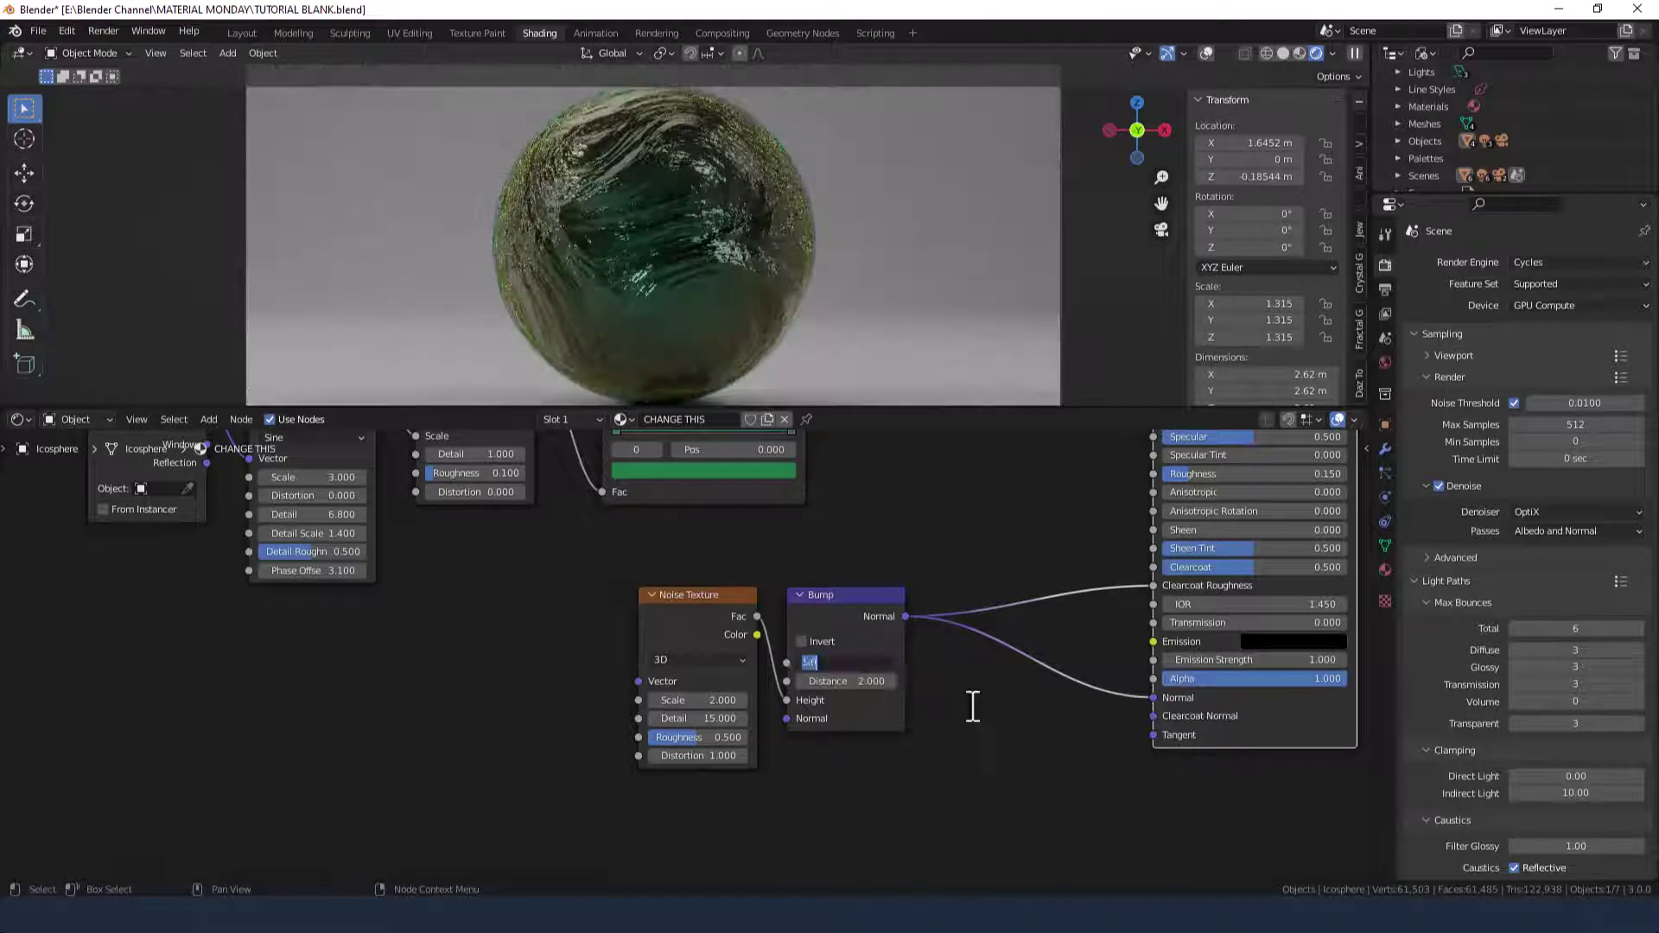
type("0.1")
key("Tab")
type("0.1")
key("Tab")
key("Return")
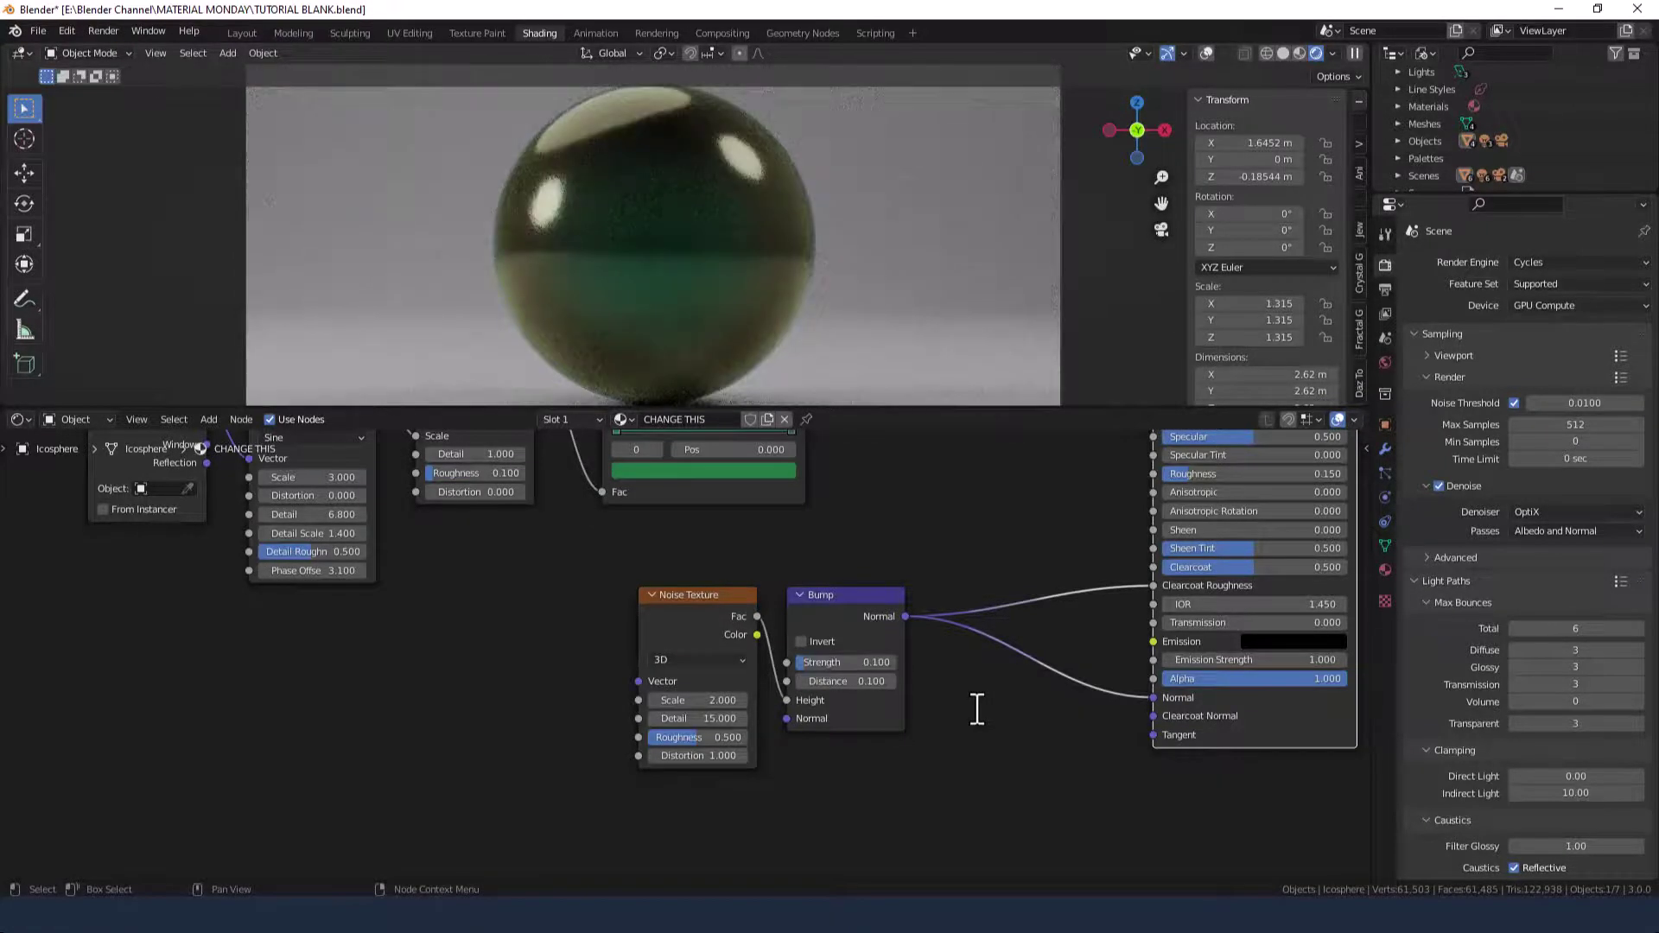
left_click(847, 681)
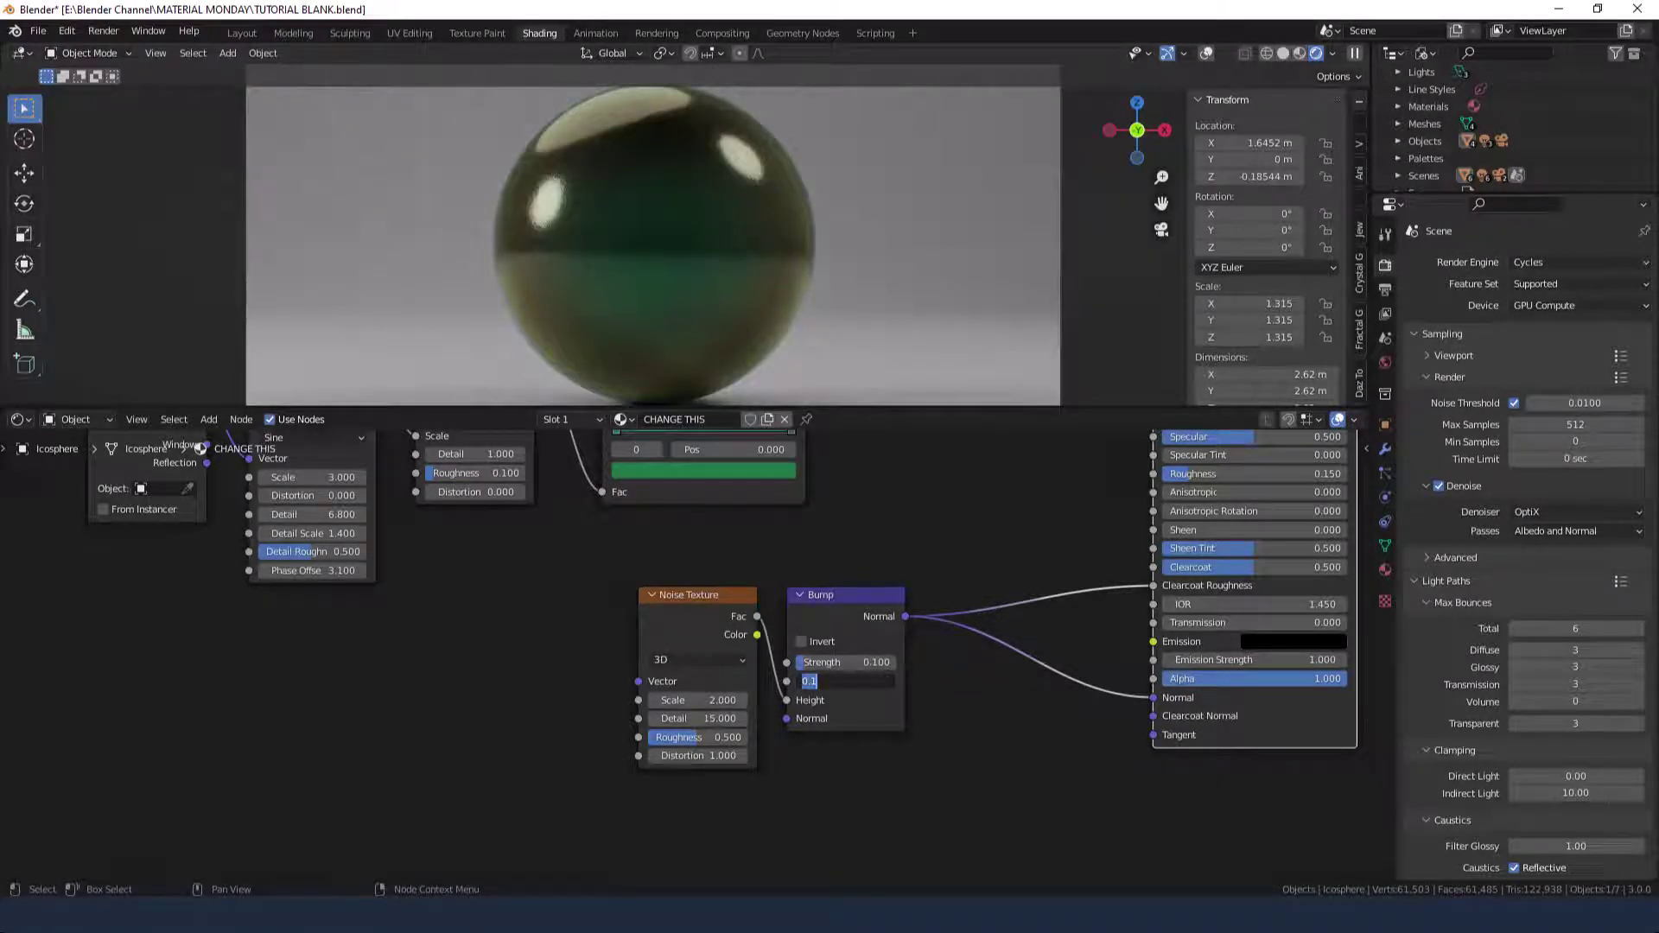
type("0.5")
key("Return")
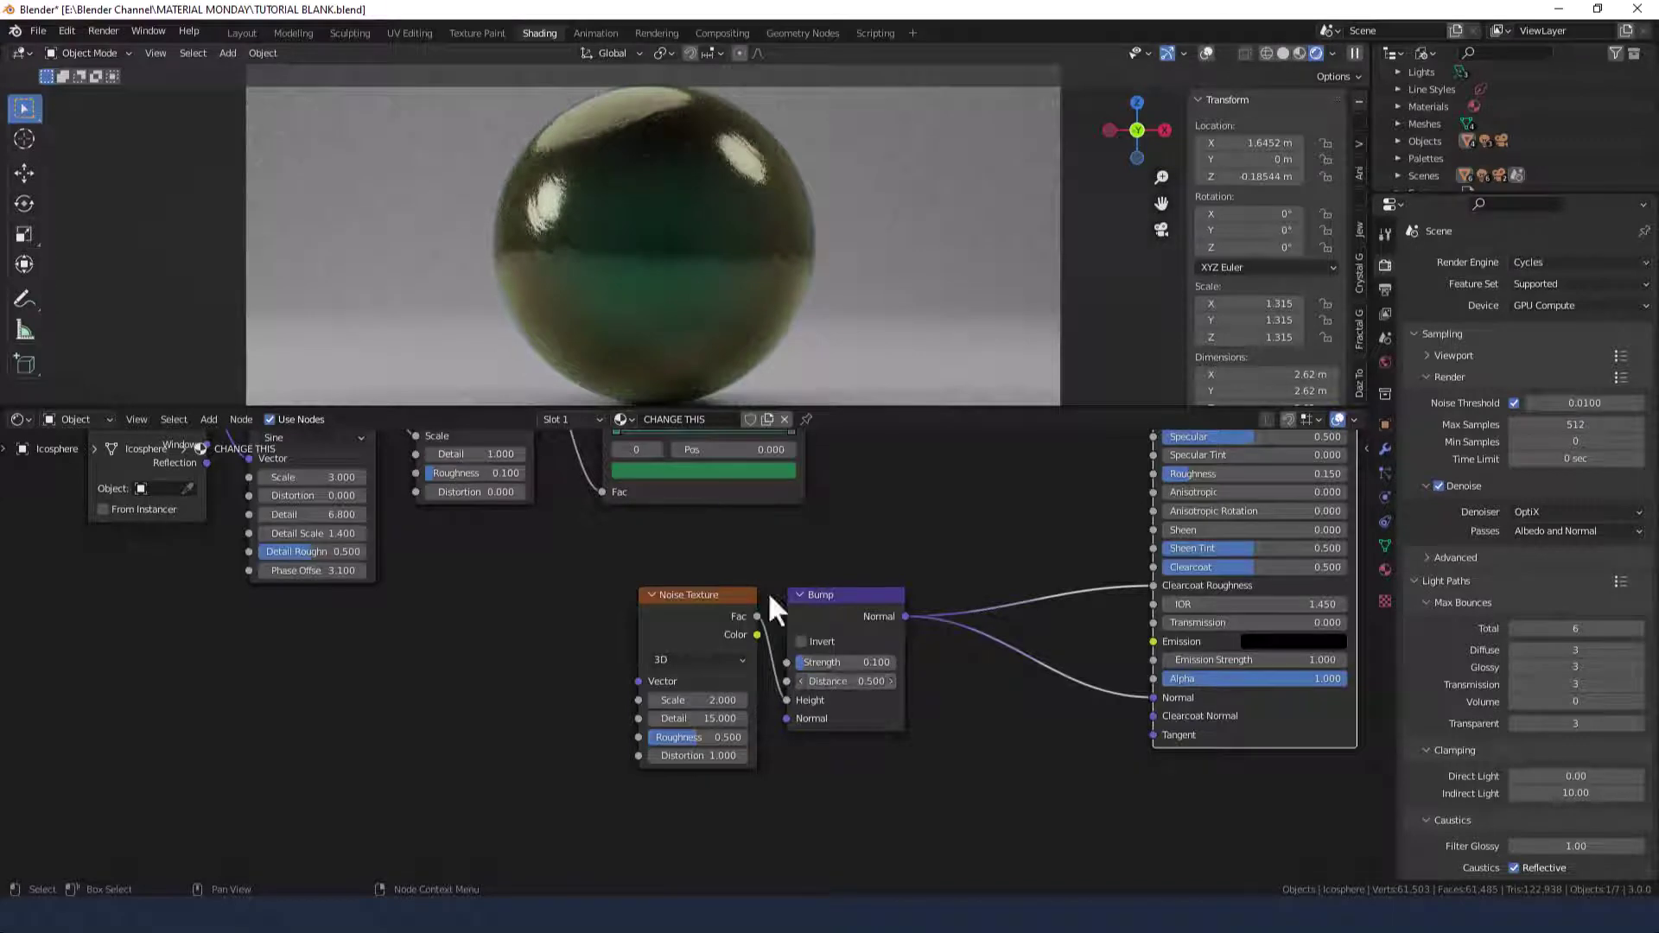
Step: Lower the Bump Distance to 0.35, then to 0.1
scroll(533, 210, "up", 3)
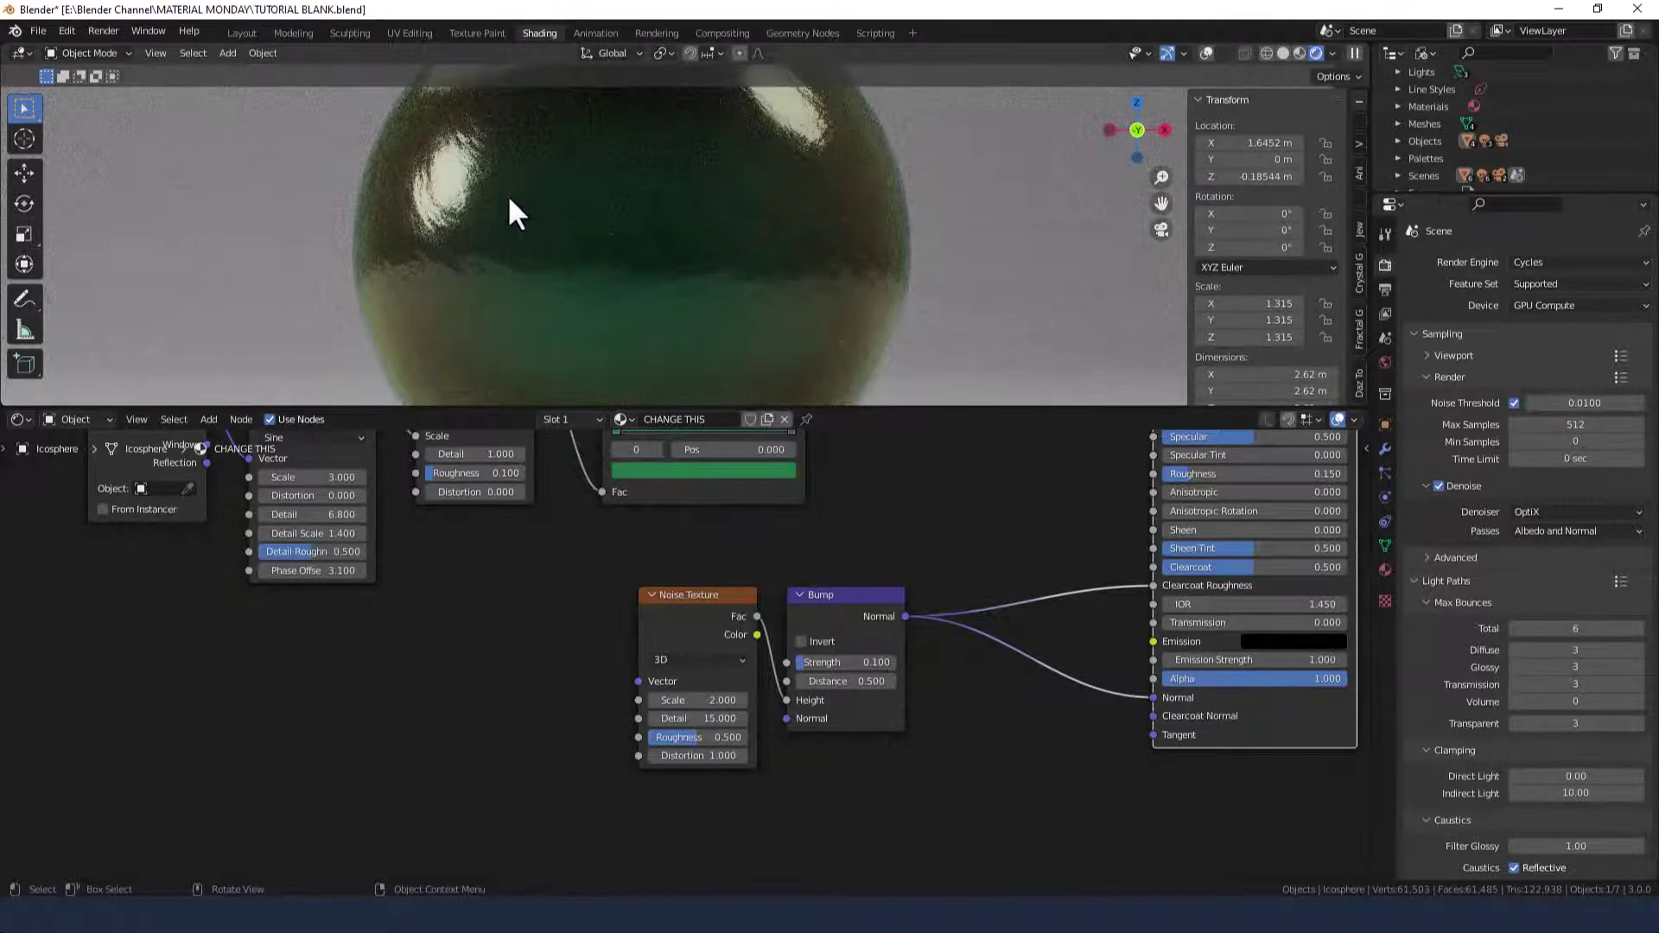
scroll(512, 297, "down", 3)
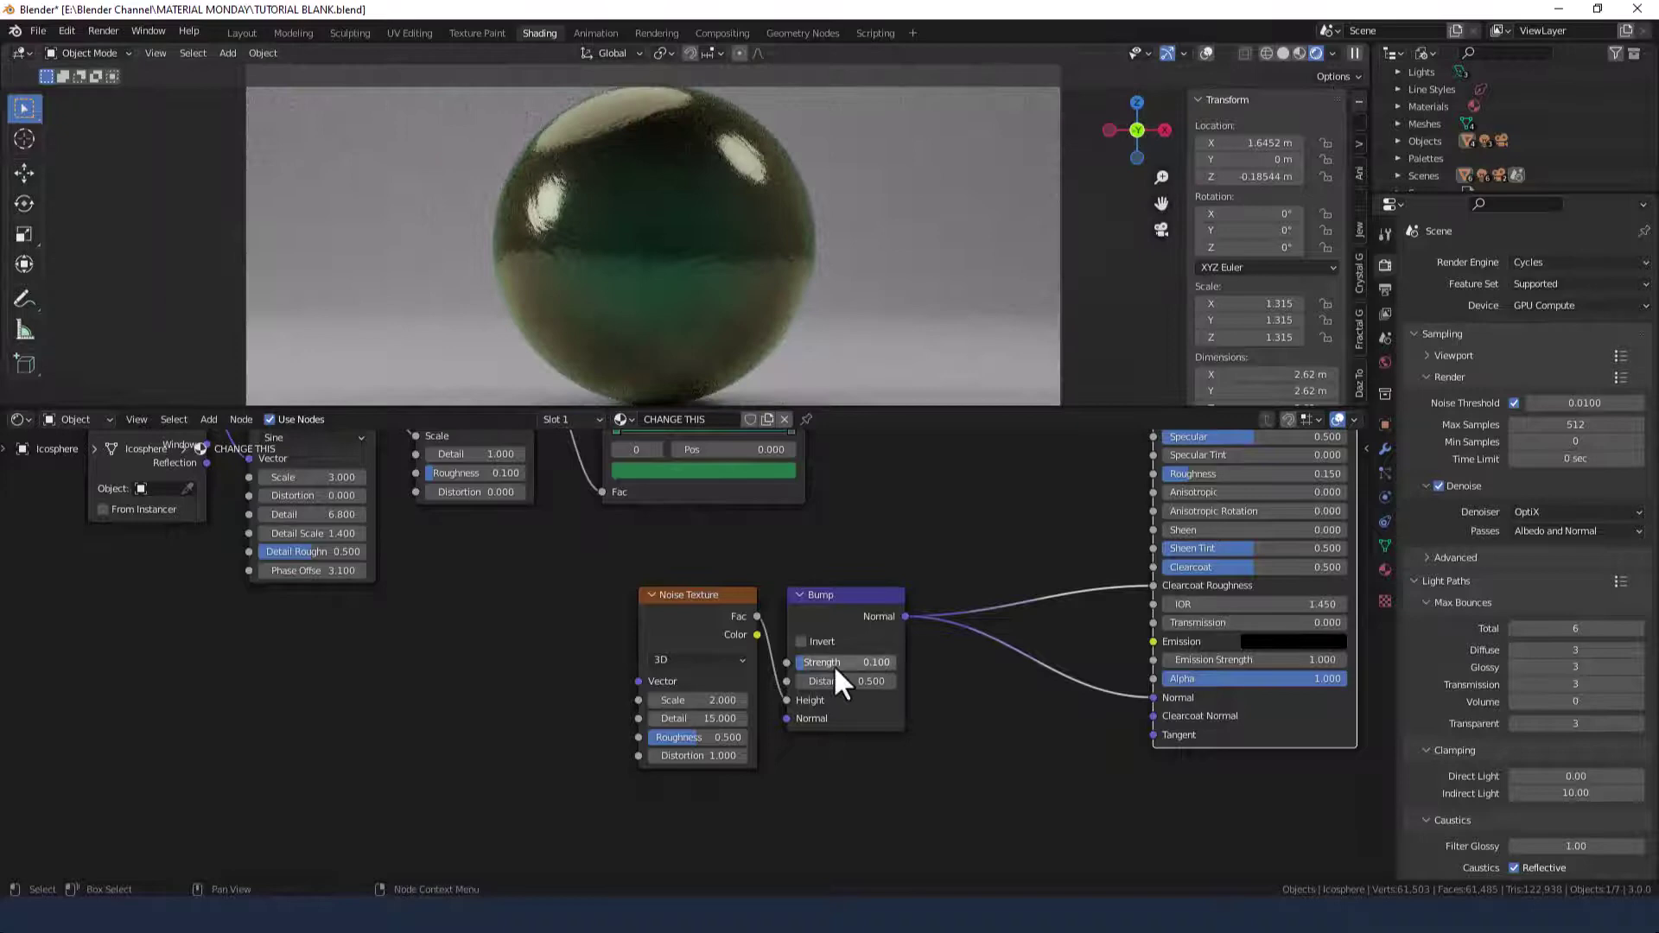
left_click(834, 681)
type(".35")
key("Return")
scroll(916, 565, "down", 1)
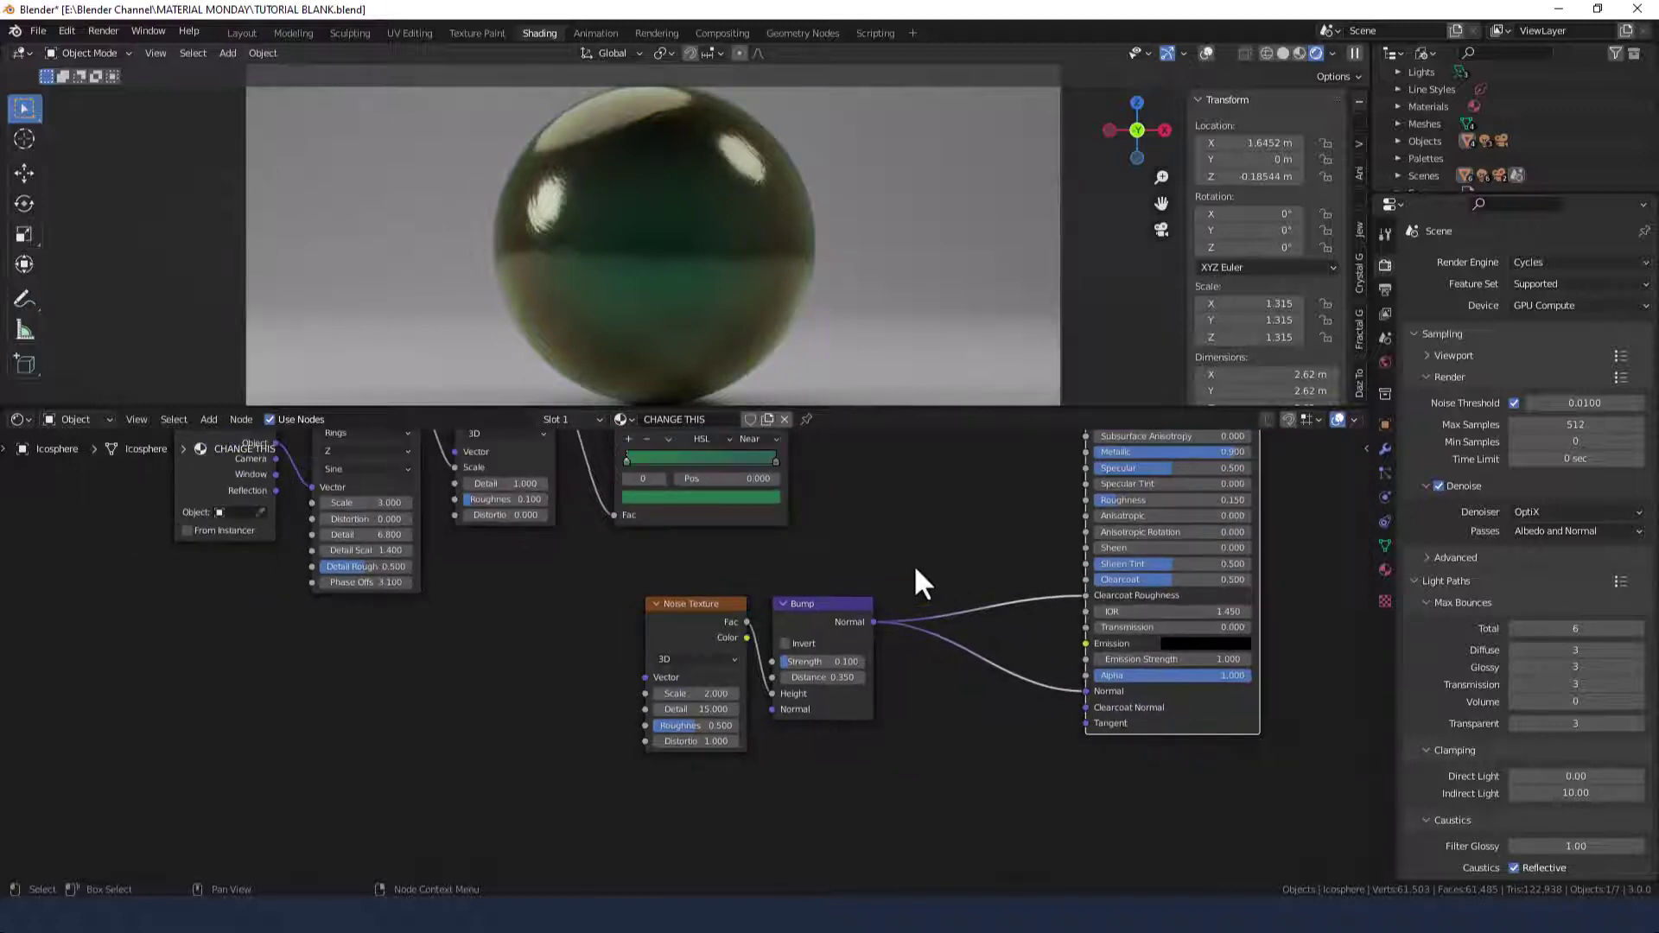
double_click(842, 678)
type("0.1")
key("Return")
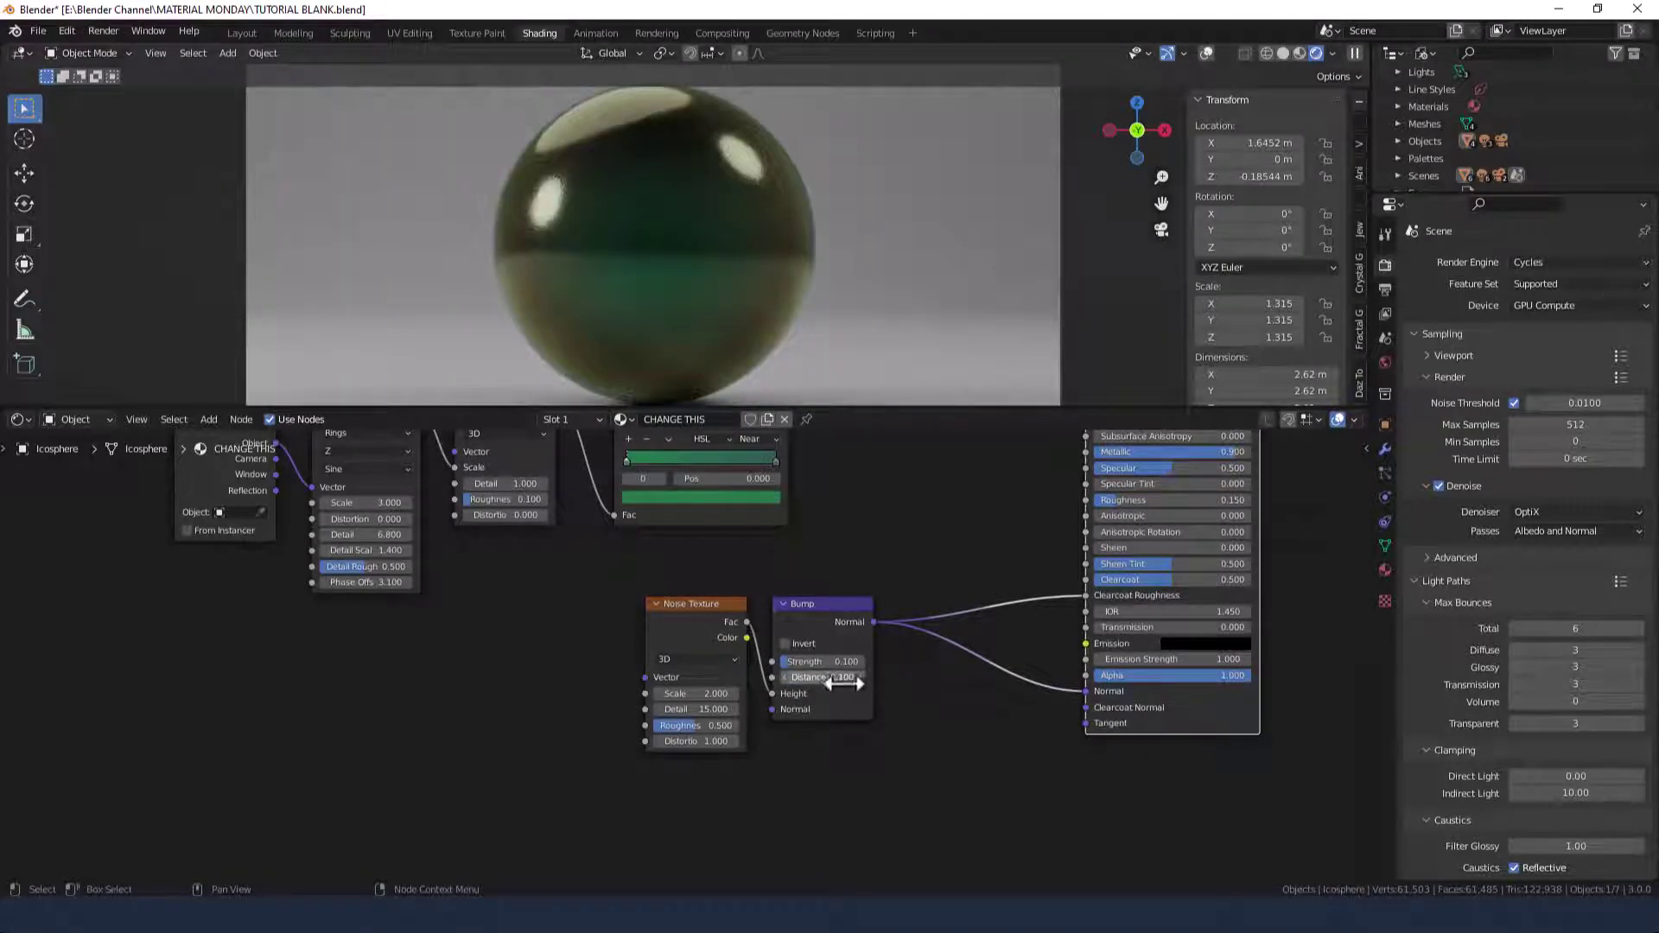
scroll(864, 553, "down", 2)
middle_click_drag(861, 526, 881, 628)
scroll(885, 664, "up", 1)
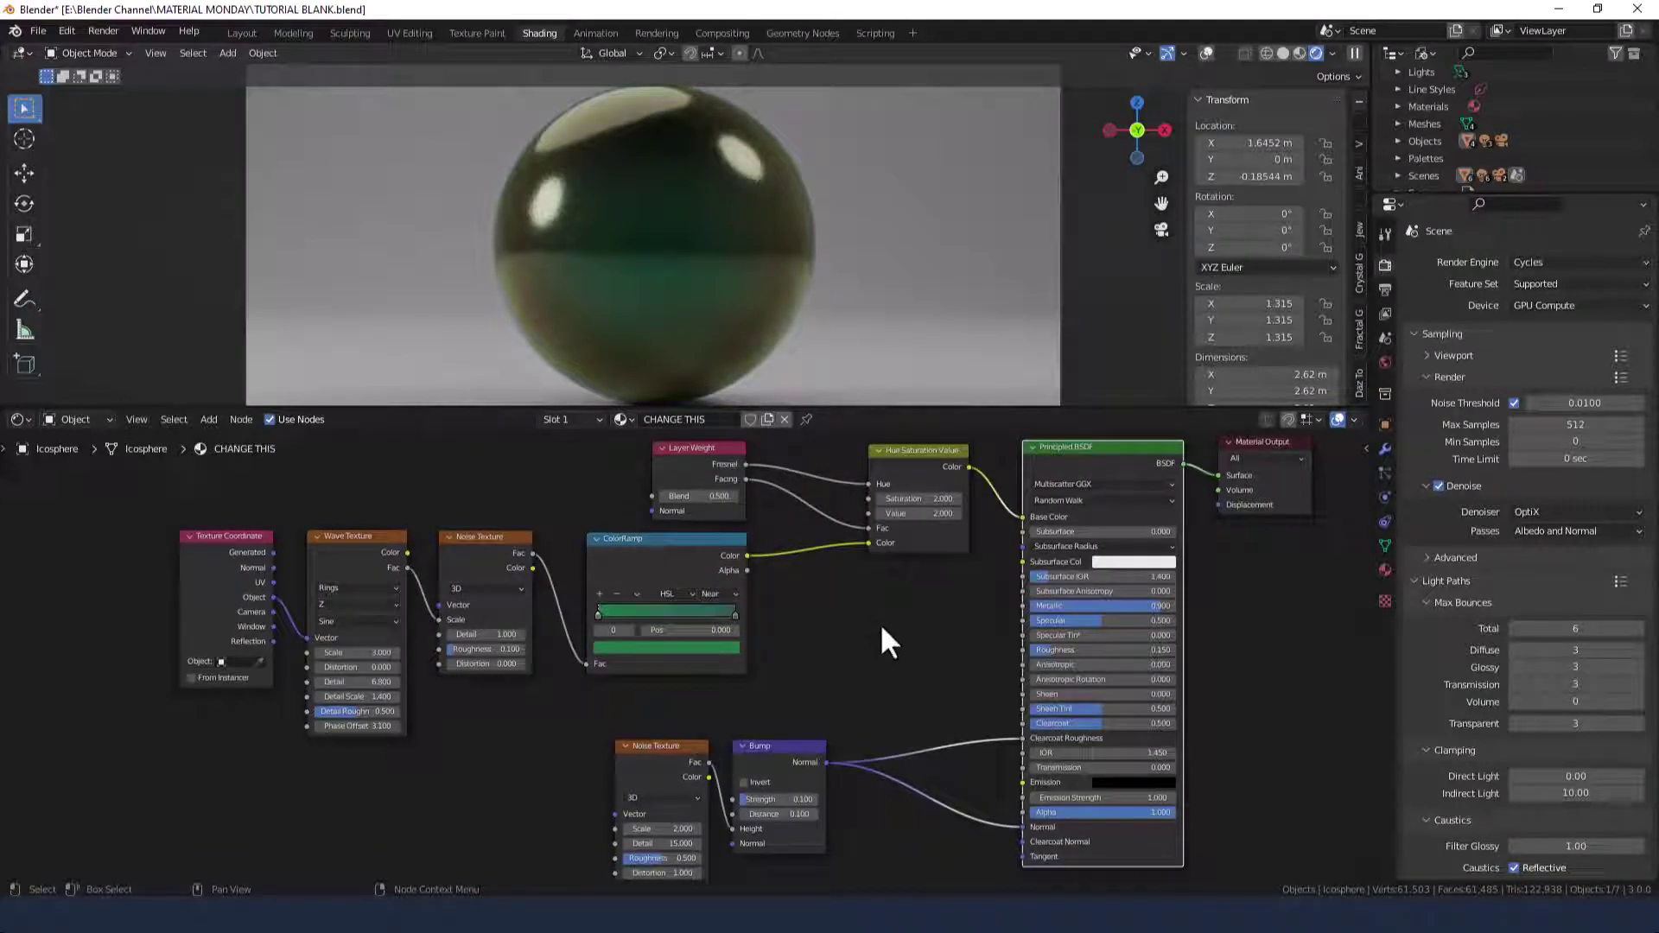
Step: Preview the Hue Saturation Value node, lower its Saturation, and set Value to 1.2, then 1.7
left_click(942, 449, "ctrl+shift")
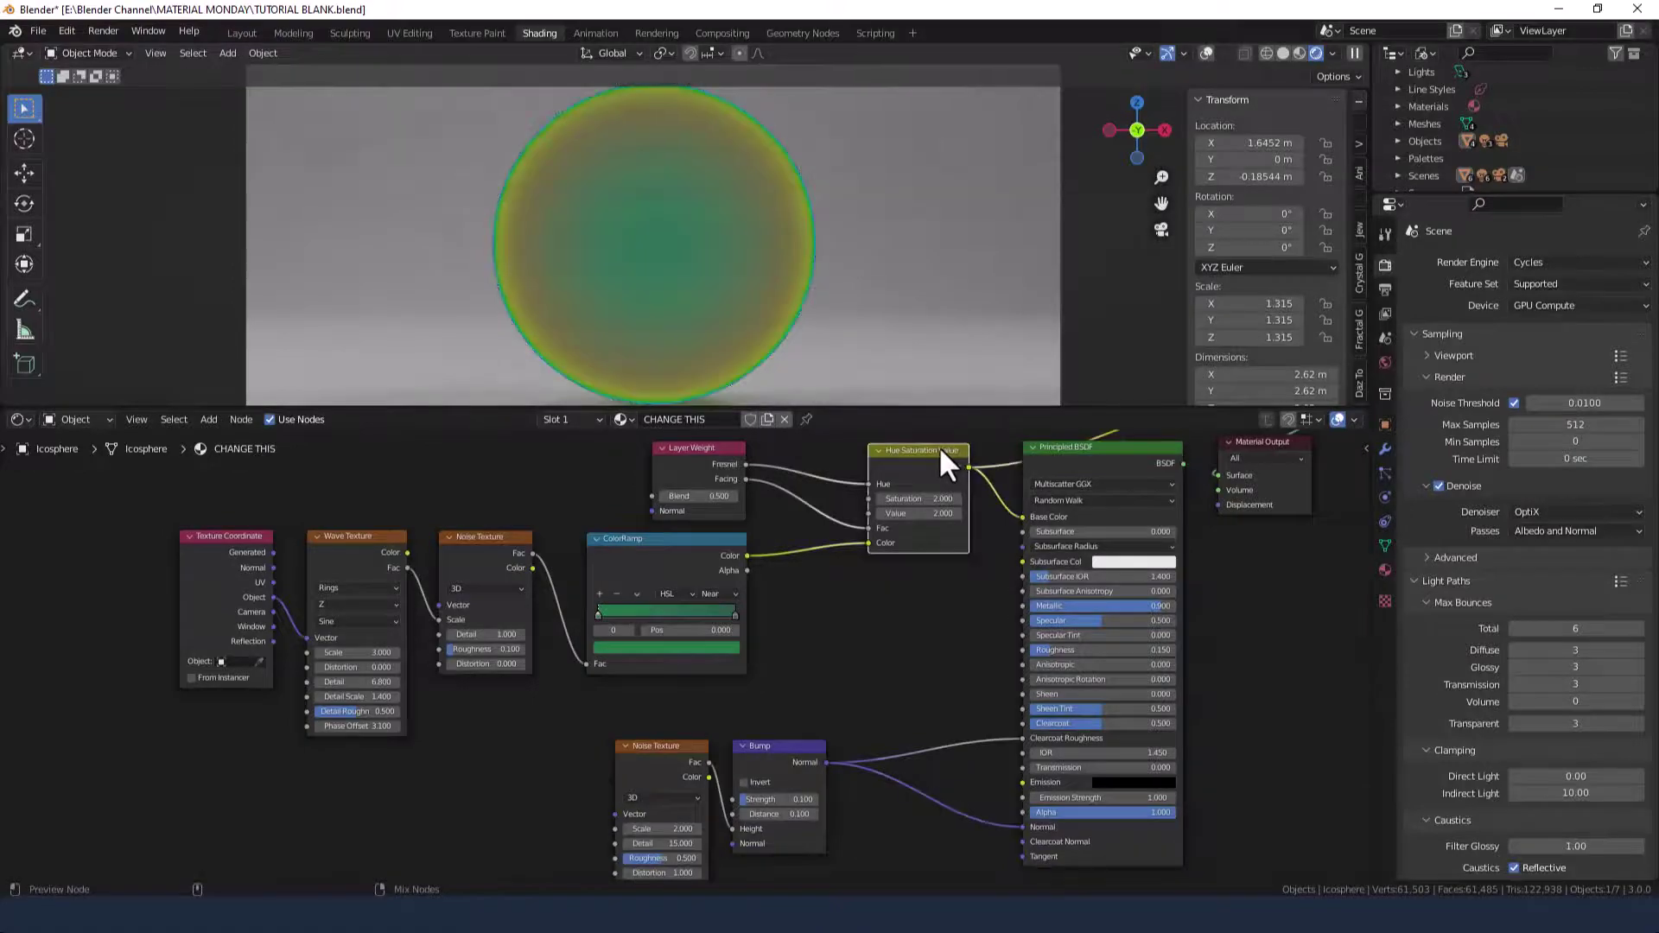
left_click_drag(918, 499, 825, 514)
left_click(1064, 469, "ctrl+shift")
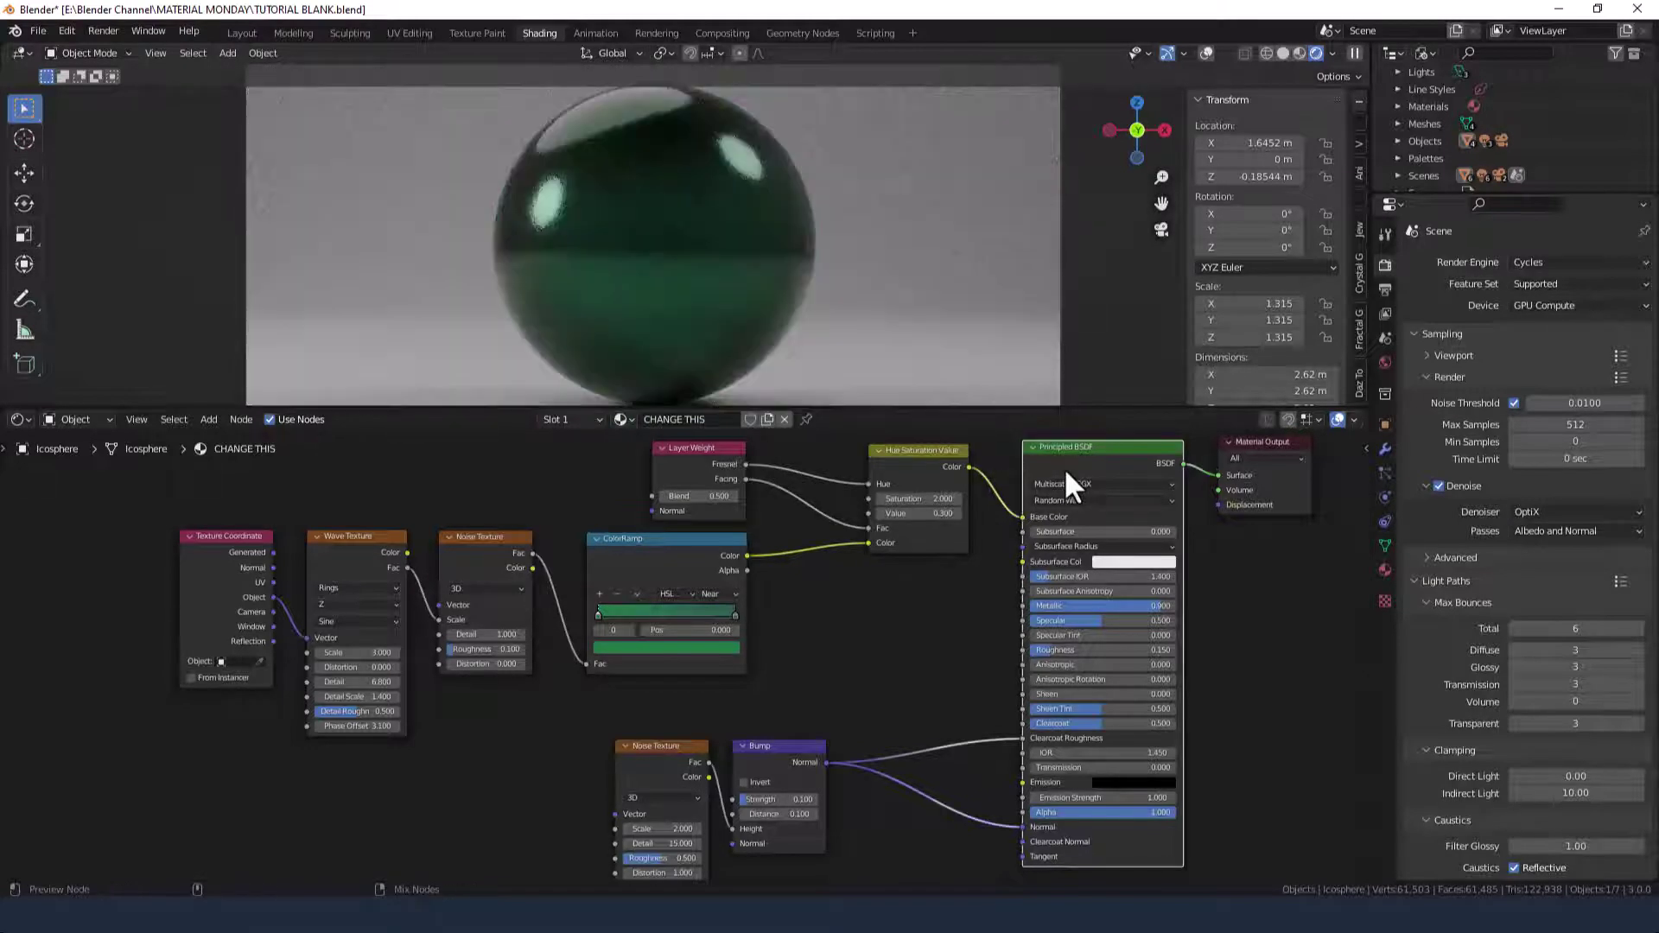
left_click(938, 517)
type("1.2")
key("Return")
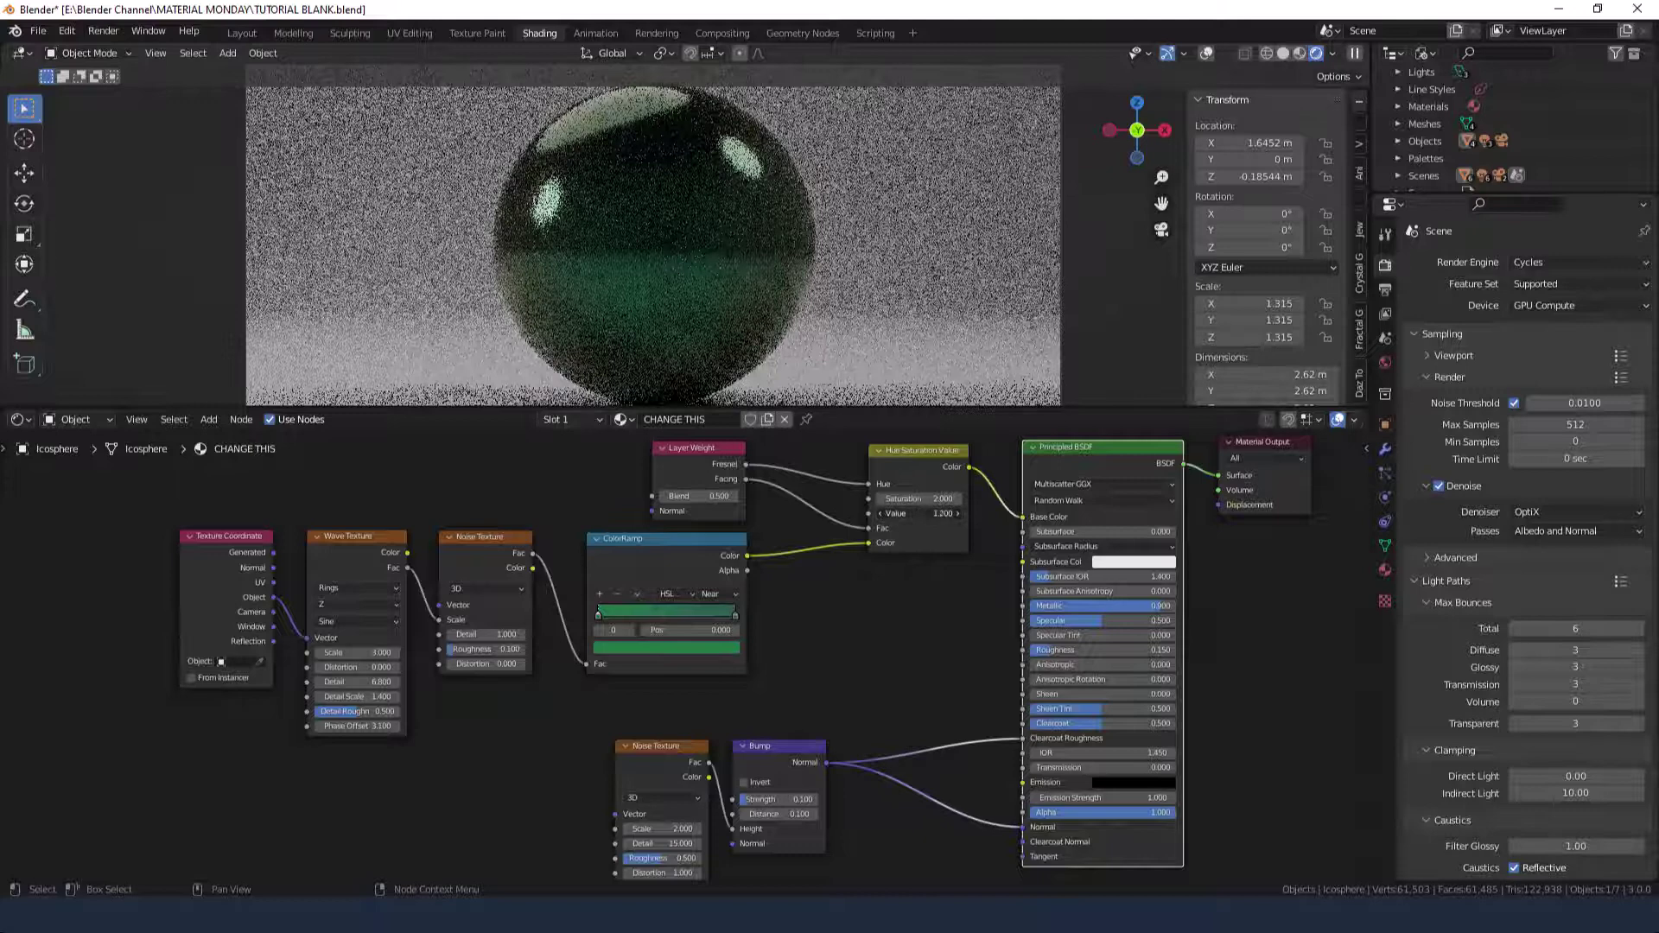
left_click_drag(903, 515, 911, 515)
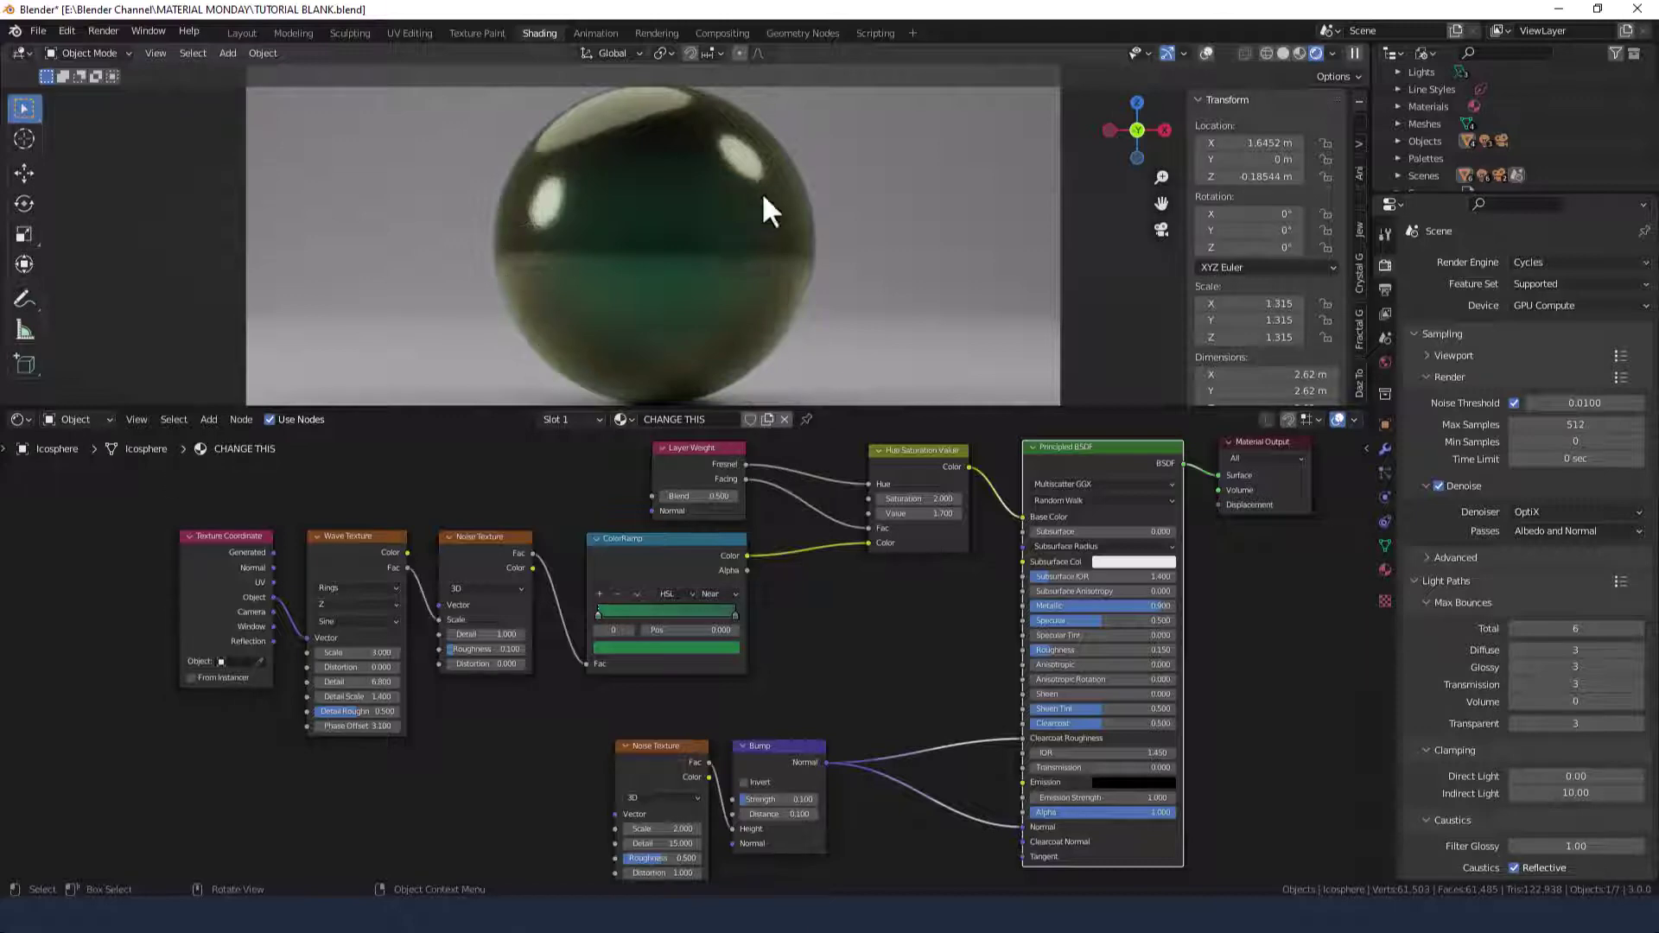
Step: Preview the Layer Weight Fresnel, then reconnect the Principled BSDF to the output
left_click(717, 453, "ctrl+shift")
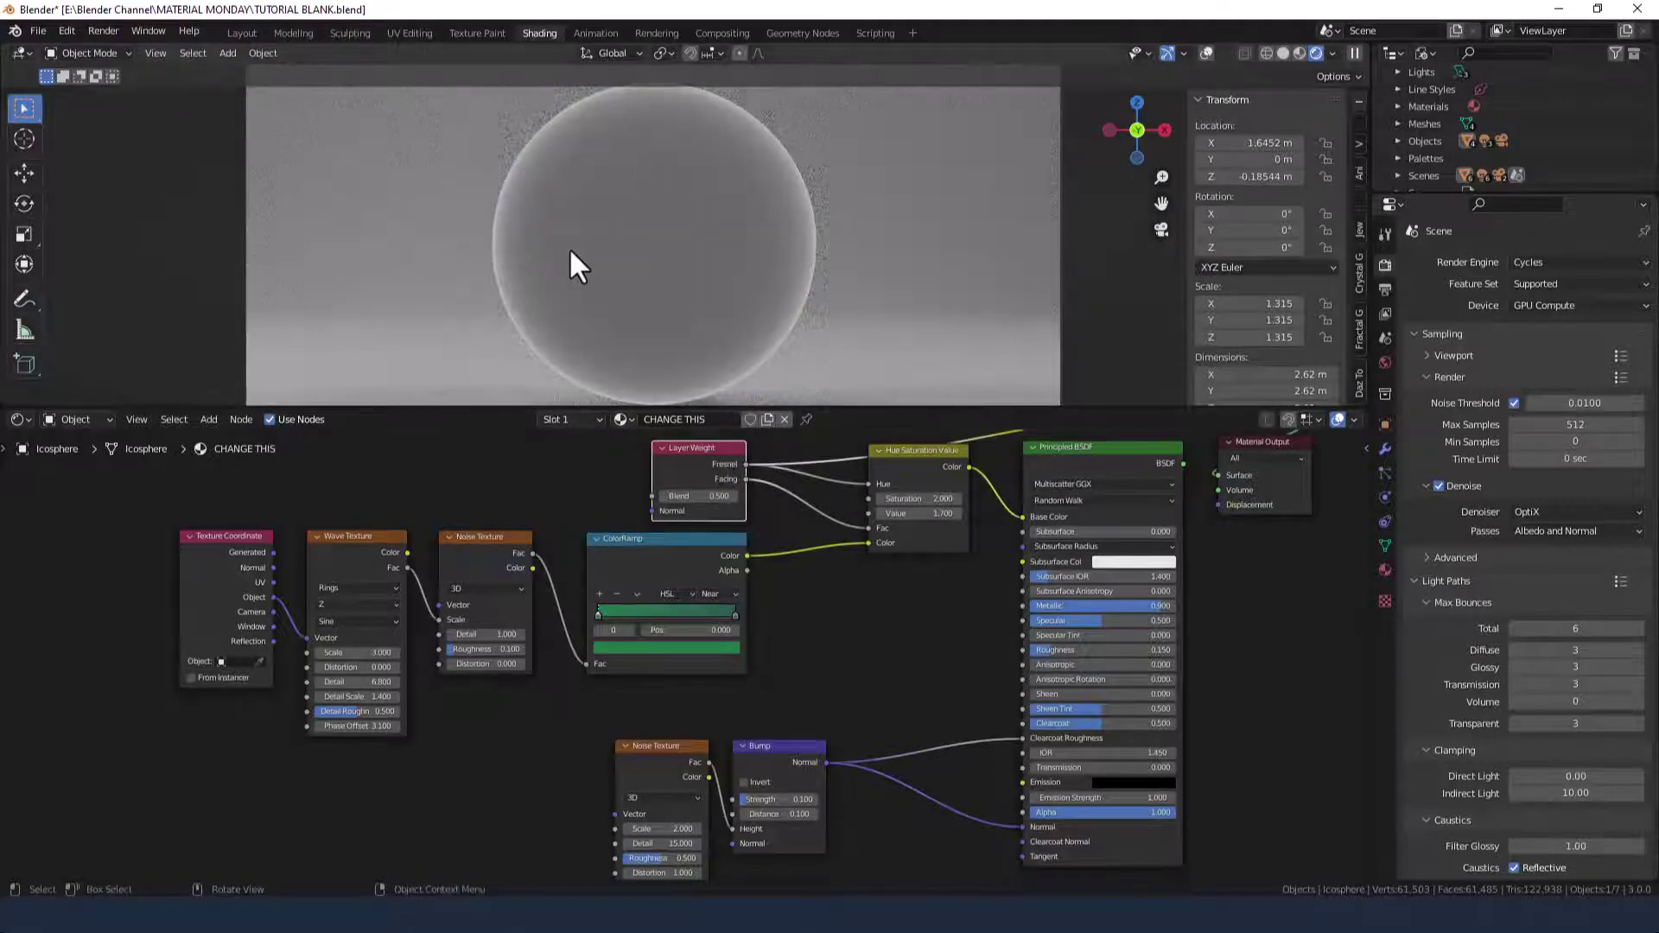
left_click(1054, 471, "ctrl+shift")
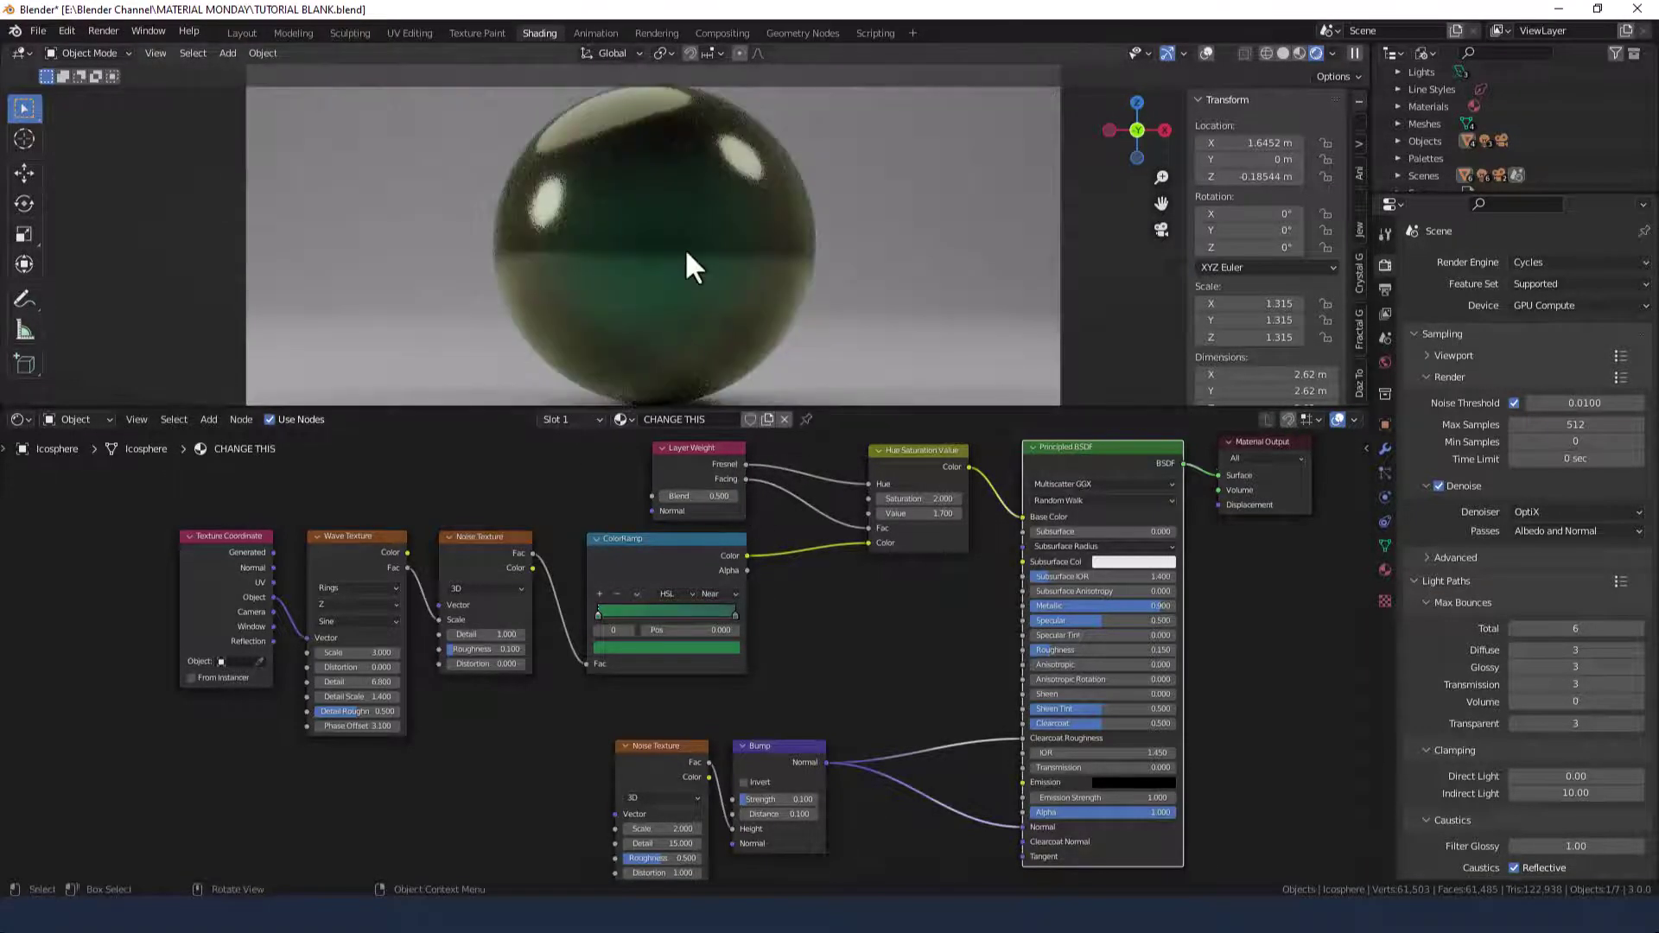
scroll(895, 579, "down", 2)
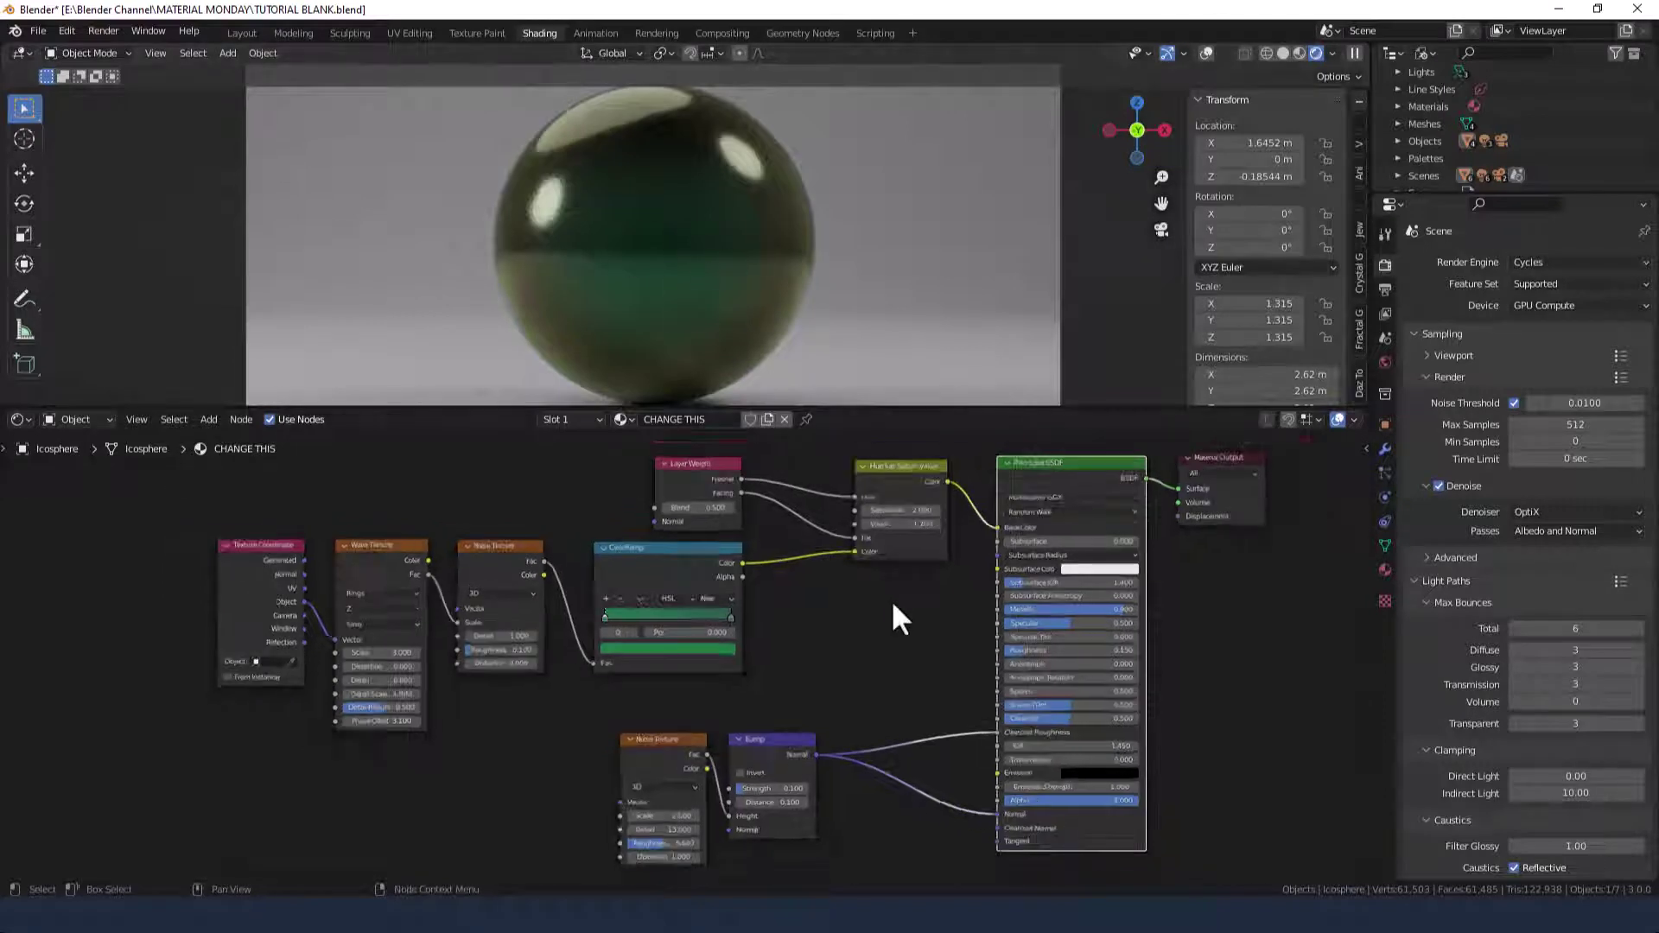
Step: Add a Math node and insert it on the Fresnel-to-Hue link
middle_click_drag(900, 612, 948, 663)
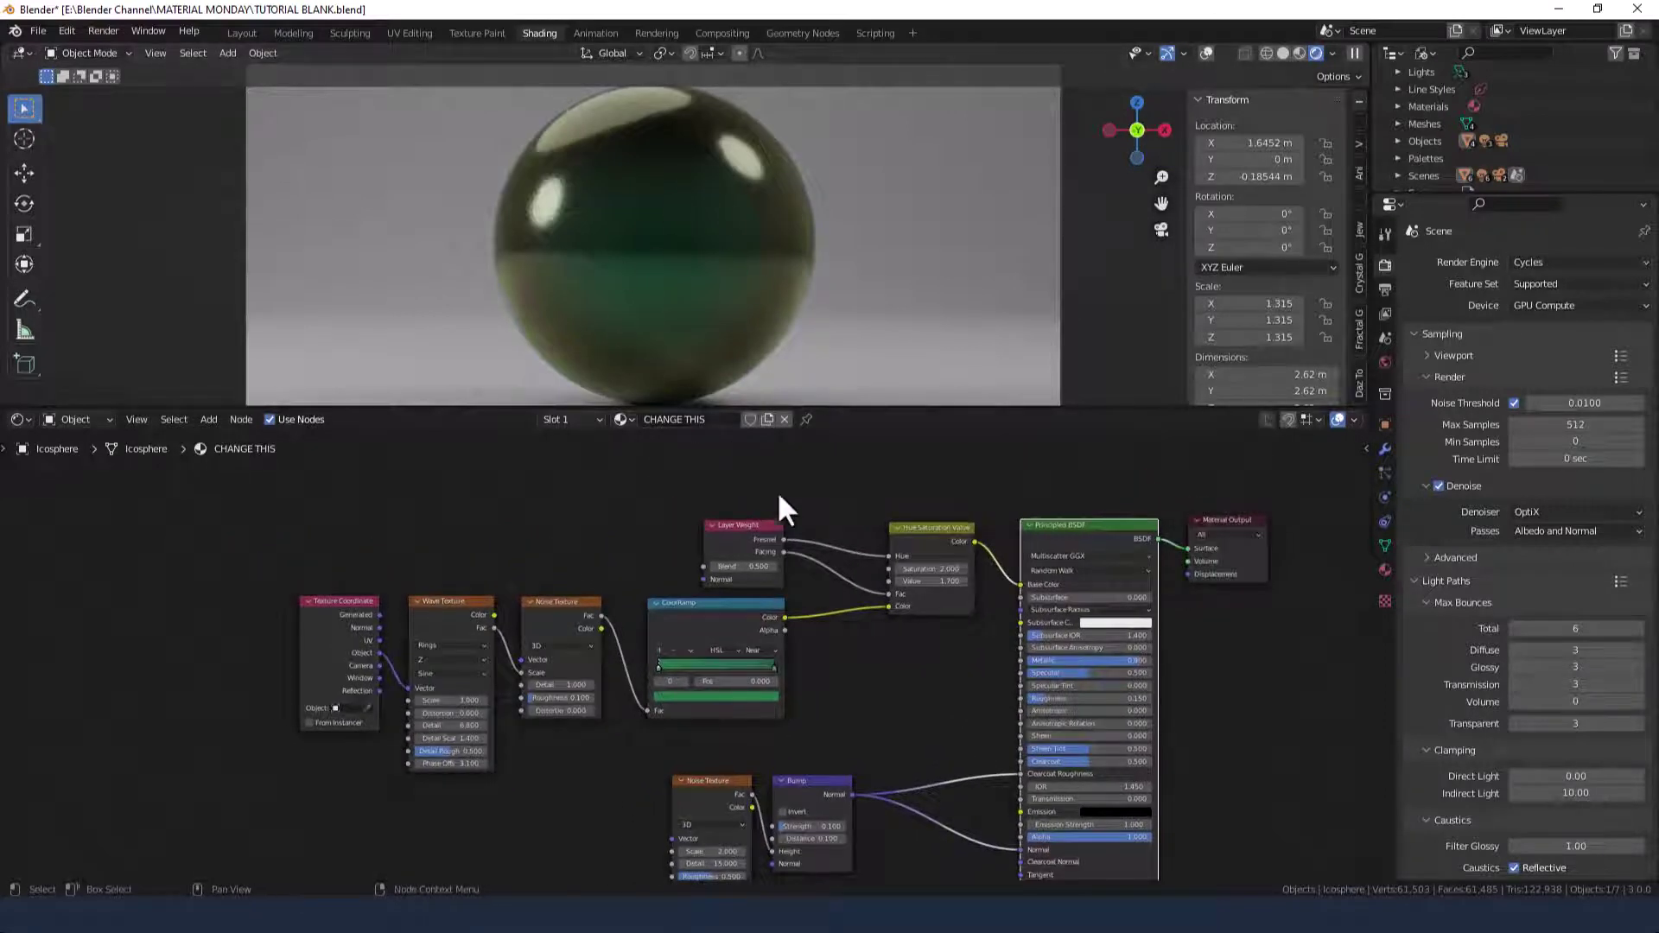
left_click(842, 489)
key("shift+a")
type("MA")
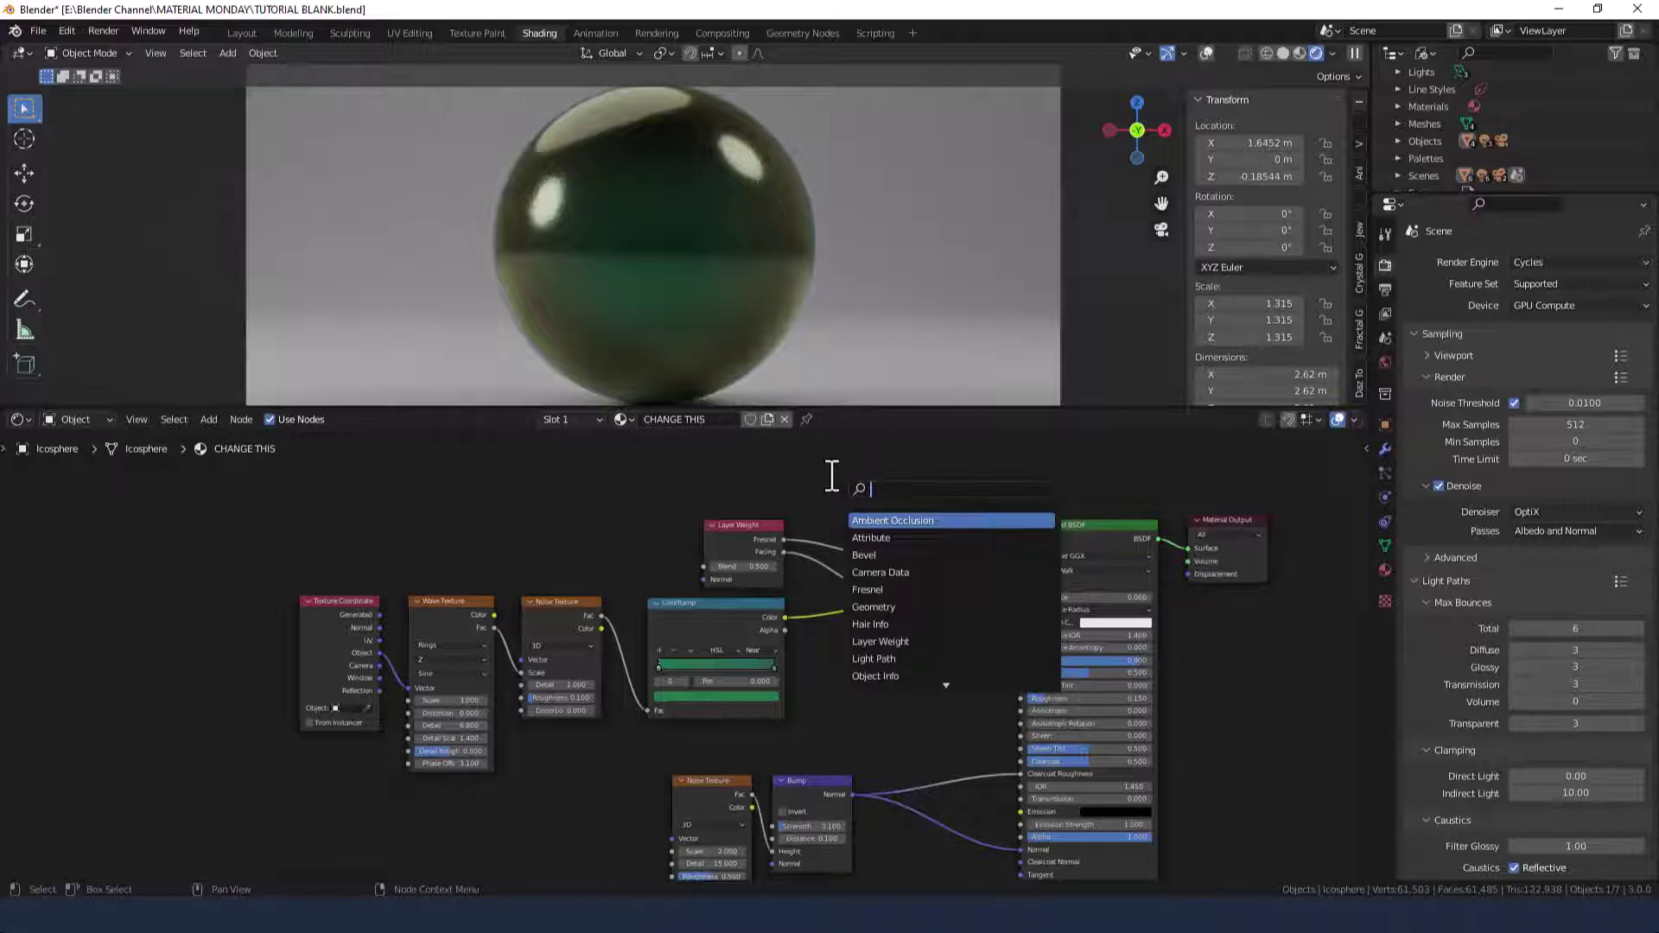
type("TH")
key("Return")
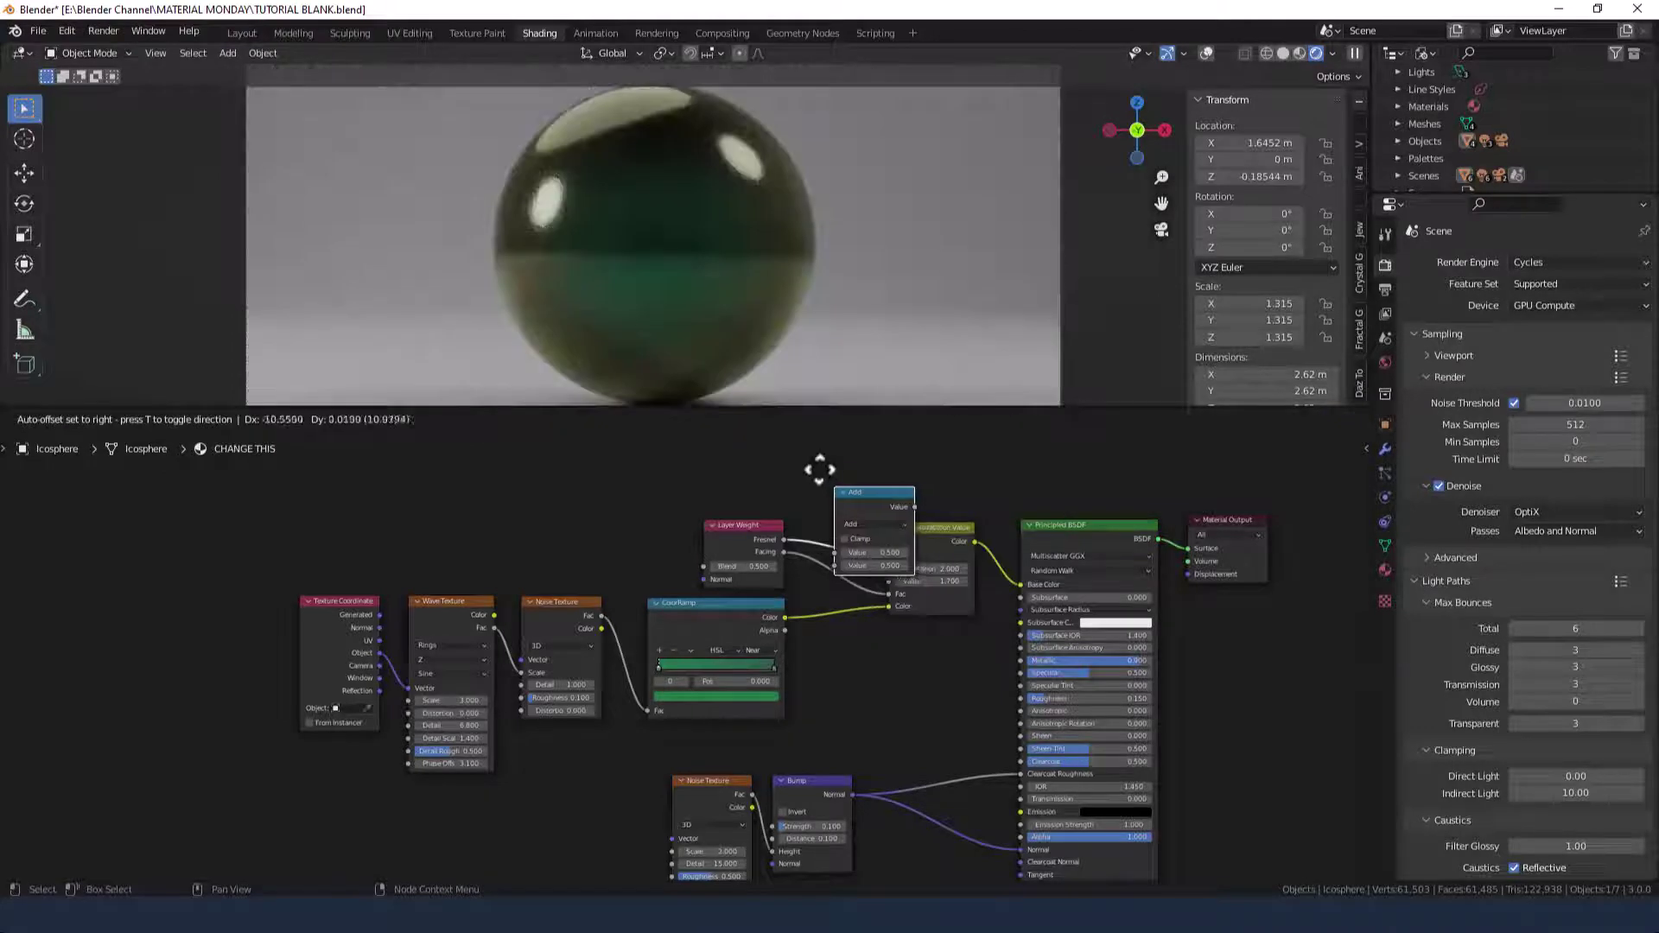
left_click(791, 459)
left_click_drag(827, 475, 855, 497)
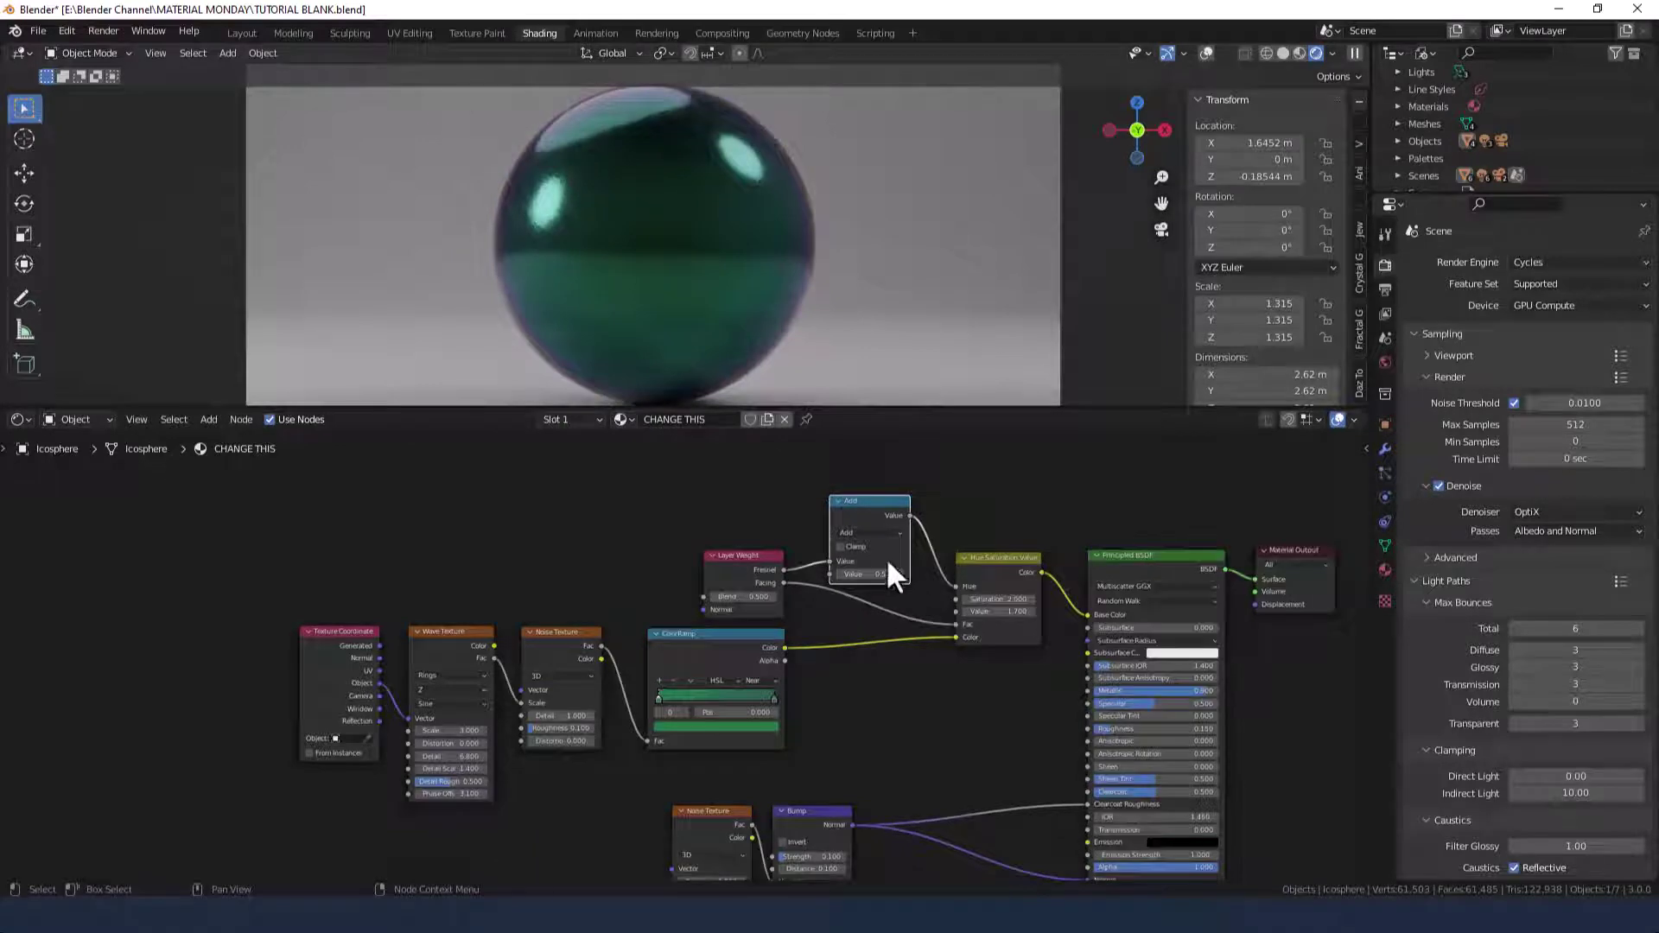
Step: Switch the Math node to Power with an Exponent of 0.65
left_click(867, 534)
left_click(869, 534)
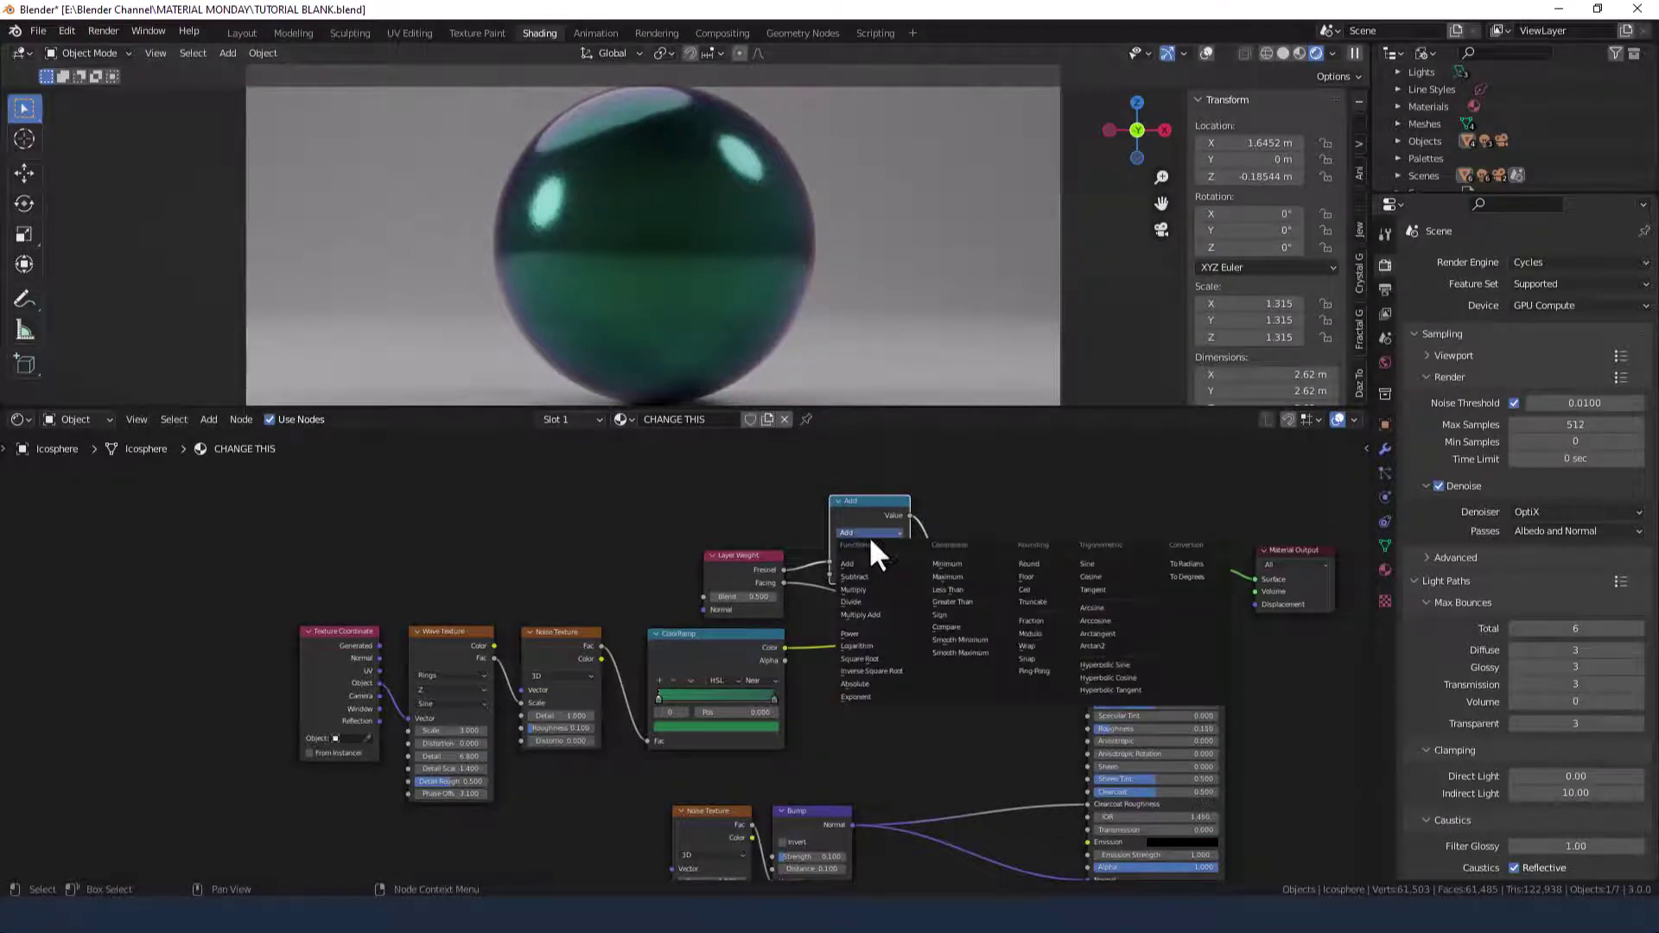
left_click(883, 635)
scroll(897, 631, "up", 3)
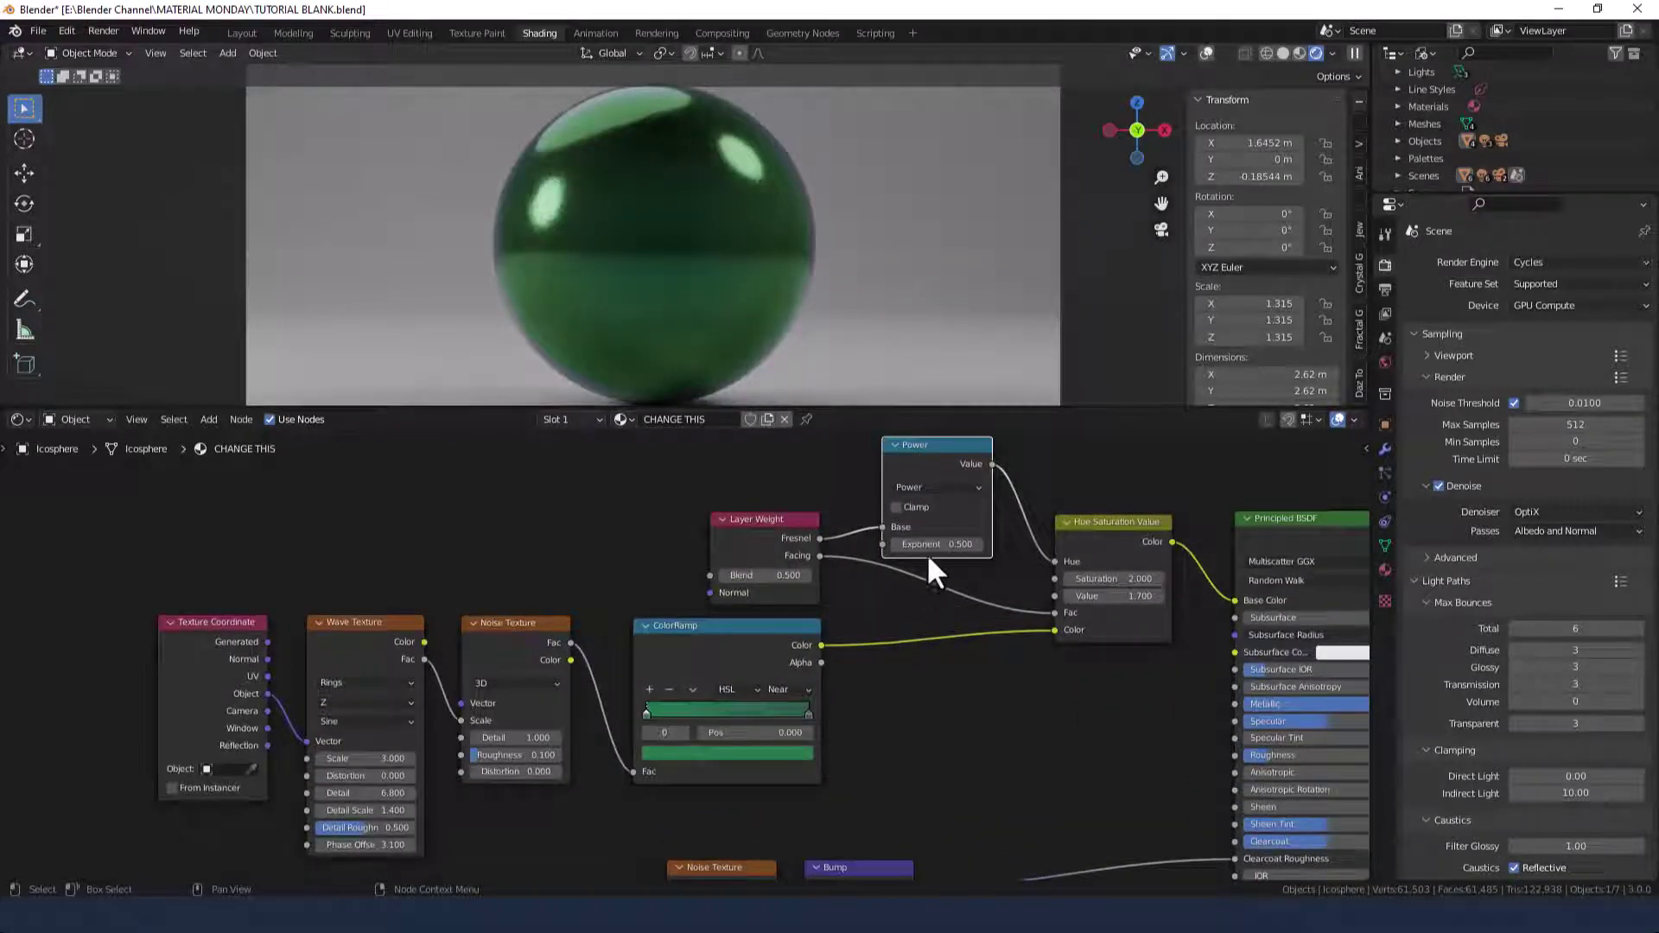
mouse_move(934, 544)
left_mouse_down()
mouse_move(981, 544)
mouse_move(935, 543)
left_mouse_up()
left_click(935, 544)
type("0.65")
key("Return")
scroll(661, 261, "up", 3)
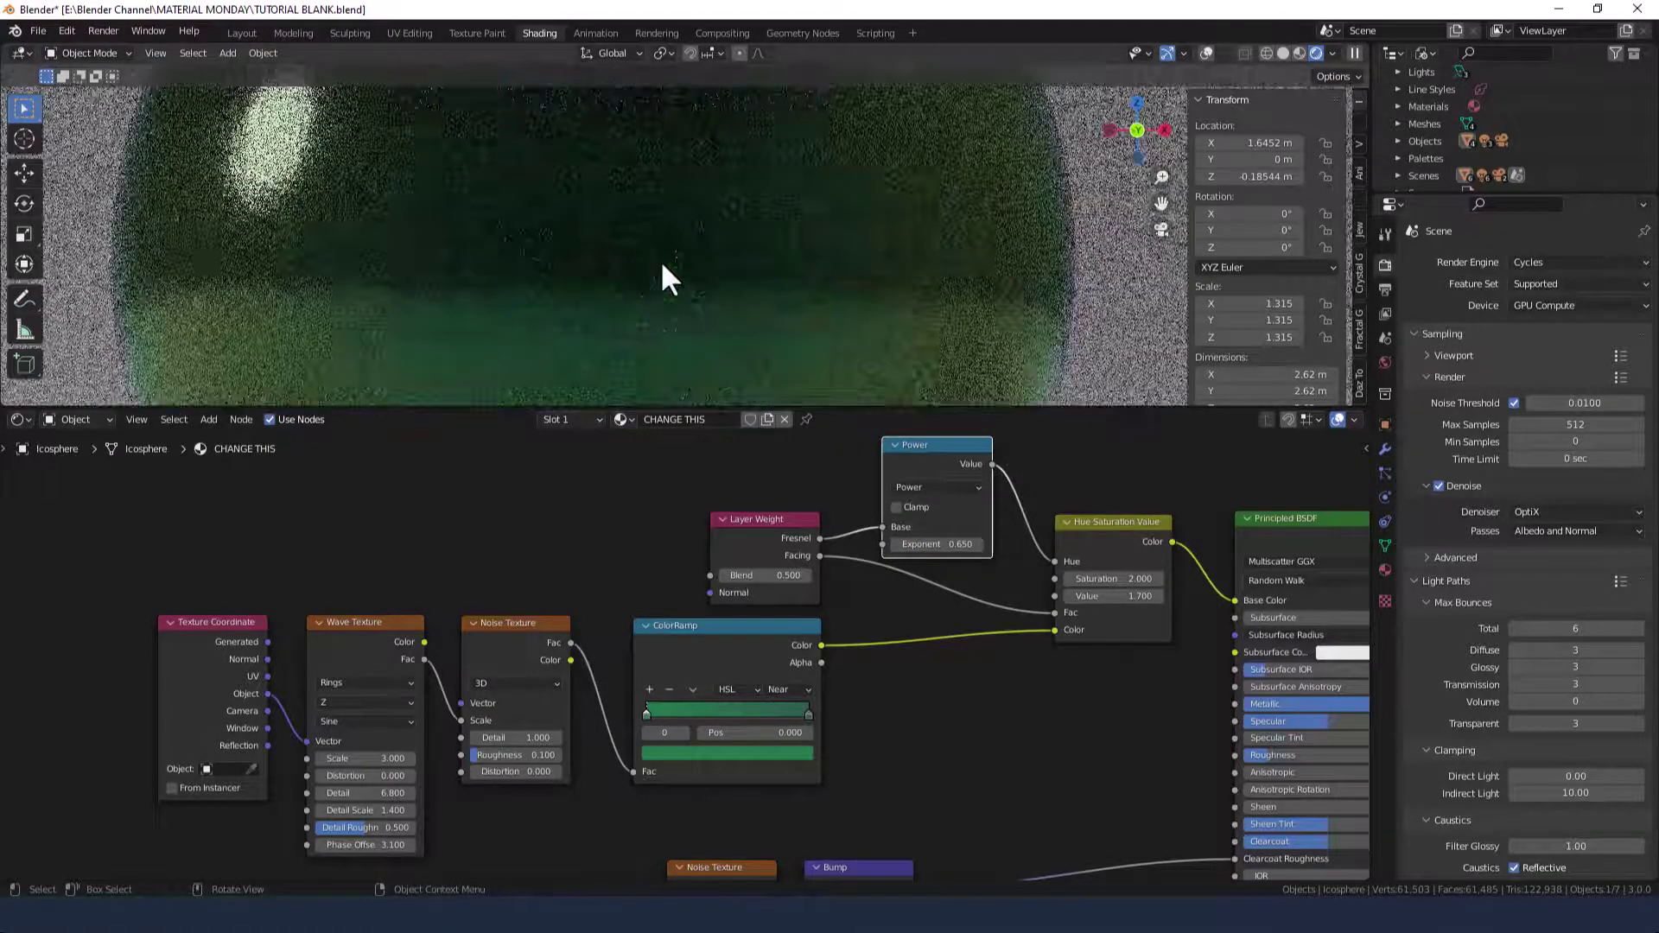
scroll(661, 261, "down", 5)
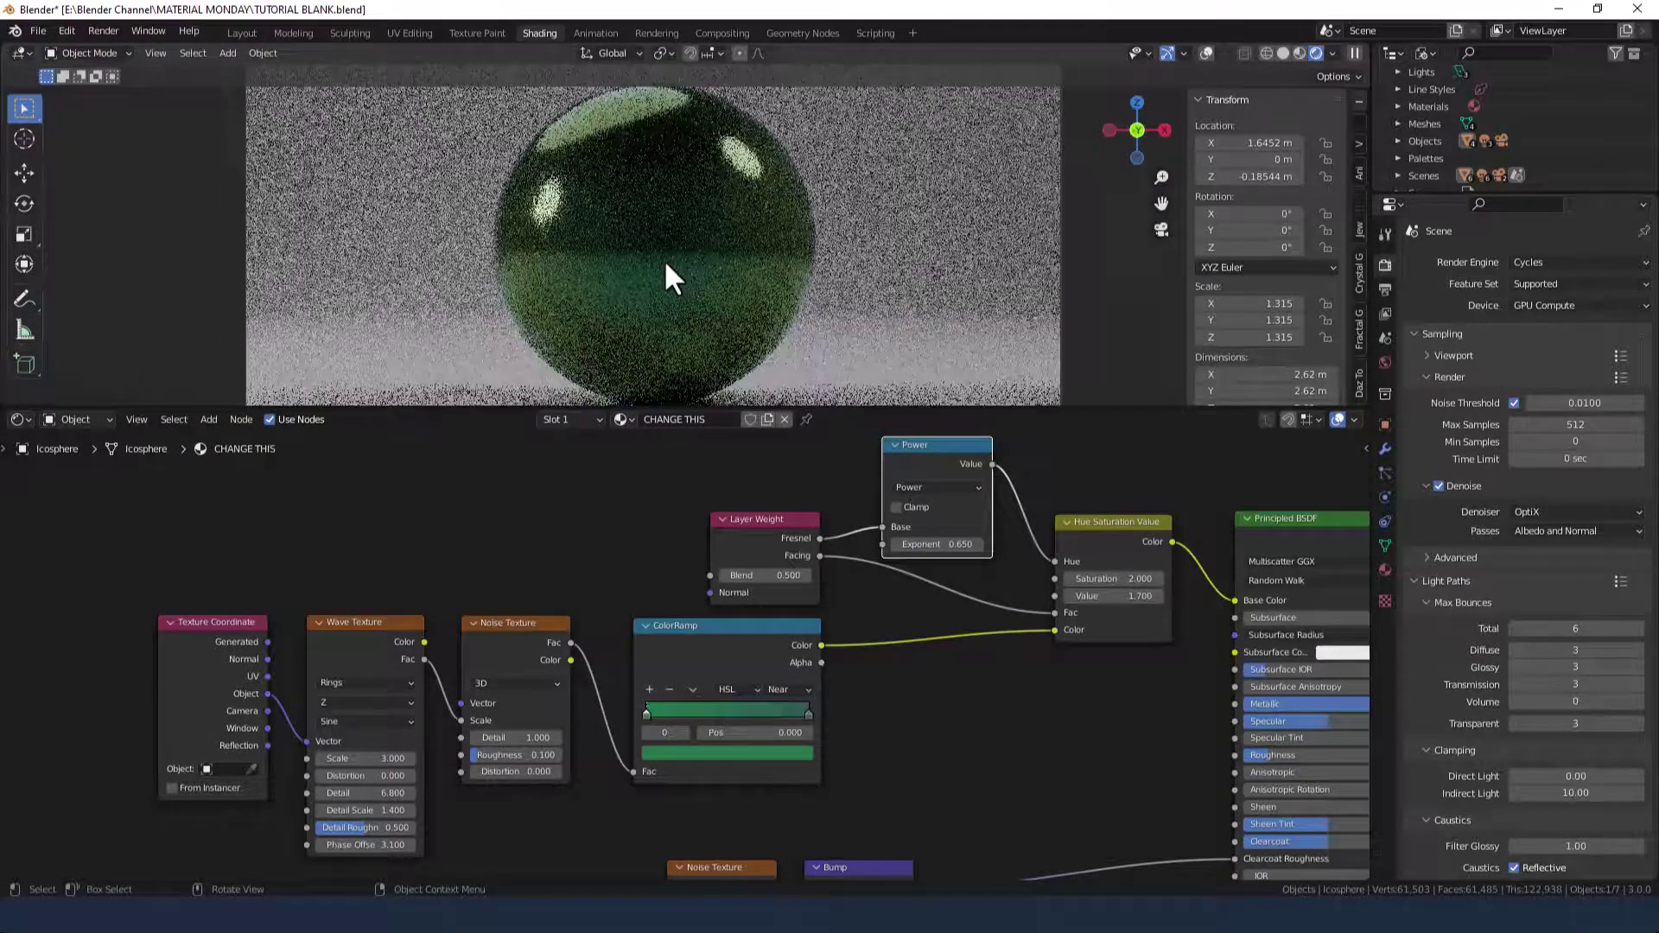
scroll(930, 646, "down", 2)
middle_click_drag(963, 705, 861, 643)
left_click_drag(397, 614, 419, 643)
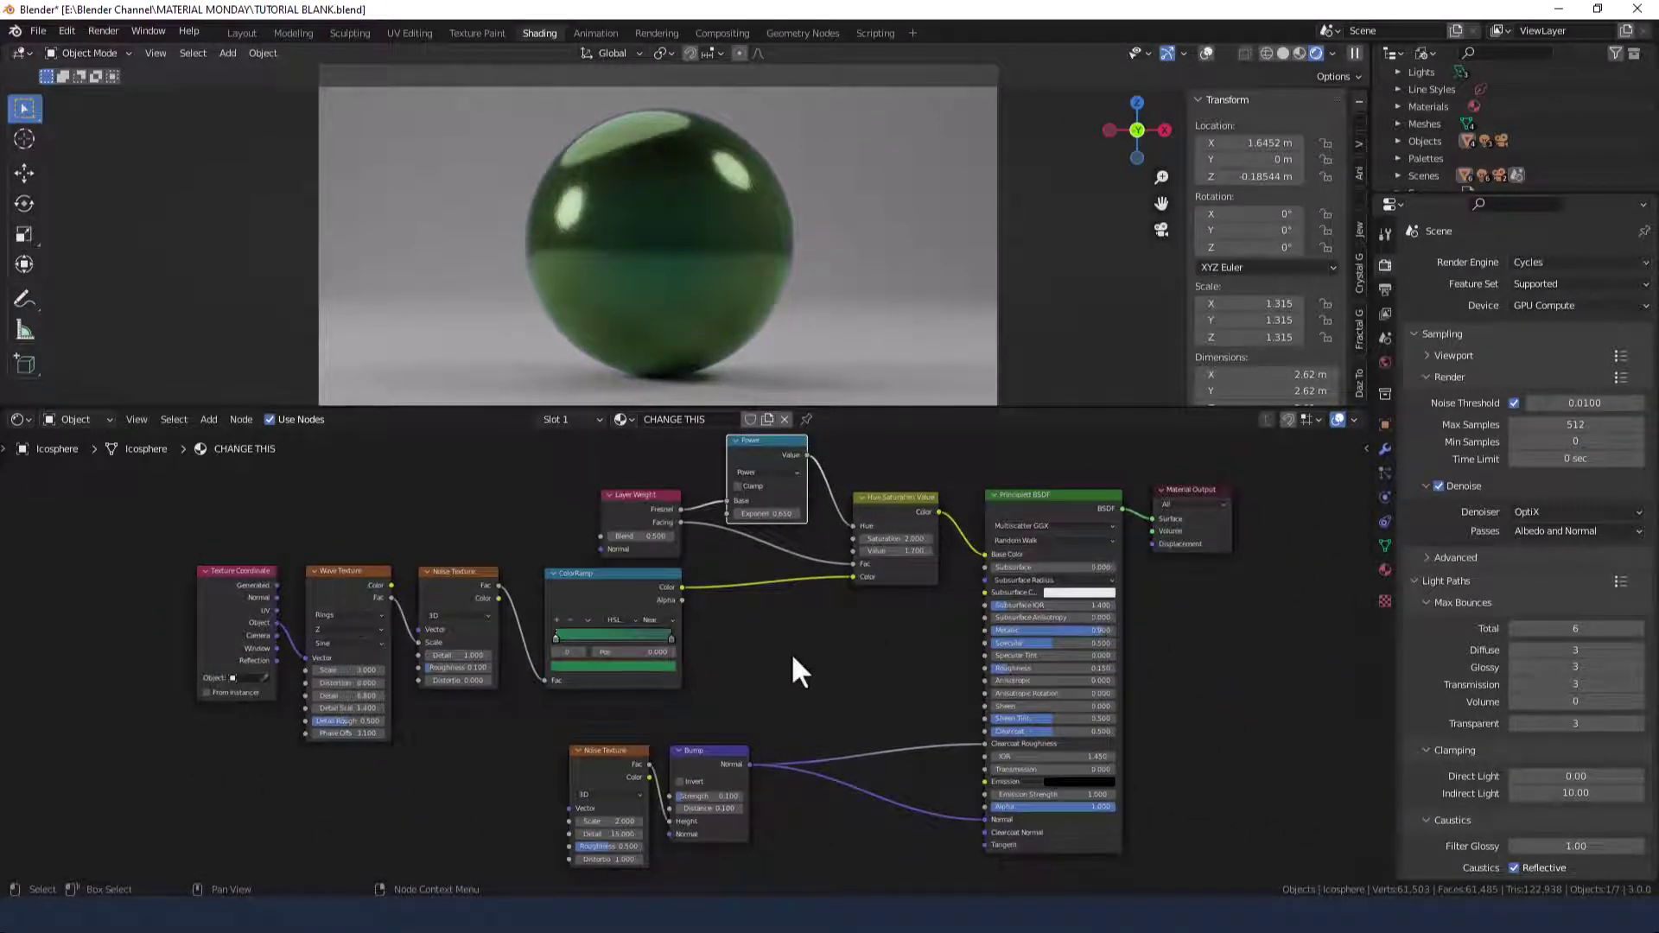
middle_click_drag(791, 652, 782, 659)
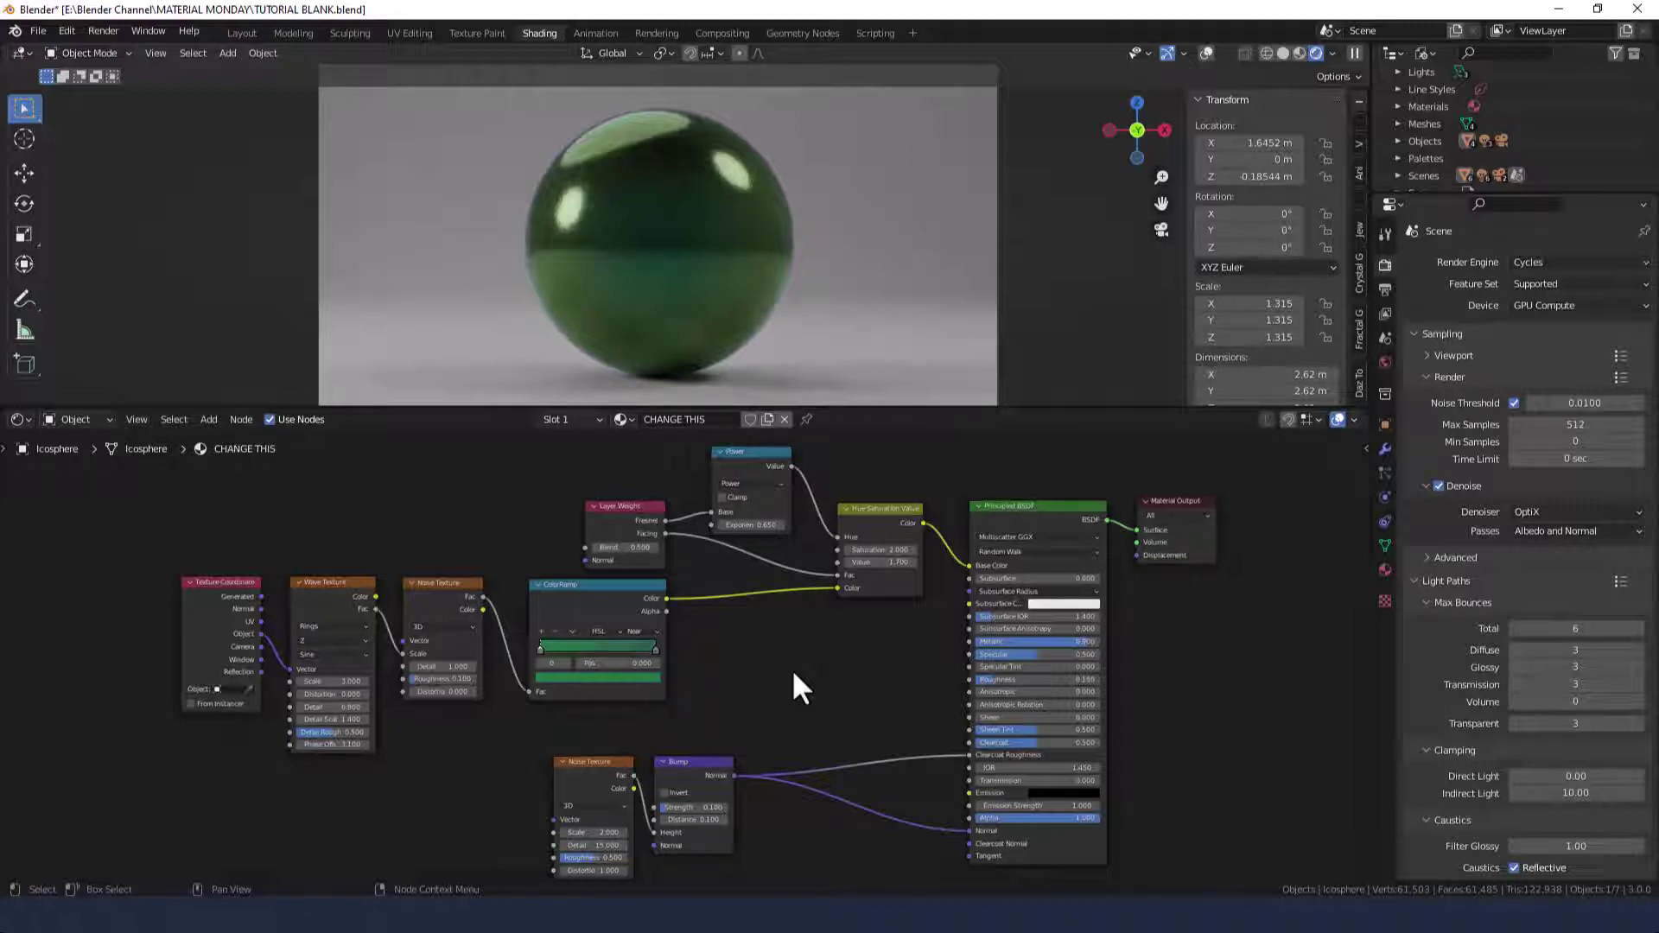
middle_click_drag(793, 674, 793, 668)
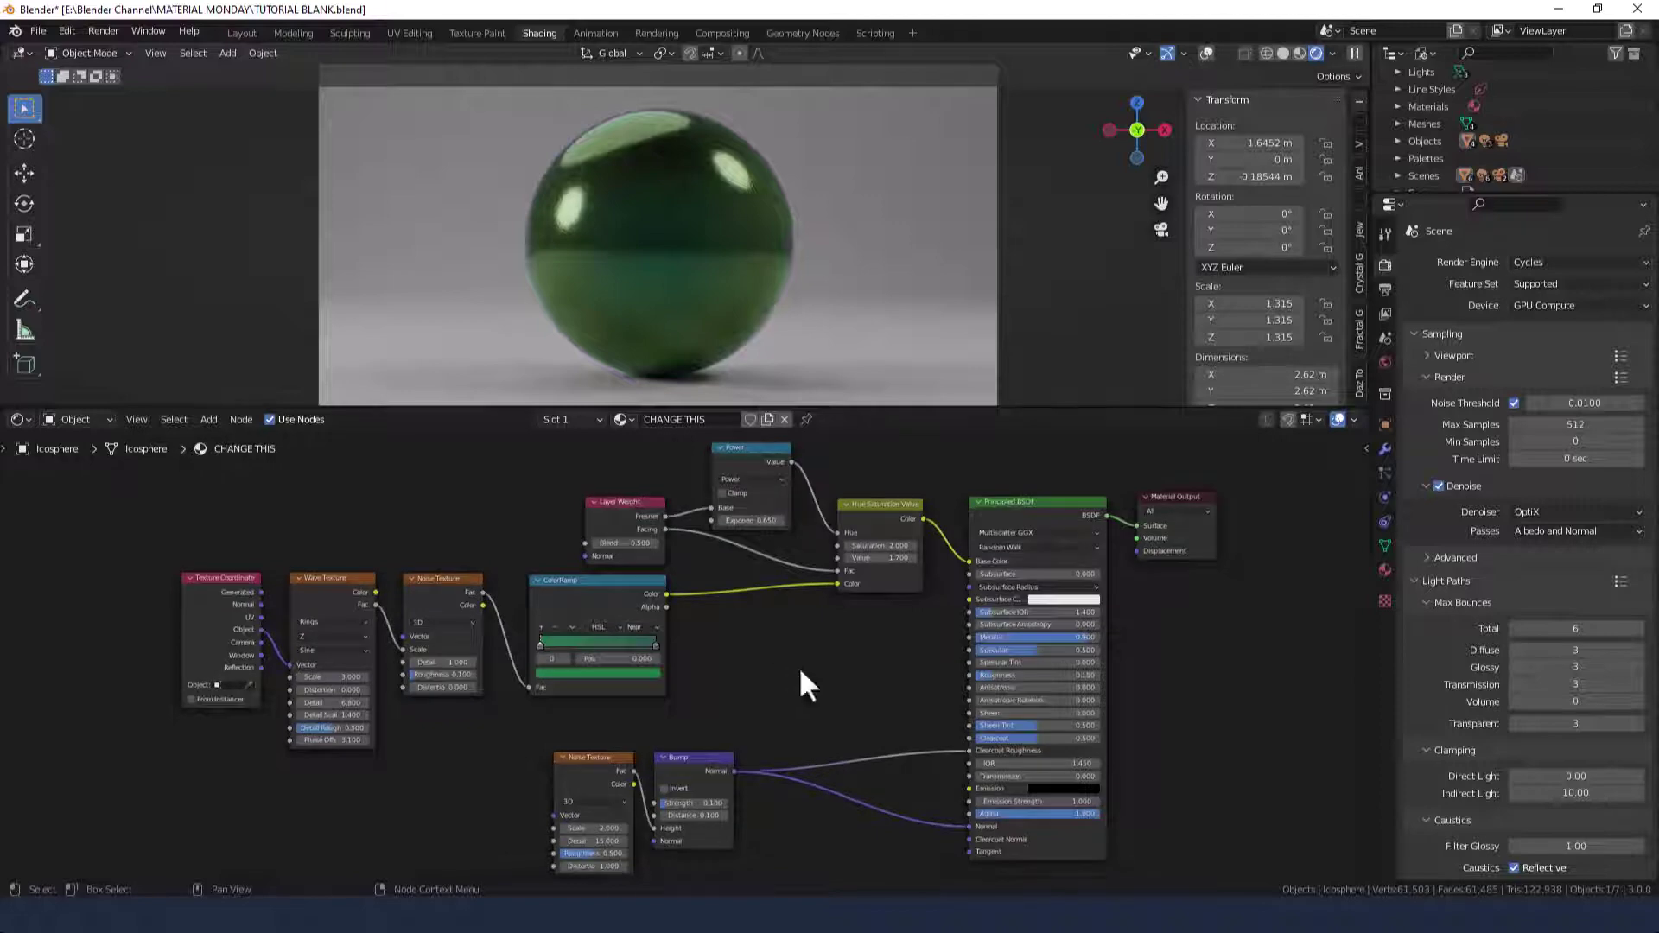
Step: Render the final image with Render Image and zoom out to view the green pearl
left_click(97, 30)
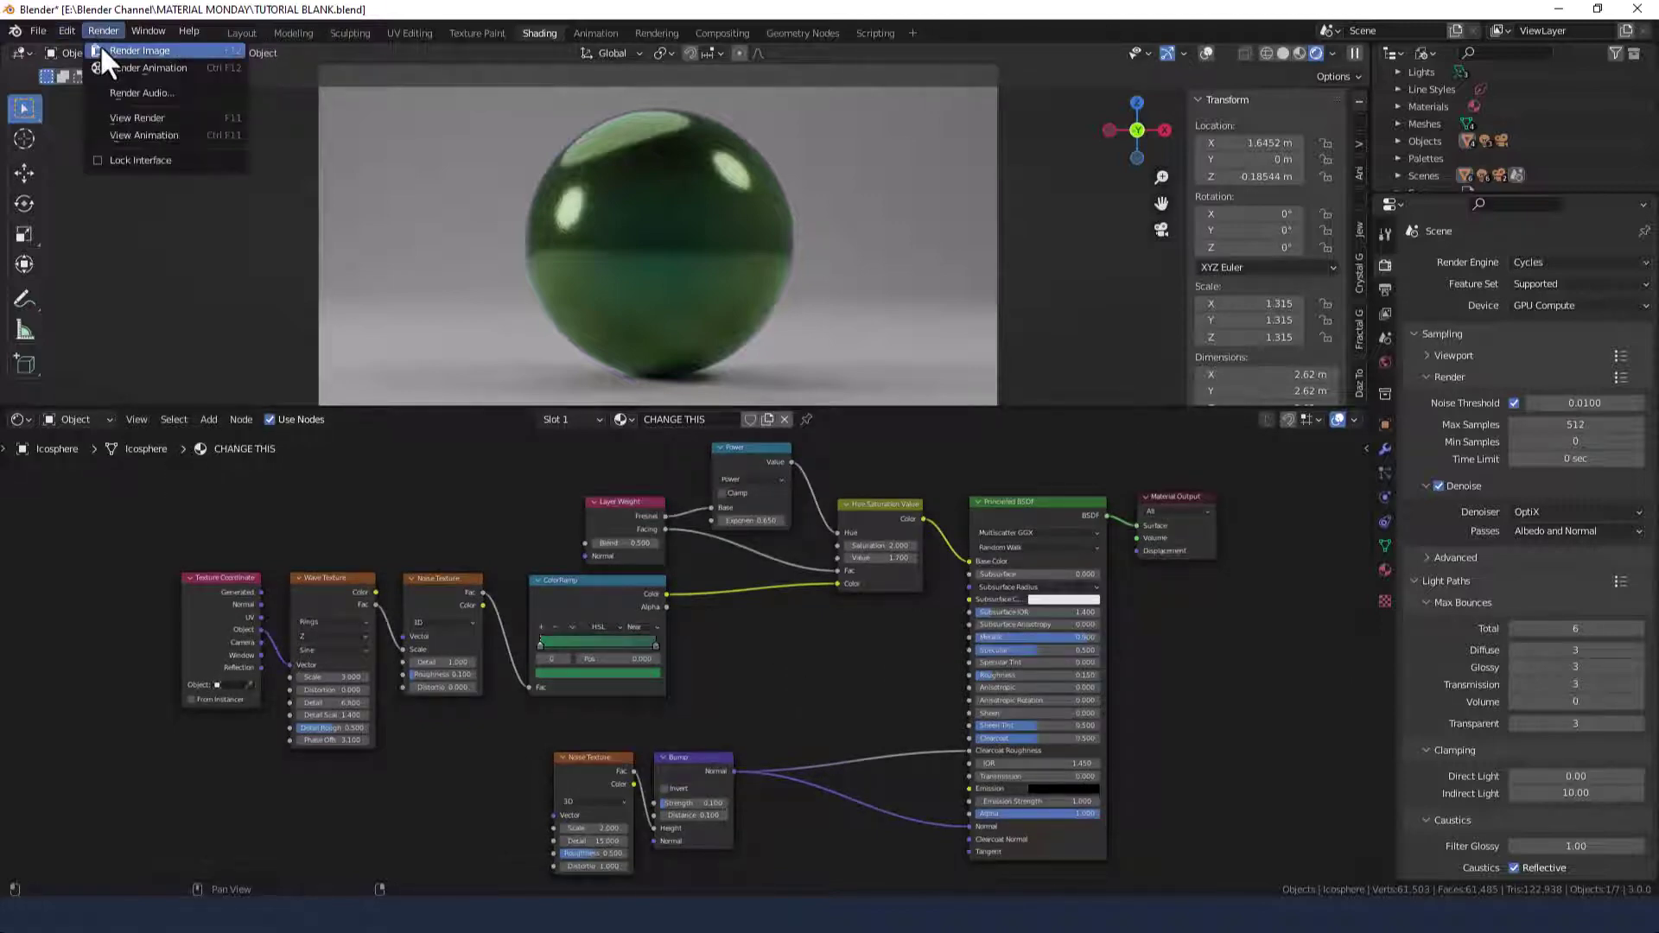
left_click(100, 44)
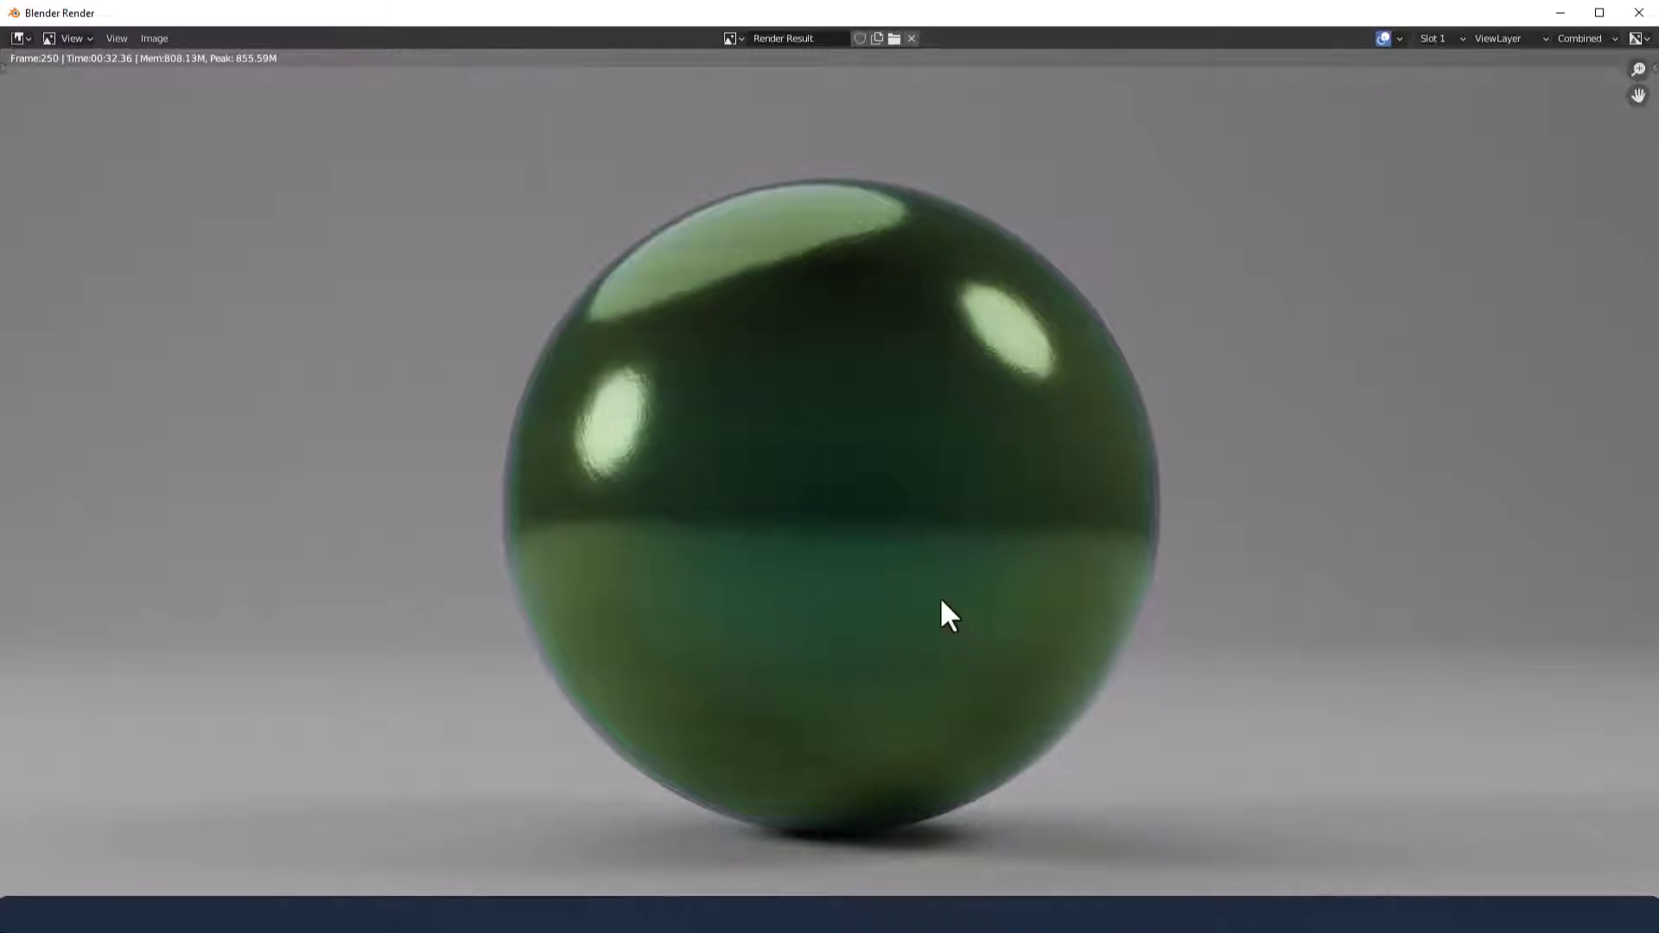
scroll(940, 596, "down", 1)
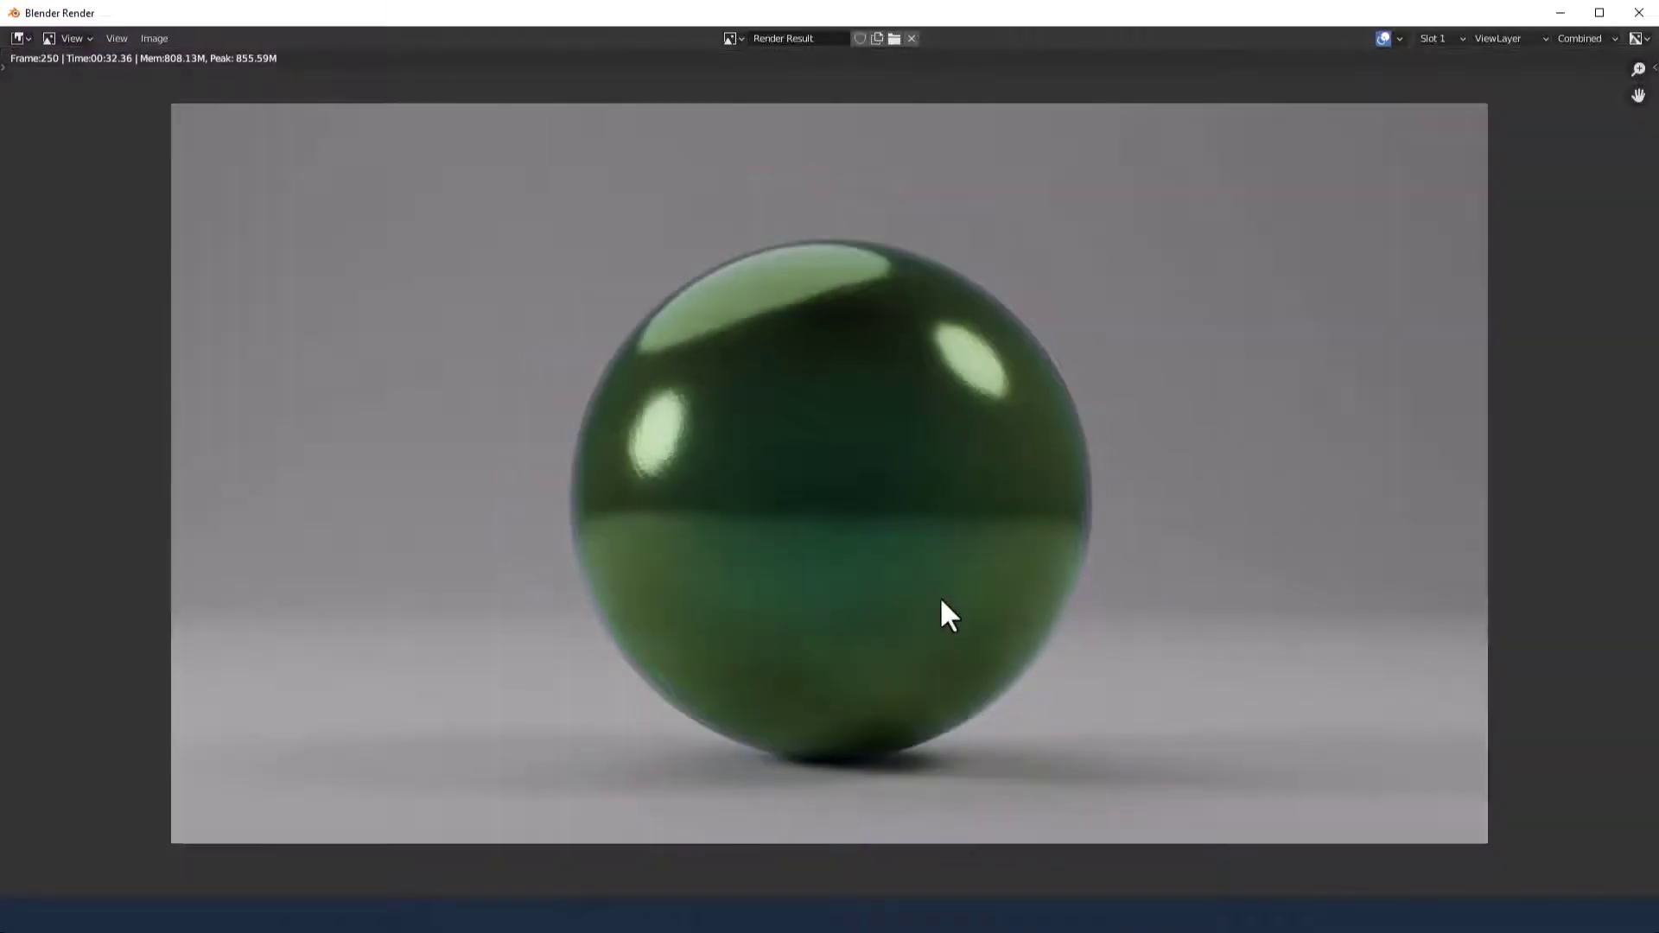
scroll(942, 601, "down", 1)
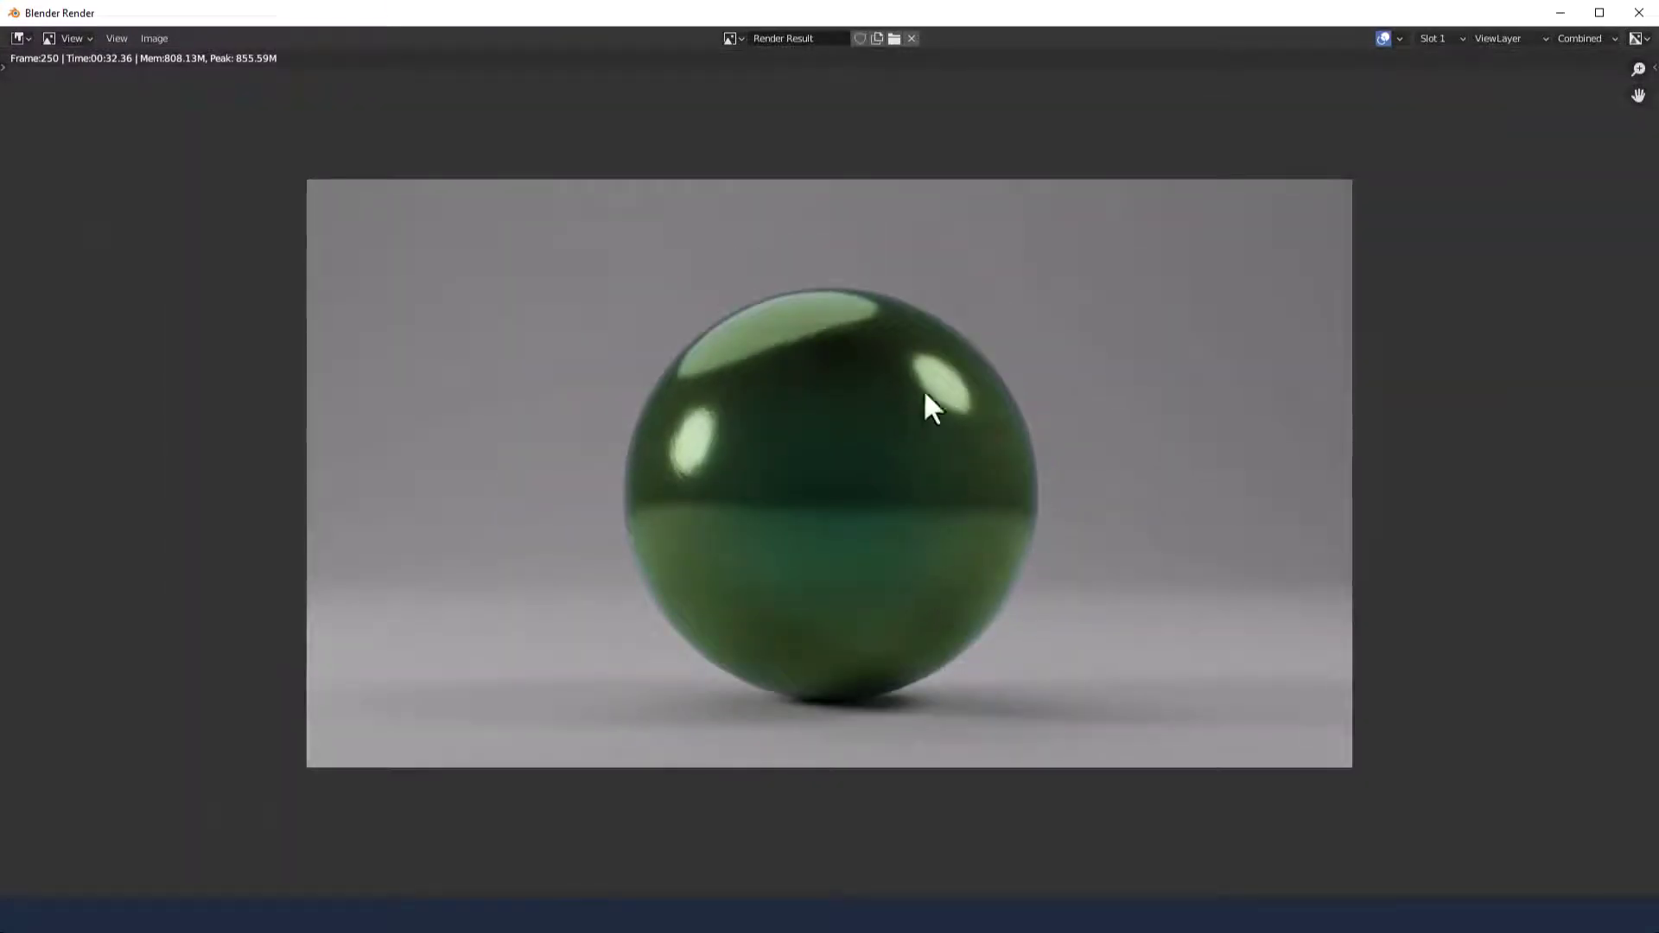